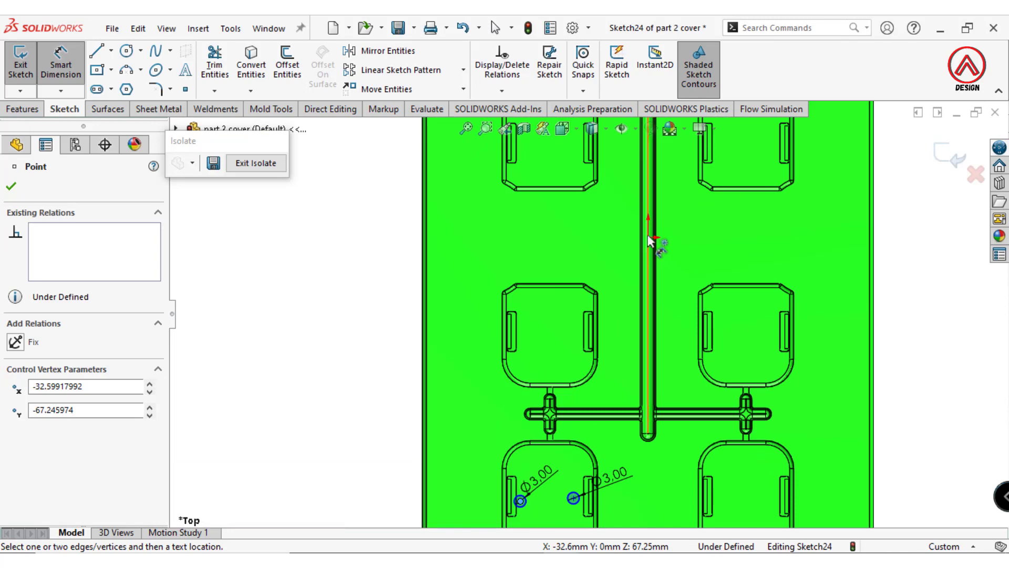
Dimension the vertical distance between the outer 3 mm circle's centre and the origin as 66 mm.
left_click(655, 238)
scroll(642, 259, "up", 3)
left_click(439, 336)
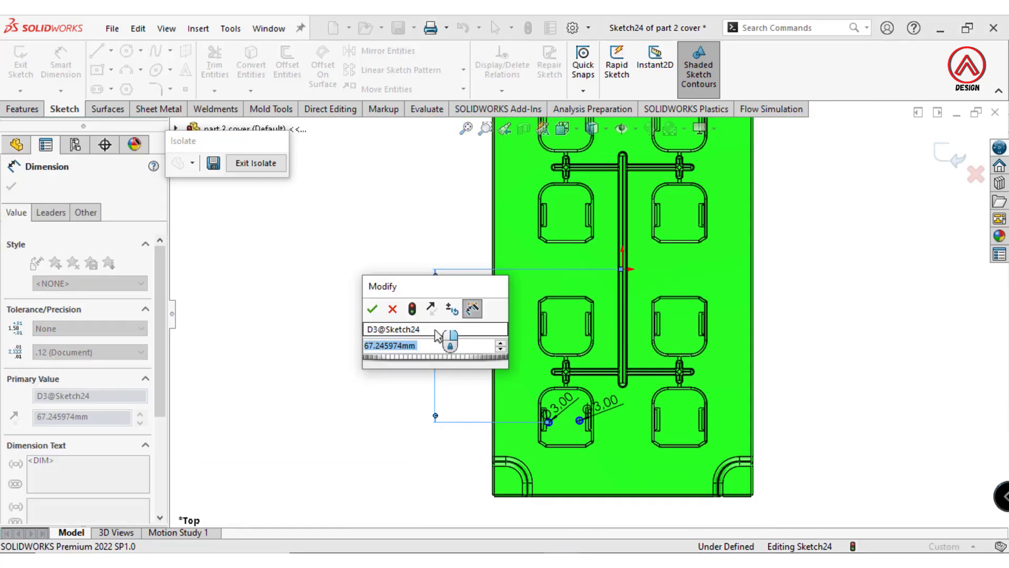
type("66")
key("Return")
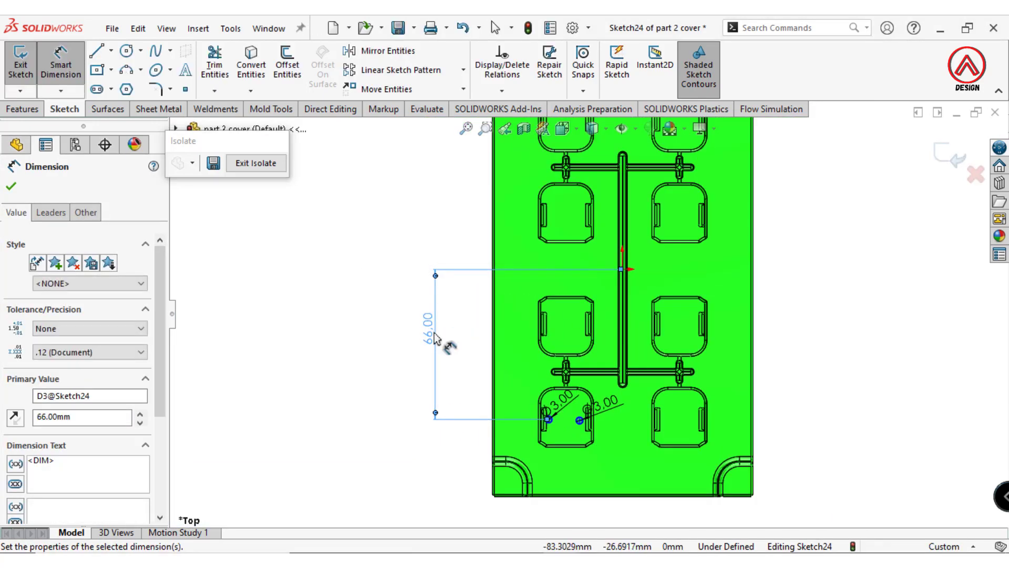
Set the horizontal distance between the centres of the two 3 mm circles to 10 mm.
scroll(752, 467, "down", 6)
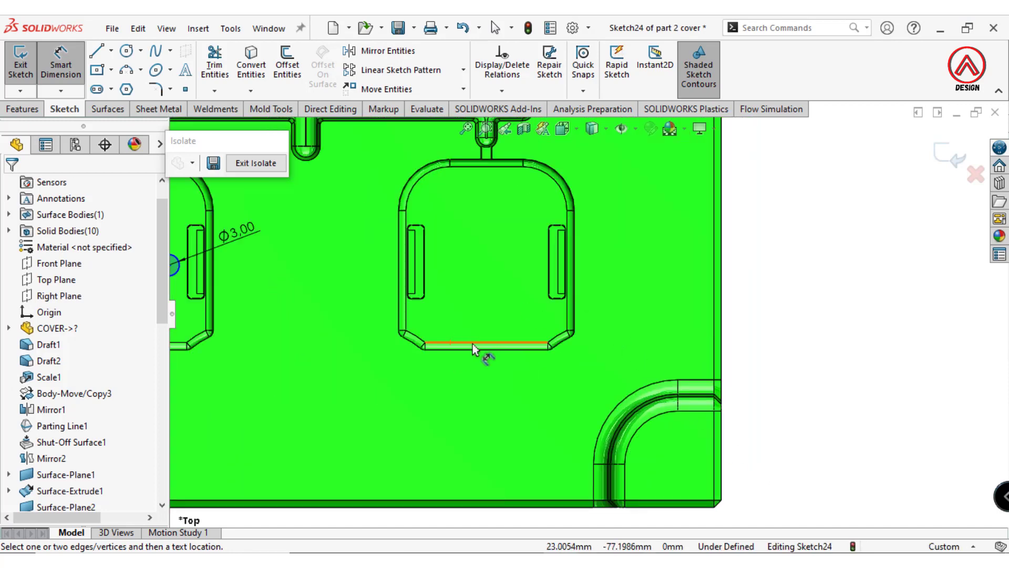
left_click(352, 261)
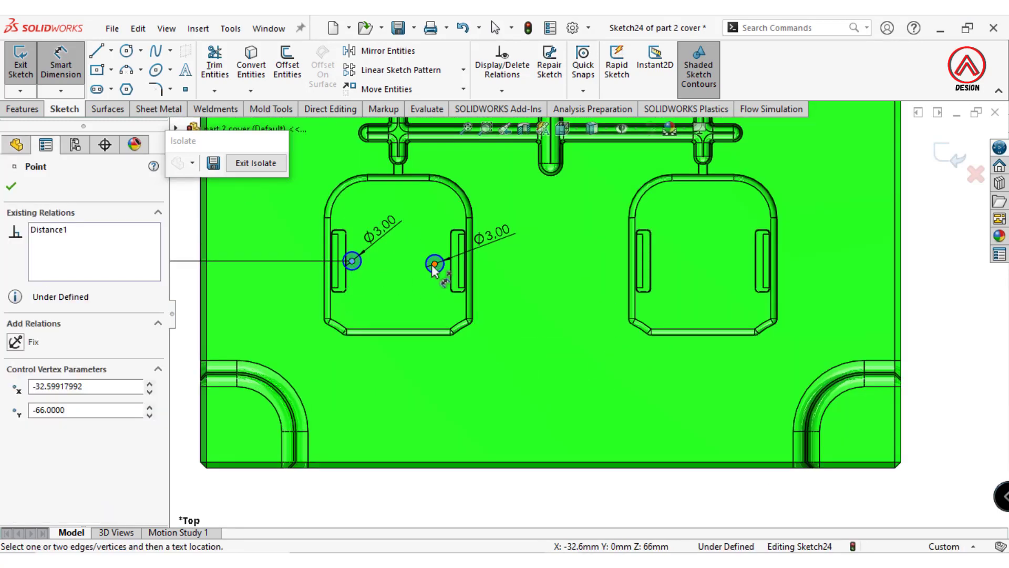
left_click(433, 264)
left_click(415, 400)
type("10")
key("Return")
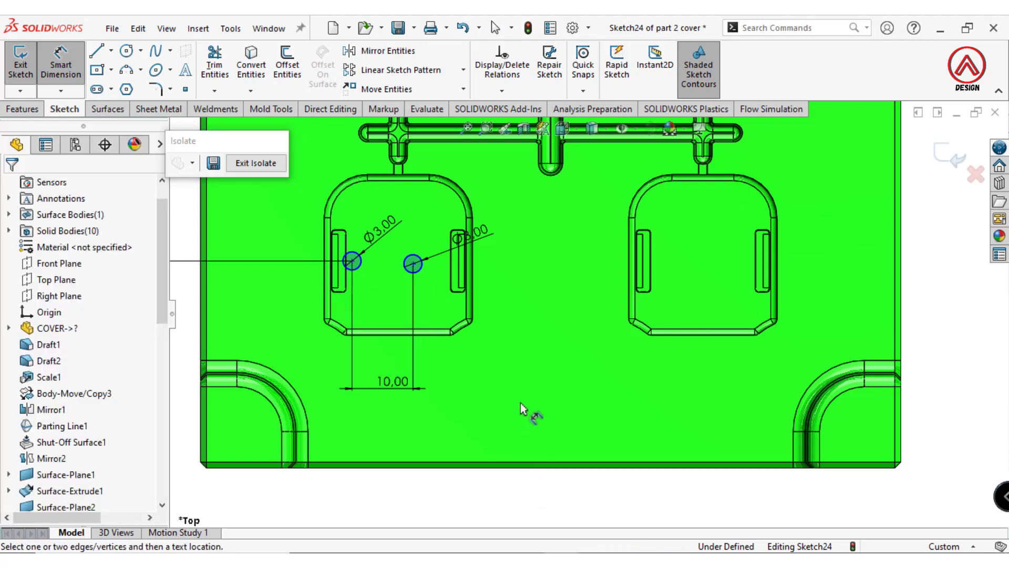
Dimension the horizontal distance from the inner 3 mm circle's centre to the origin as 20 mm.
scroll(513, 254, "down", 2)
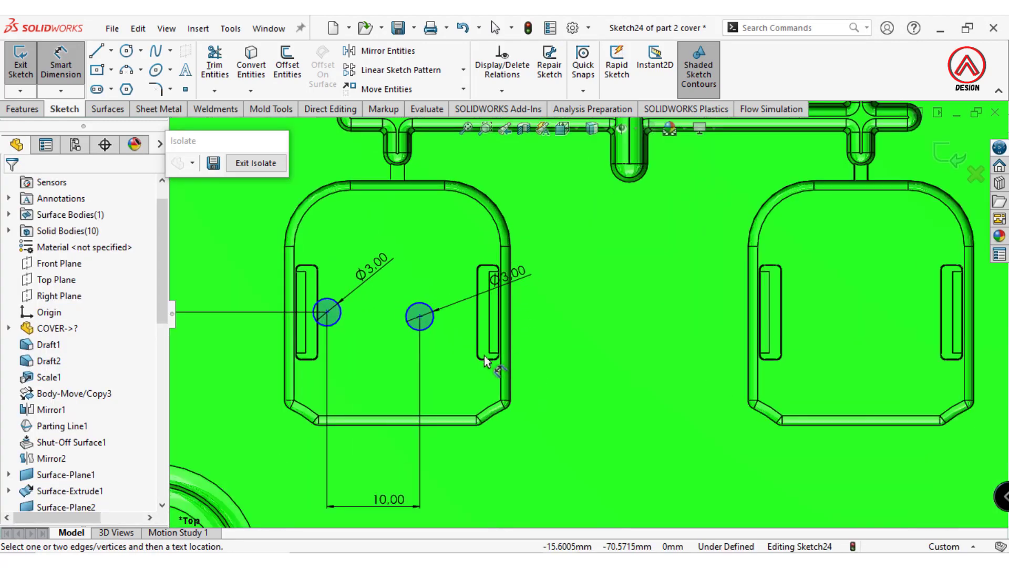
left_click(431, 323)
scroll(583, 231, "up", 5)
scroll(591, 289, "down", 5)
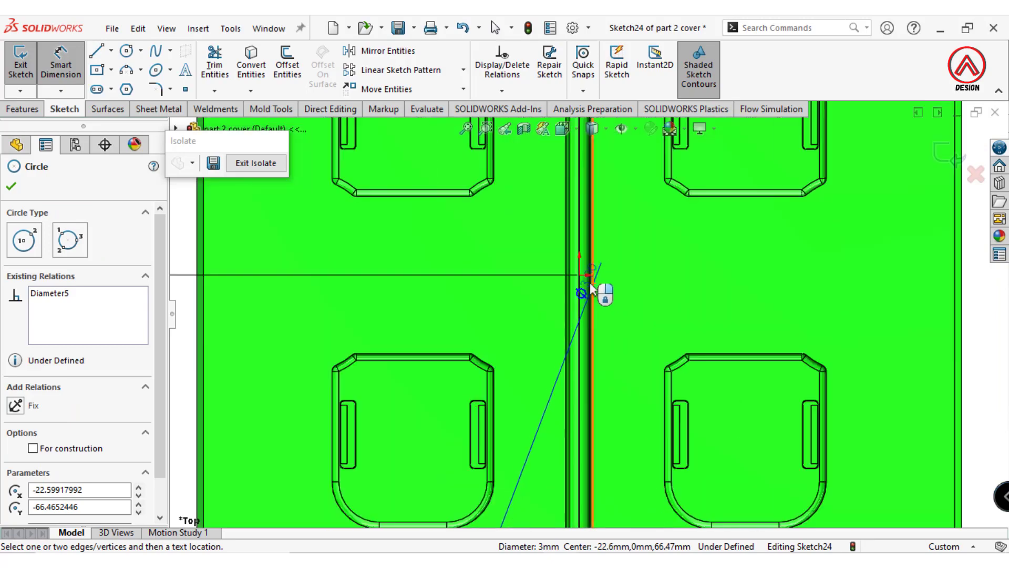
left_click(582, 277)
scroll(584, 337, "up", 5)
scroll(573, 473, "down", 2)
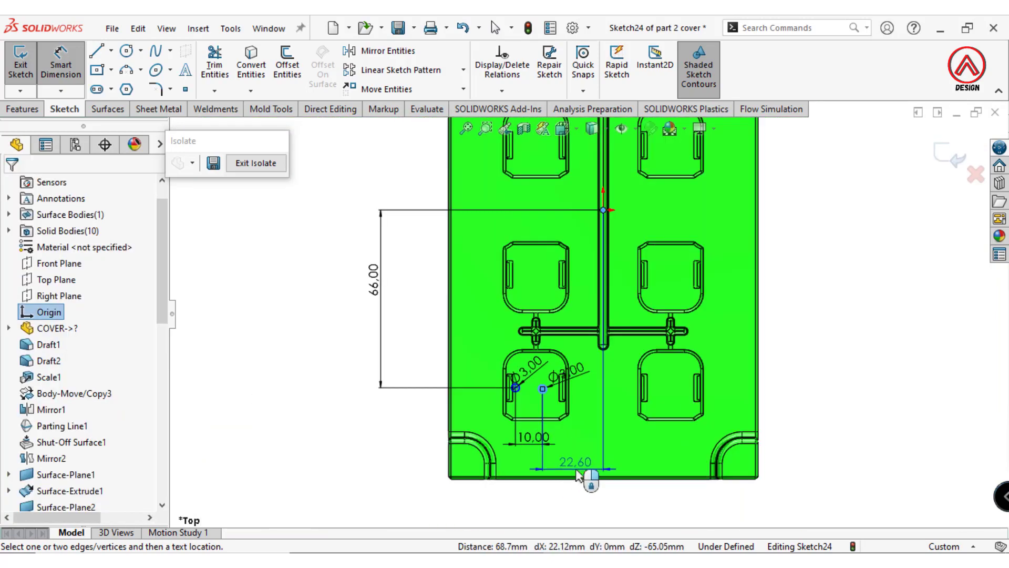
left_click(579, 475)
type("20")
key("Return")
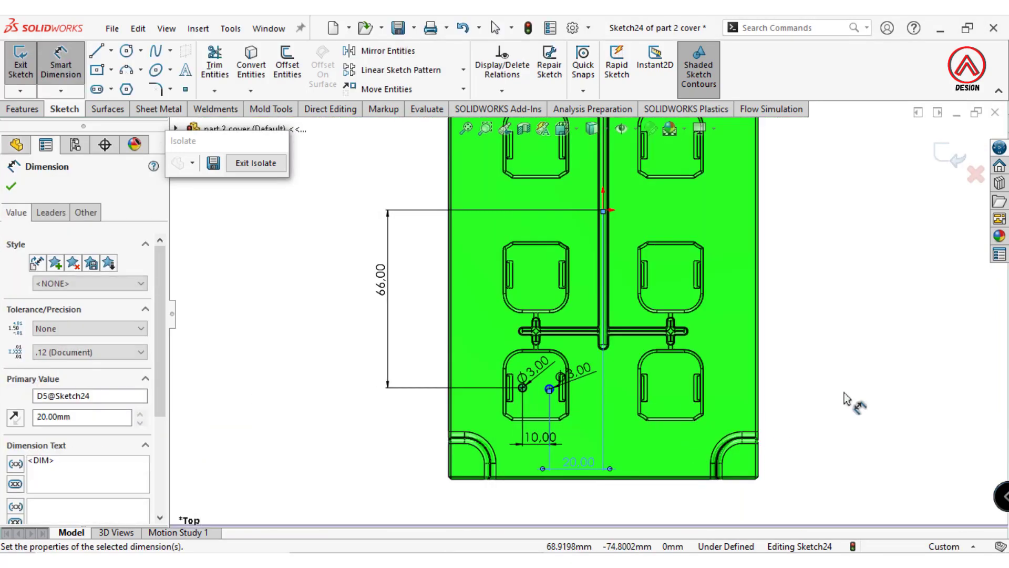
key("Escape")
scroll(559, 389, "up", 5)
key("Escape")
Add a Horizontal relation between the centre points of the two 3 mm circles.
left_click(479, 337)
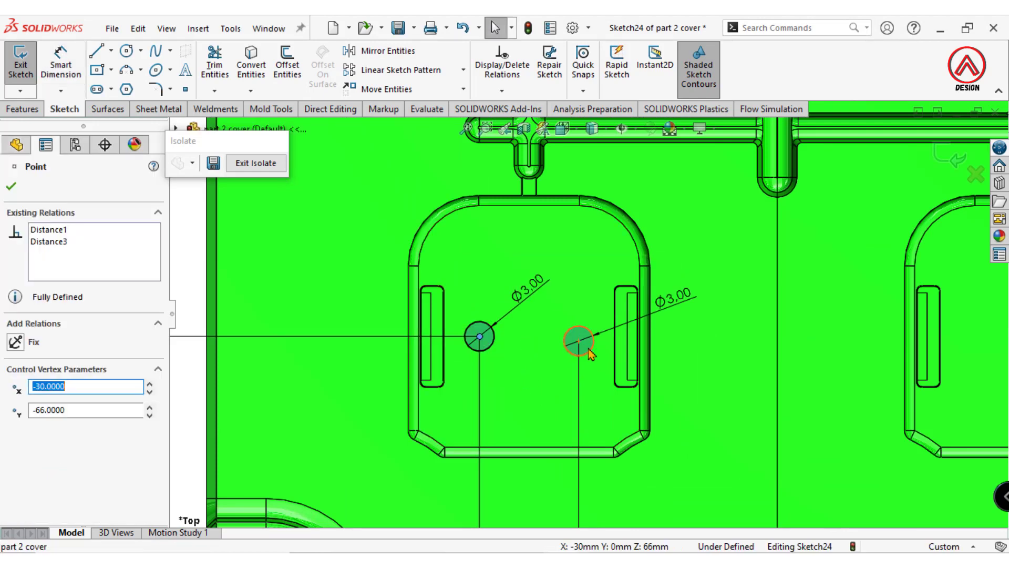
left_click(579, 342, "ctrl")
left_click(624, 280)
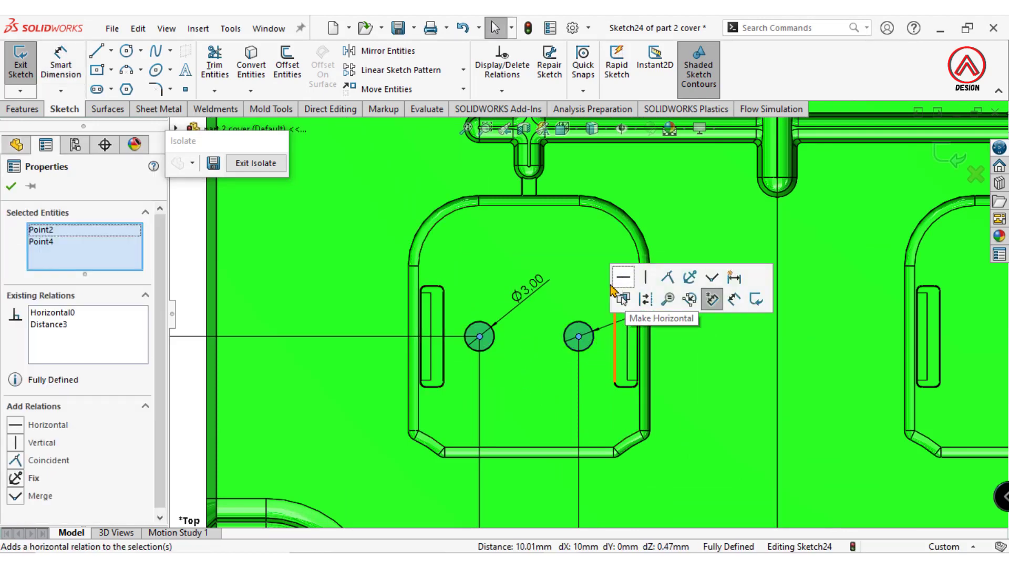
scroll(588, 314, "down", 3)
key("Escape")
Set up a linear sketch pattern with one instance along the X-axis and two instances spaced 42 mm along the Y-axis.
scroll(526, 295, "down", 4)
scroll(541, 202, "up", 3)
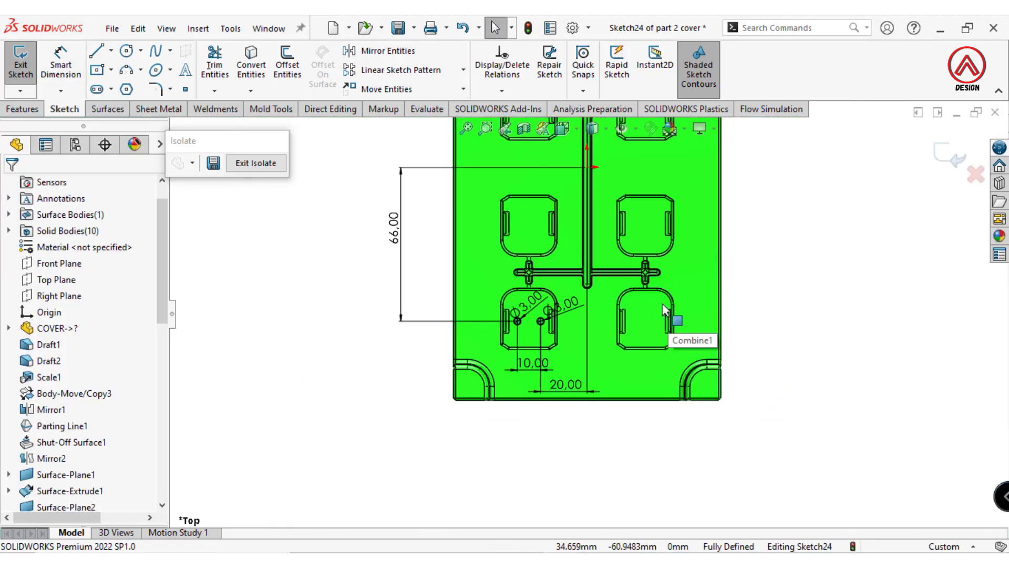
scroll(589, 295, "down", 3)
scroll(683, 263, "up", 2)
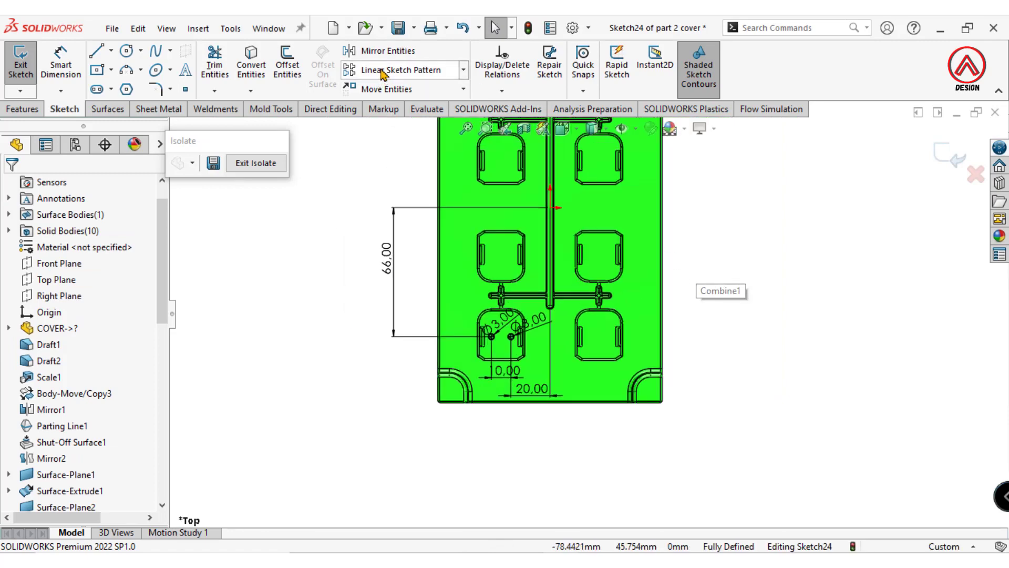
scroll(622, 274, "up", 2)
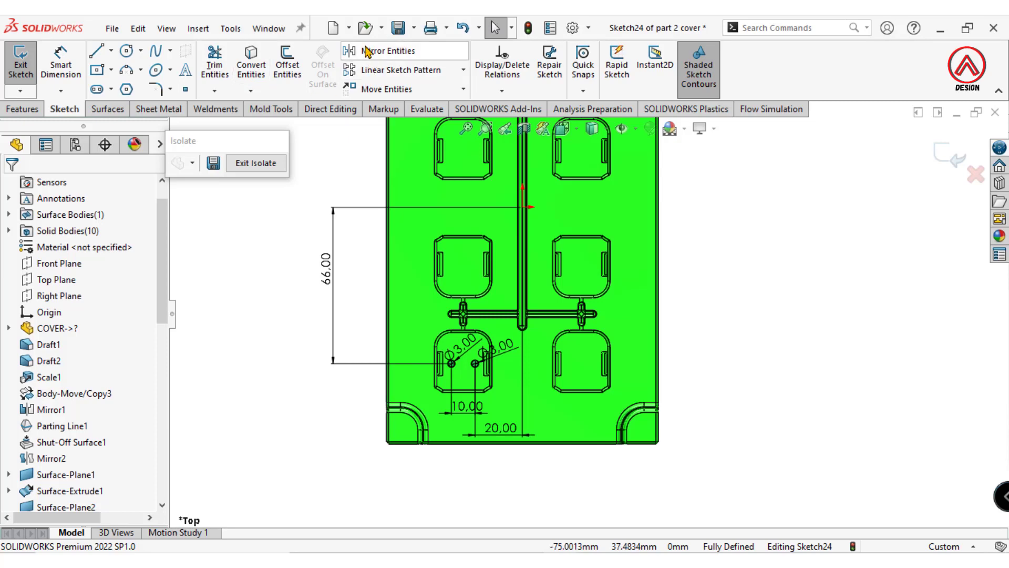
left_click(388, 70)
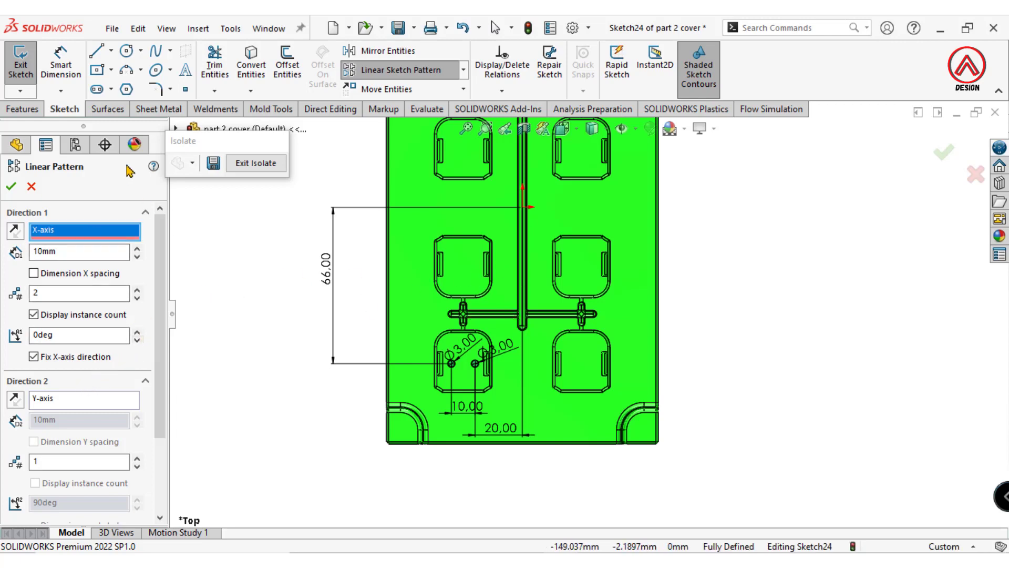
scroll(589, 310, "up", 3)
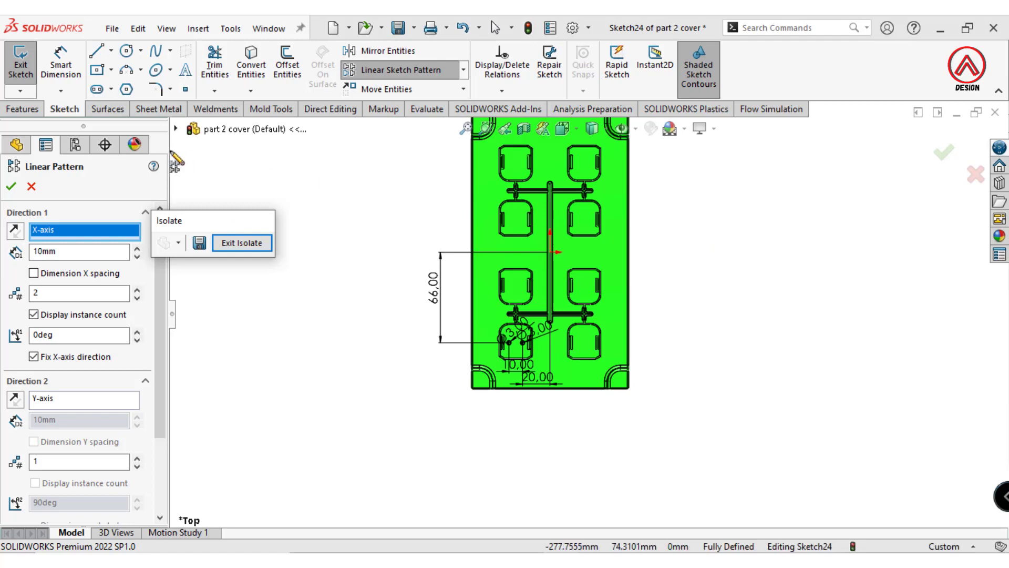
left_click(175, 129)
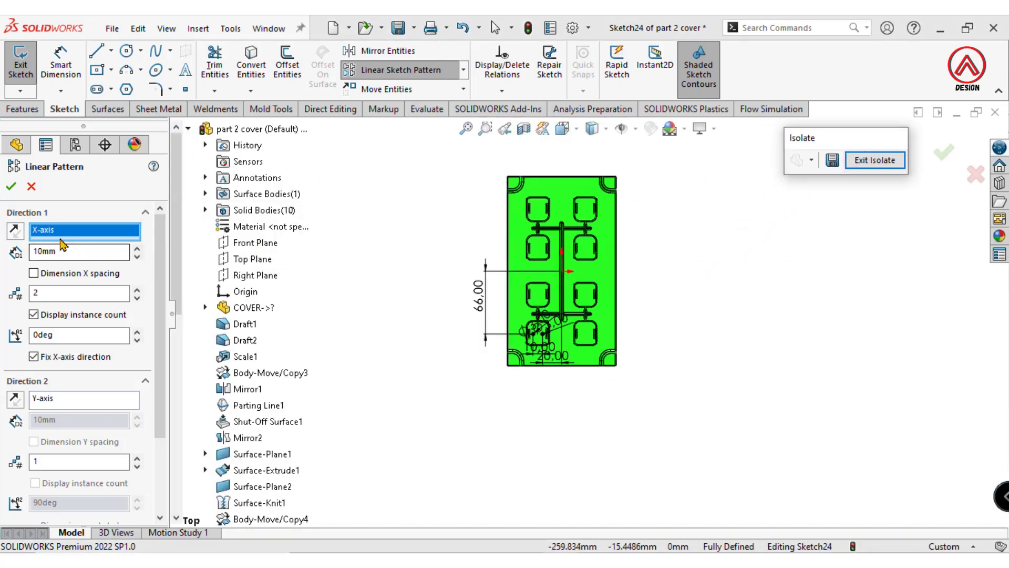
scroll(603, 304, "up", 2)
scroll(589, 305, "down", 4)
left_click(58, 400)
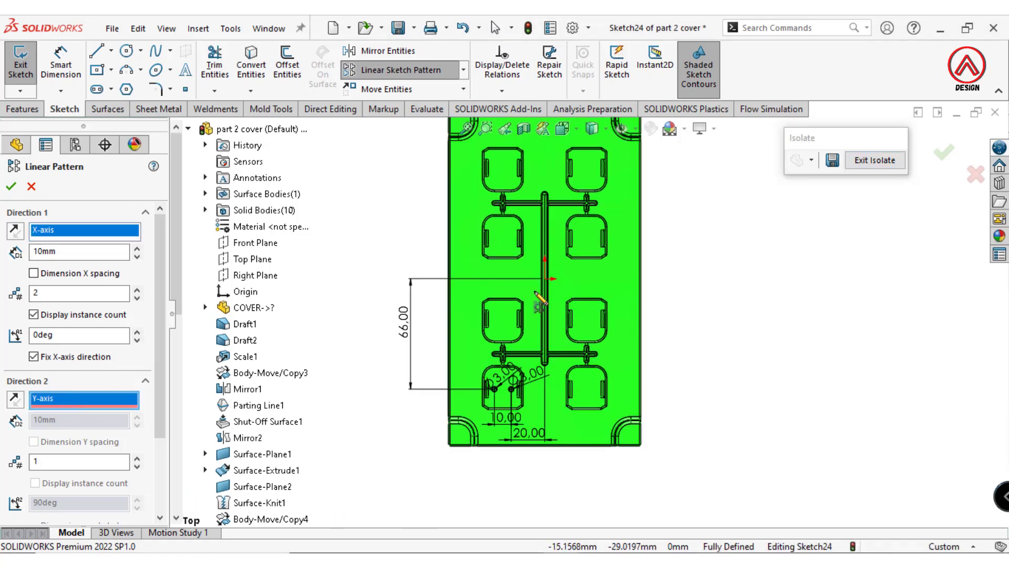
left_click(137, 298)
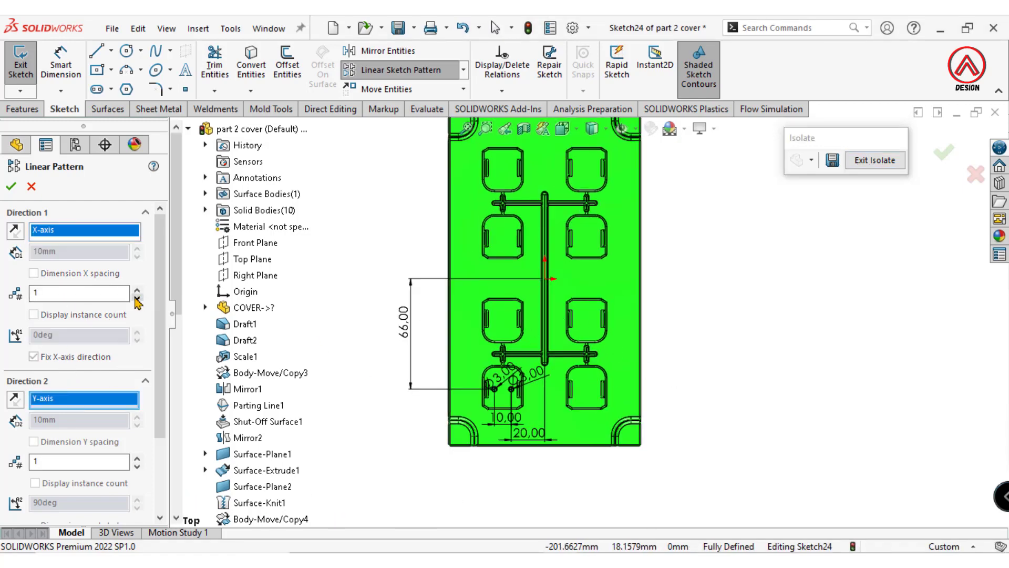
left_click(137, 458)
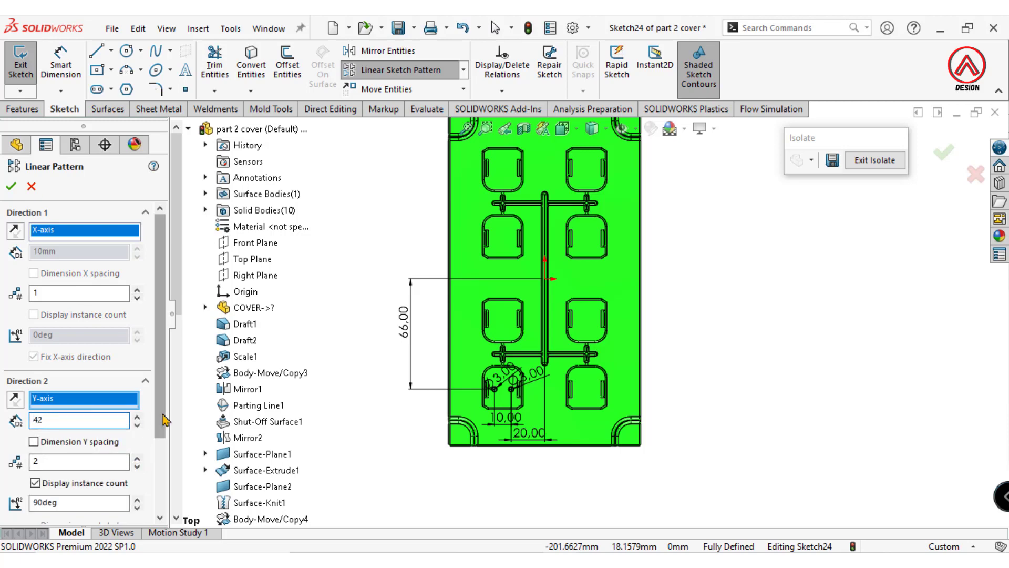
Choose both 3 mm circles as the entities to pattern and apply the linear sketch pattern.
scroll(160, 315, "down", 4)
scroll(607, 314, "down", 2)
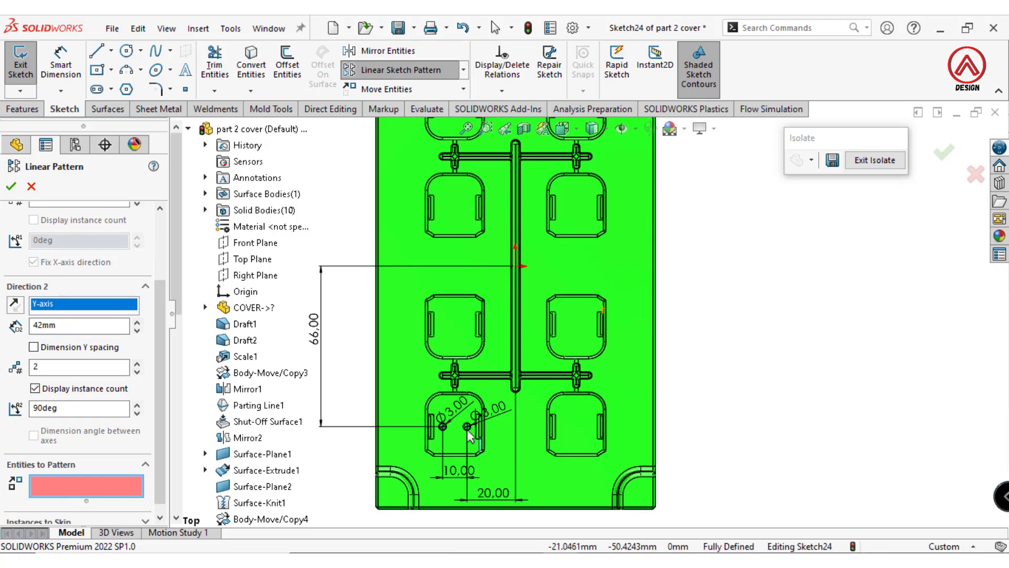
scroll(489, 376, "down", 5)
left_click(434, 487)
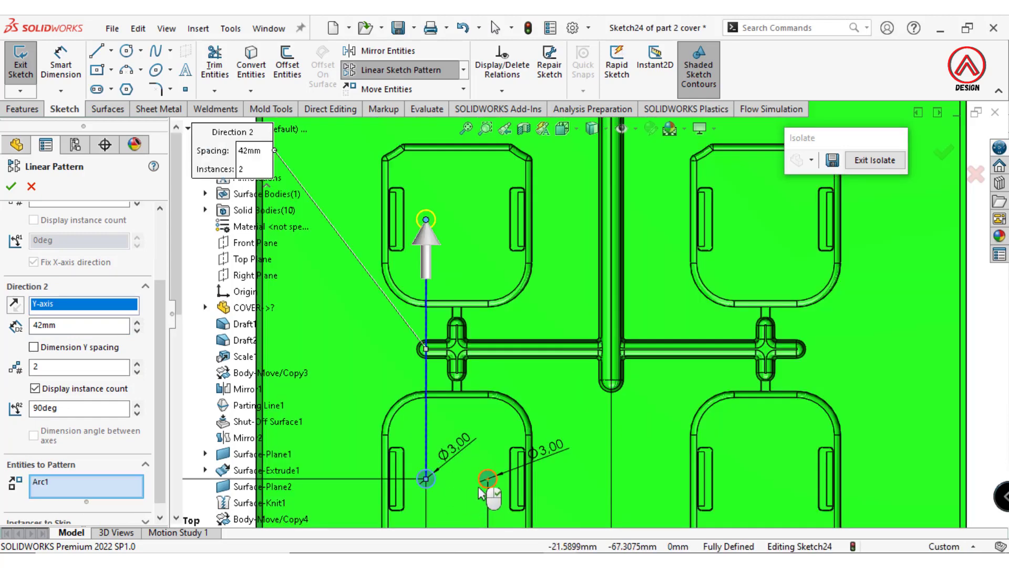
left_click(479, 487)
left_click(12, 187)
scroll(525, 315, "up", 6)
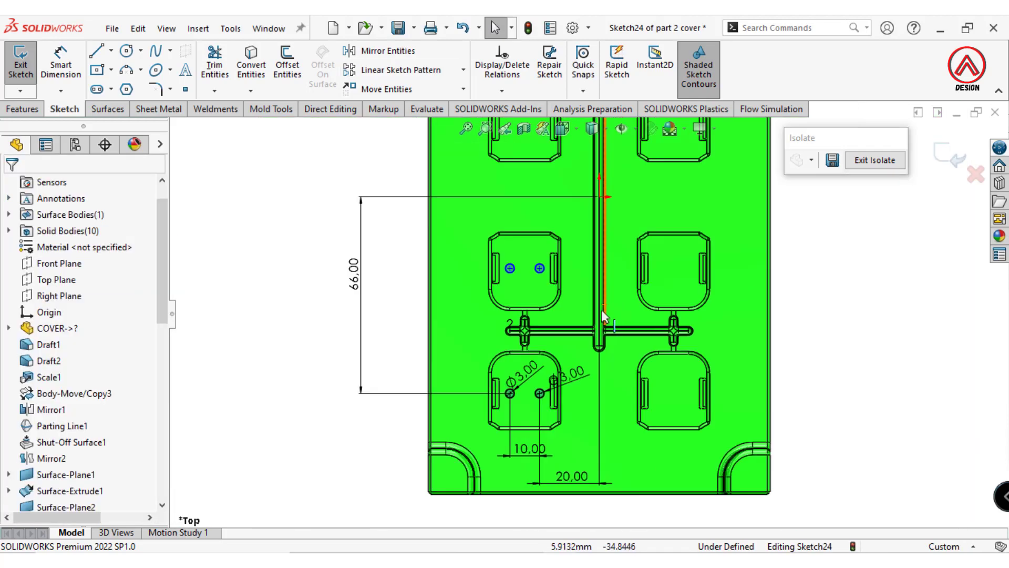
scroll(615, 305, "down", 2)
scroll(656, 269, "up", 2)
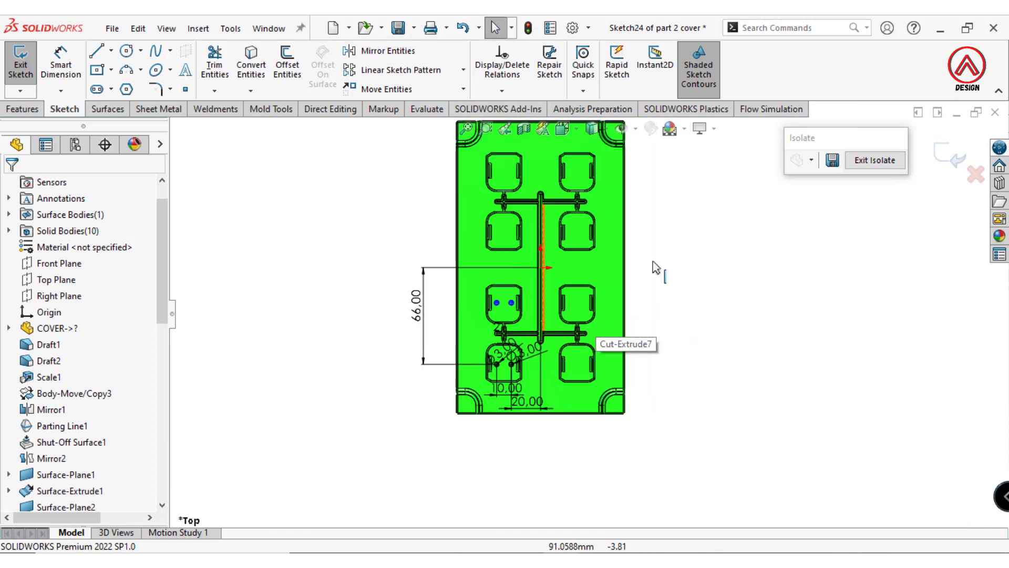
scroll(653, 266, "down", 2)
scroll(657, 284, "up", 1)
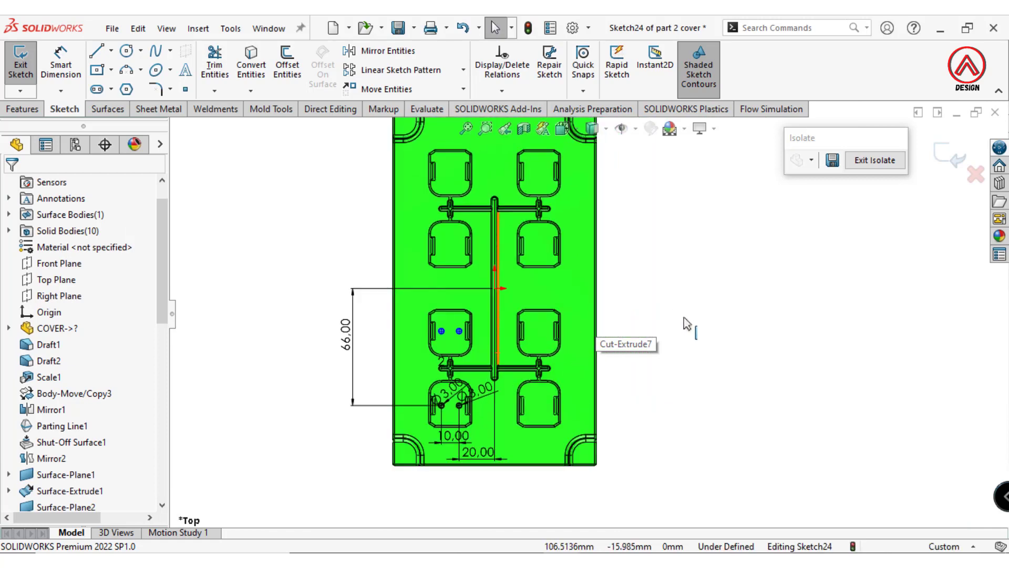
left_click(376, 51)
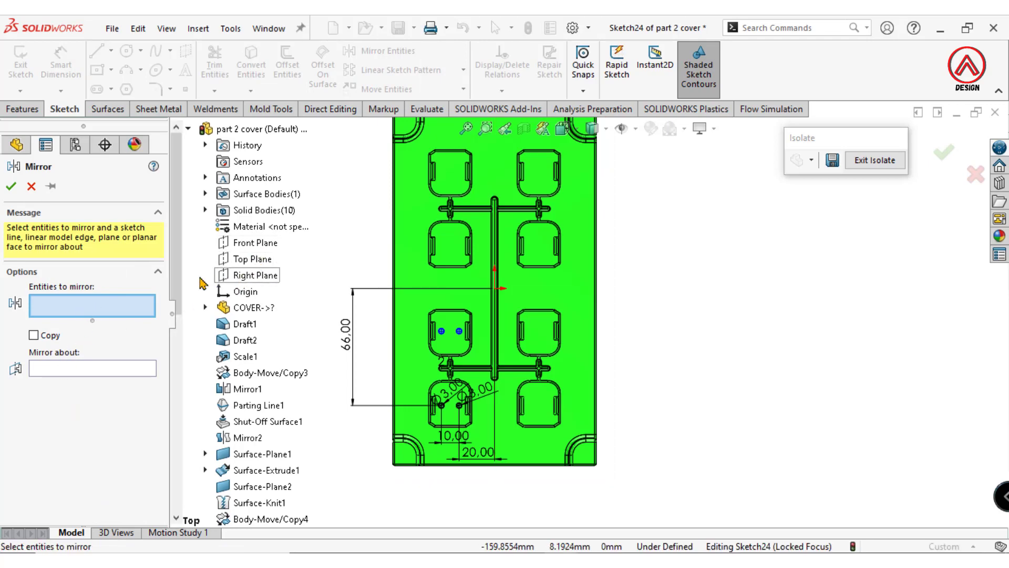
scroll(467, 337, "down", 5)
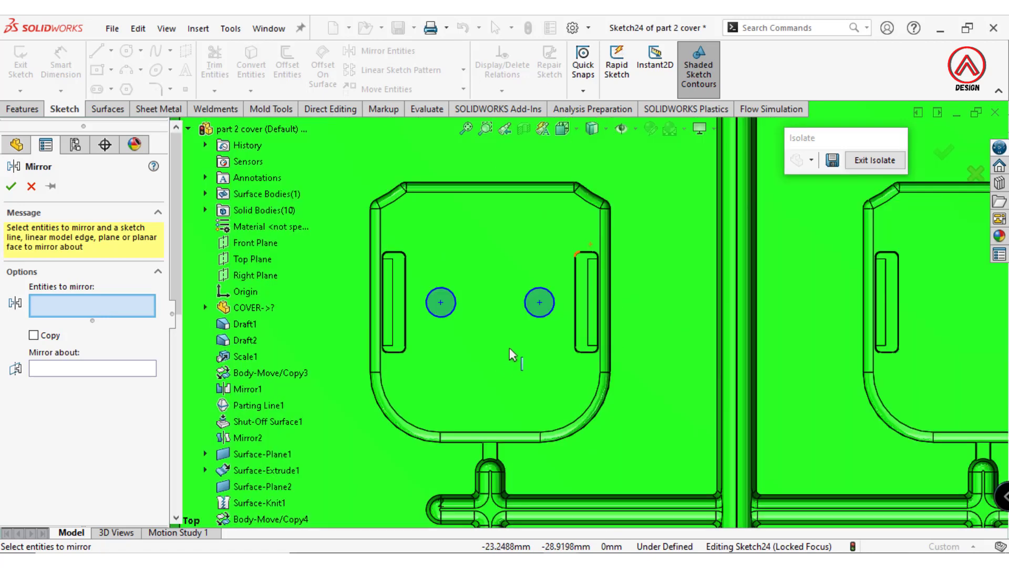
left_click(538, 317)
left_click(445, 315)
scroll(501, 377, "up", 4)
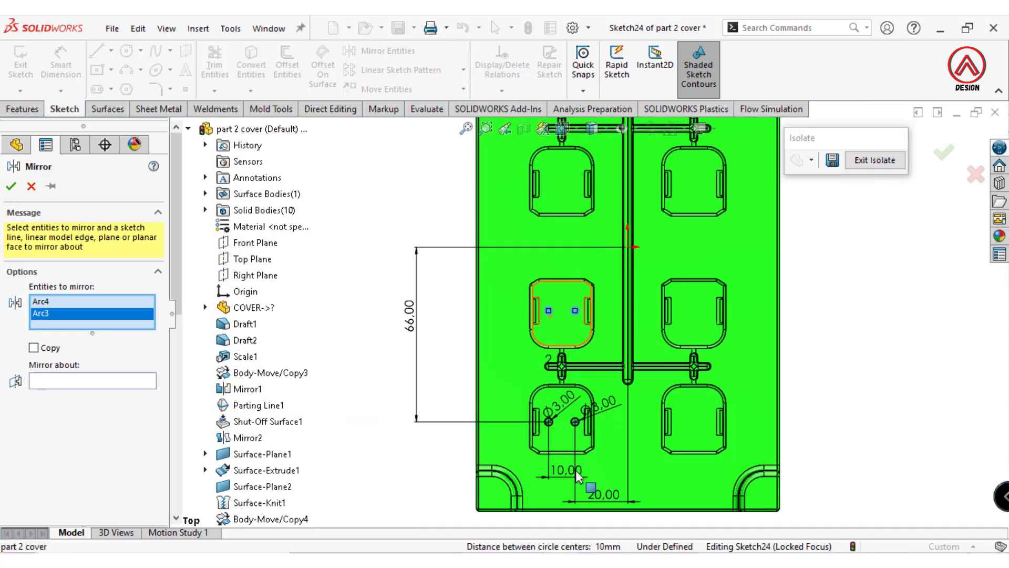
scroll(541, 376, "down", 4)
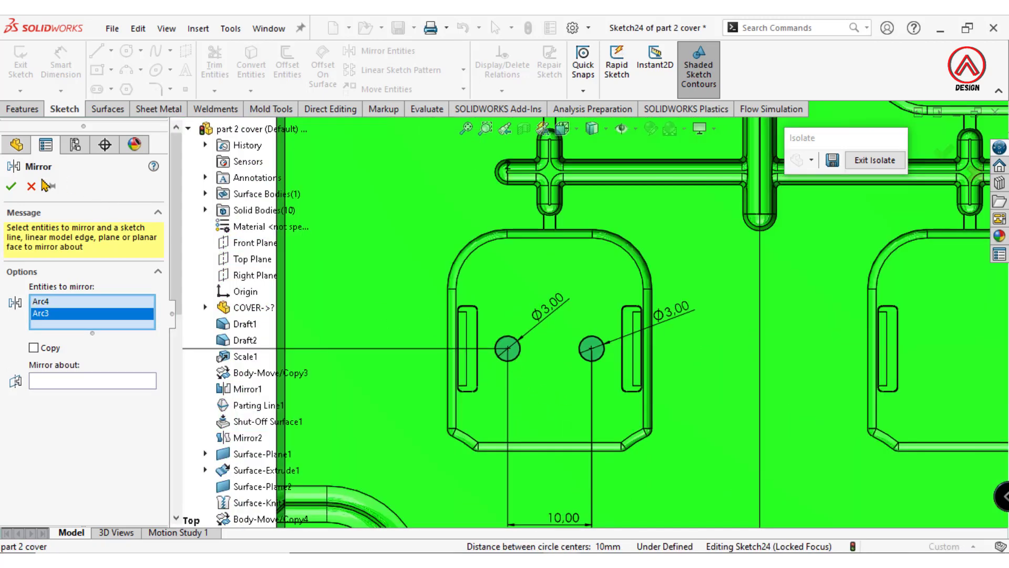
left_click(31, 187)
scroll(630, 263, "up", 8)
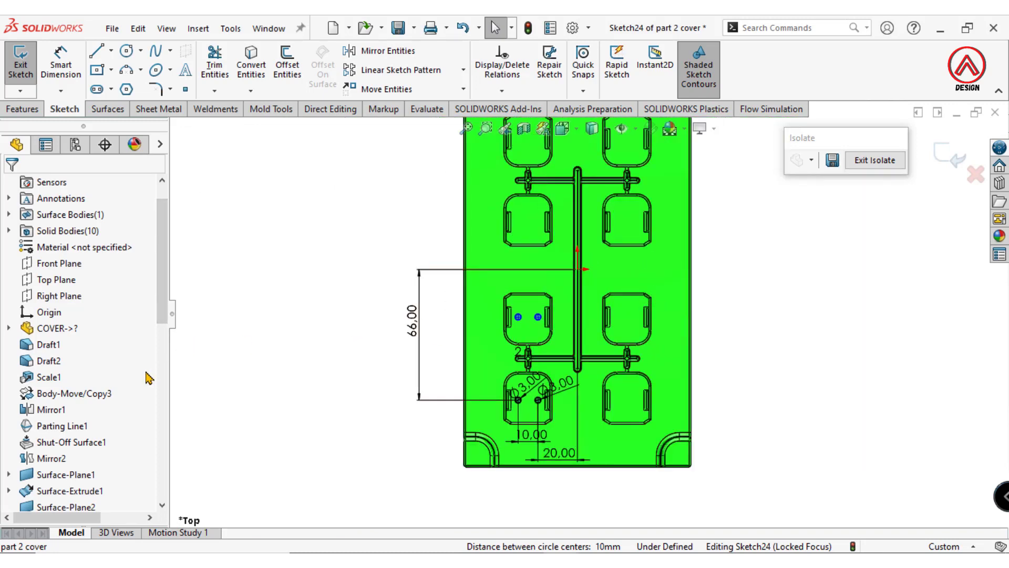
Cut-extrude the circles of the sketch with the end condition Through All - Both.
left_click(21, 109)
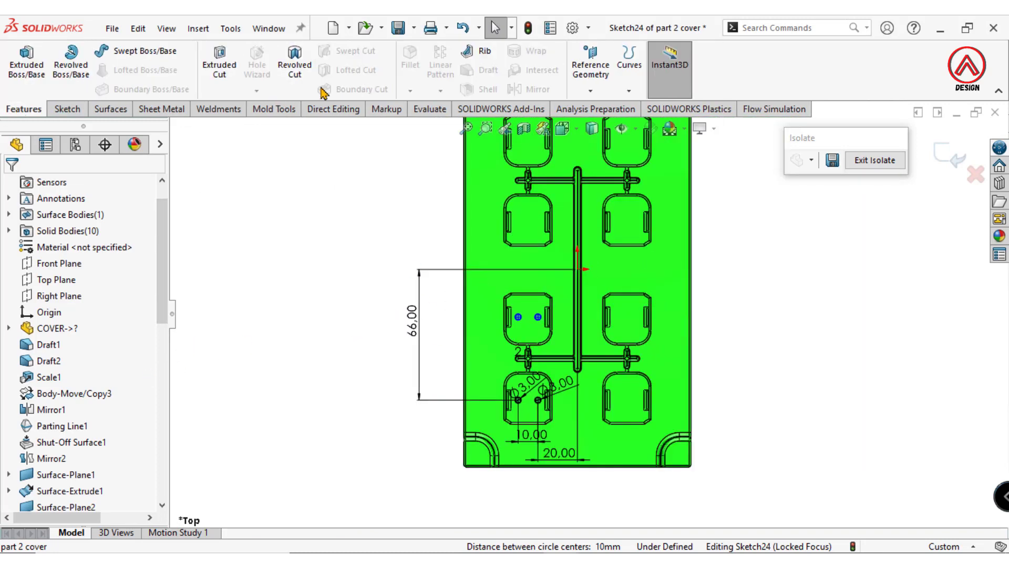
left_click(221, 84)
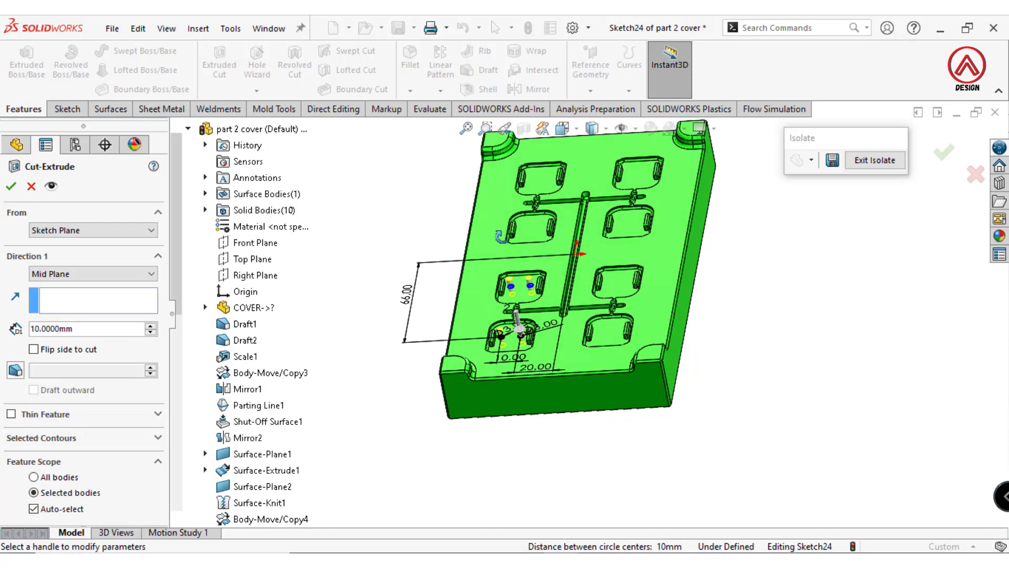
left_click(89, 274)
left_click(58, 308)
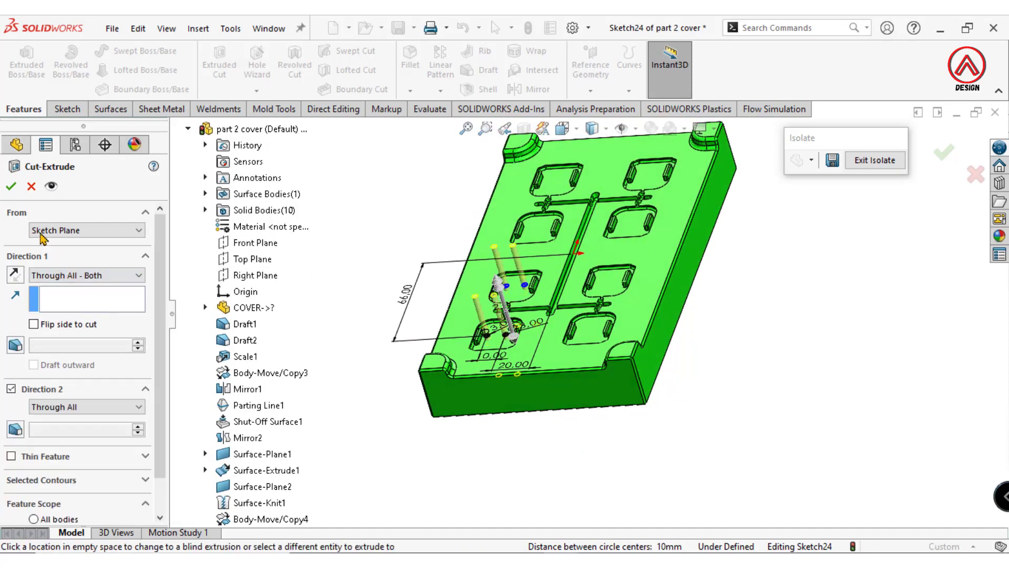
left_click(11, 186)
Mirror the 3 mm hole cut feature about the Front Plane, with the Right Plane as secondary mirror plane.
middle_click_drag(547, 300, 550, 381)
left_click(441, 91)
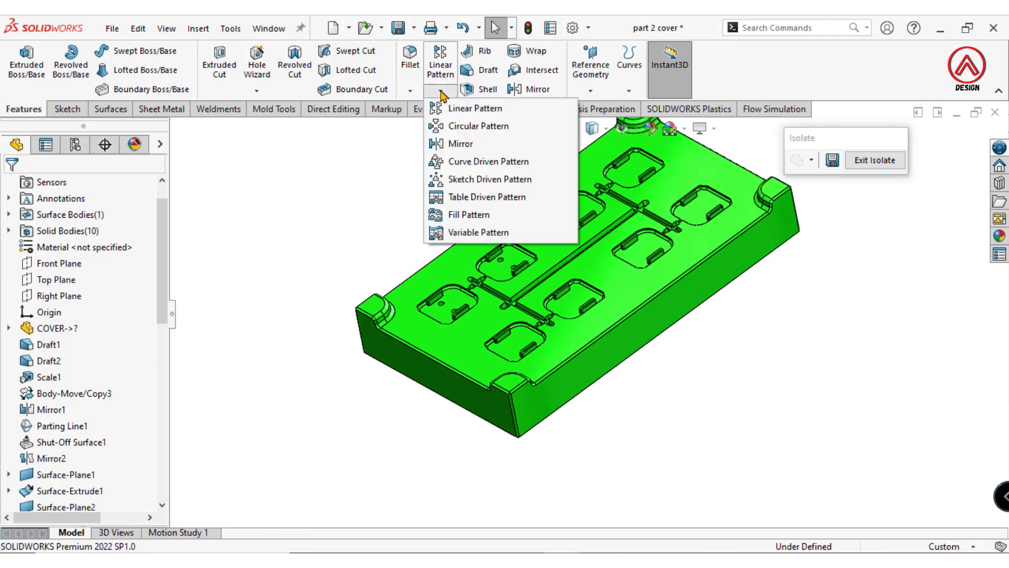
left_click(435, 145)
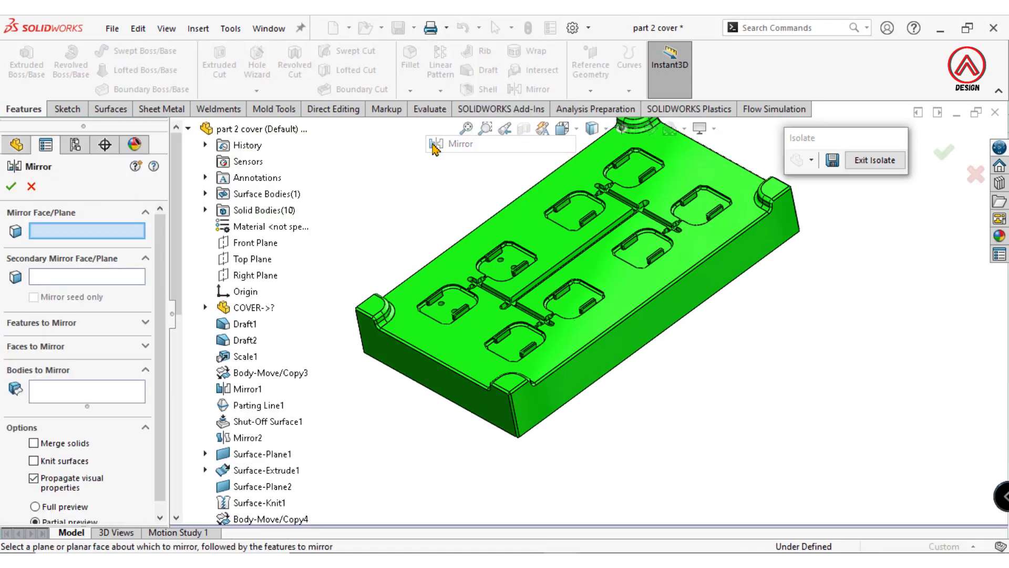
left_click(245, 246)
left_click(247, 275)
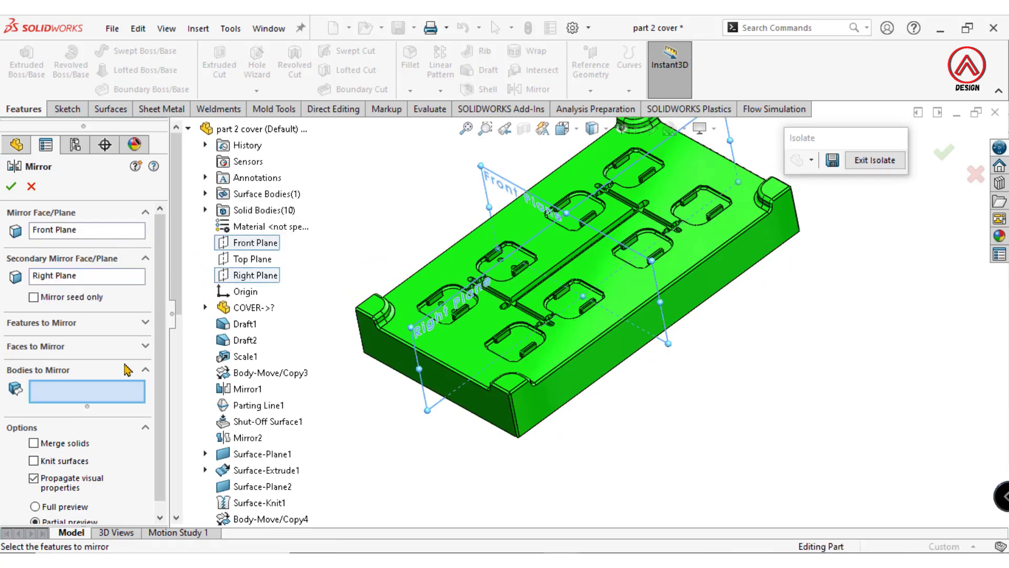
left_click(75, 323)
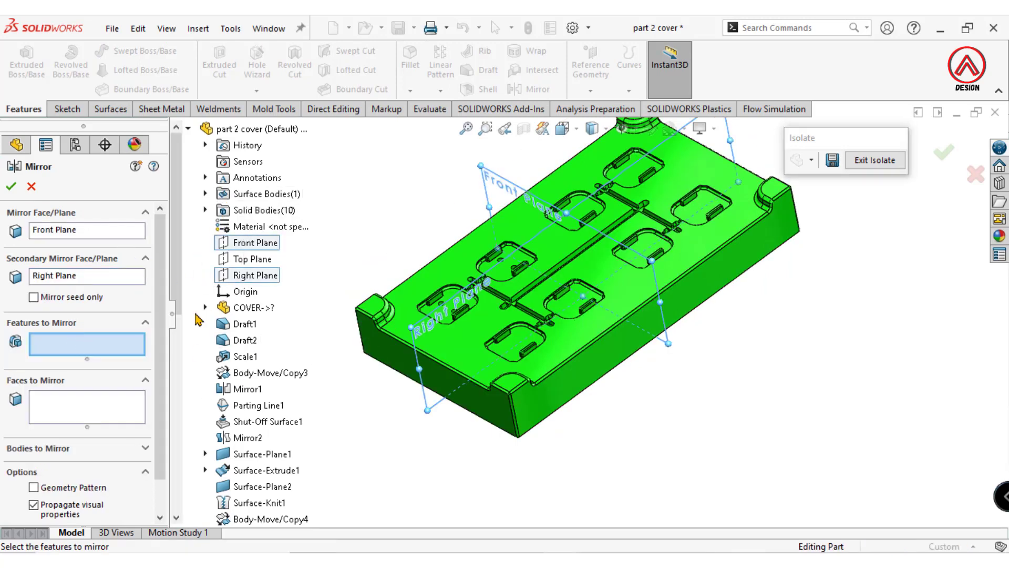
left_click_drag(180, 261, 184, 502)
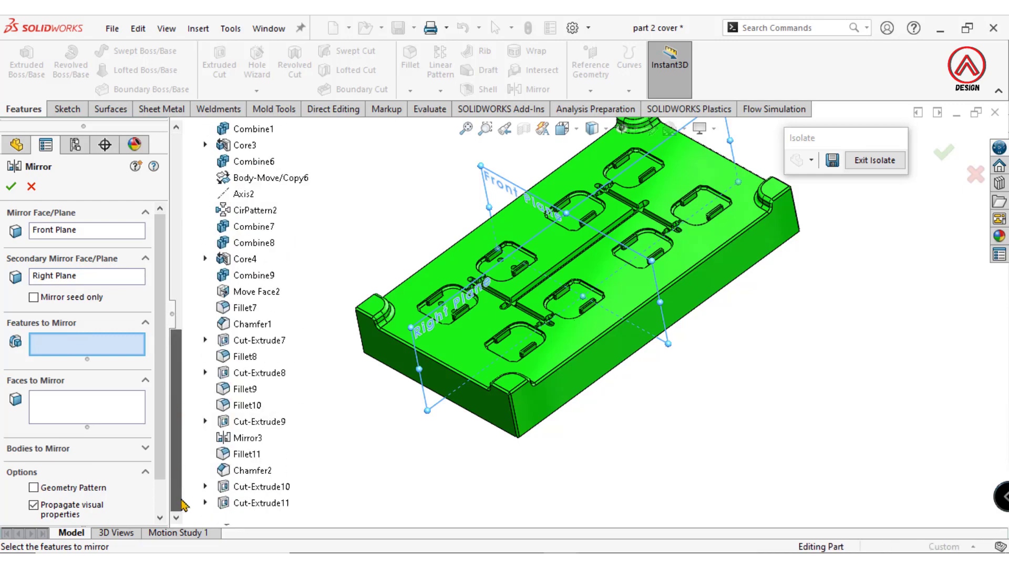
left_click(238, 503)
middle_click_drag(605, 386, 665, 375)
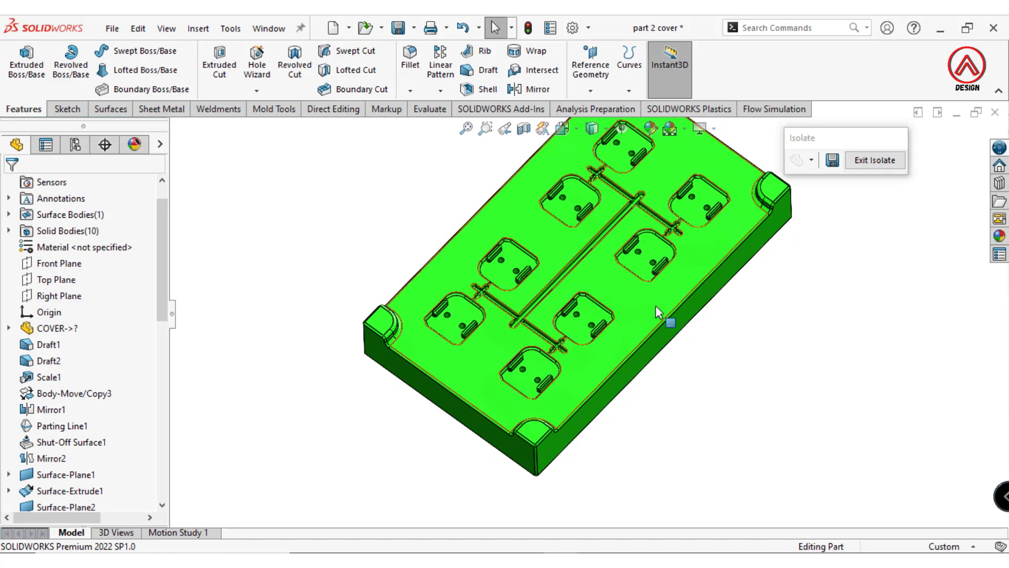
Start a sketch on the Top Plane and draw a circle about 2.9 mm in diameter centred on the origin.
middle_click_drag(658, 315, 541, 157)
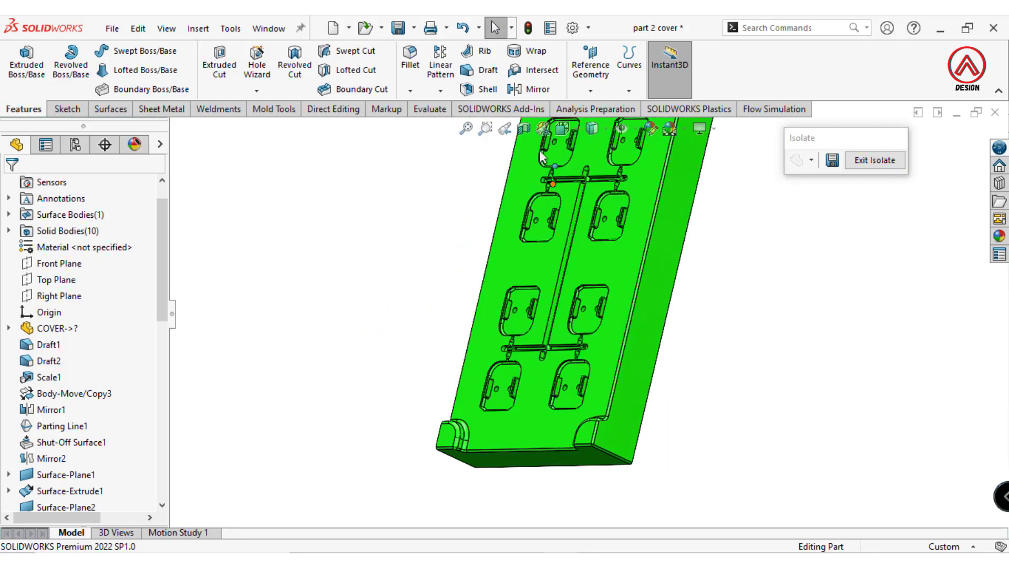
left_click(561, 132)
left_click(603, 195)
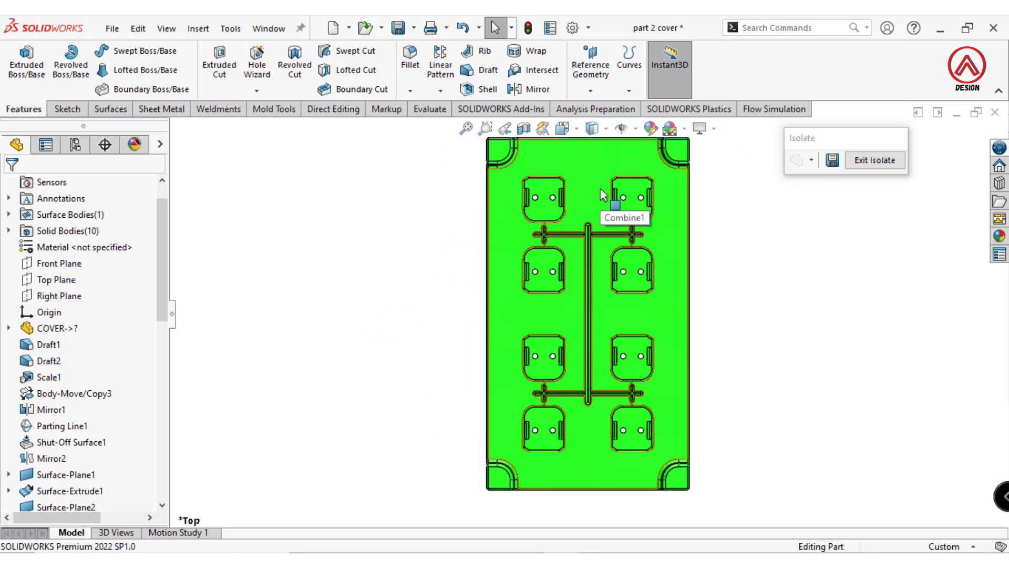
scroll(635, 318, "up", 2)
scroll(635, 317, "down", 2)
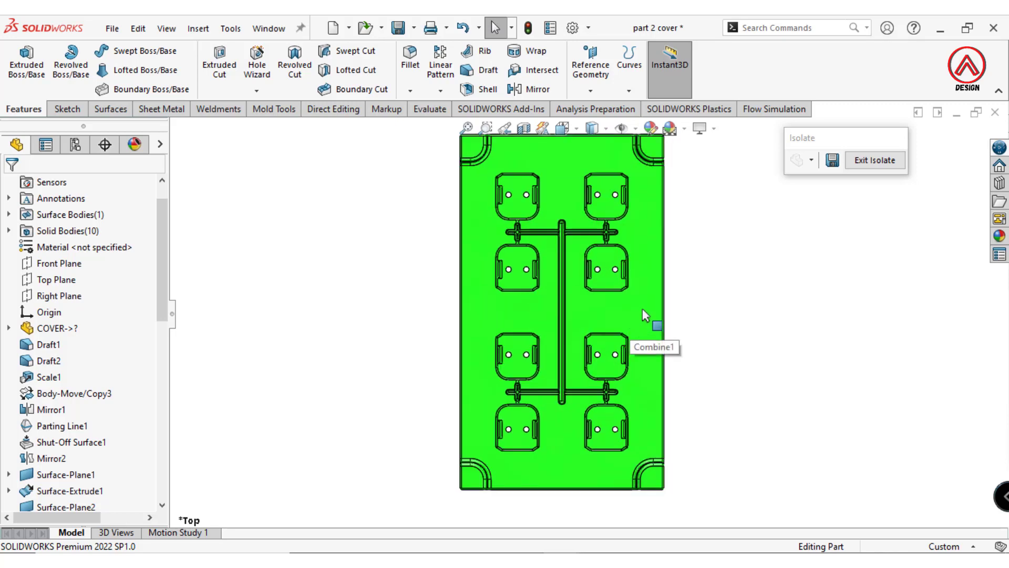
left_click(58, 280)
left_click(95, 263)
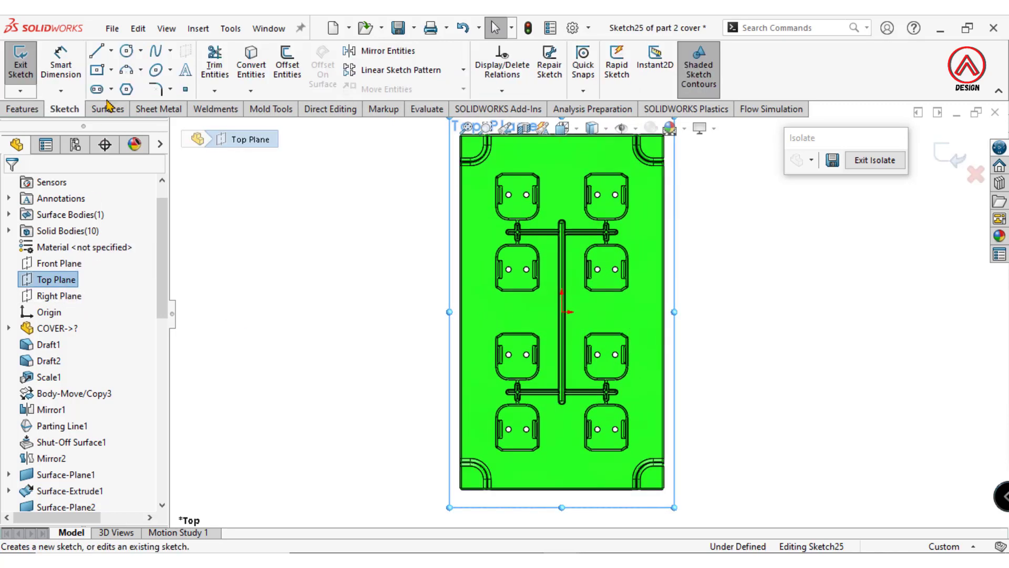
left_click(131, 53)
scroll(541, 338, "down", 8)
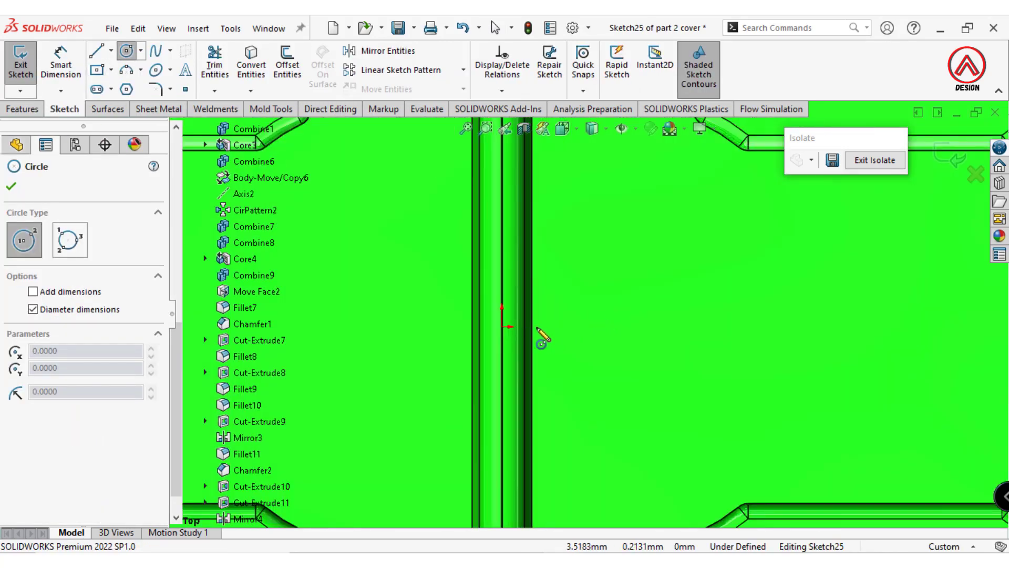
left_click(395, 329)
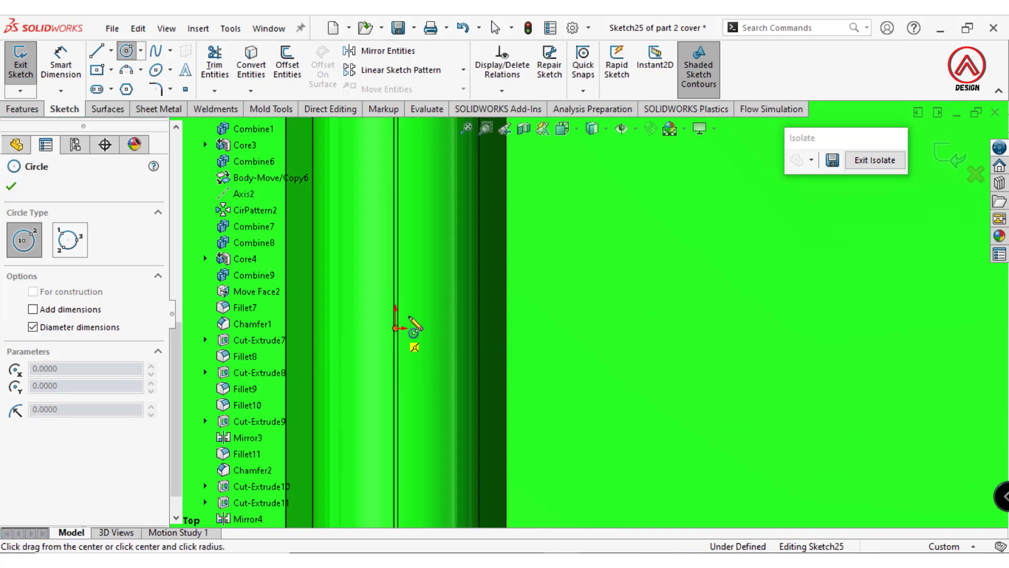
left_click(448, 268)
Dimension the circle at the origin with a diameter of 4 mm.
left_click(61, 70)
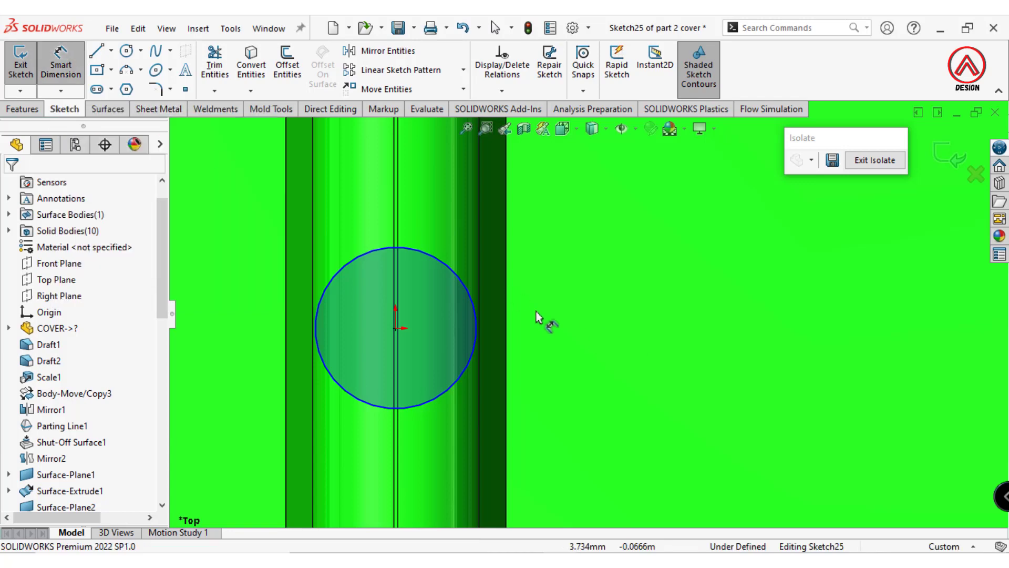
left_click(465, 280)
scroll(625, 211, "up", 3)
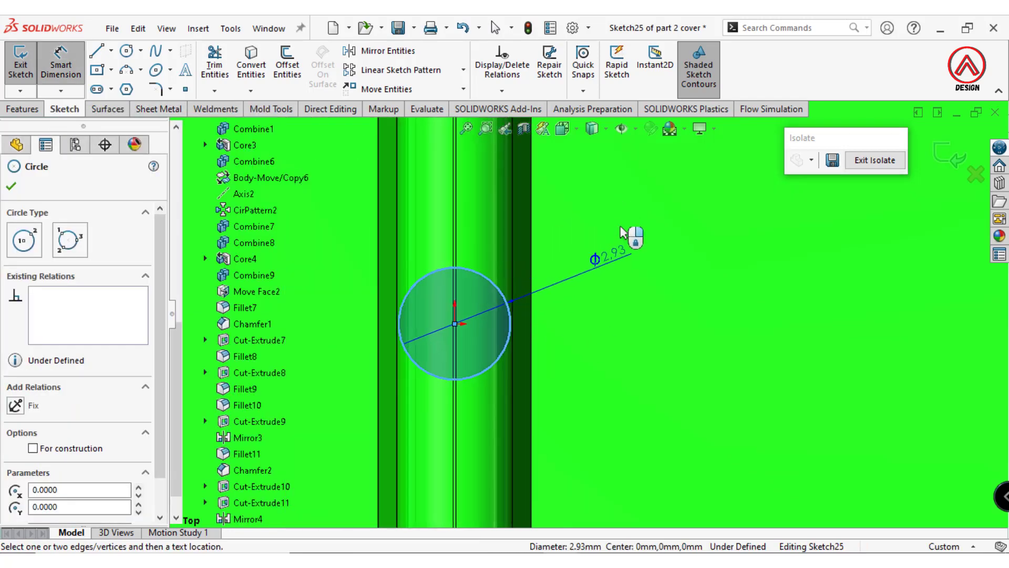
left_click(622, 234)
type("4")
key("Return")
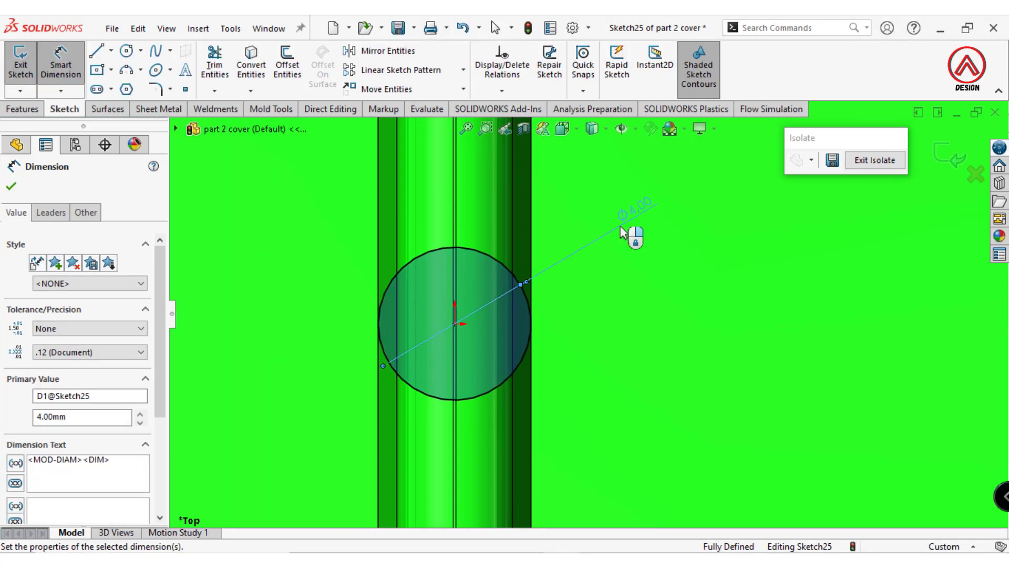
scroll(614, 231, "up", 3)
scroll(633, 295, "up", 10)
left_click(812, 326)
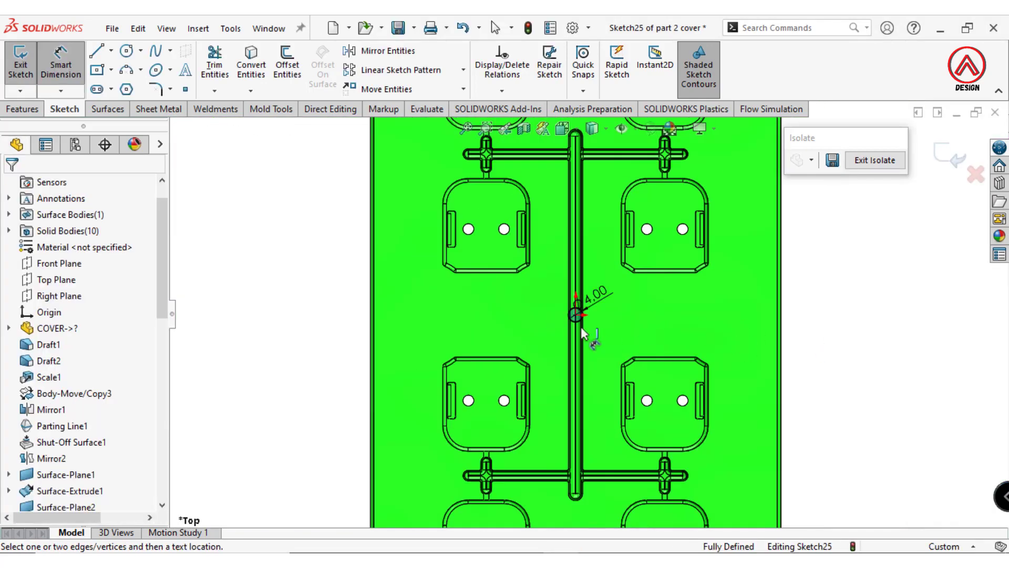
Sketch a second circle about 0.8 mm in diameter on the main runner's centreline, where the lower cross runner meets it.
scroll(603, 314, "up", 2)
scroll(603, 309, "down", 2)
scroll(604, 314, "down", 5)
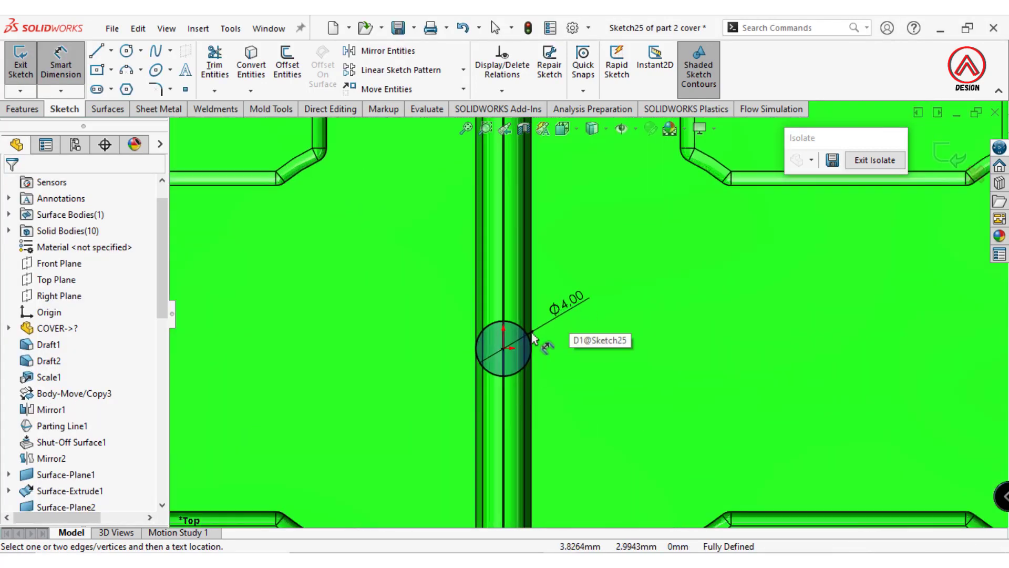
scroll(533, 338, "up", 3)
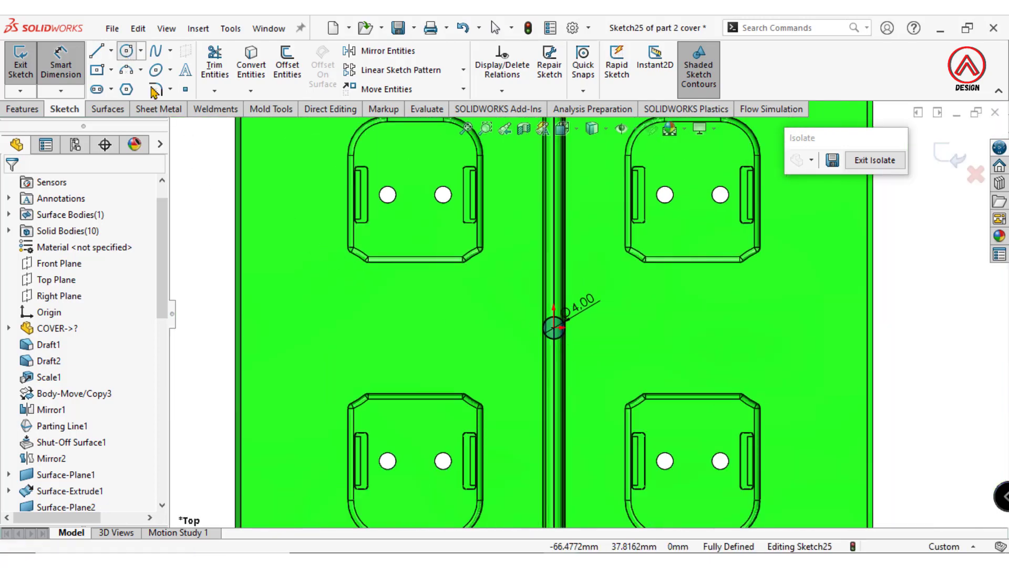
left_click(127, 51)
scroll(551, 326, "up", 3)
scroll(573, 367, "down", 10)
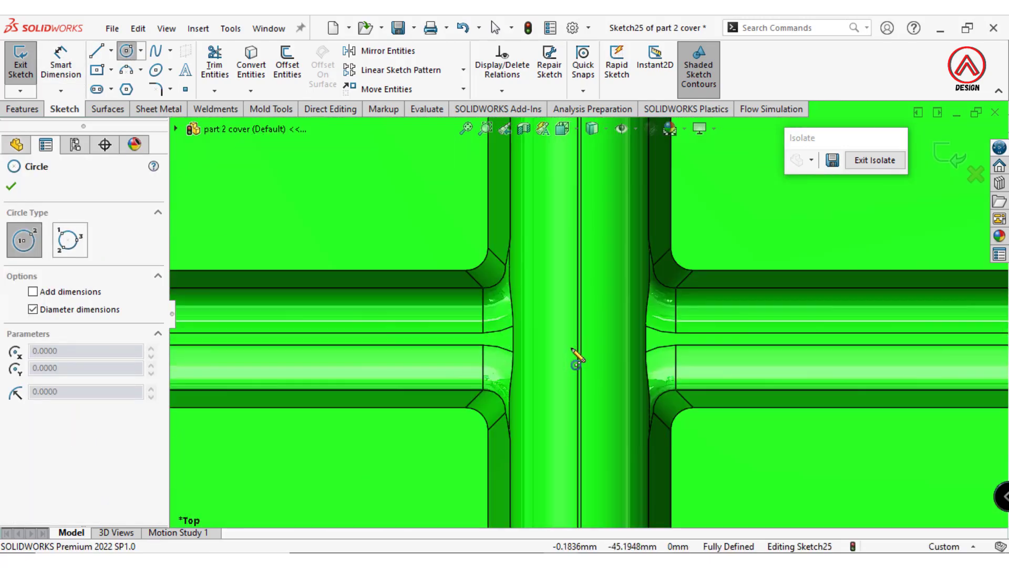
scroll(575, 358, "down", 5)
left_click(622, 338)
left_click(740, 315)
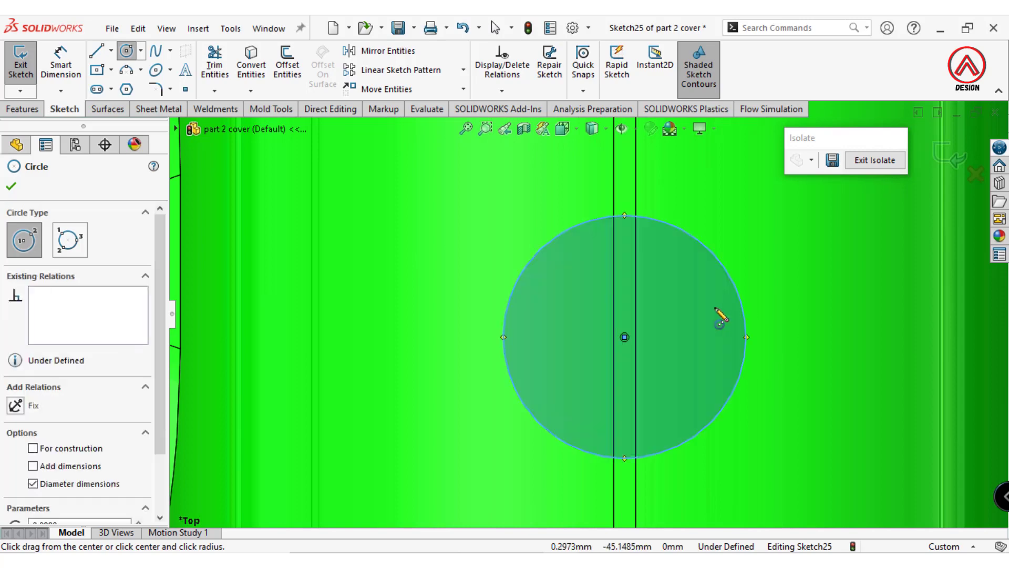
Dimension the circle at the runner junction with a diameter of 4 mm.
scroll(699, 324, "up", 10)
left_click(61, 62)
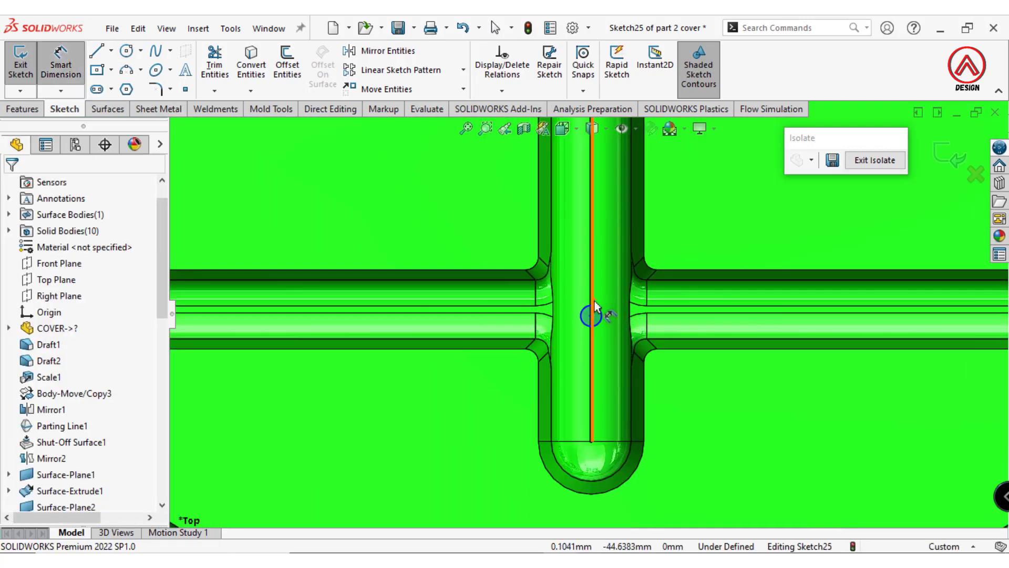
left_click(604, 317)
left_click(707, 253)
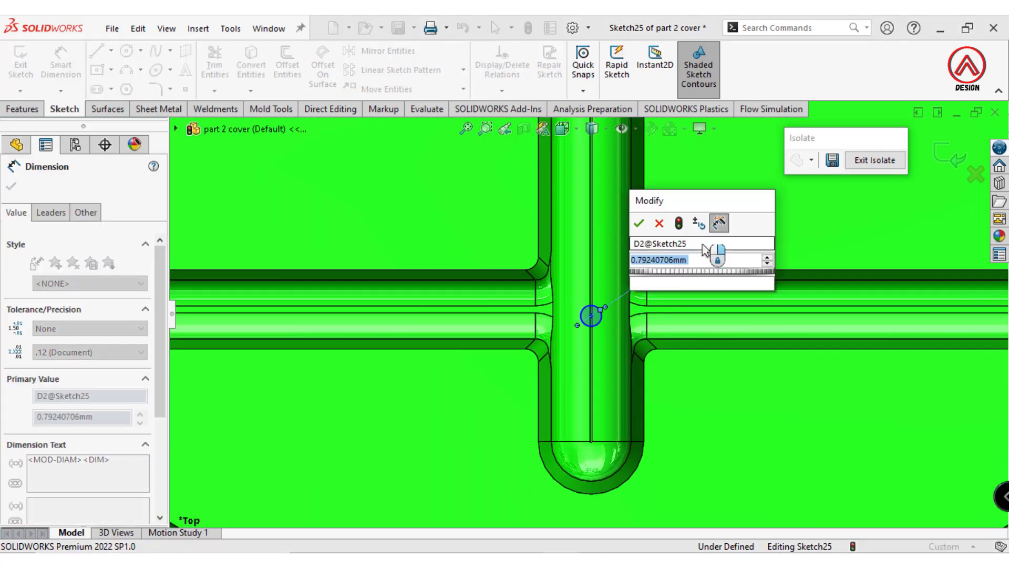
key("Return")
scroll(641, 325, "up", 10)
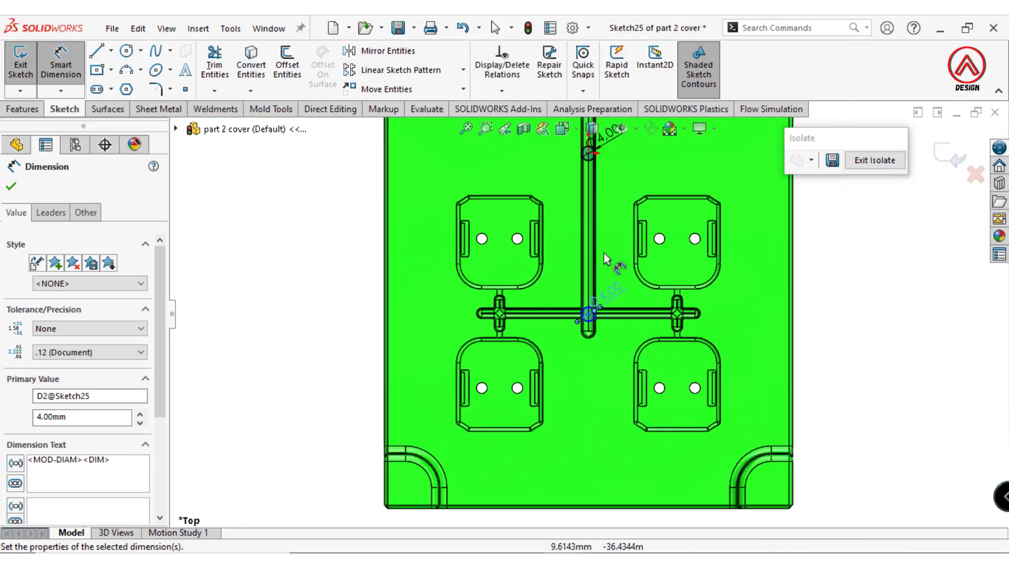
scroll(617, 263, "down", 5)
key("Escape")
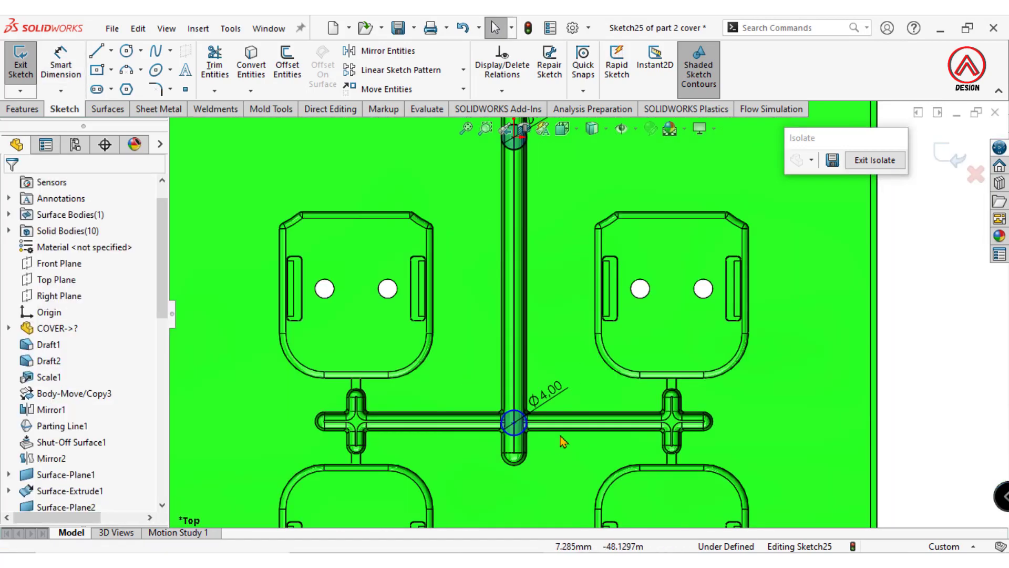
left_click(49, 56)
scroll(479, 421, "down", 2)
left_click(575, 377)
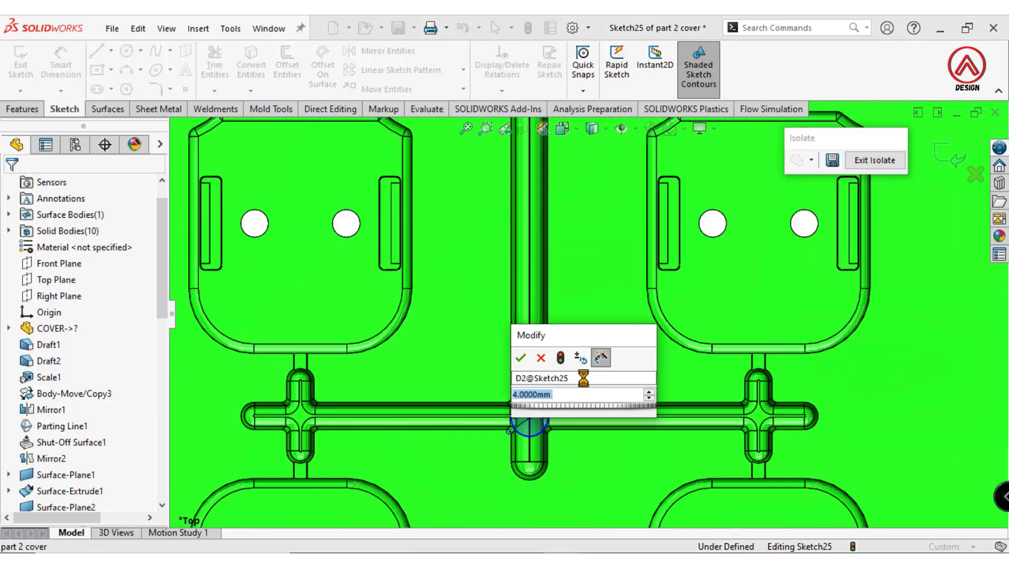
scroll(573, 389, "up", 4)
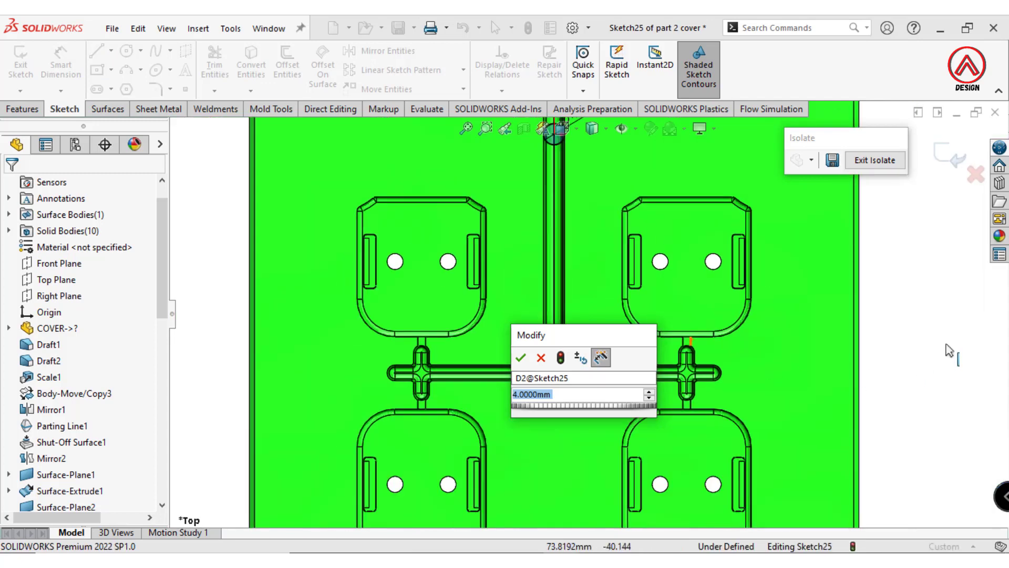
left_click(542, 359)
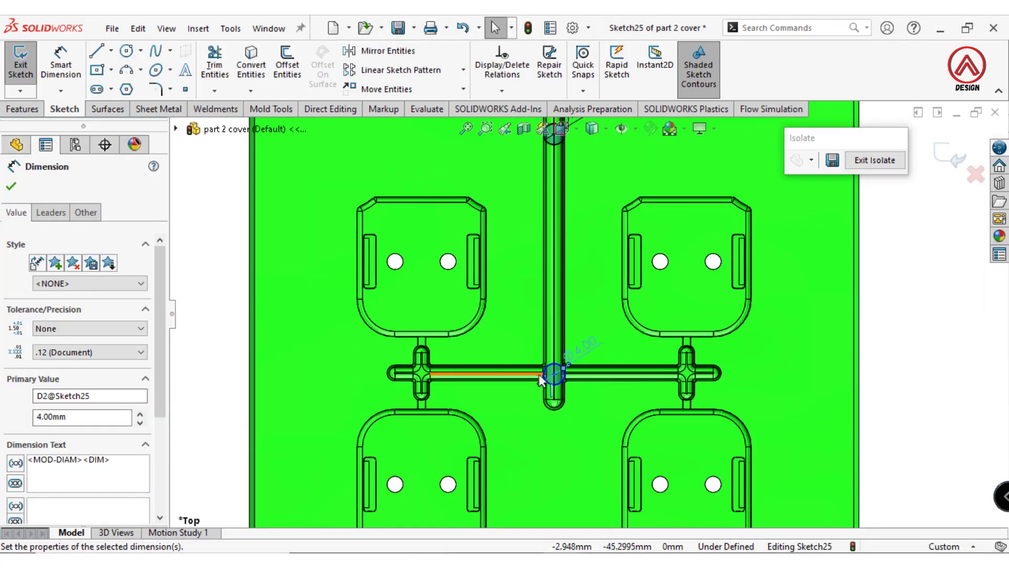
Dimension the distance between the centres of the two 4 mm circles as 45 mm.
left_click(62, 62)
scroll(563, 173, "up", 1)
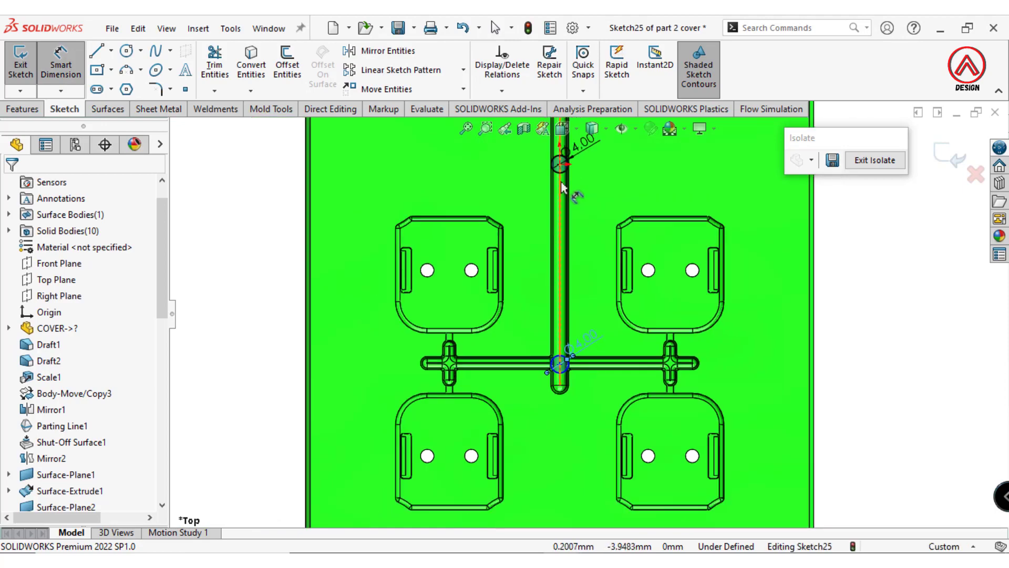
scroll(564, 389, "down", 4)
left_click(559, 366)
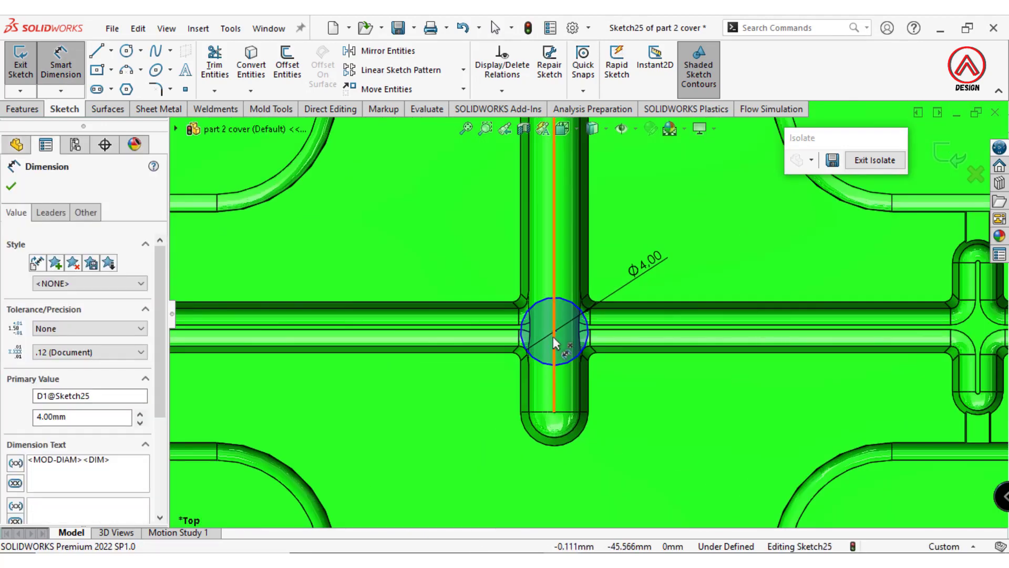
left_click(555, 331)
scroll(631, 338, "up", 6)
scroll(590, 266, "down", 8)
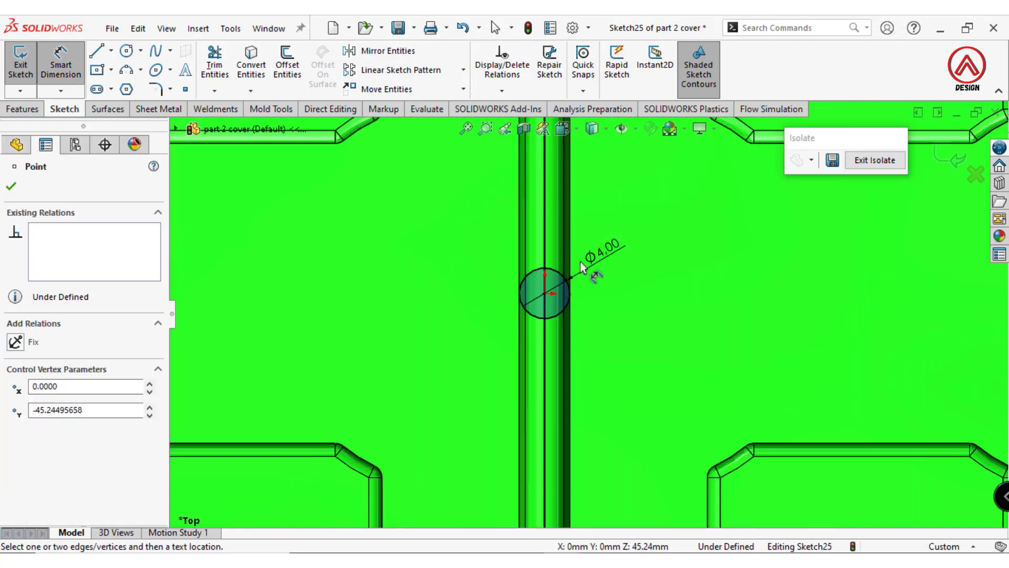
left_click(531, 311)
scroll(605, 368, "up", 5)
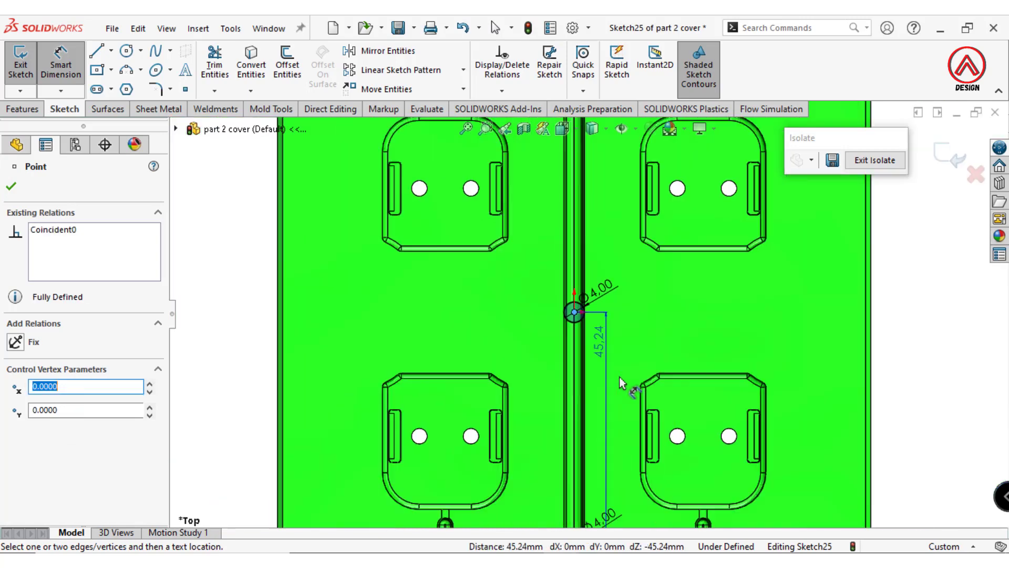
scroll(683, 399, "down", 4)
scroll(683, 355, "down", 1)
left_click(736, 355)
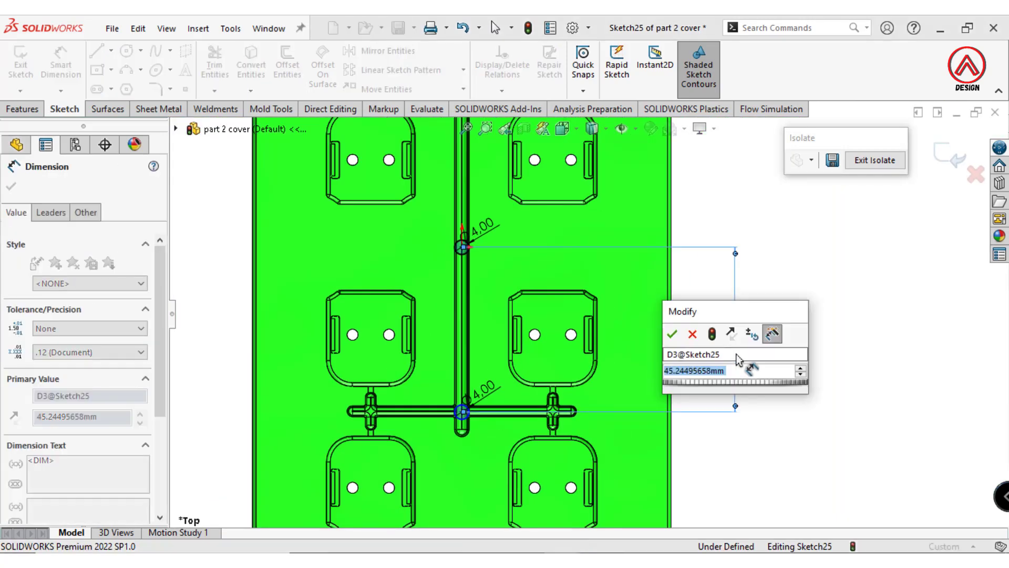
type("45")
key("Return")
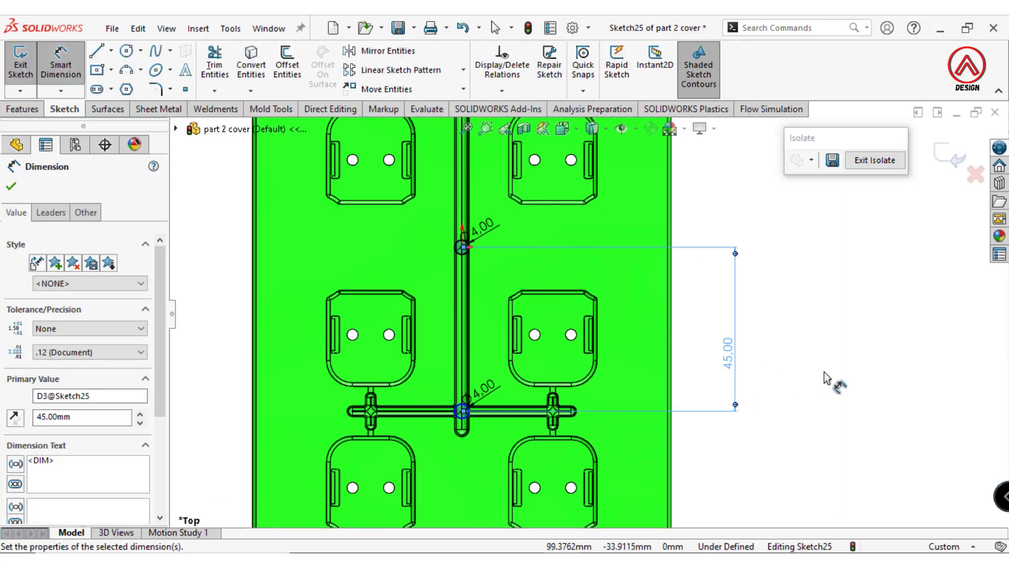
key("Escape")
Align the centre of the 4 mm circle at the runner junction vertically with the centre of the circle at the origin.
scroll(471, 409, "down", 6)
scroll(473, 421, "down", 6)
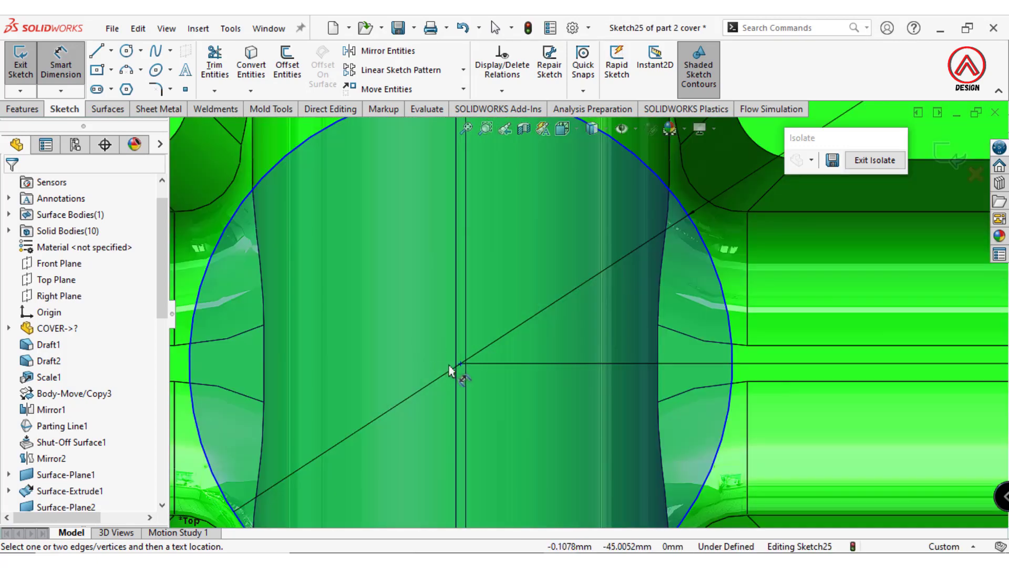
key("Escape")
left_click(461, 364)
scroll(563, 288, "up", 10)
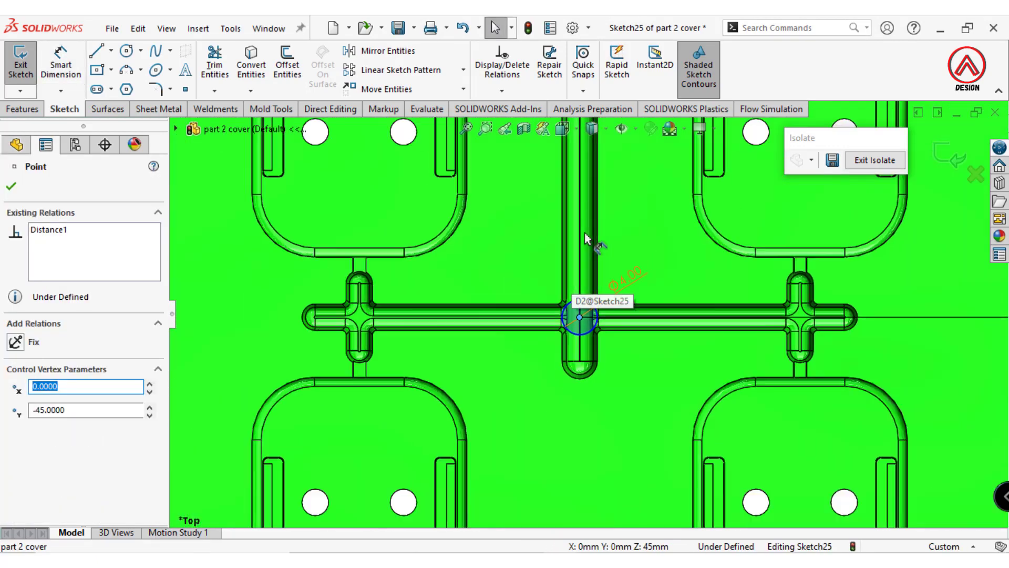
scroll(572, 287, "down", 5)
scroll(542, 313, "down", 5)
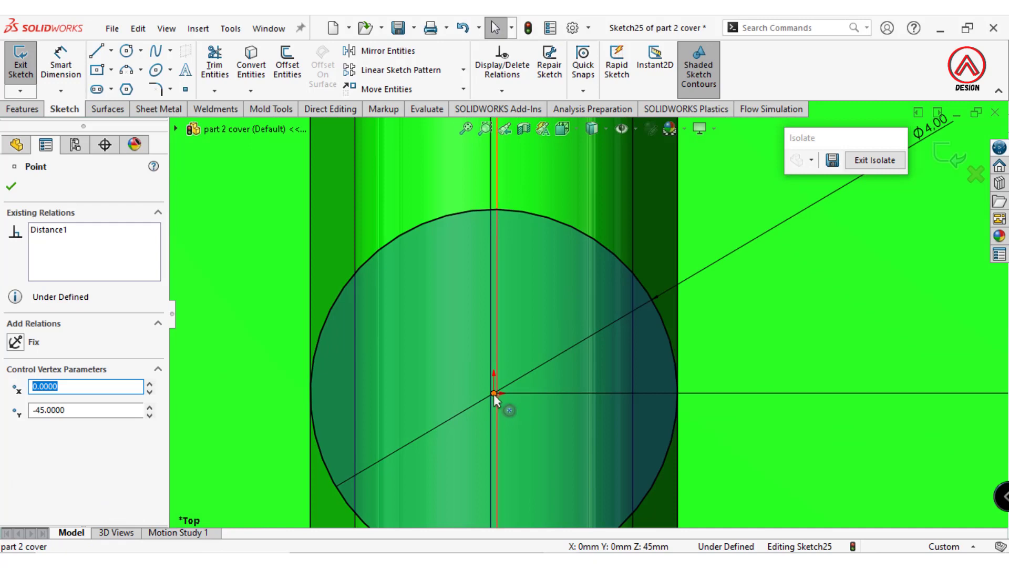
left_click(494, 395, "ctrl")
left_click(555, 333)
scroll(490, 370, "up", 6)
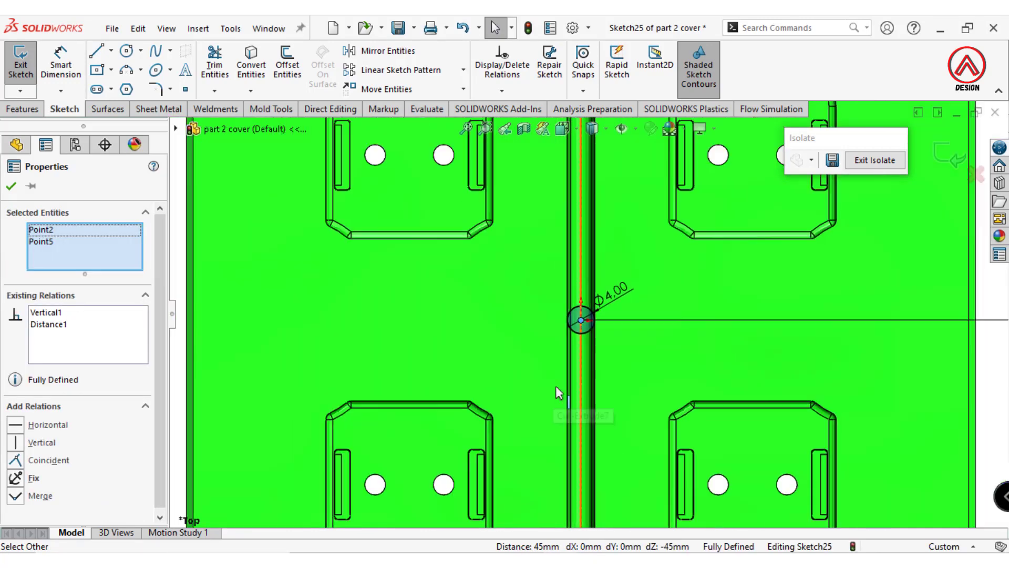
scroll(556, 389, "up", 5)
left_click(322, 322)
Sketch a circle about 1.4 mm in diameter at the left-hand cross junction of the lower cross runner.
scroll(548, 363, "down", 6)
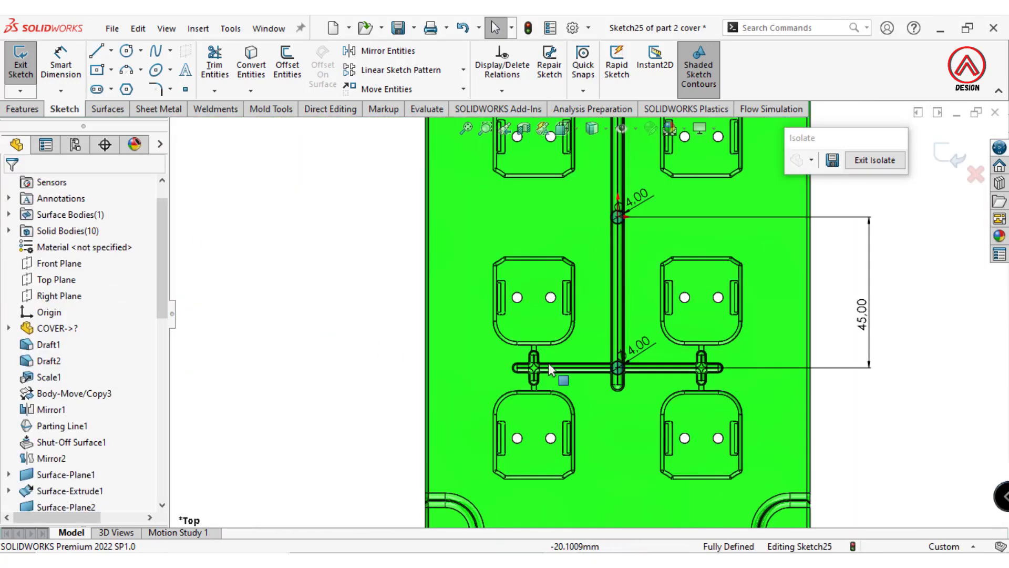
left_click(127, 52)
scroll(544, 381, "down", 5)
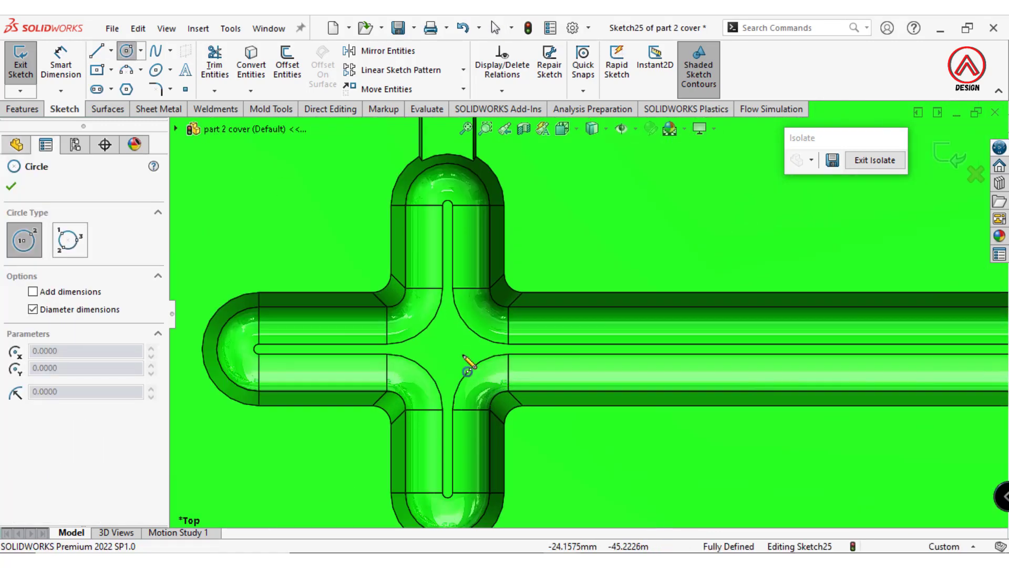
left_click(444, 349)
left_click(443, 374)
Dimension the circle at the left-hand cross junction with a diameter of 3 mm.
key("d")
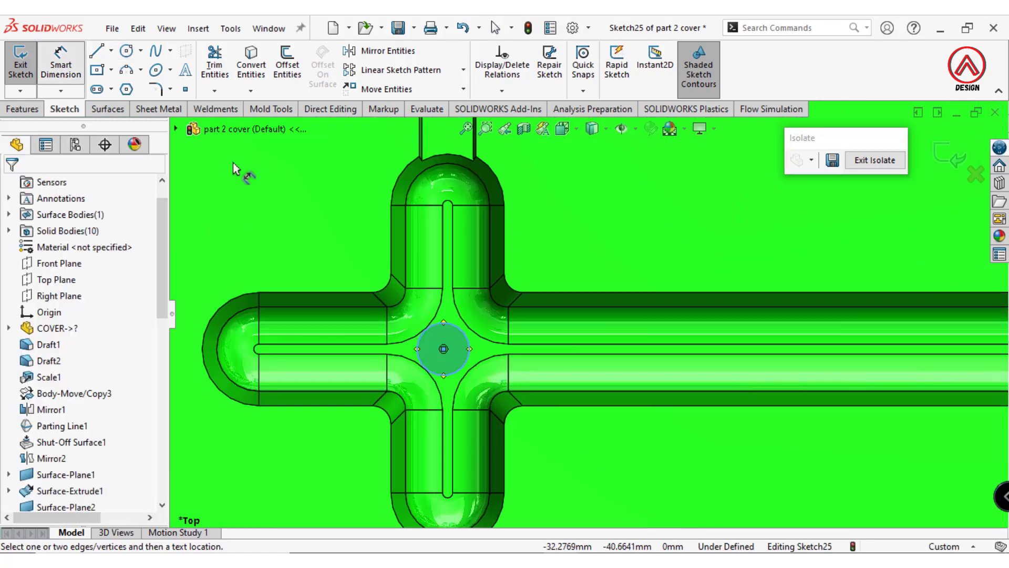
left_click(456, 333)
left_click(546, 247)
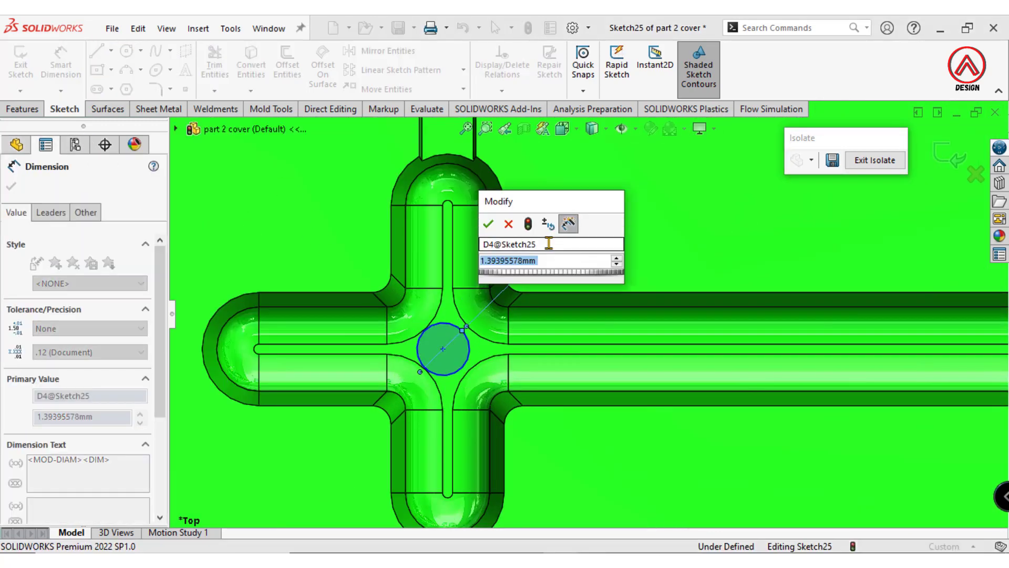
key("Return")
key("Escape")
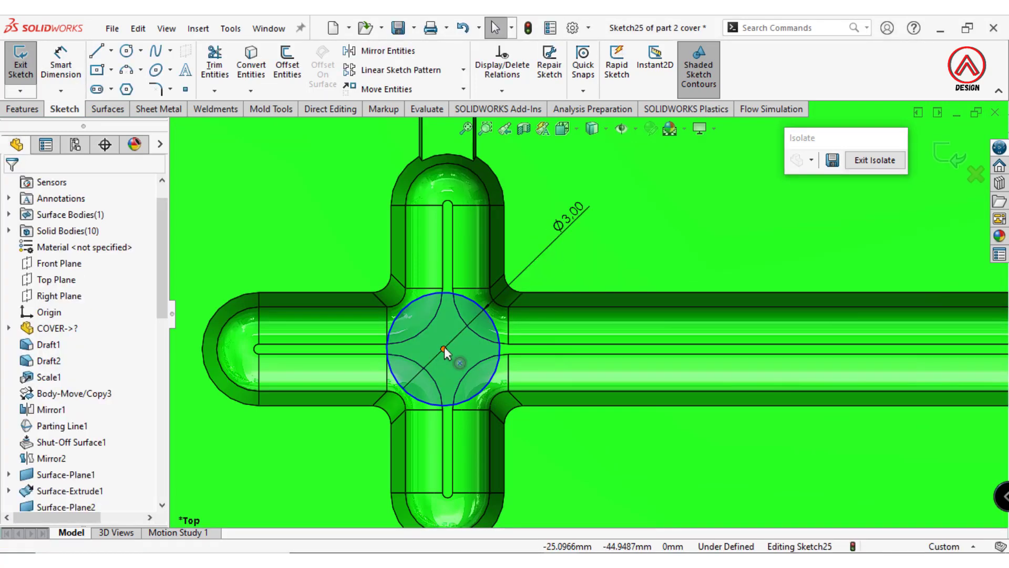
Add a horizontal relation between the centres of the 3 mm circle and the 4 mm circle at the main runner junction.
left_click(443, 349)
scroll(625, 358, "up", 5)
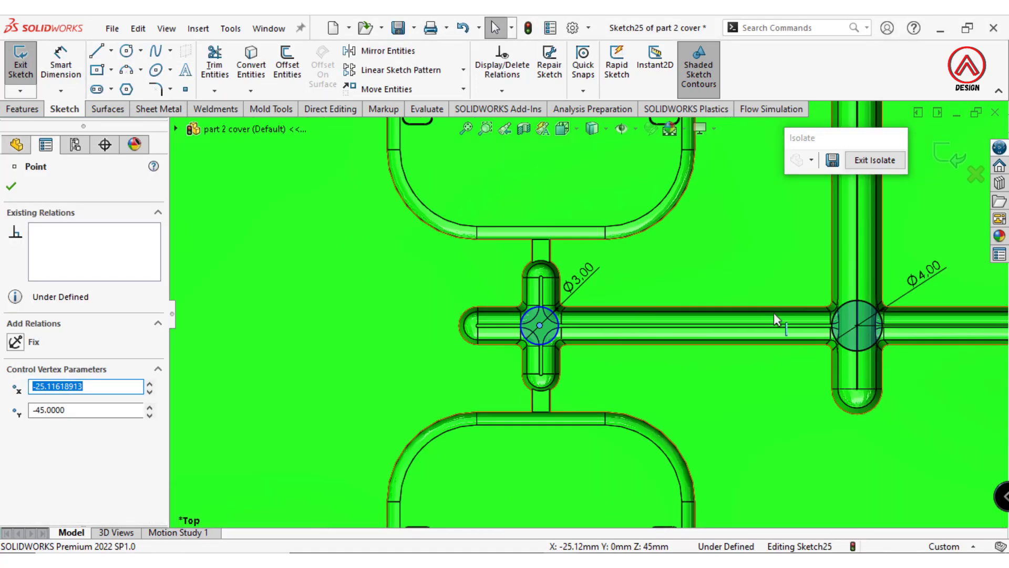
scroll(847, 325, "down", 5)
left_click(717, 322, "ctrl")
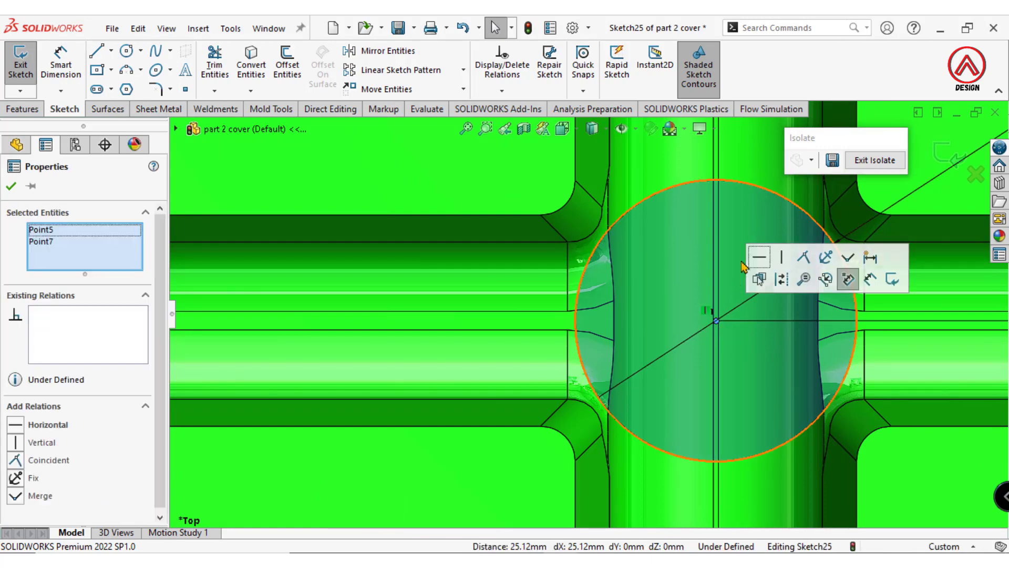
scroll(687, 307, "up", 15)
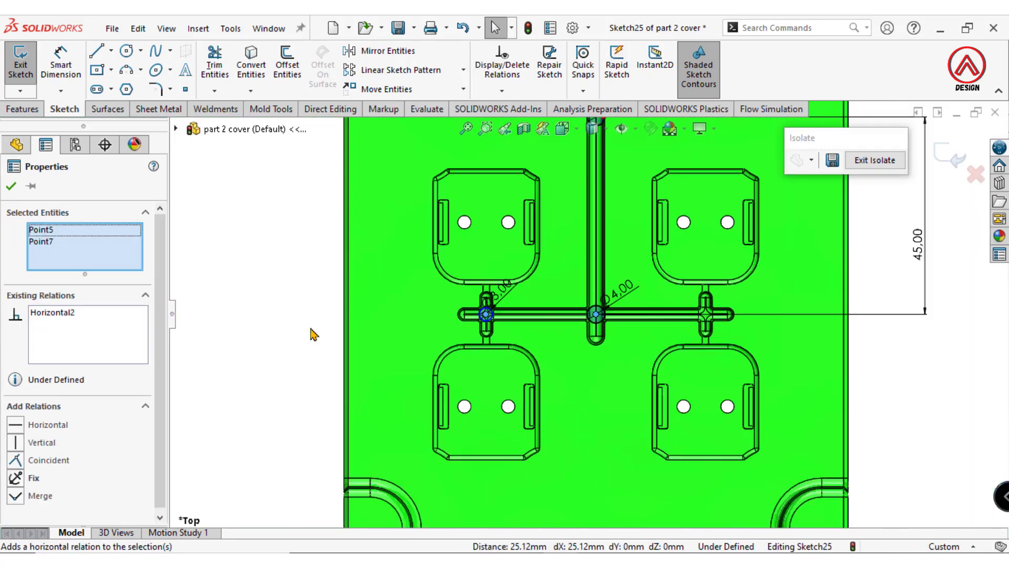
left_click(311, 334)
Dimension the horizontal distance between the 3 mm circle and the centre of the circle at the origin as 25 mm.
scroll(536, 337, "down", 5)
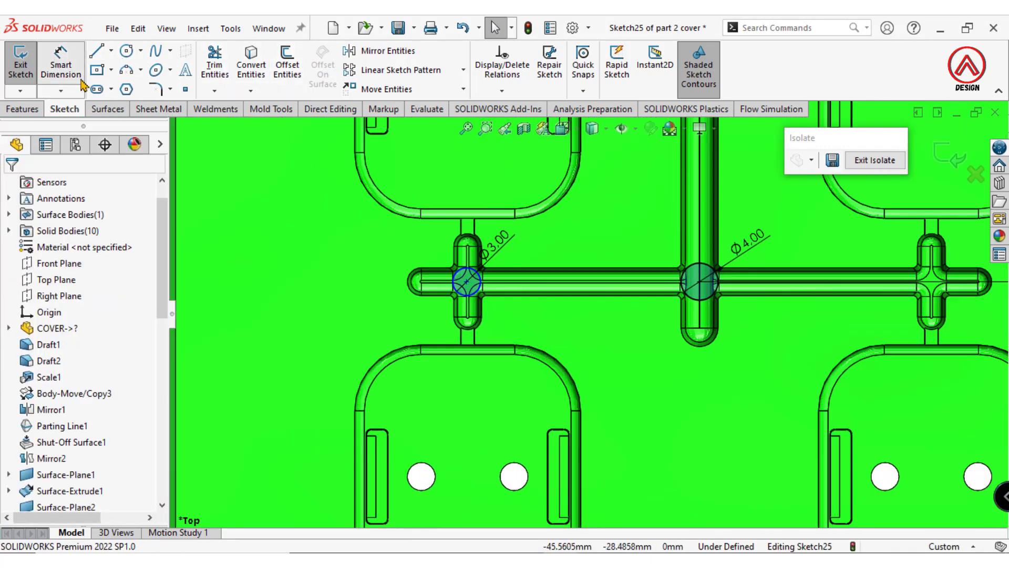
scroll(473, 310, "down", 3)
left_click(444, 298)
scroll(778, 273, "up", 10)
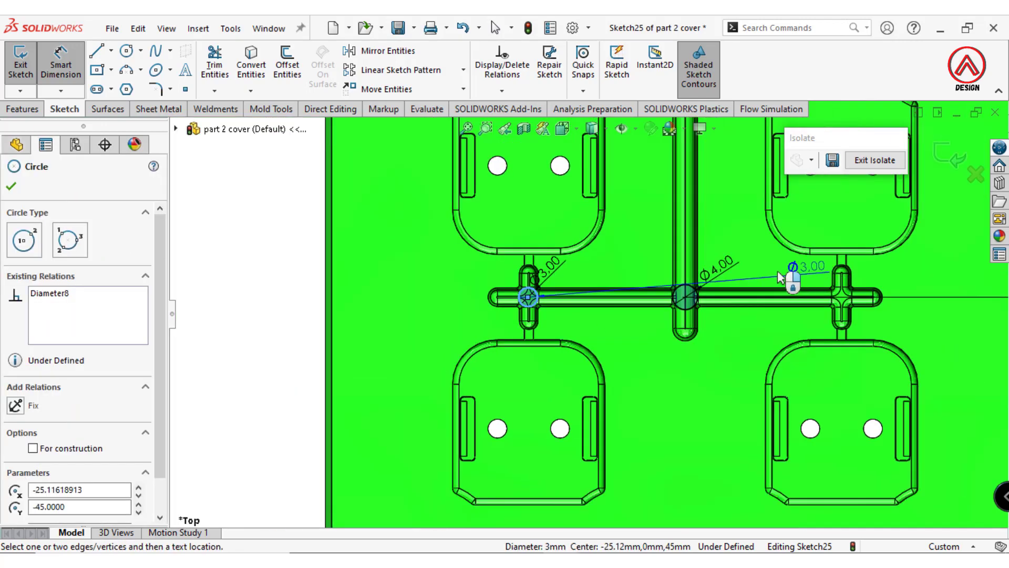
scroll(588, 258, "down", 5)
scroll(598, 233, "down", 3)
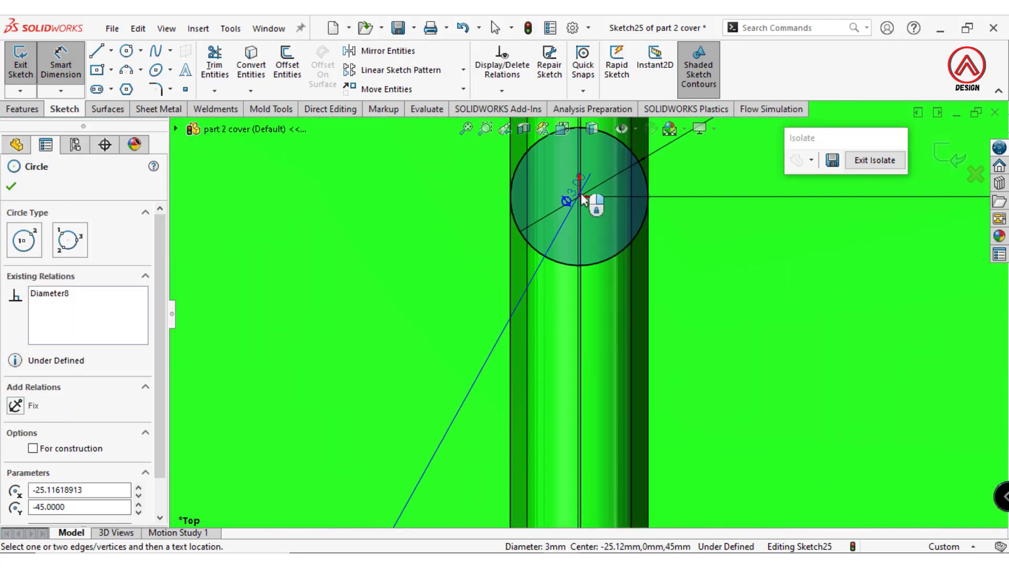
left_click(580, 195)
scroll(594, 334, "up", 6)
scroll(545, 420, "up", 3)
left_click(578, 512)
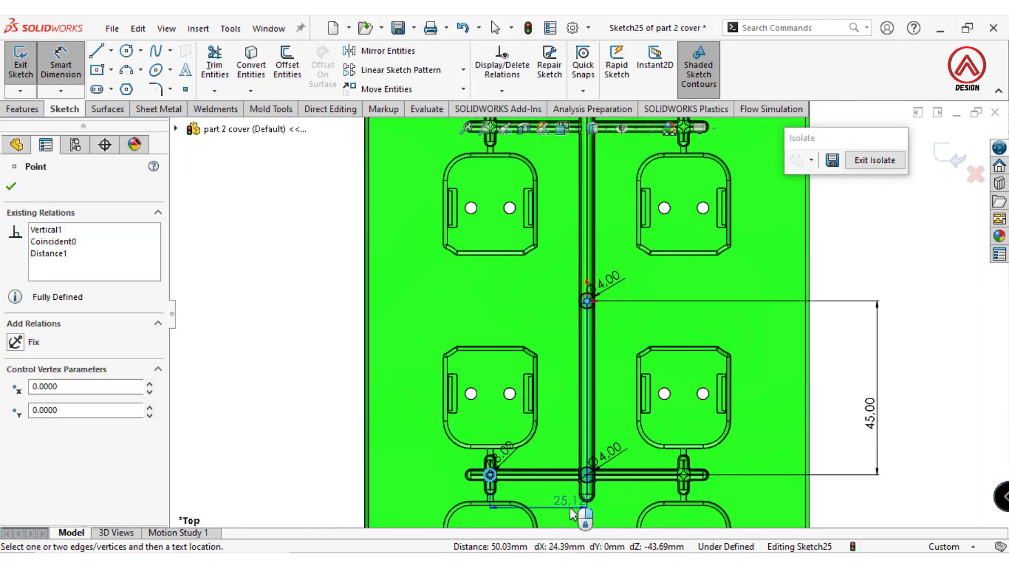
scroll(568, 489, "down", 5)
left_click(556, 496)
type("25")
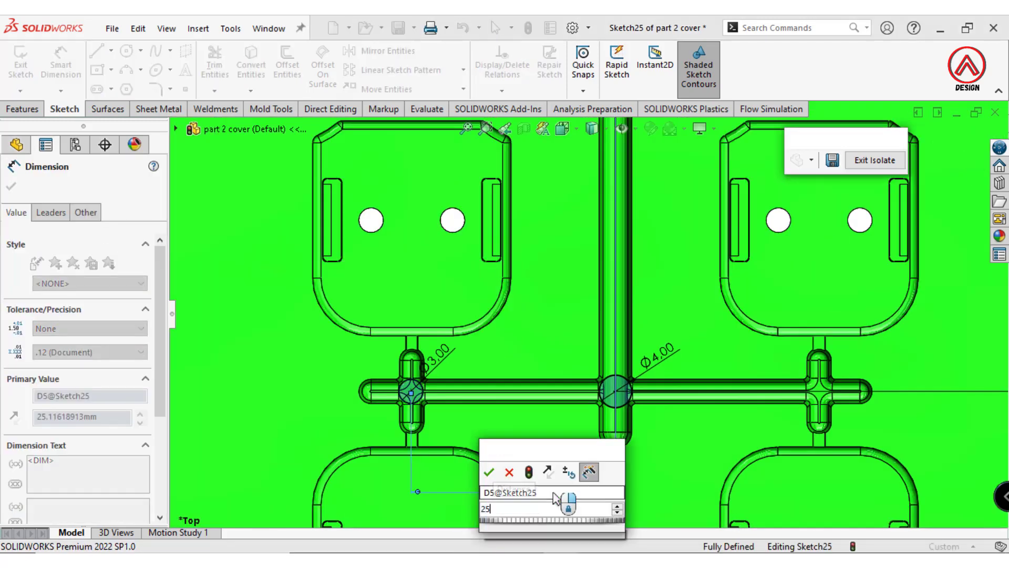
key("Return")
scroll(591, 343, "up", 5)
left_click(804, 378)
Try to mirror the 3 mm circle about the Right Plane with Copy disabled, and undo the mirror.
middle_click_drag(749, 275, 672, 295, "ctrl")
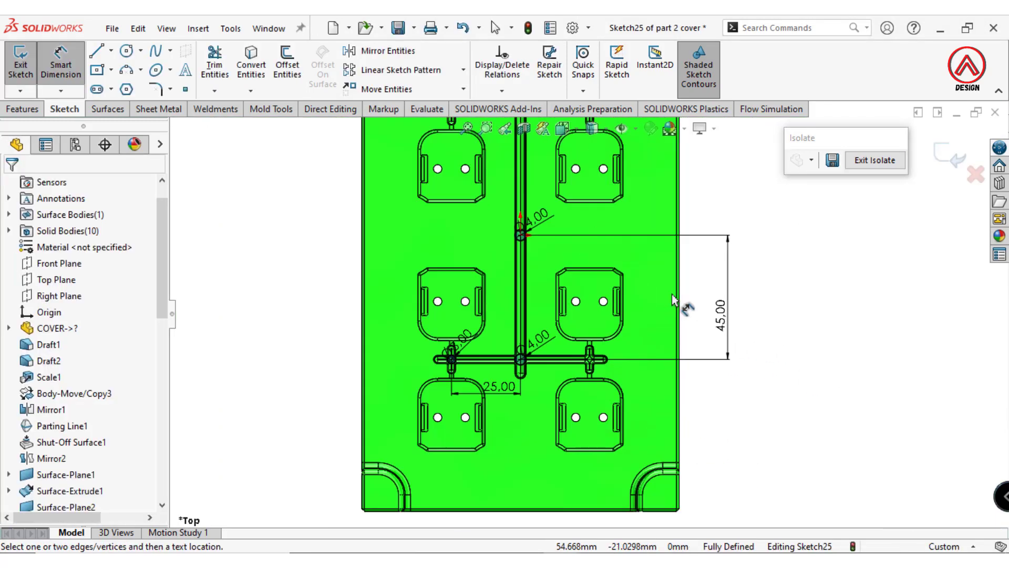
left_click(388, 50)
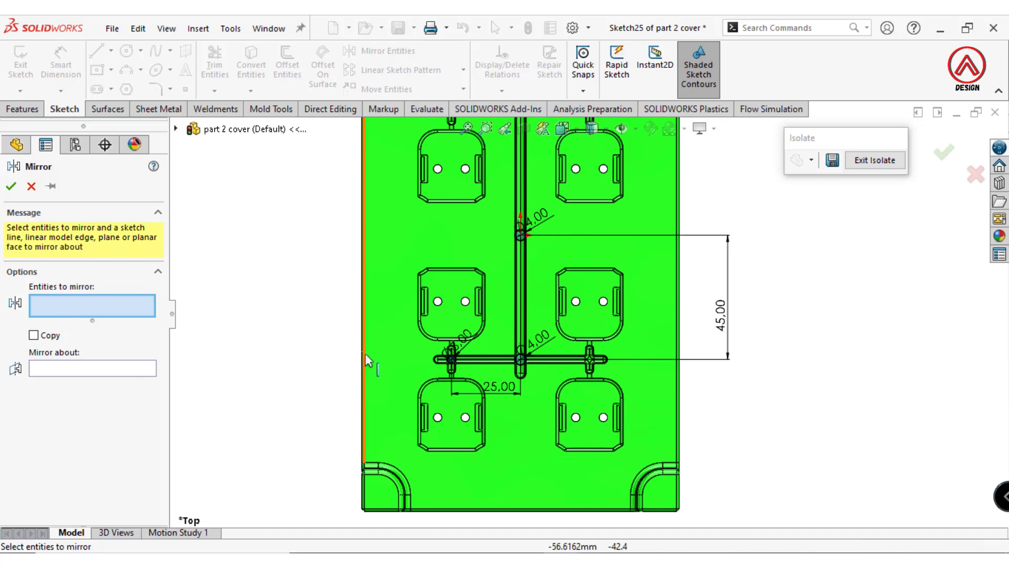
scroll(368, 363, "down", 3)
left_click(550, 357)
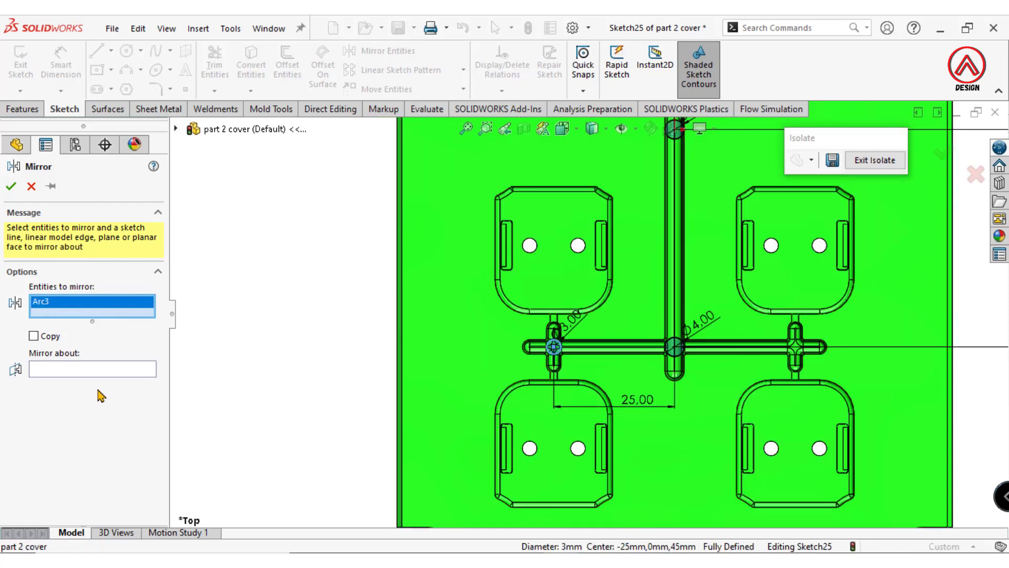
left_click(104, 370)
left_click(176, 130)
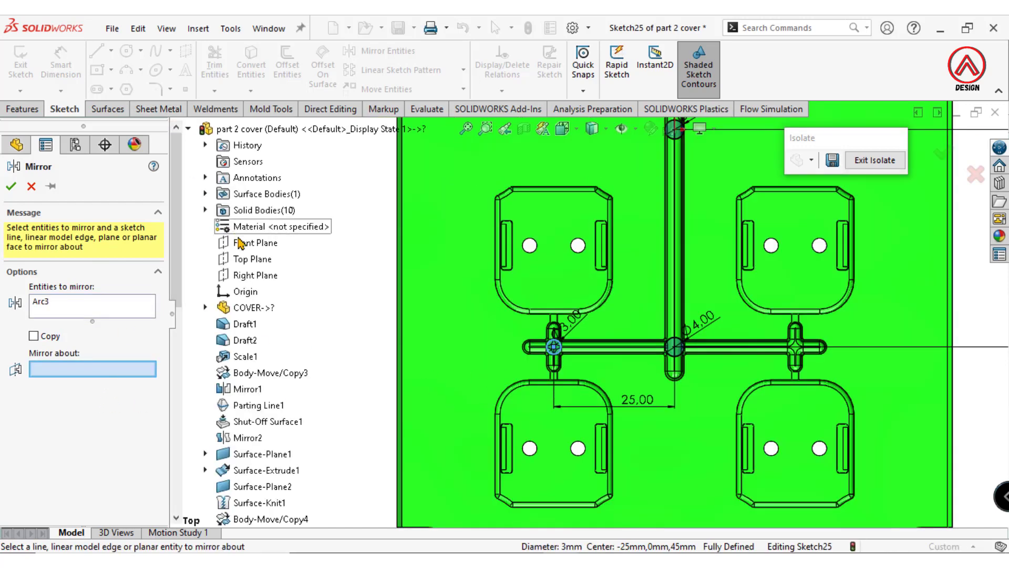
left_click(240, 275)
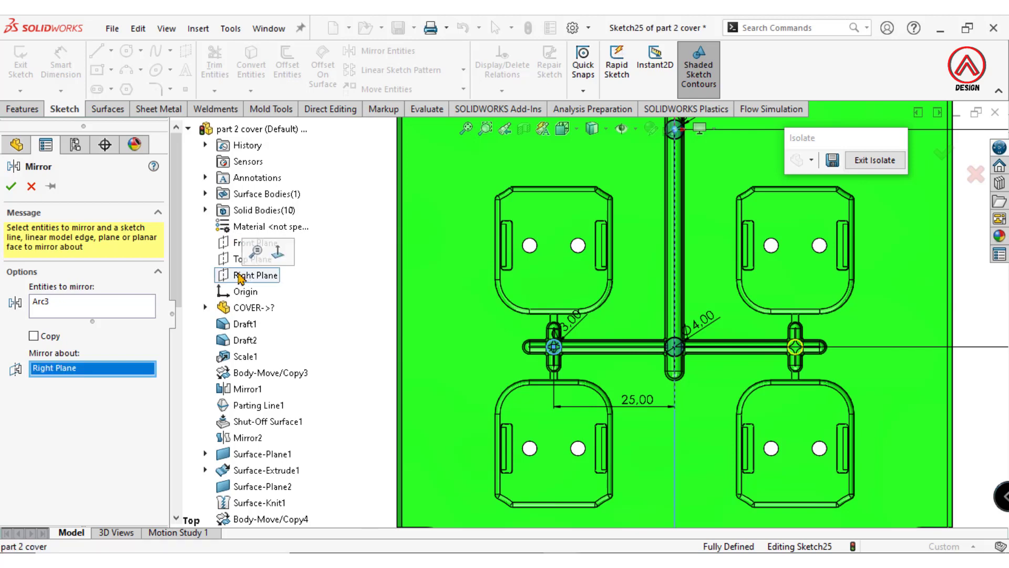
left_click(11, 186)
key("Return")
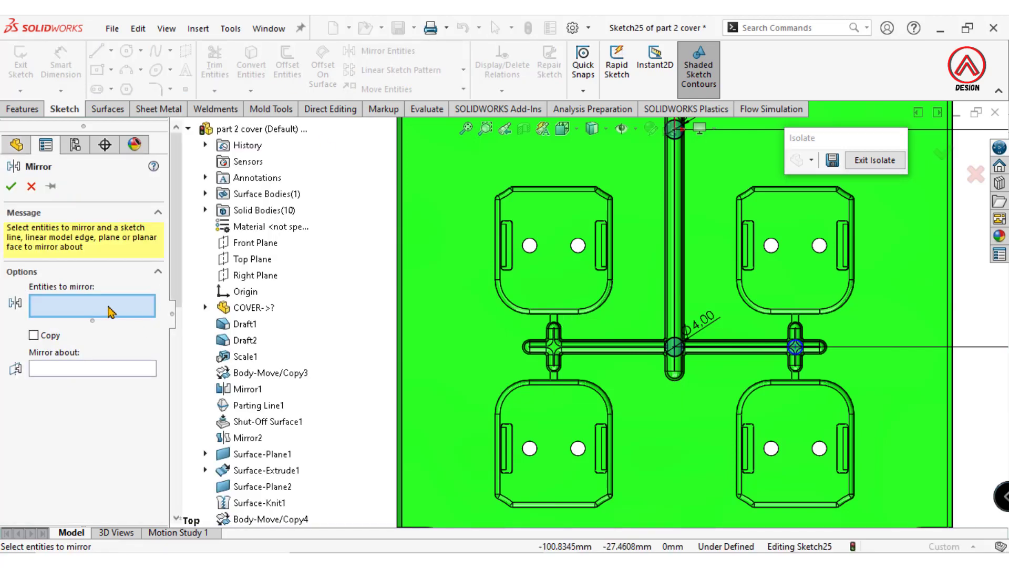
key("z")
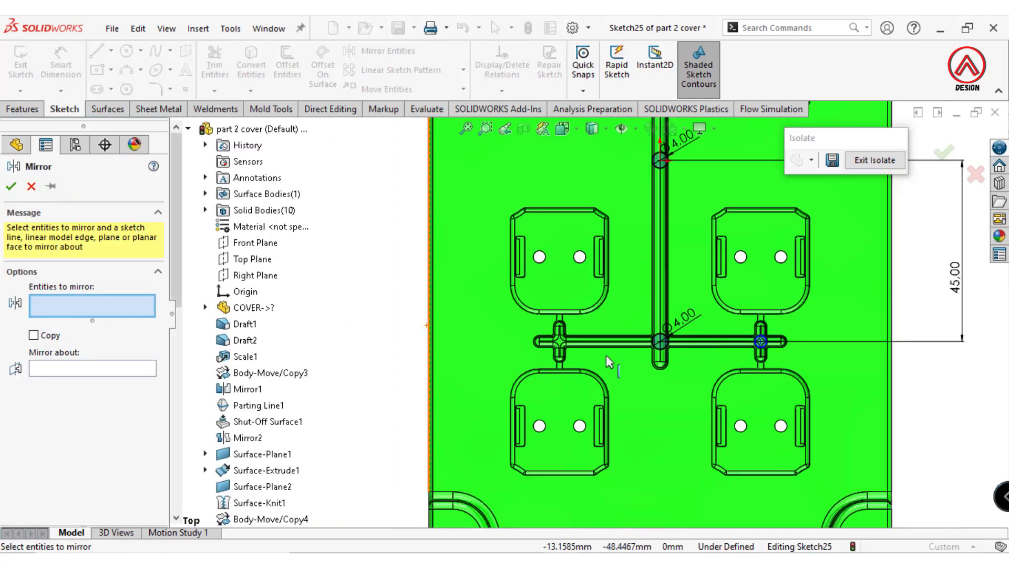
left_click(32, 187)
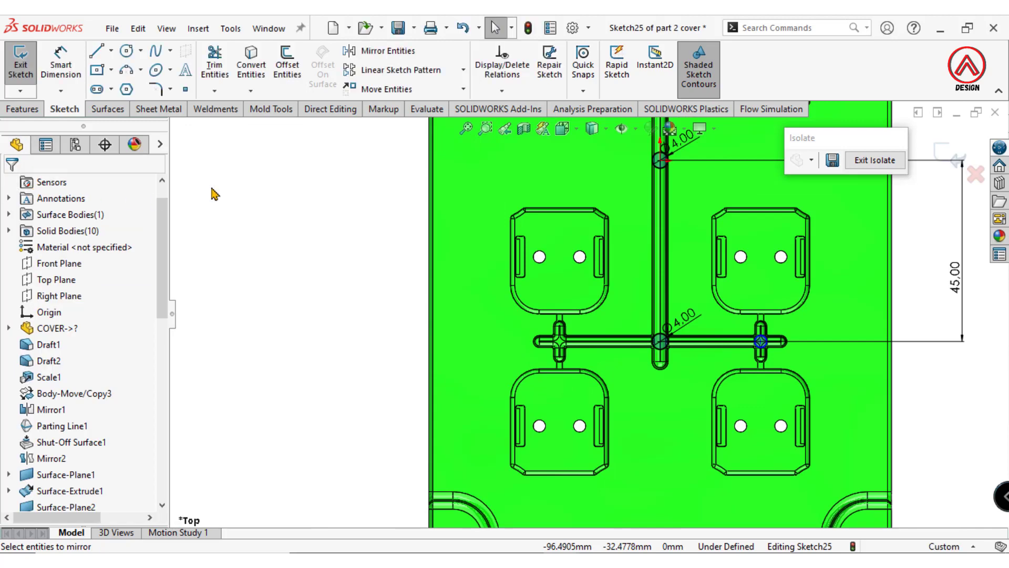
left_click(463, 36)
Mirror the 3 mm circle about the Right Plane with Copy enabled.
left_click(376, 52)
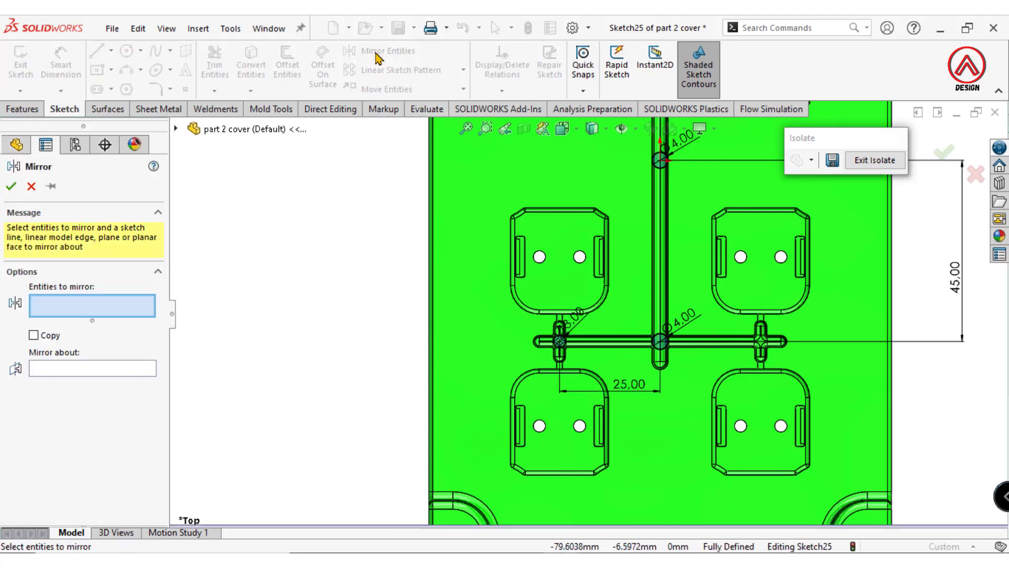
scroll(607, 383, "down", 3)
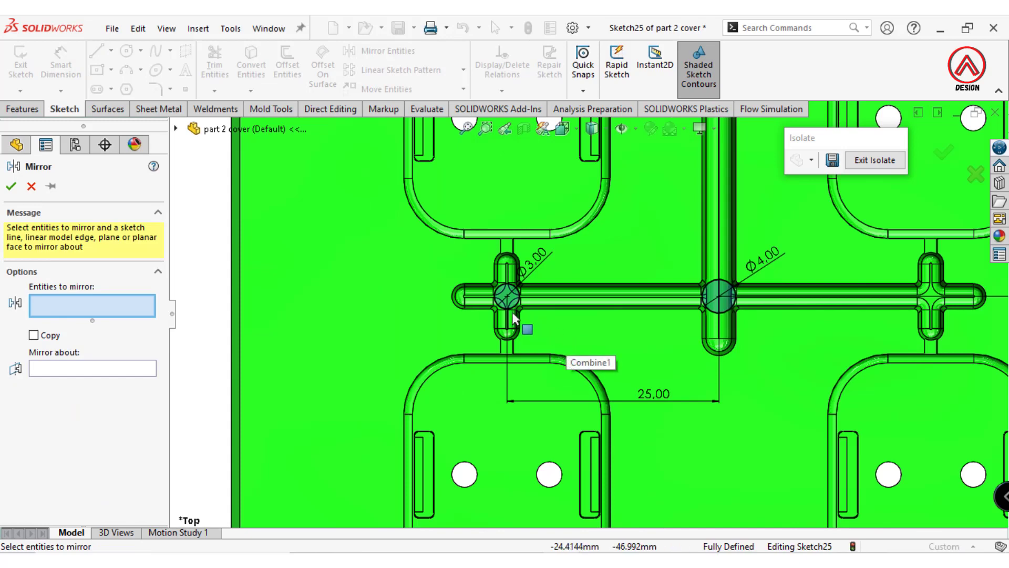
left_click(497, 316)
left_click(107, 372)
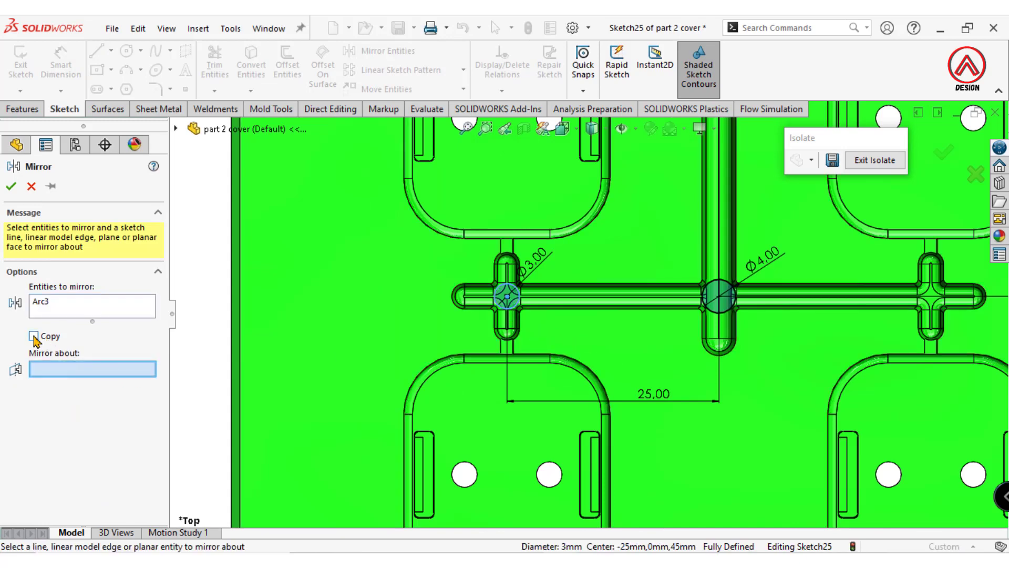
key("z")
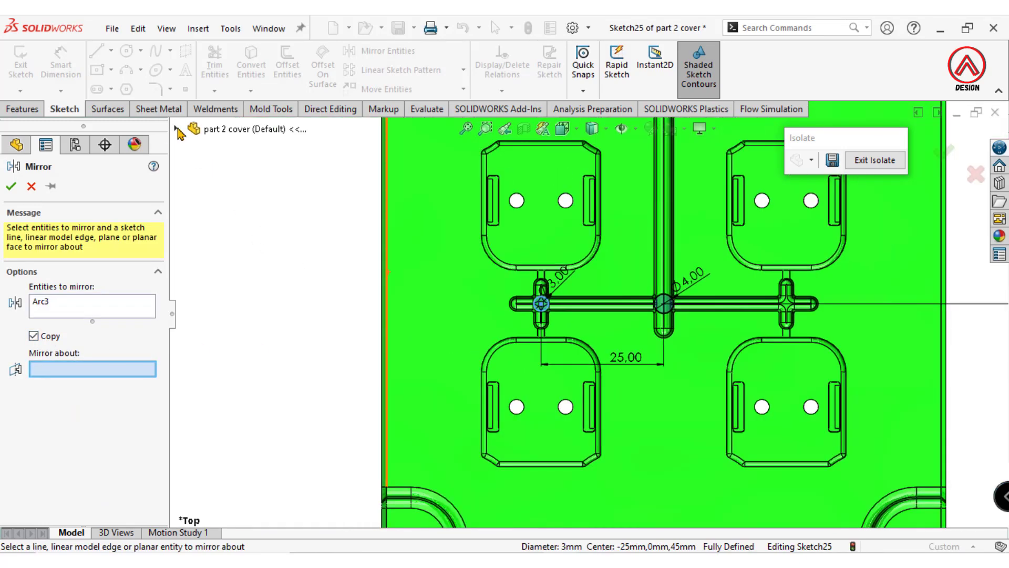
left_click(178, 130)
left_click(255, 275)
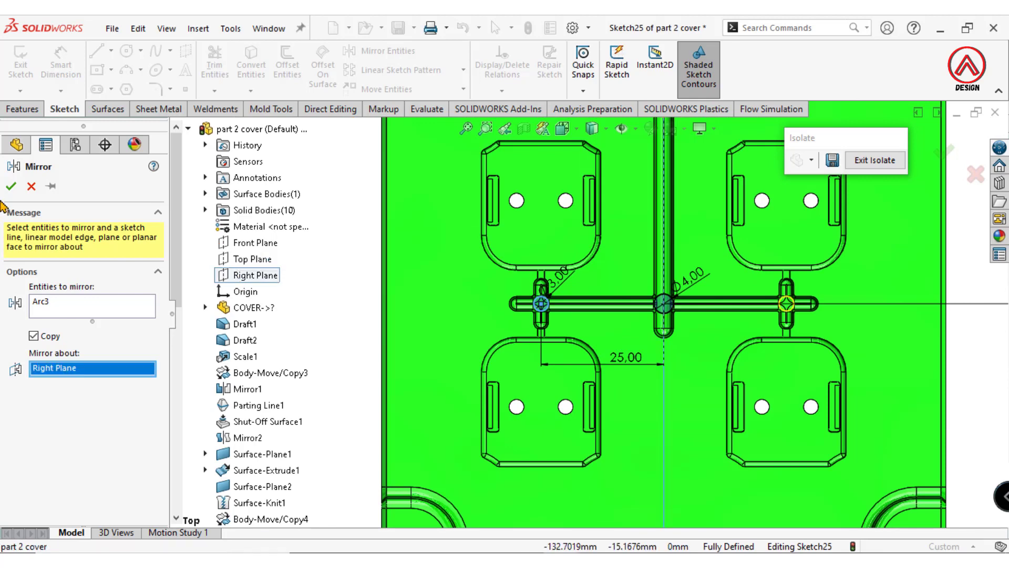
left_click(11, 186)
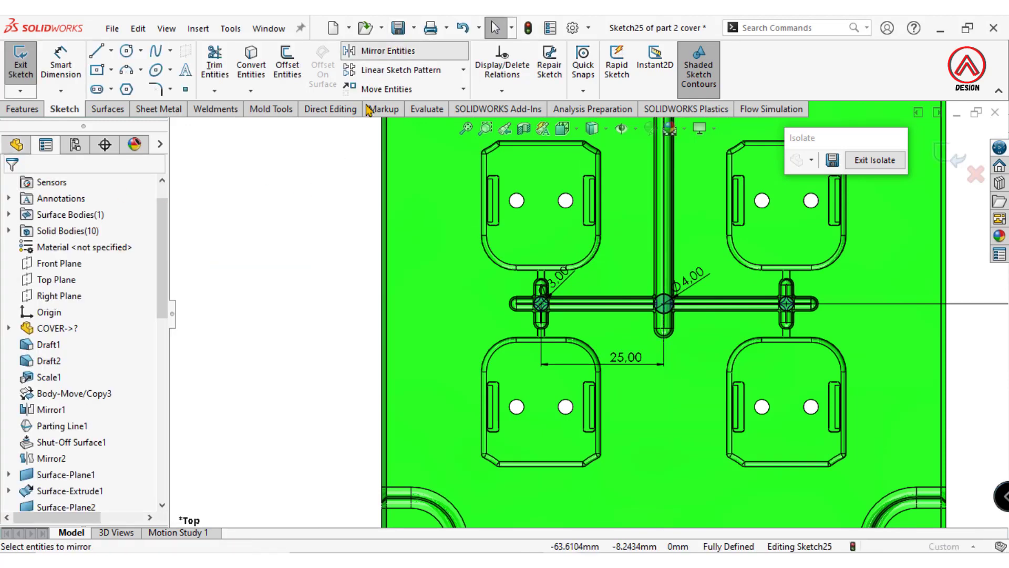
Mirror the 4 mm circle at the runner junction and both 3 mm circles about the Front Plane with Copy enabled.
scroll(579, 328, "up", 4)
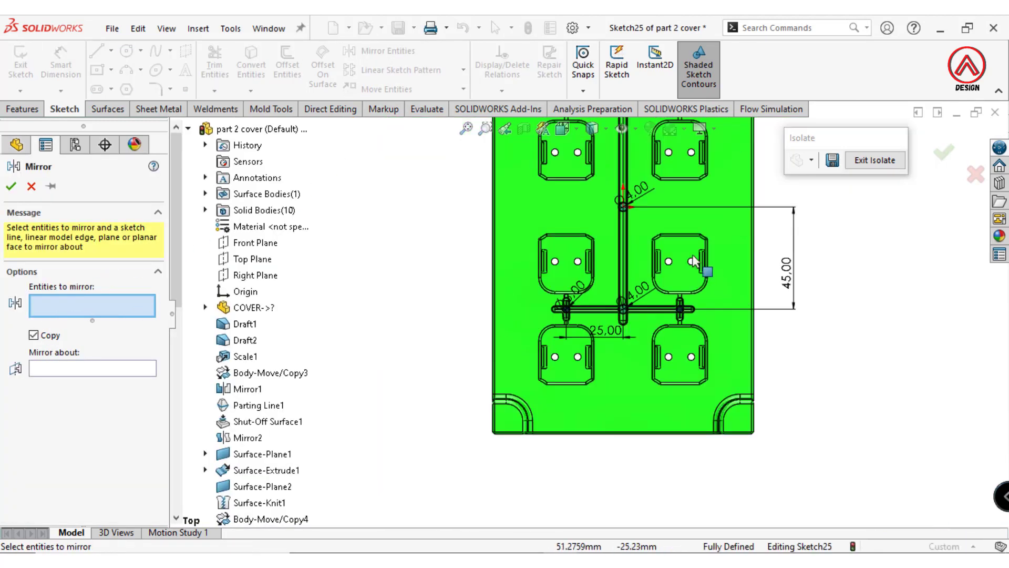
scroll(540, 358, "down", 6)
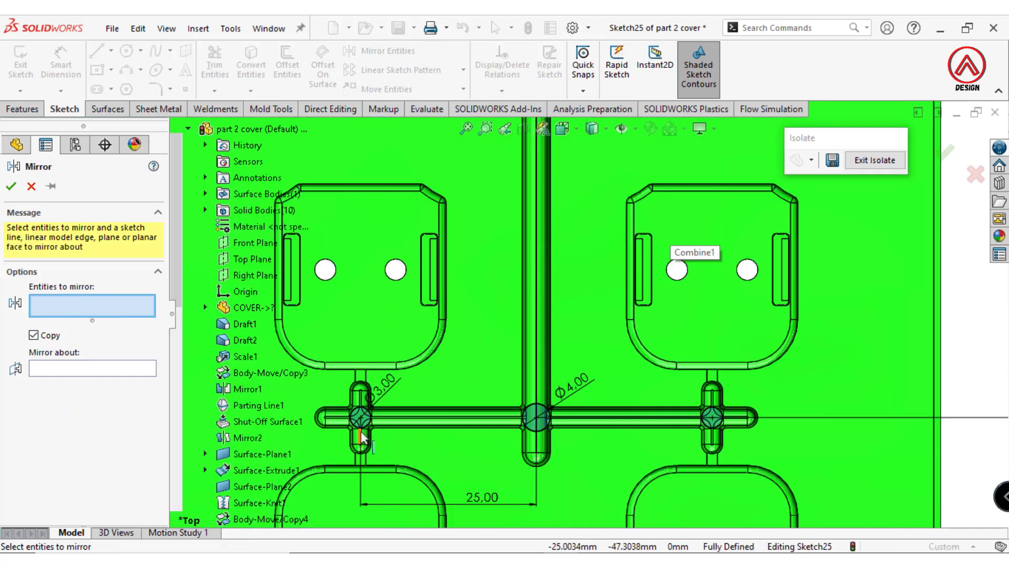
left_click(361, 436)
left_click(540, 435)
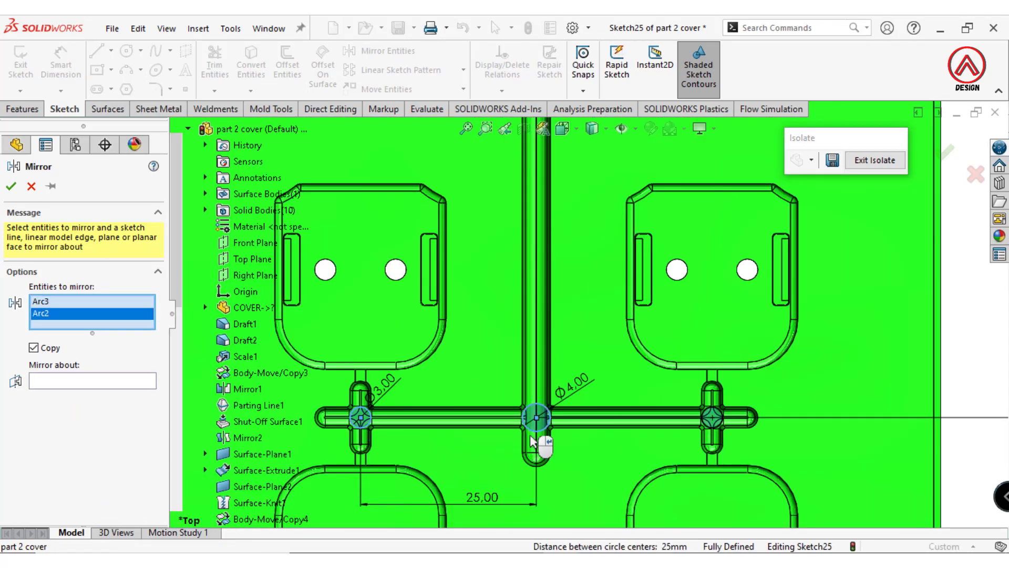
left_click(704, 428)
left_click(97, 392)
scroll(619, 323, "up", 4)
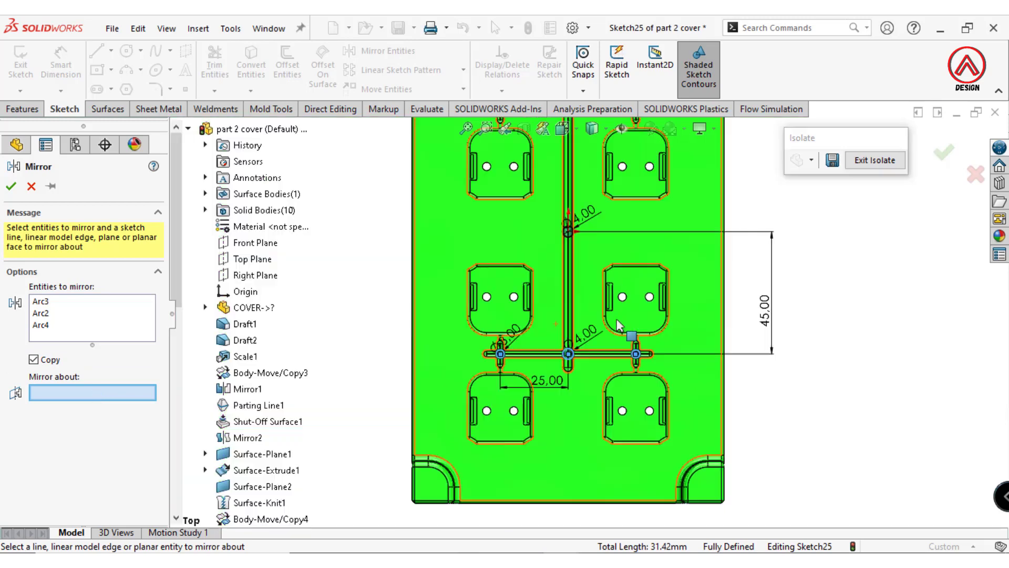
scroll(619, 323, "up", 3)
left_click(255, 242)
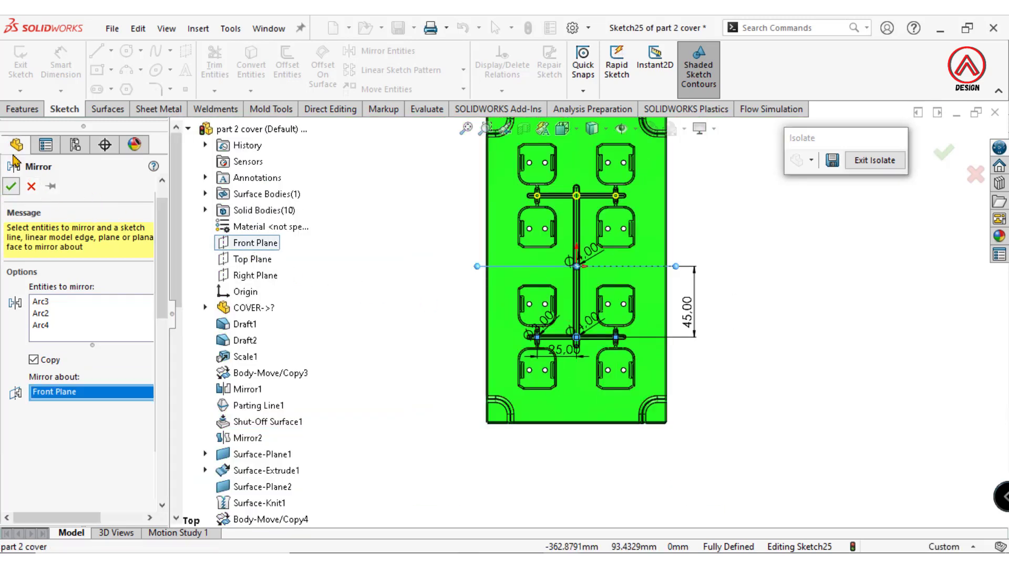
left_click(11, 186)
Cut-extrude the runner junction circles with the Through All - Both end condition.
left_click(22, 109)
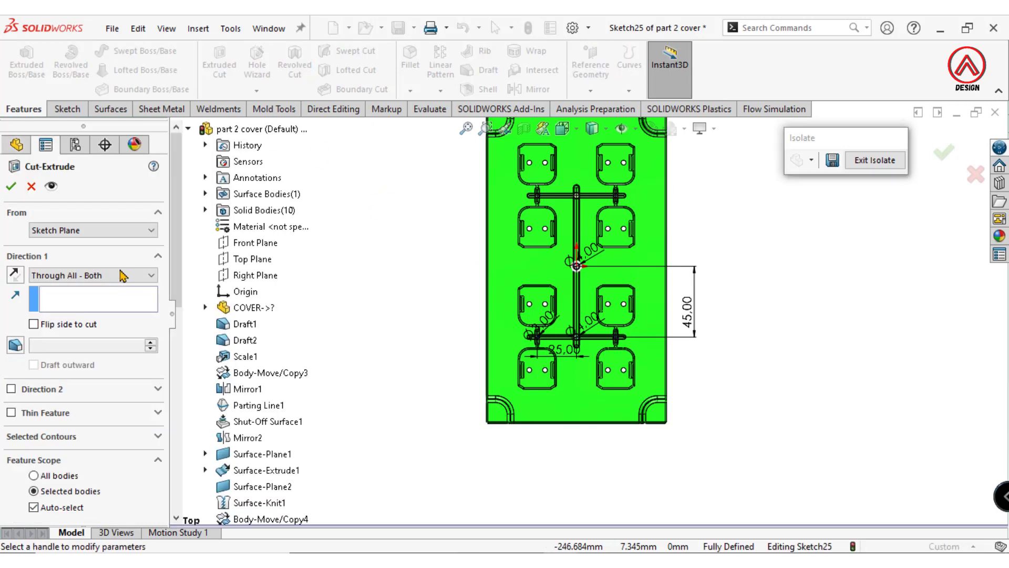
left_click(138, 275)
left_click(63, 309)
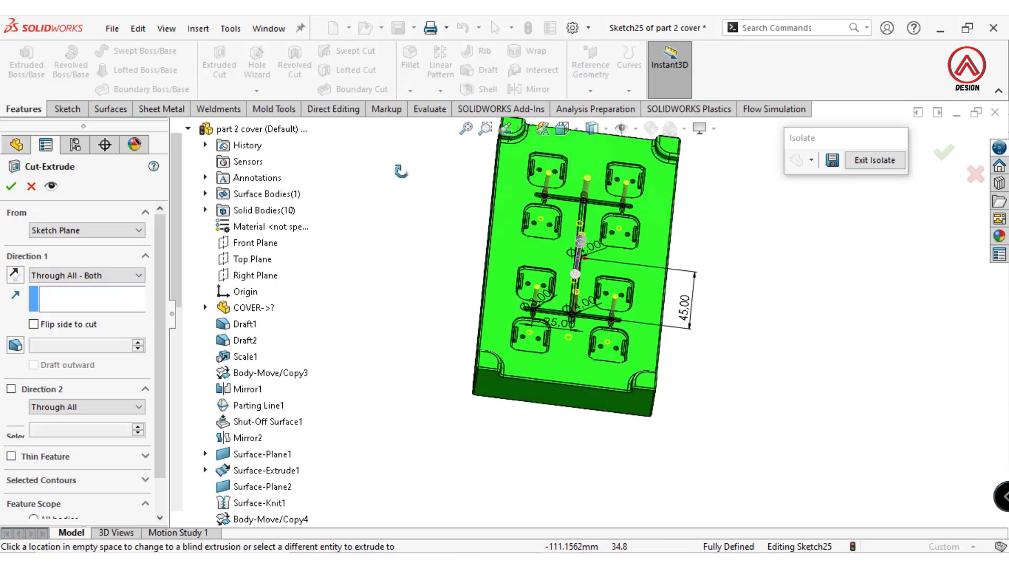
left_click(11, 186)
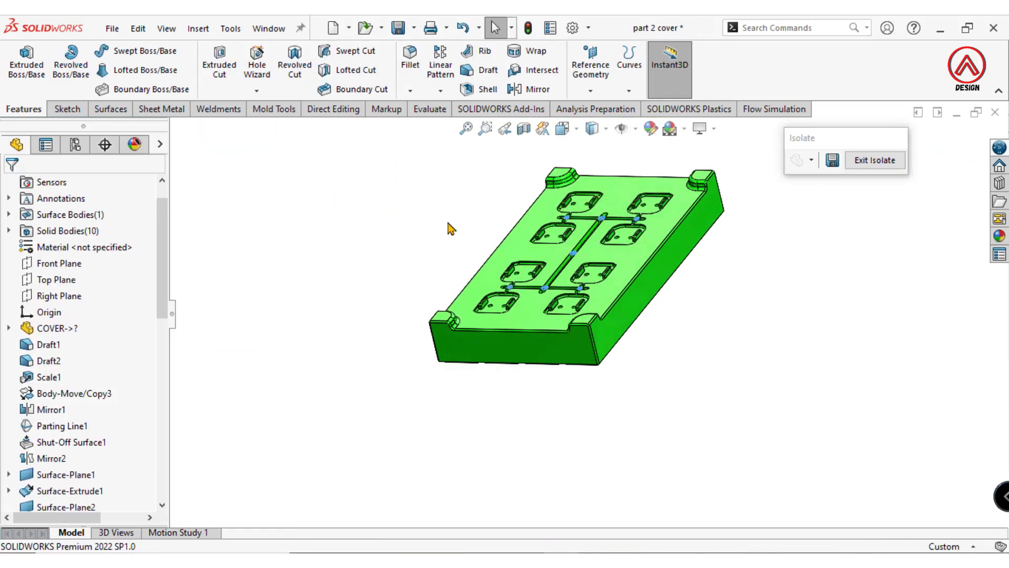
Examine the cut holes at the runner junctions and the outer sides of the cover mold plate.
scroll(564, 362, "down", 5)
middle_click_drag(564, 362, 573, 342)
scroll(57, 376, "down", 15)
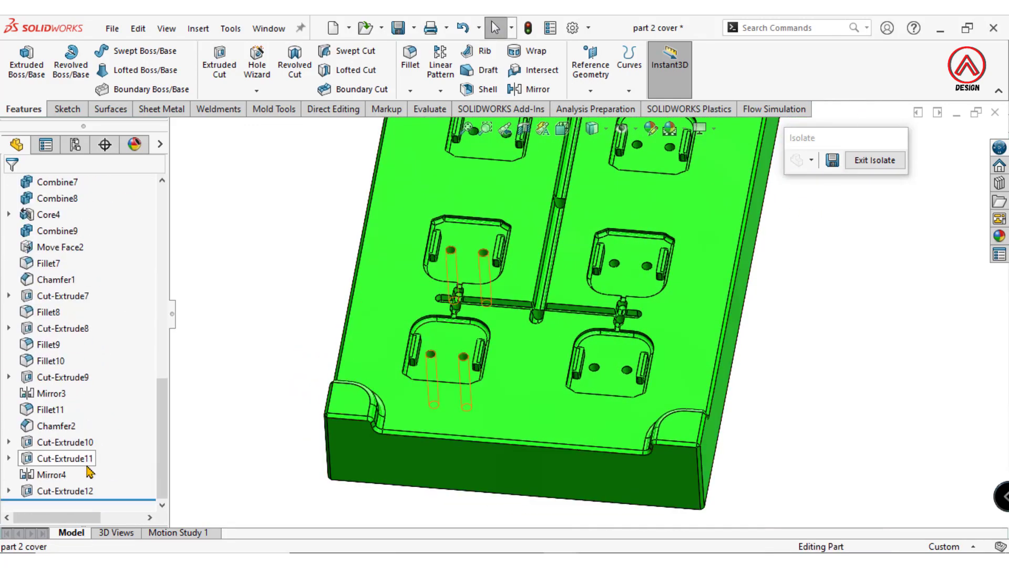
scroll(471, 390, "up", 5)
scroll(669, 278, "down", 2)
middle_click_drag(557, 421, 510, 304)
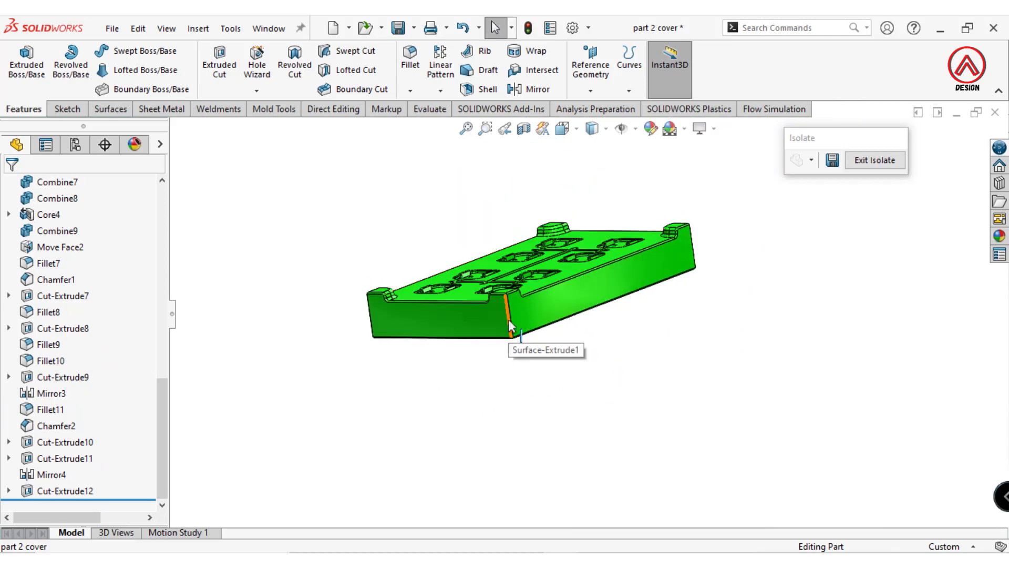
middle_click_drag(566, 298, 497, 294)
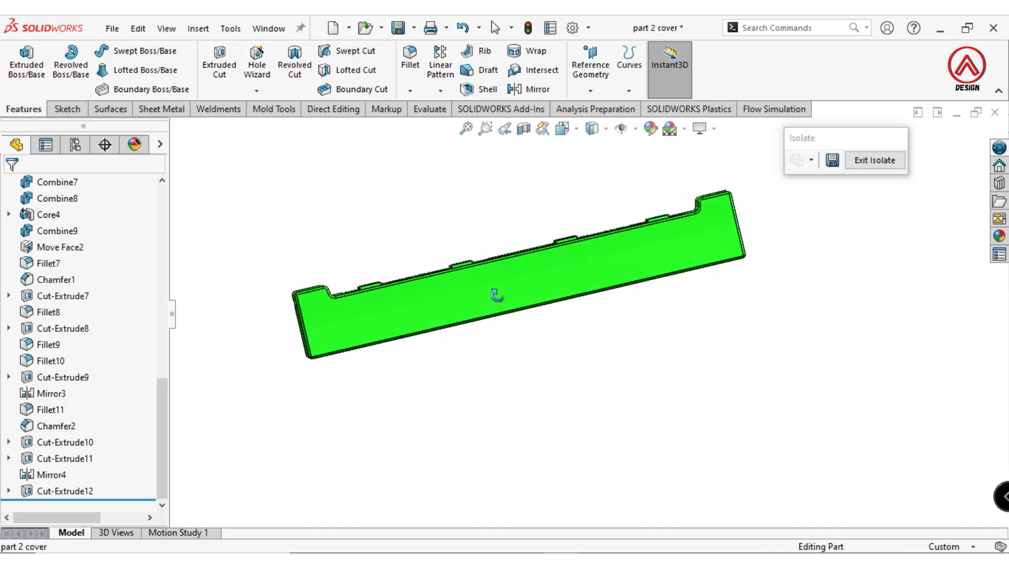
View the plate normal to its long side face, and switch to a view normal to its short end face.
left_click(526, 283)
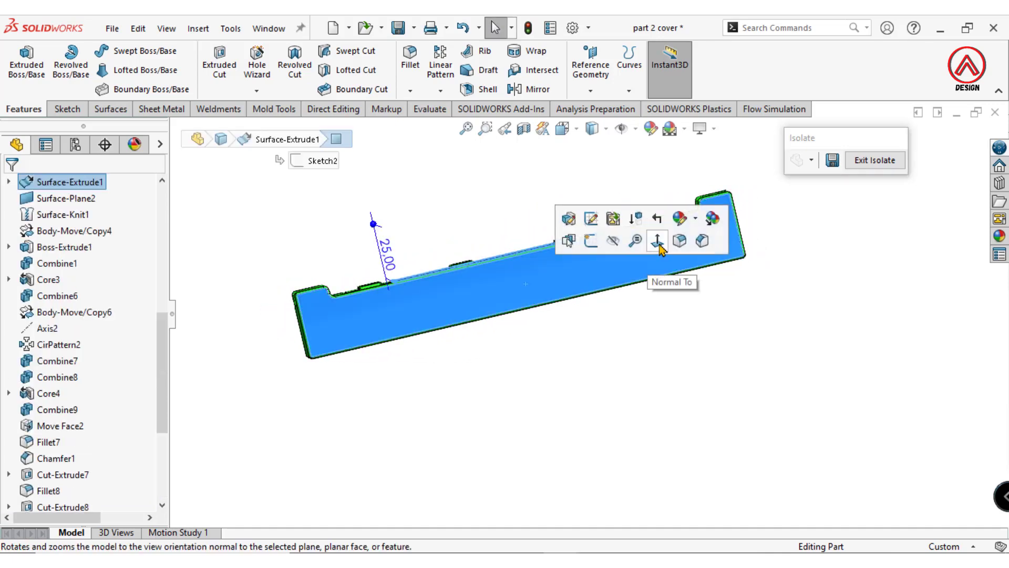
left_click(657, 241)
left_click(690, 418)
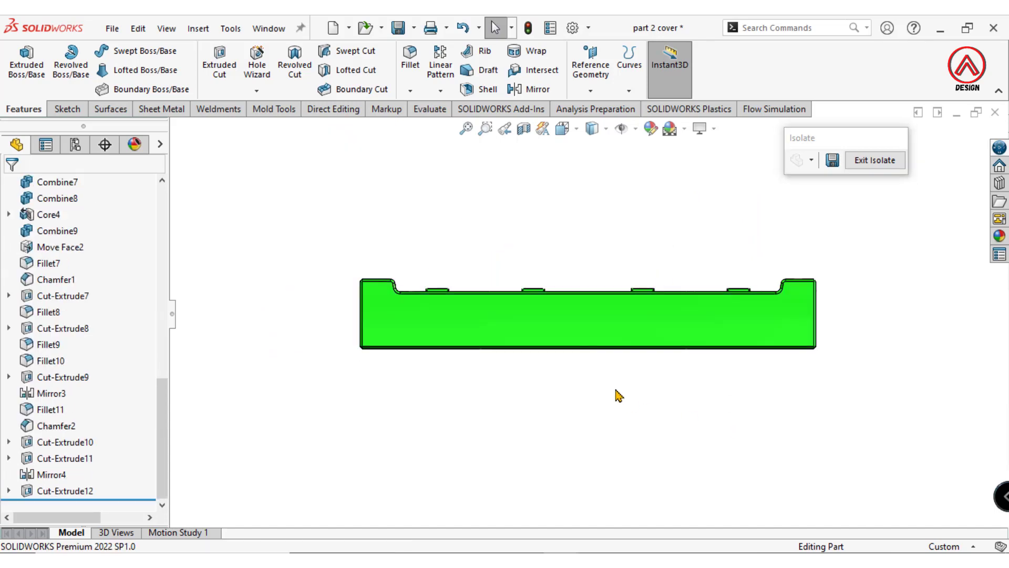
middle_click_drag(600, 377, 640, 332)
left_click(640, 332)
left_click(749, 285)
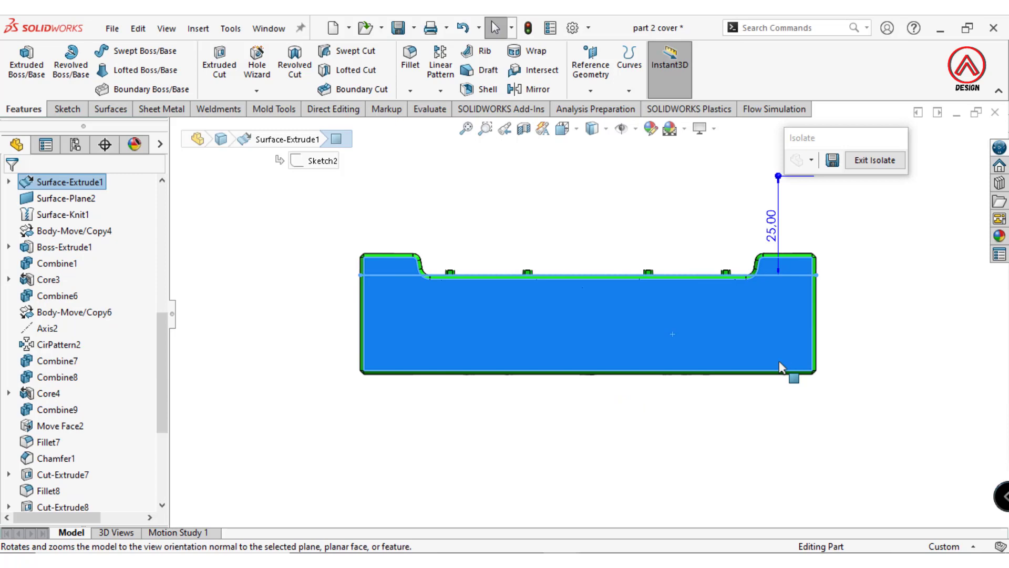
left_click(779, 415)
scroll(708, 303, "down", 2)
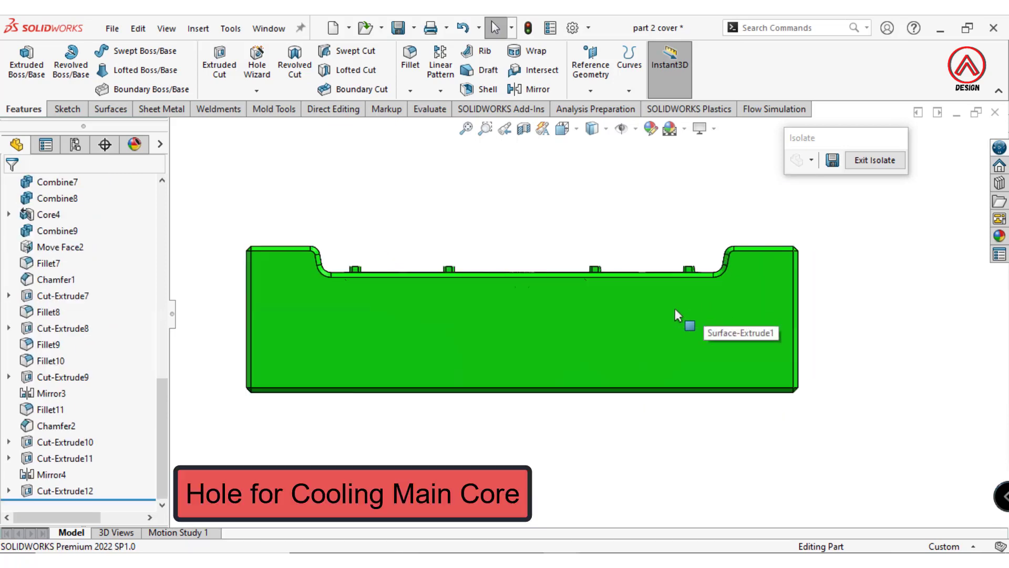
Start a Hole Wizard tapered pipe tap on the plate's short end face, using the ANSI Inch standard.
left_click(675, 309)
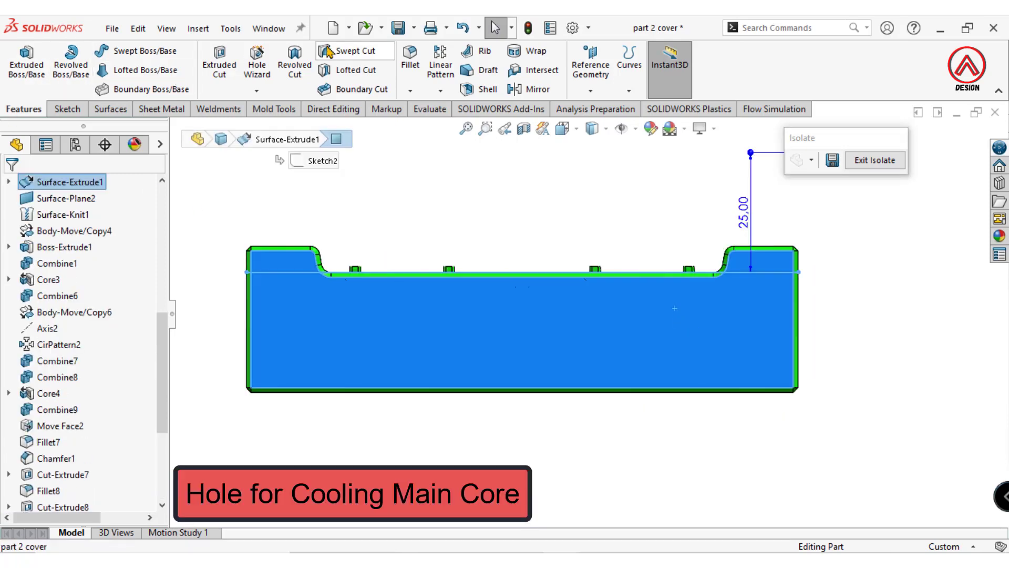
left_click(257, 64)
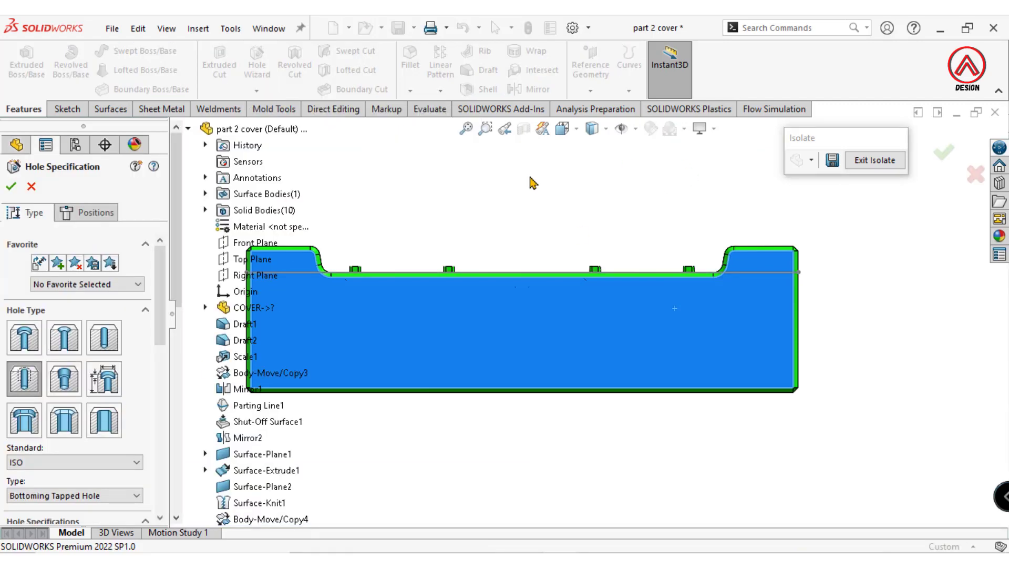
left_click(68, 379)
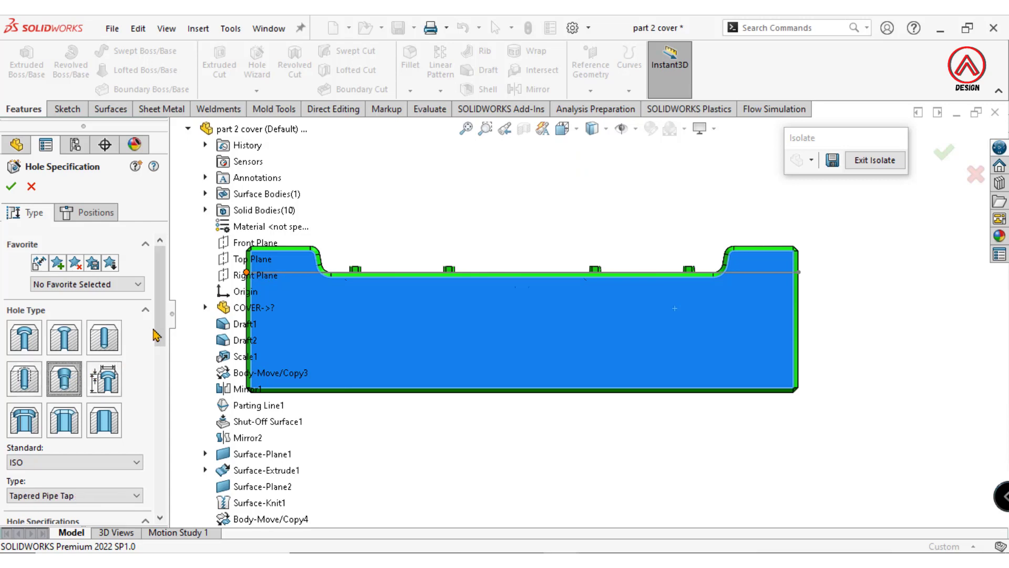
scroll(156, 335, "down", 3)
left_click(109, 349)
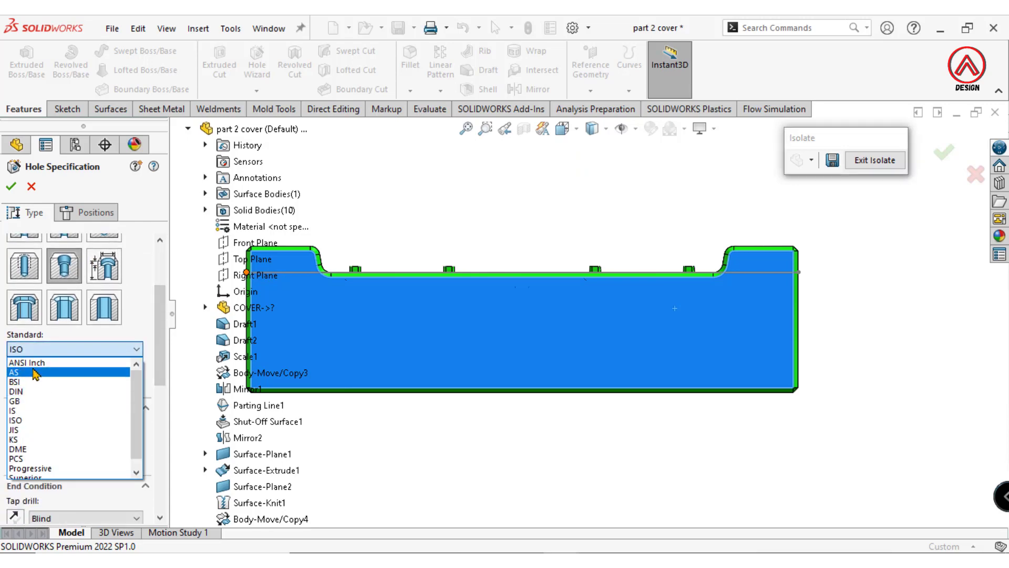
left_click(36, 364)
Set the pipe tap size to 1/8 with a custom hole diameter of 6 mm.
scroll(163, 350, "down", 3)
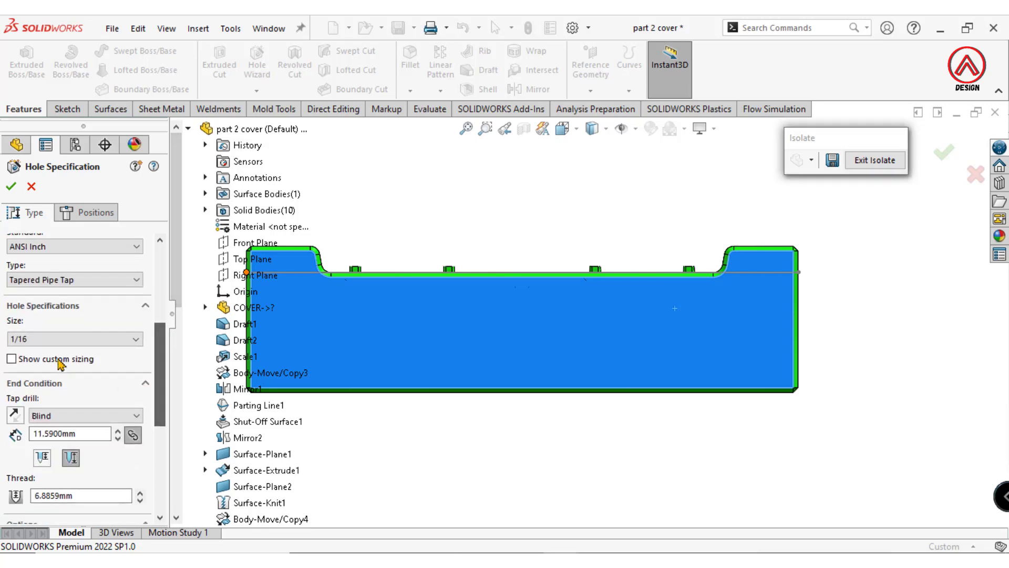
left_click(47, 338)
left_click(45, 365)
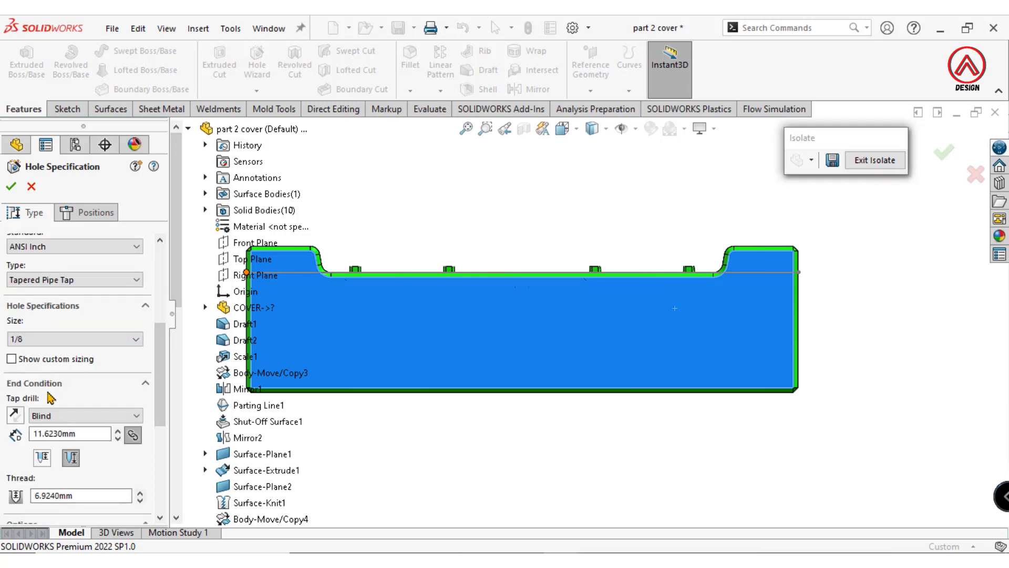
left_click(11, 359)
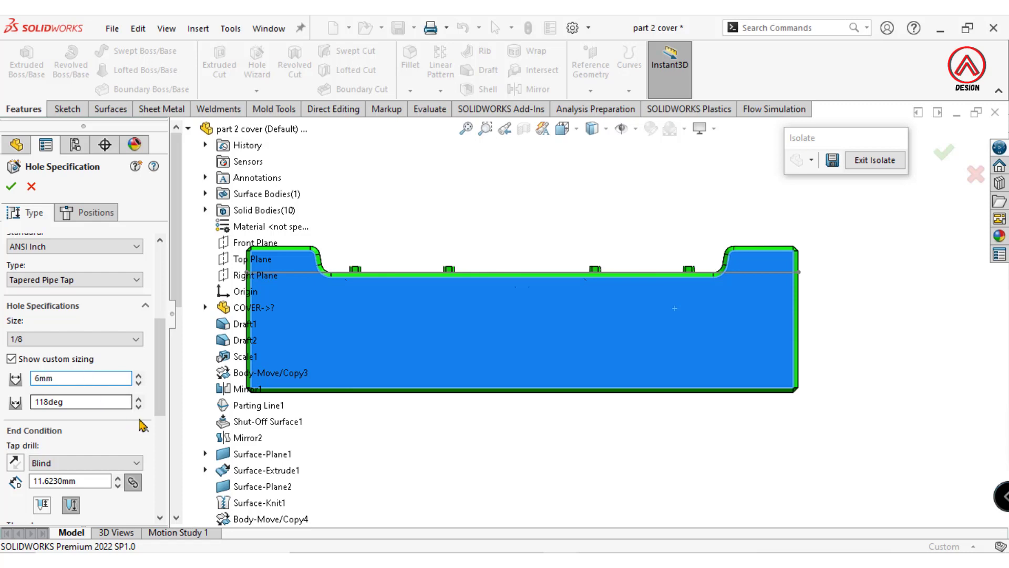
Set the blind tap drill depth to 90 mm and the thread depth to 10 mm.
scroll(156, 452, "down", 5)
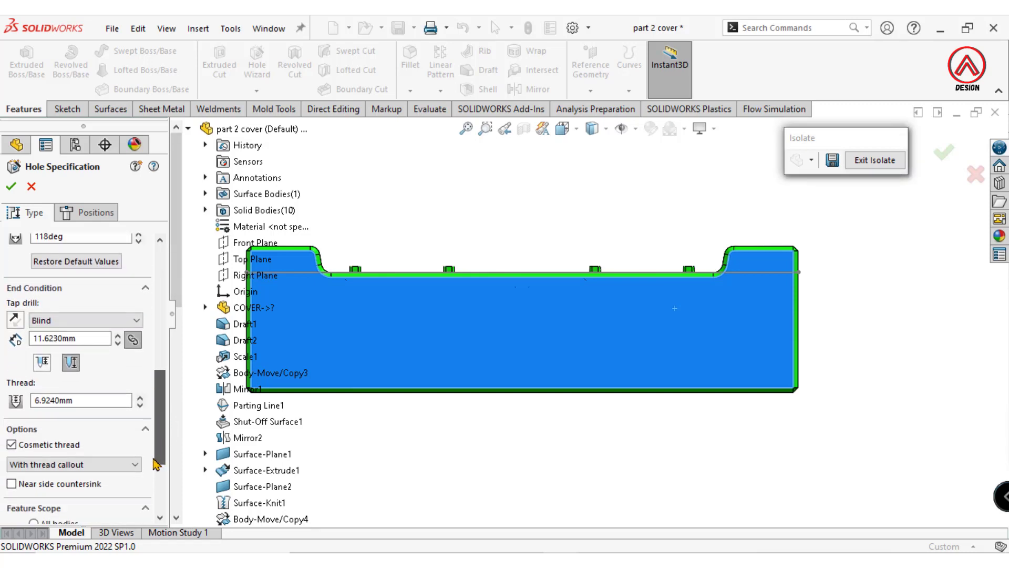
left_click(90, 340)
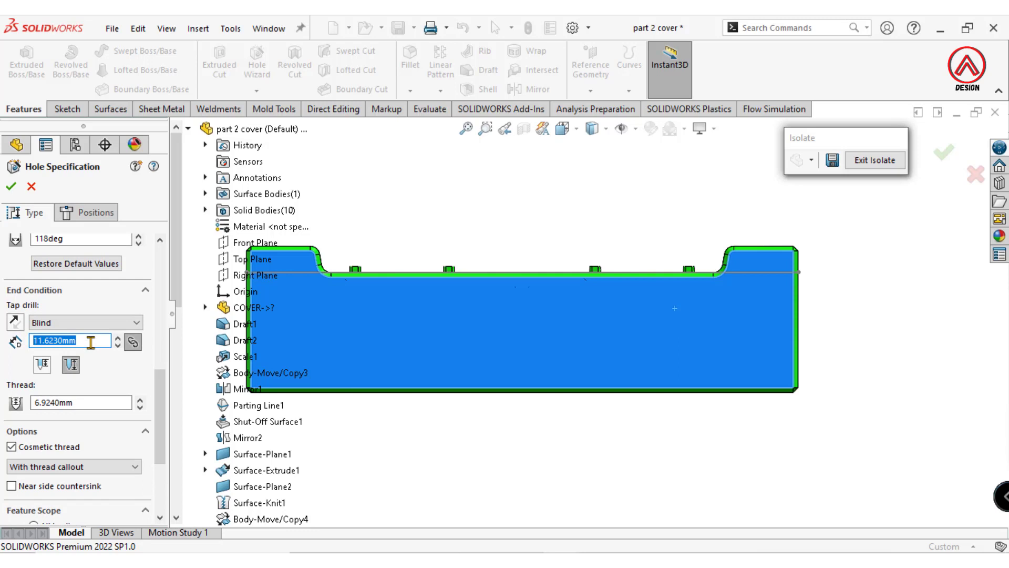
left_click(84, 402)
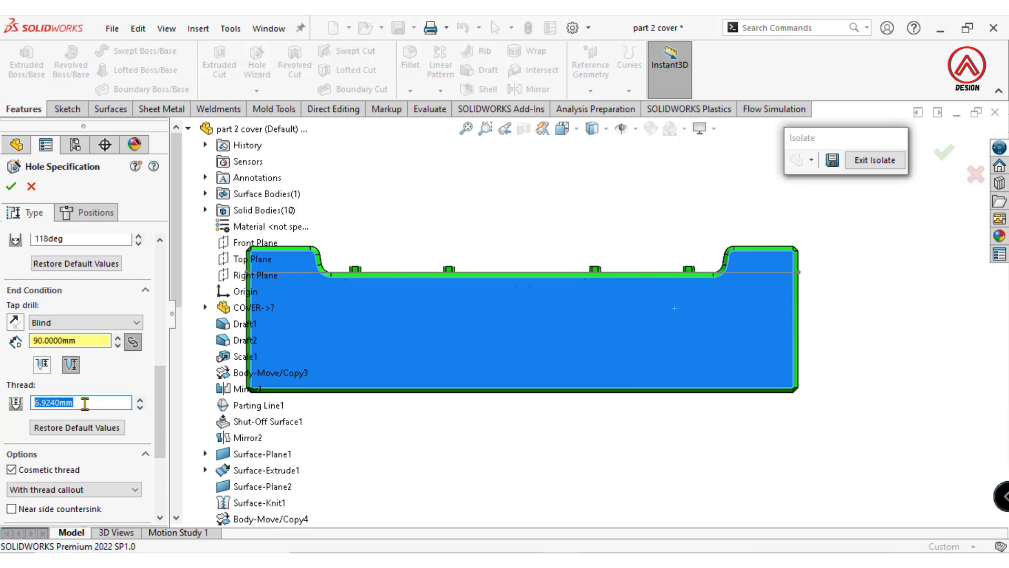
key("Return")
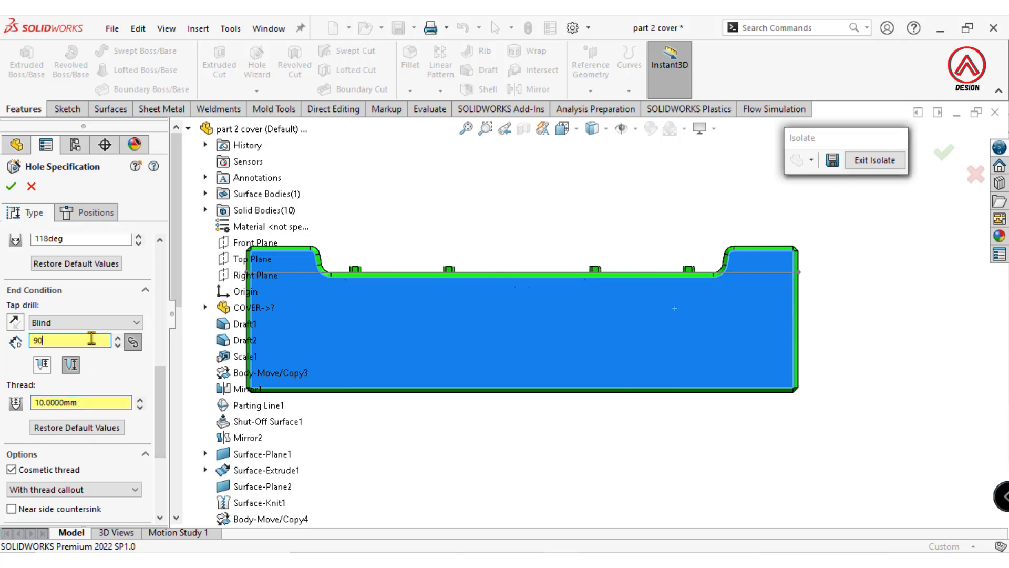
type("90")
key("Return")
scroll(152, 384, "down", 3)
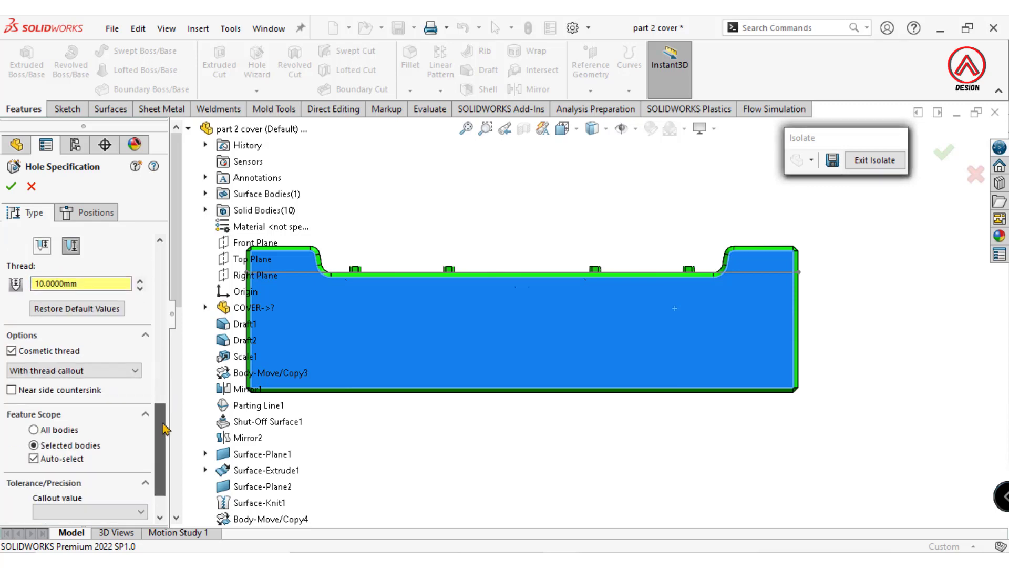
Place the hole on the short end face and dimension its centre 40 mm horizontally from the origin.
left_click(89, 212)
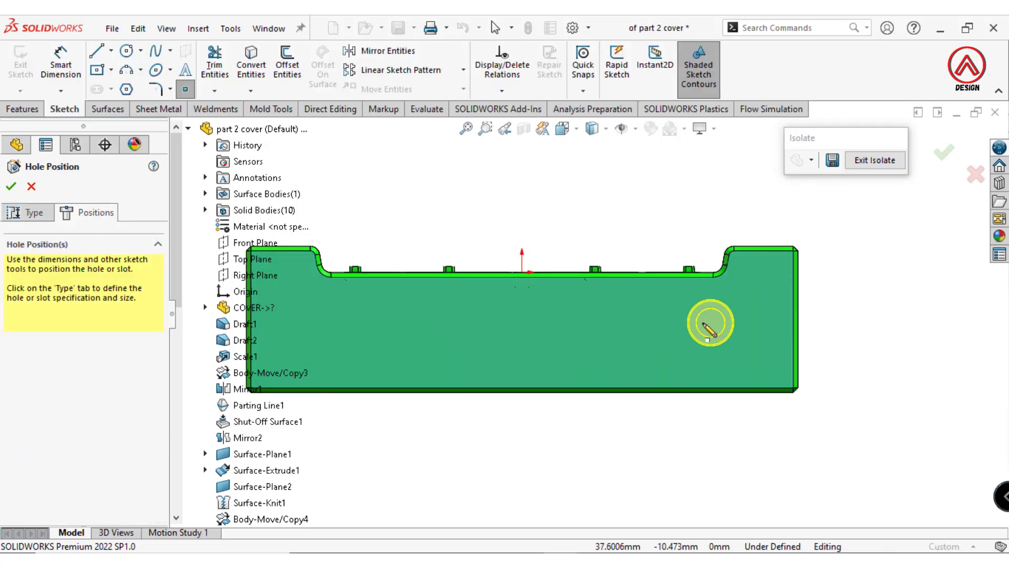
left_click(702, 323)
left_click(61, 63)
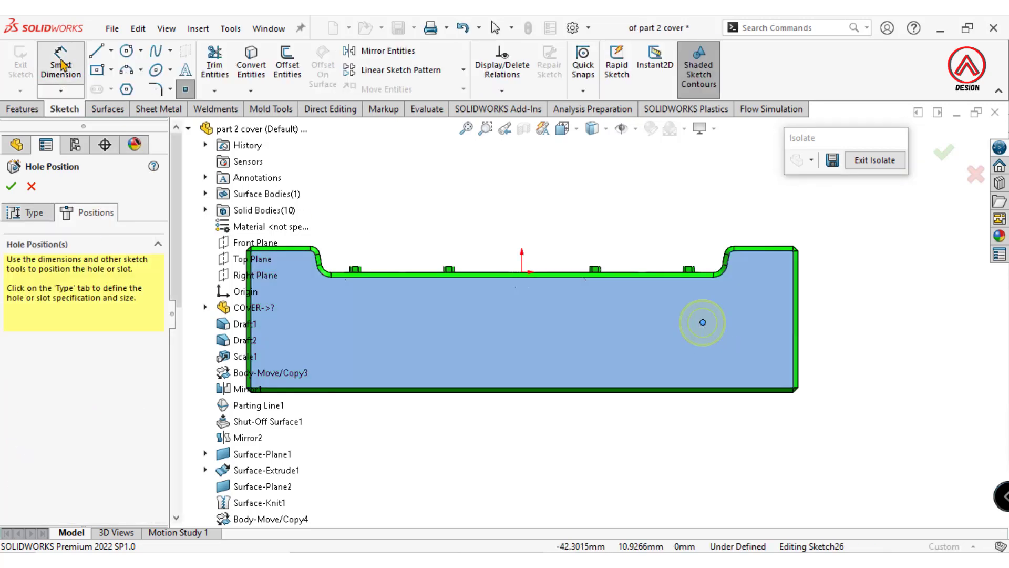
left_click(522, 272)
left_click(704, 324)
left_click(625, 427)
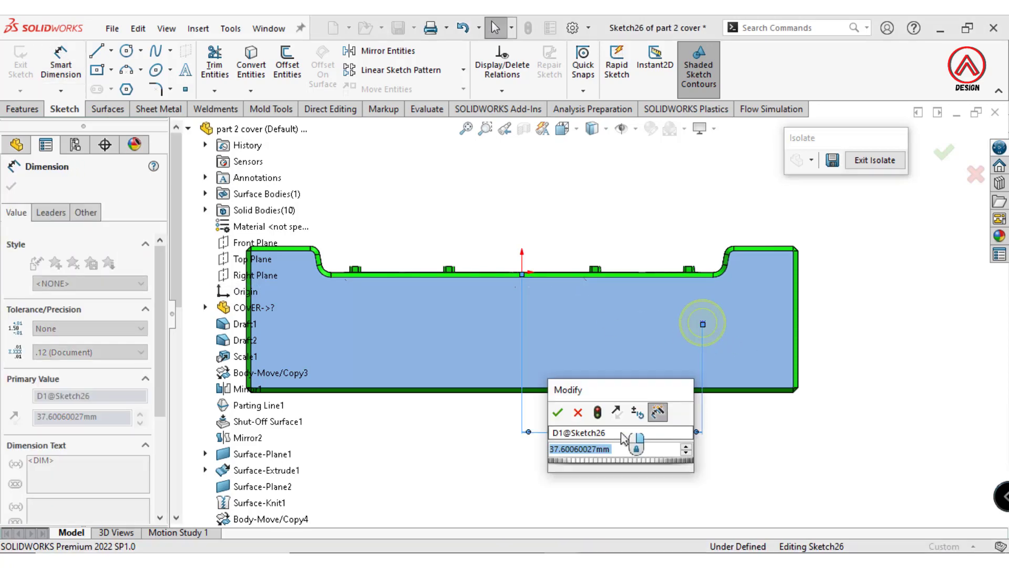
type("40")
key("Return")
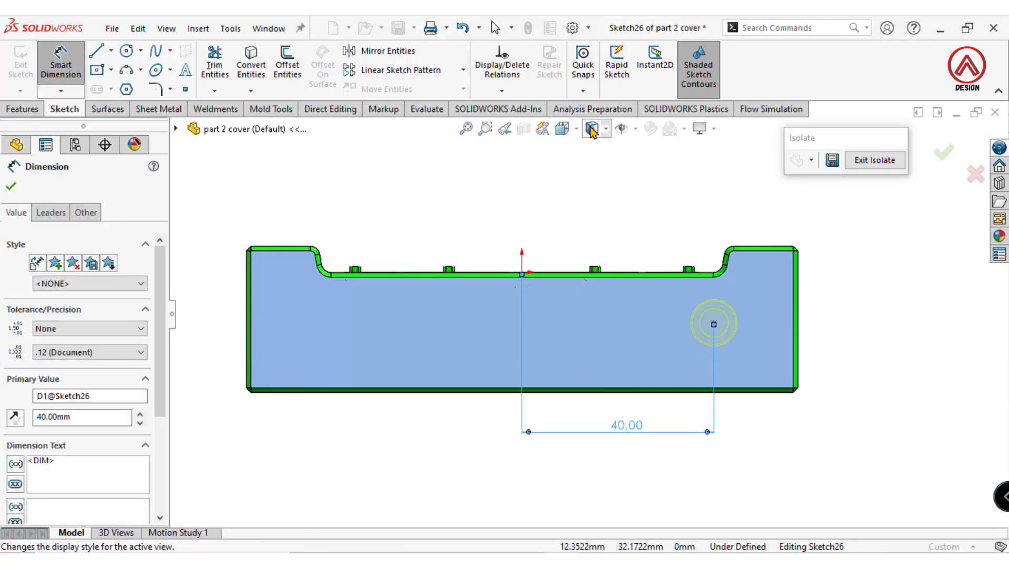
Set the display style to Hidden Lines Visible to reveal the plate's internal holes around the hole position.
left_click(593, 128)
left_click(603, 214)
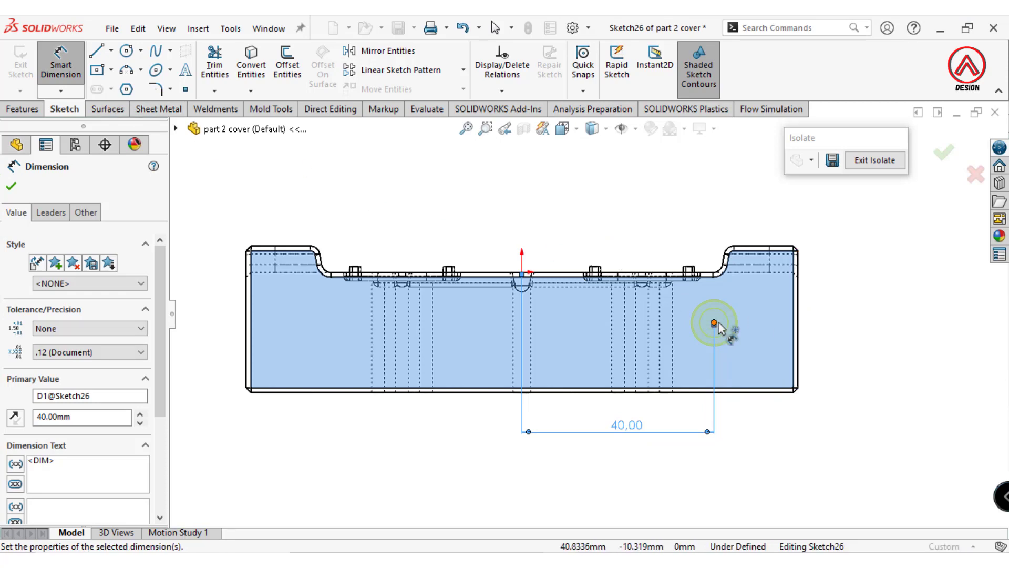
scroll(743, 344, "down", 3)
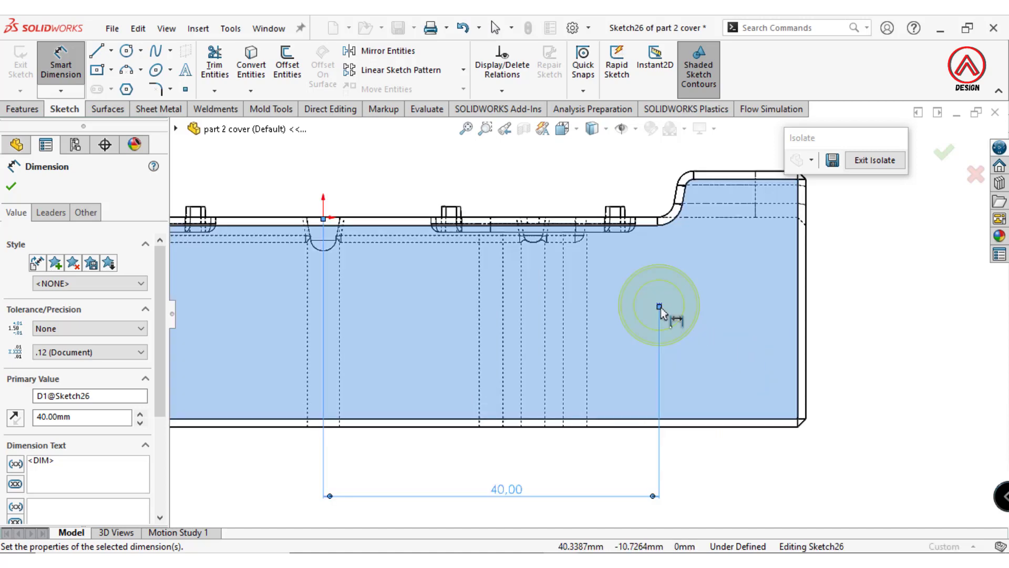
left_click_drag(660, 307, 629, 357)
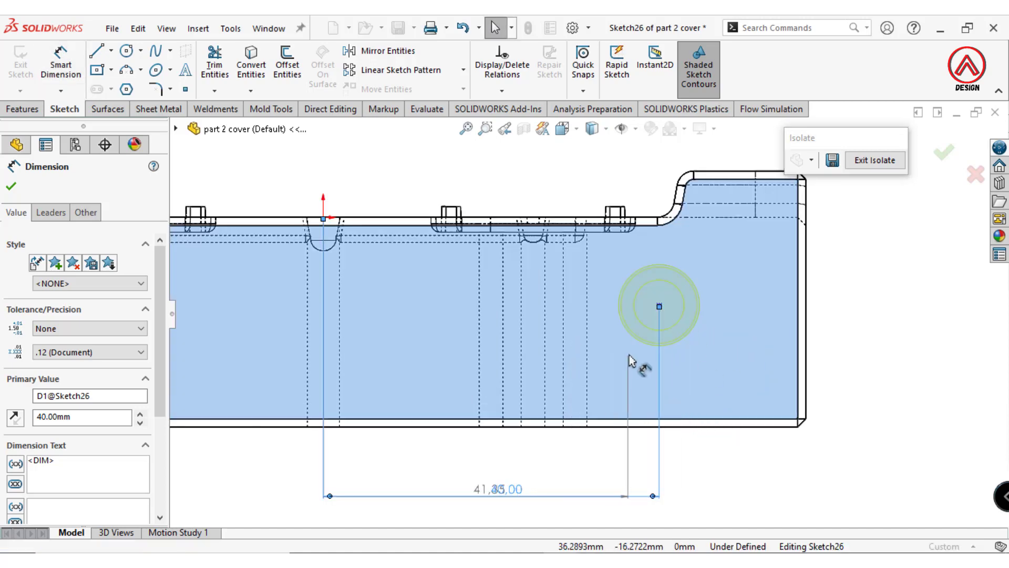
key("Escape")
key("Escape")
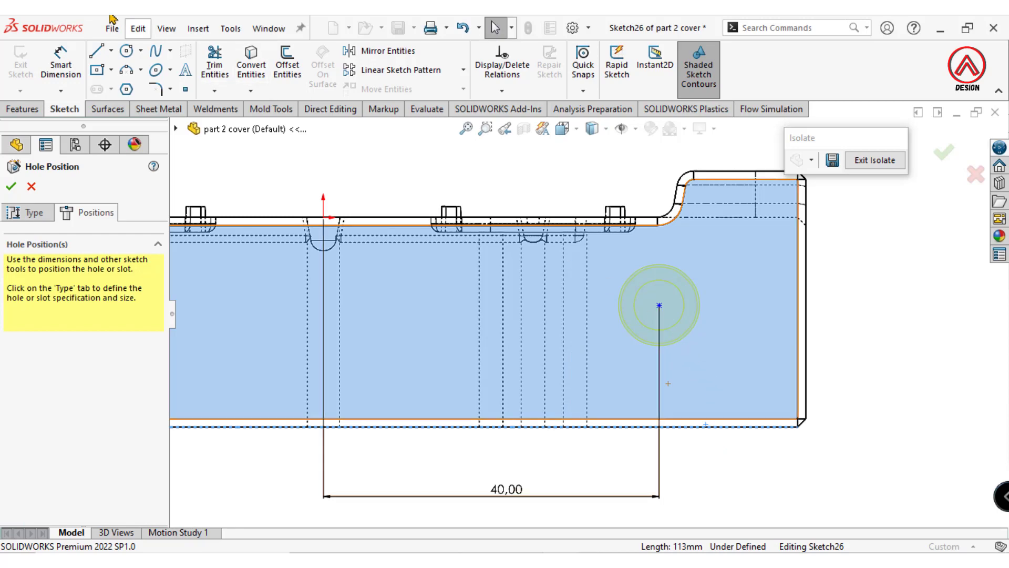
Dimension the hole centre 12 mm above the plate's bottom edge and finish the tapped hole on the short end face.
key("d")
left_click(659, 305)
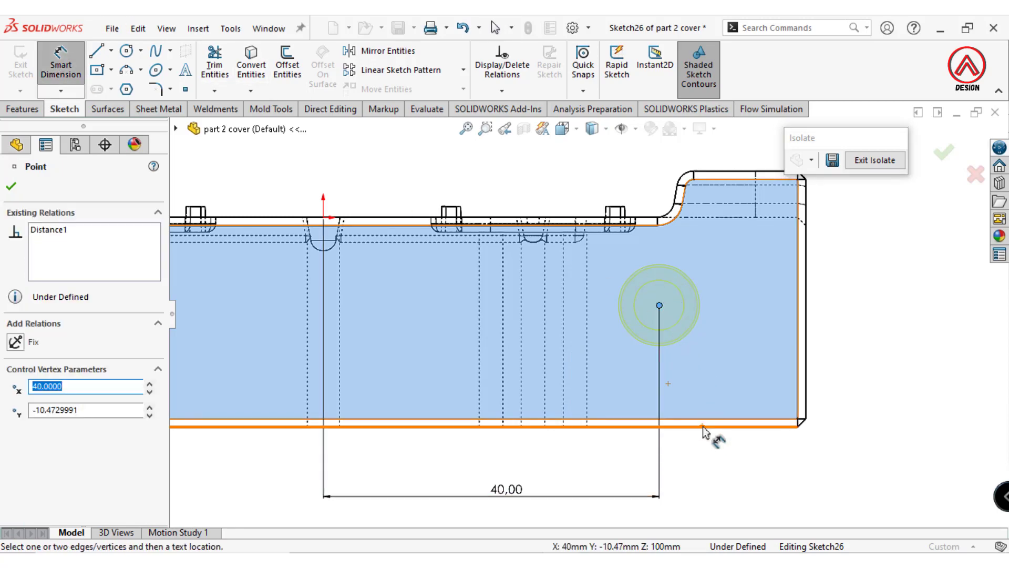
left_click(704, 427)
left_click(890, 350)
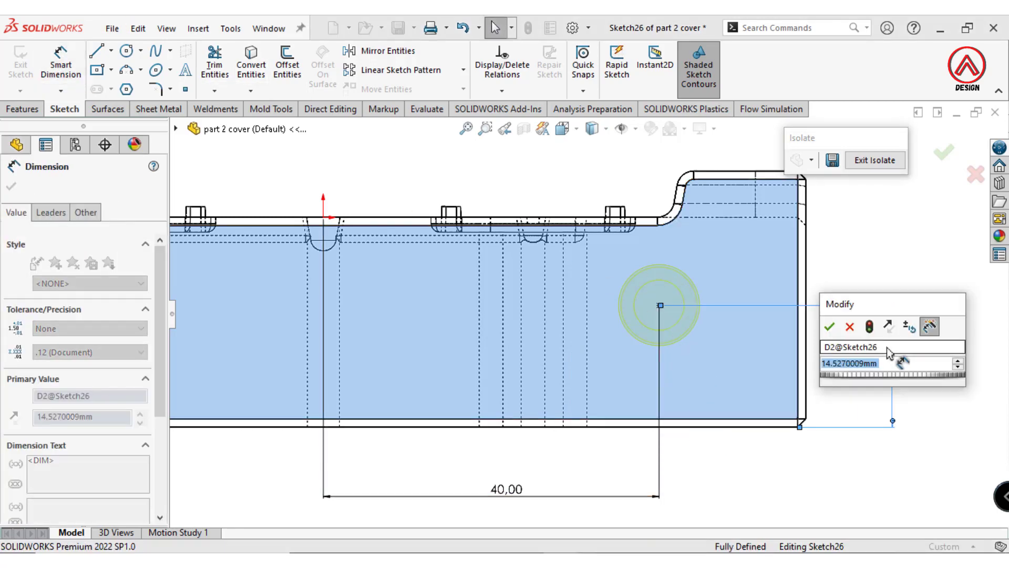
type("12")
key("Return")
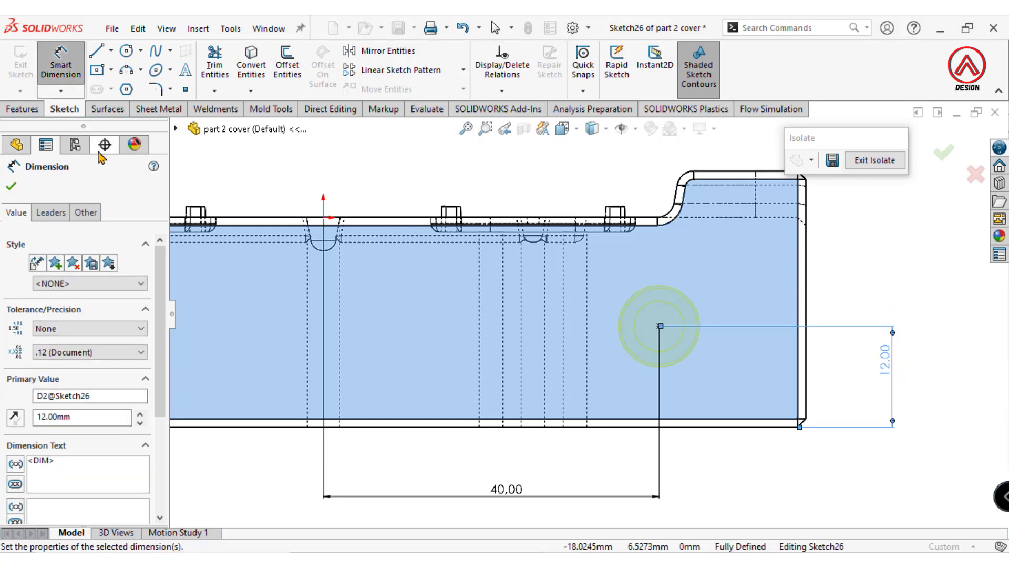
left_click(10, 186)
key("ctrl+7")
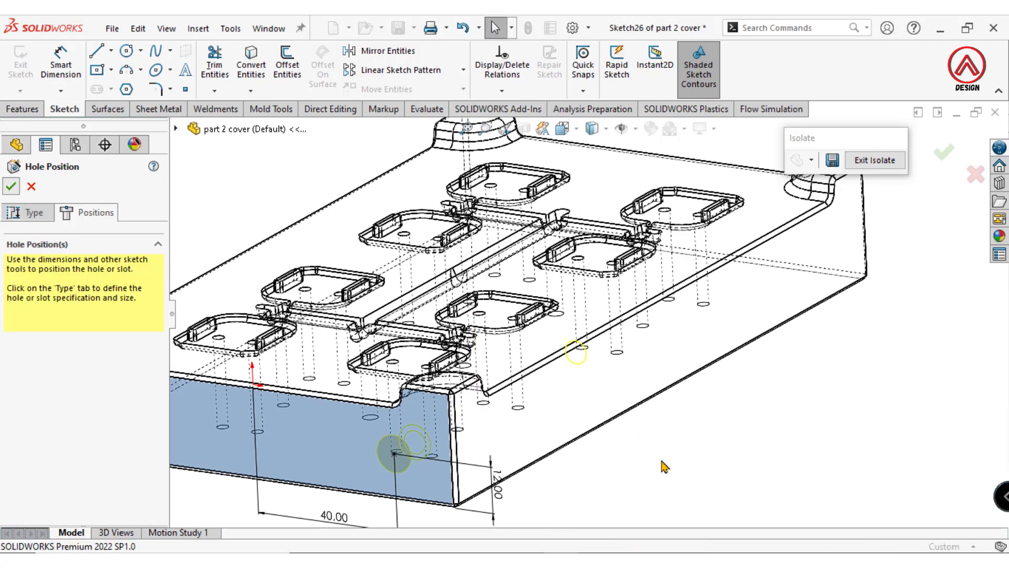
left_click(11, 186)
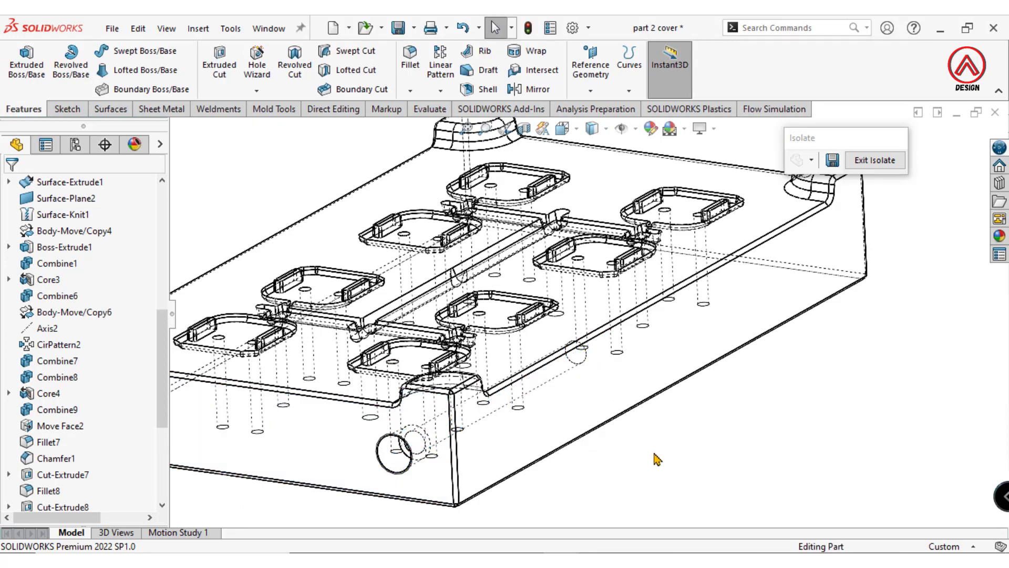
Start another tapered pipe tap hole on the adjacent long side face with a blind tap drill depth of 100 mm.
middle_click_drag(643, 442, 473, 439)
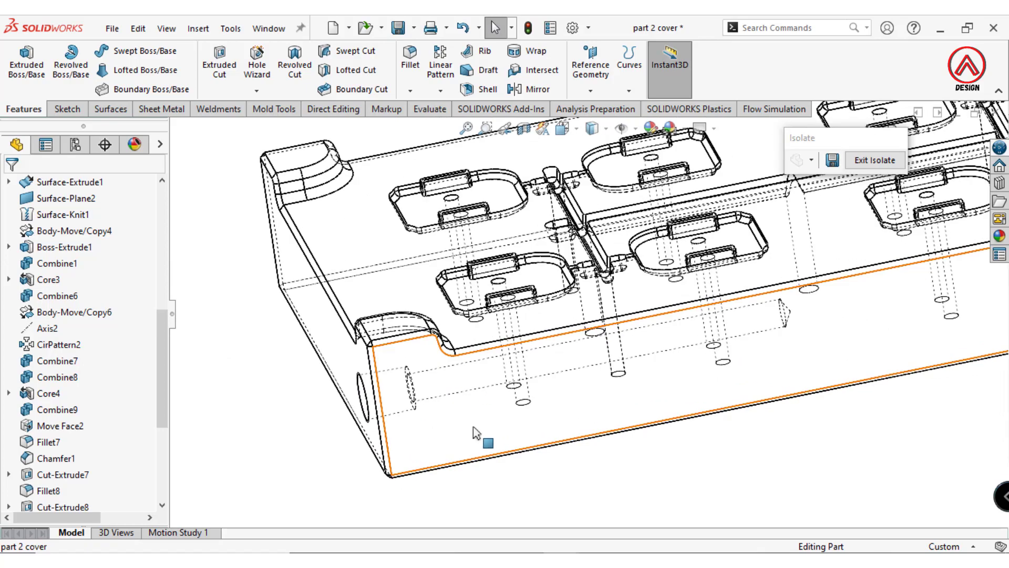
left_click(601, 392)
left_click(609, 388)
scroll(496, 329, "down", 5)
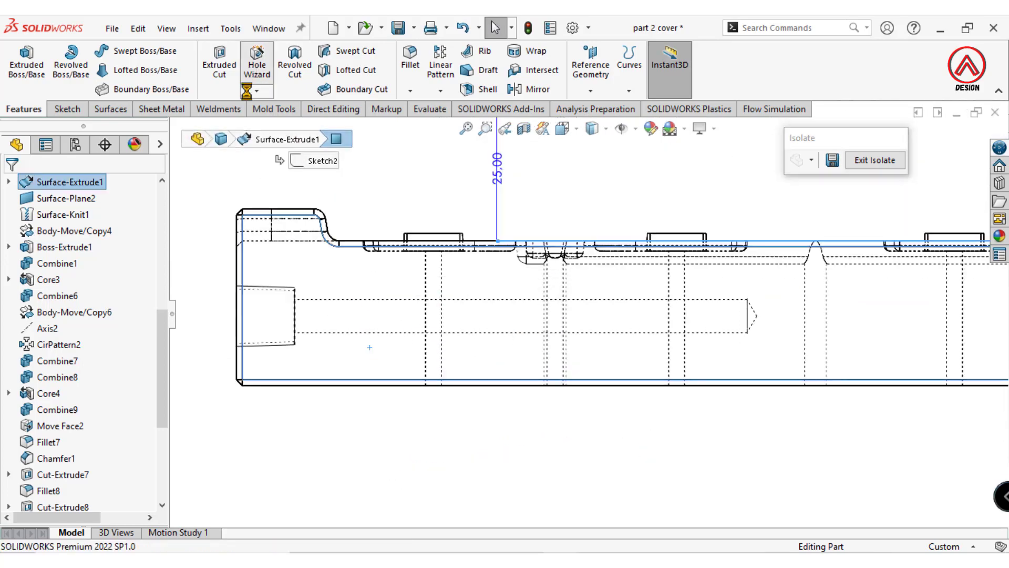
left_click(257, 64)
left_click_drag(158, 311, 151, 456)
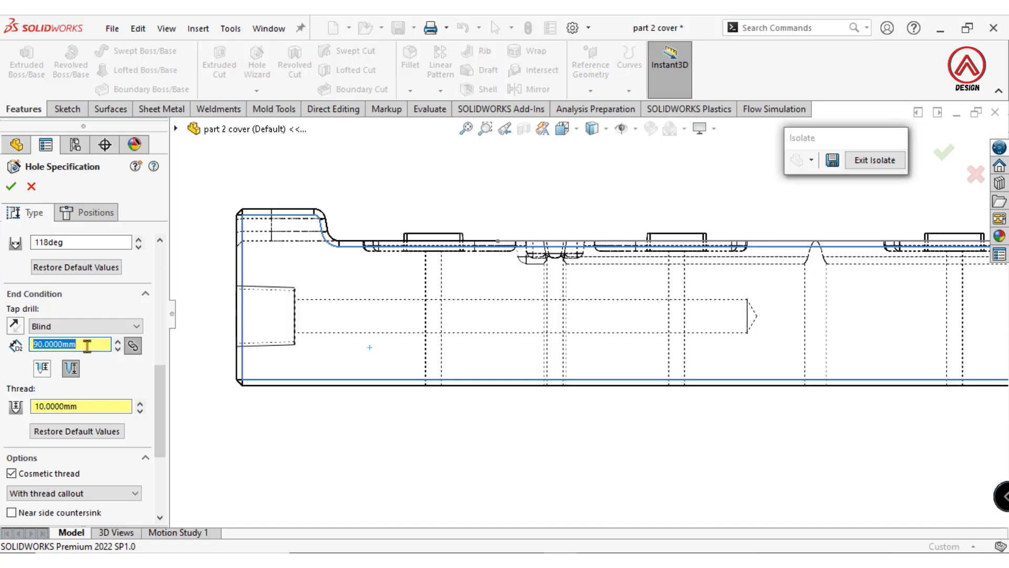
key("Return")
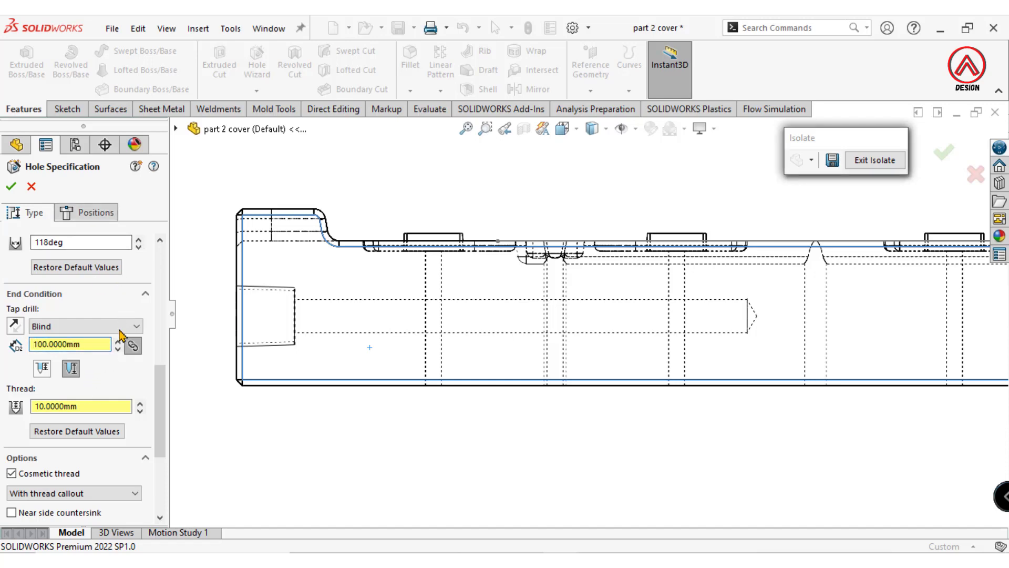
Place the hole on the long side face near the tapped corner and dimension its centre 78 mm horizontally from the origin.
left_click(85, 213)
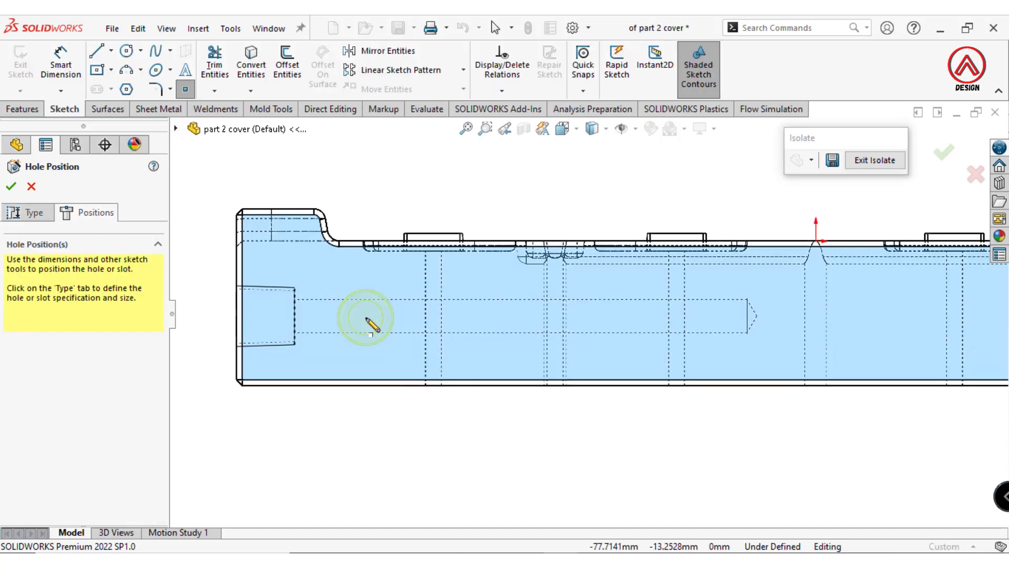
left_click(366, 317)
left_click(61, 68)
left_click(365, 317)
scroll(668, 307, "up", 3)
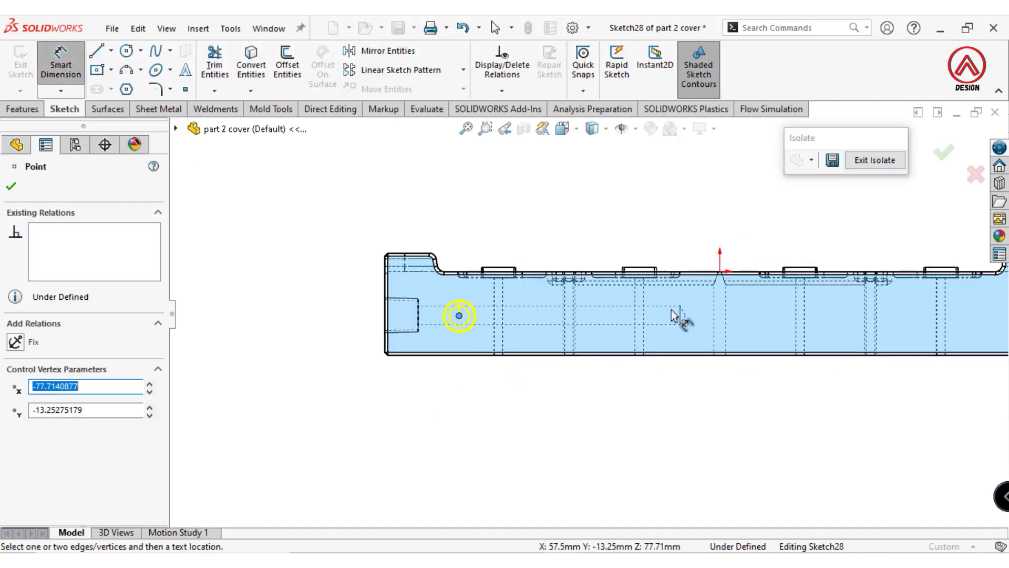
scroll(723, 280, "down", 7)
left_click(699, 245)
scroll(700, 264, "up", 5)
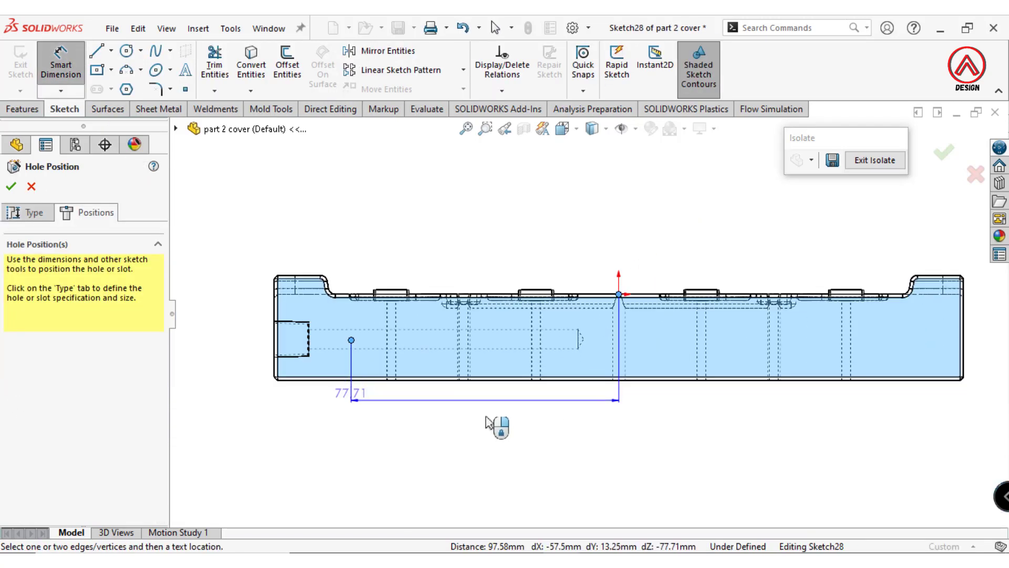
left_click(459, 436)
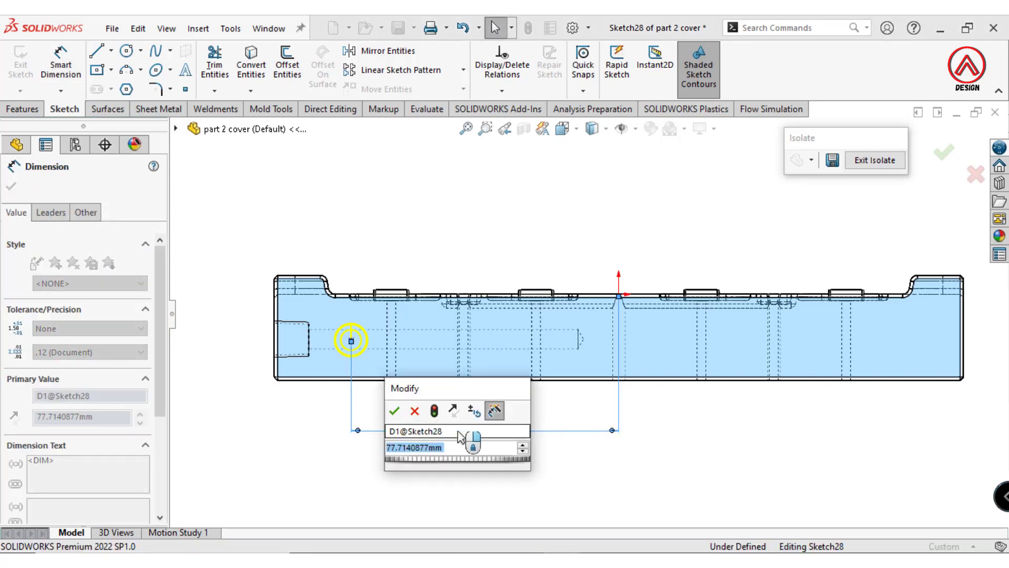
type("78")
key("Return")
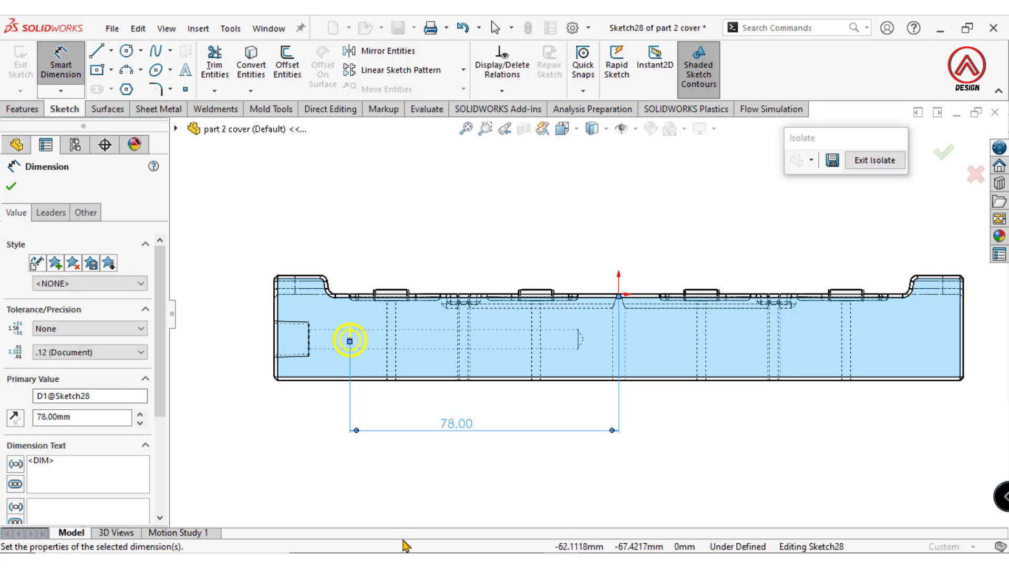
Dimension the side hole's centre 12 mm above the plate's bottom edge and finish the hole.
left_click(349, 341)
scroll(336, 355, "up", 4)
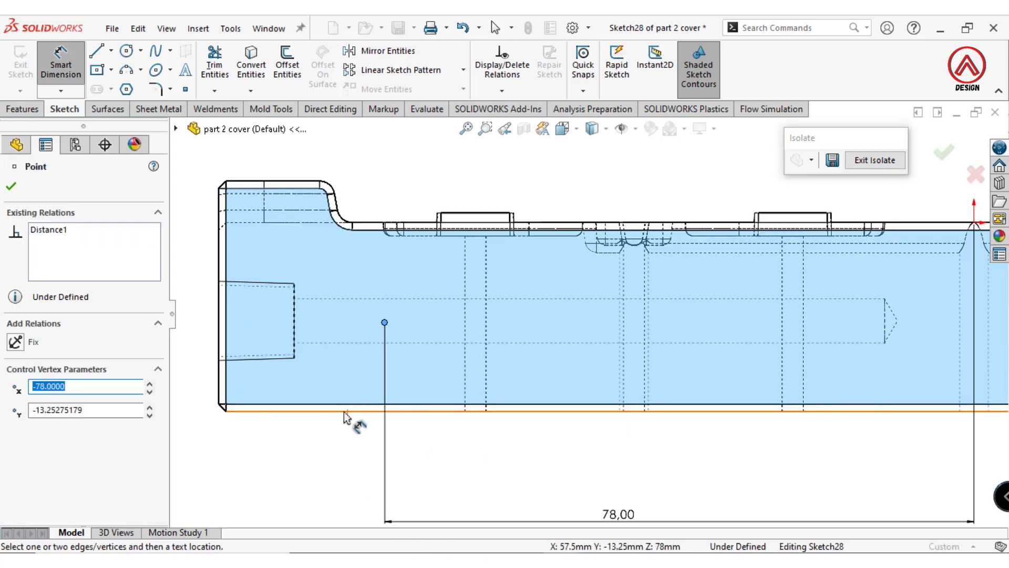
left_click(315, 405)
scroll(316, 402, "down", 2)
left_click(223, 357)
type("12")
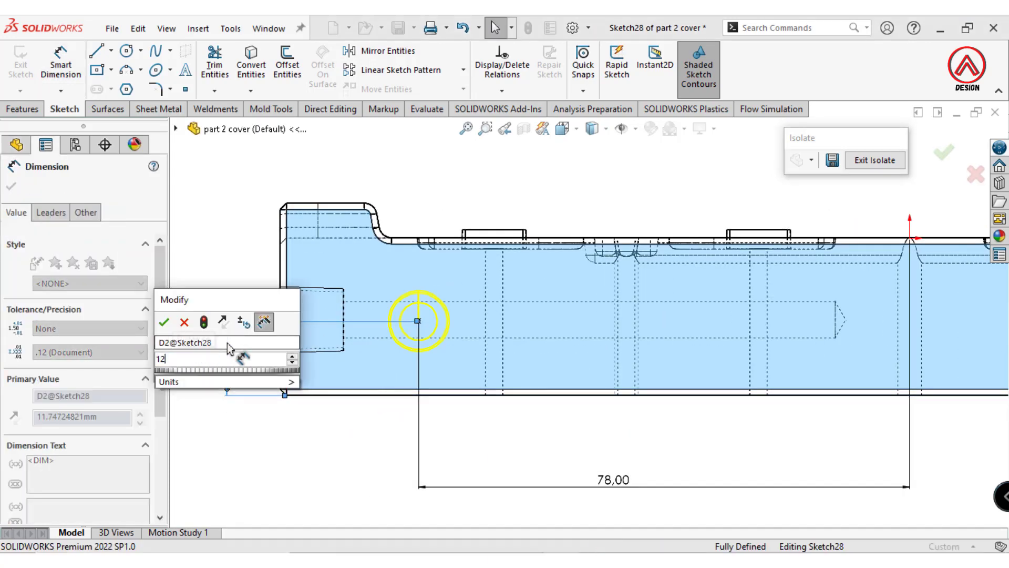
key("Return")
left_click(311, 449)
scroll(377, 398, "down", 3)
left_click(43, 216)
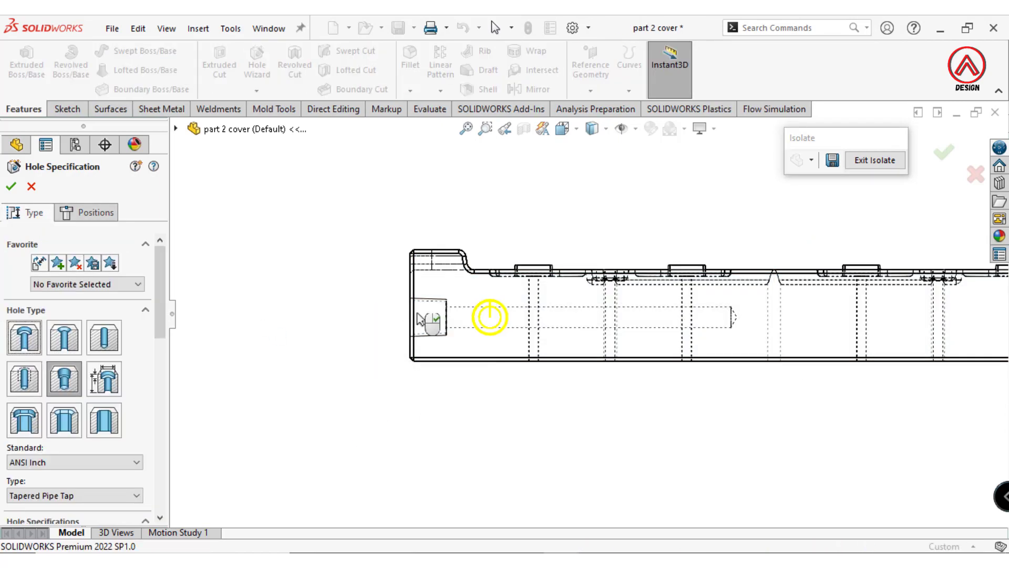
middle_click_drag(418, 316, 488, 376)
left_click(11, 186)
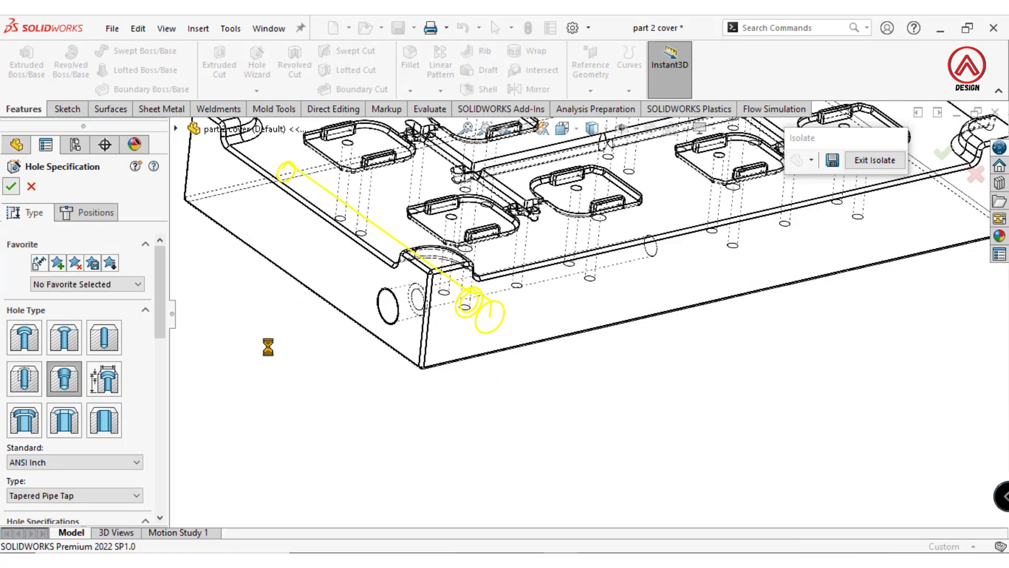
Start another 1/8 tapered pipe tap hole on the short end face with the tap drill end condition set to Through All.
scroll(376, 378, "down", 5)
middle_click_drag(552, 406, 533, 298)
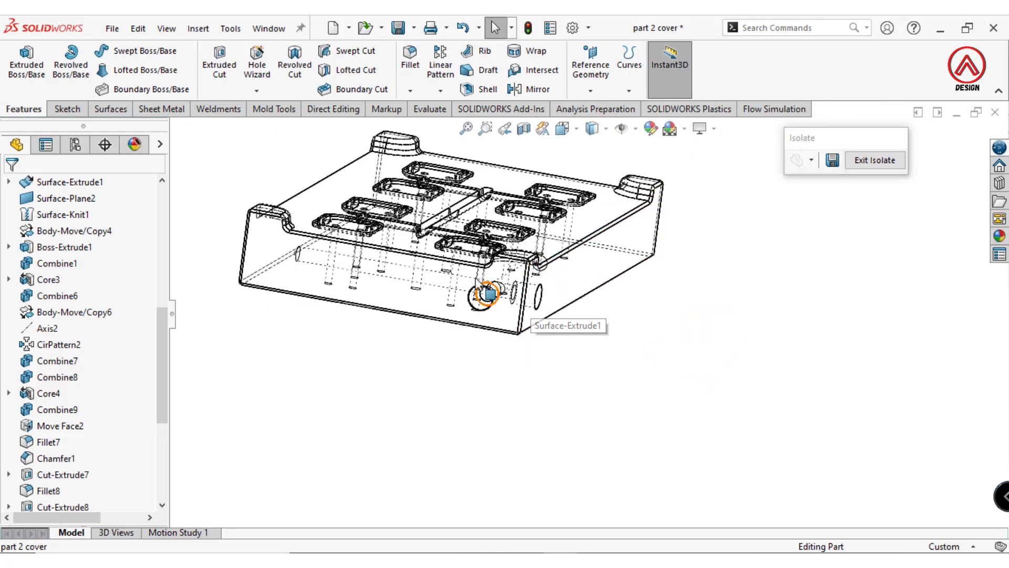
middle_click_drag(480, 289, 335, 303)
left_click(265, 278)
left_click(386, 231)
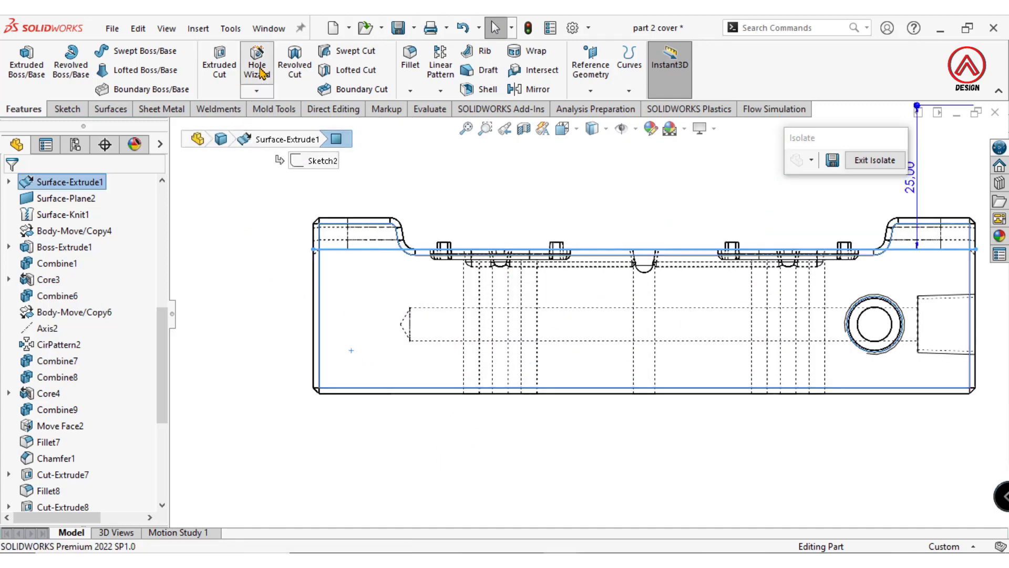
scroll(37, 370, "down", 6)
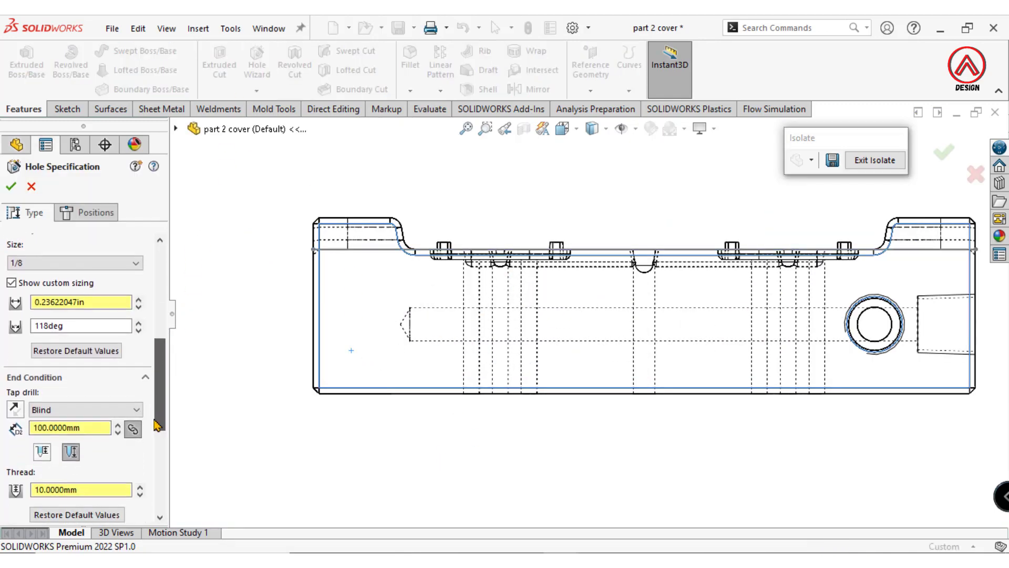
left_click(50, 409)
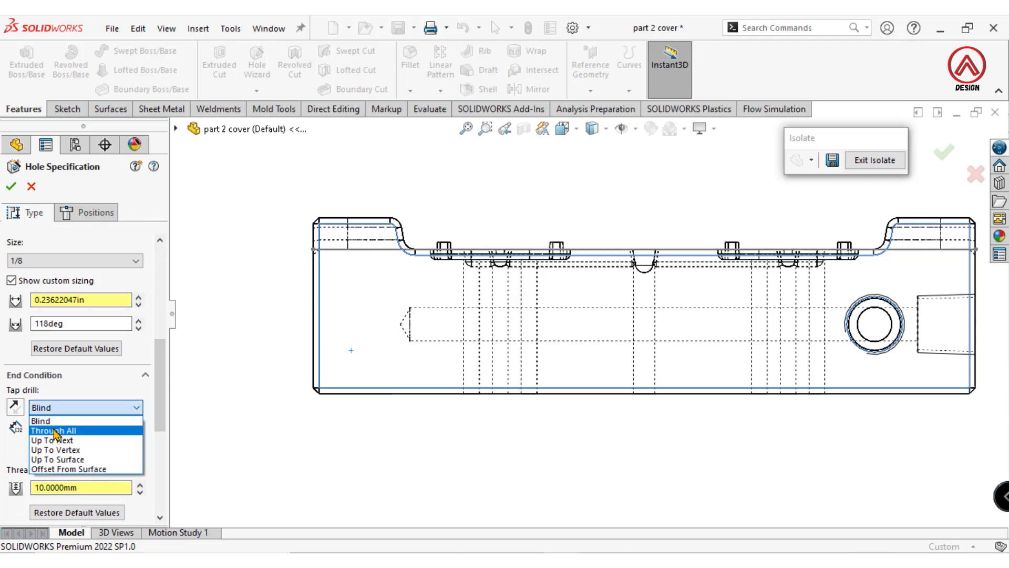
left_click(54, 431)
Place the through hole on the opposite side of the origin from the existing end-face hole, dimensioning its centre 40 mm horizontally from the origin.
left_click(98, 213)
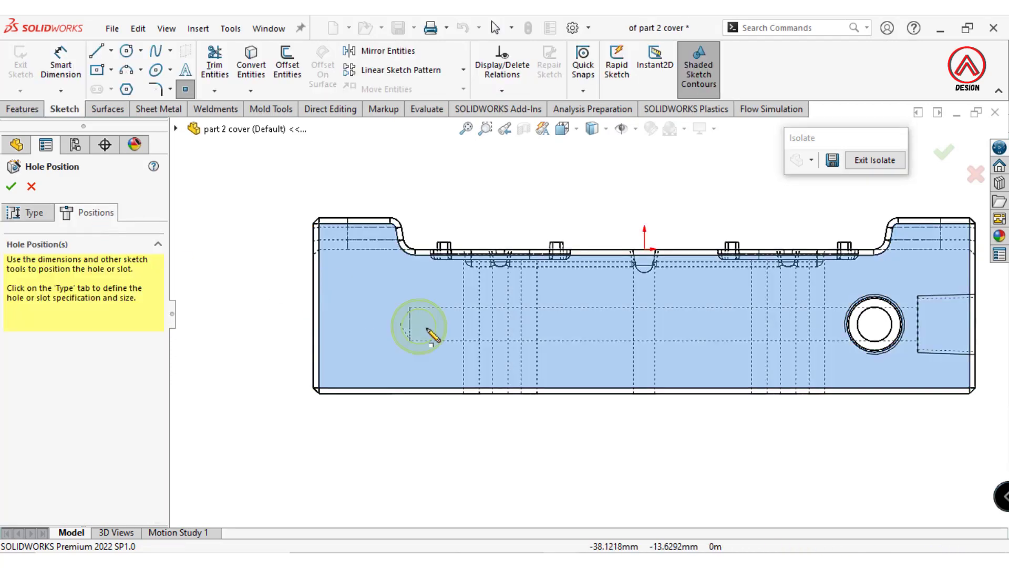
left_click(427, 323)
key("d")
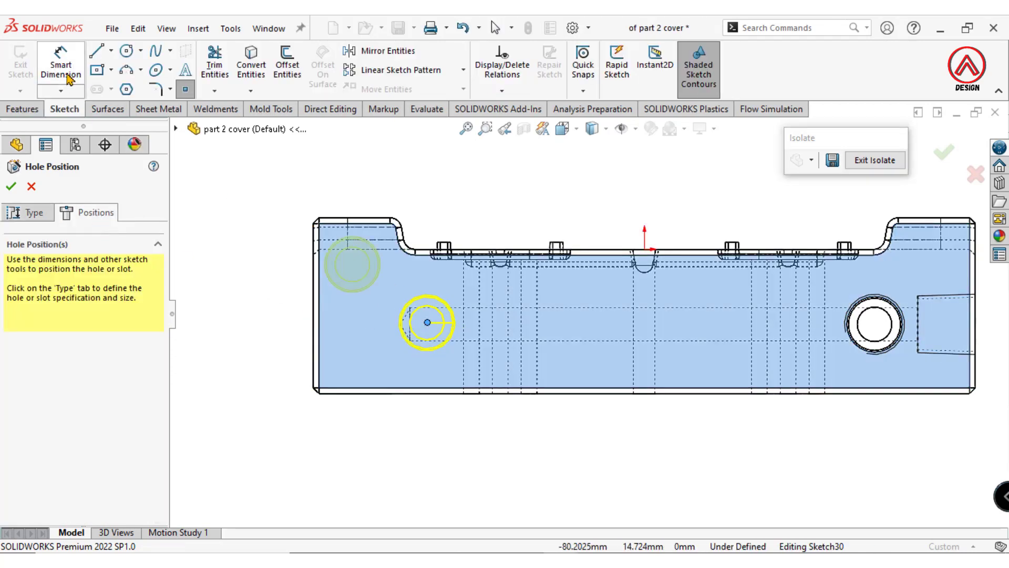
left_click(427, 322)
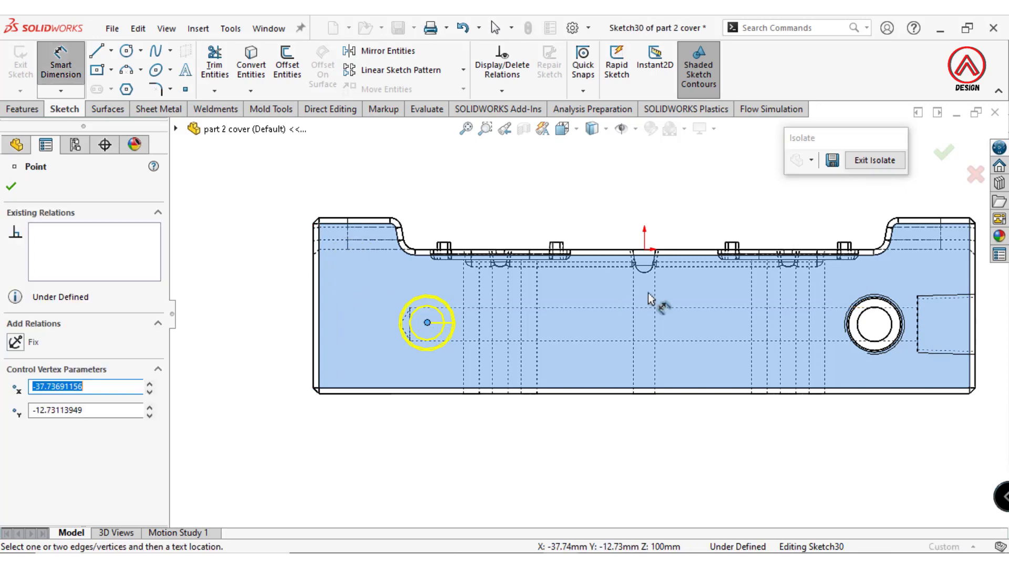
left_click(644, 251)
left_click(581, 459)
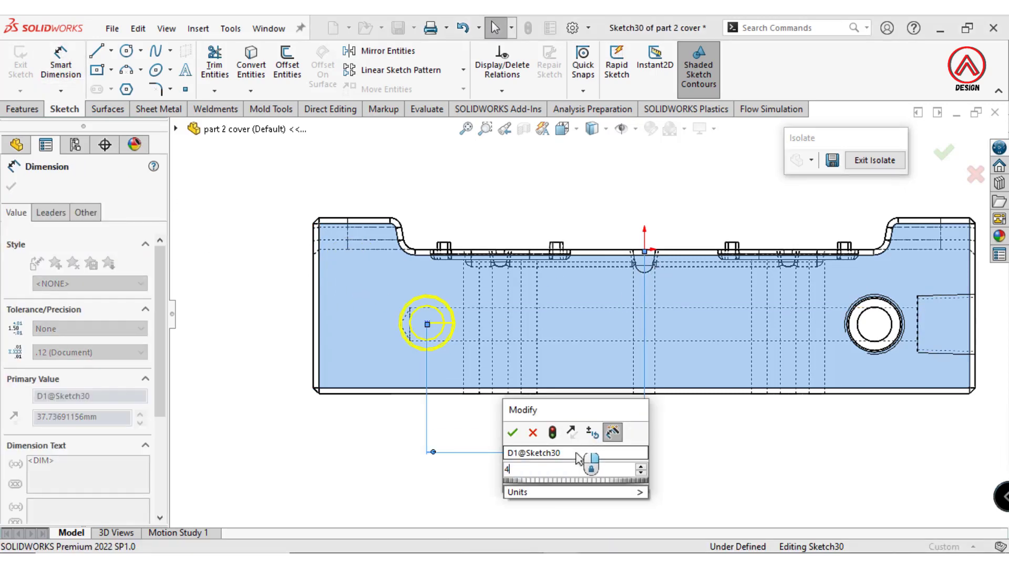
type("40")
key("Return")
Dimension the through hole's centre 12 mm above the plate's bottom edge and finish the hole.
left_click(414, 322)
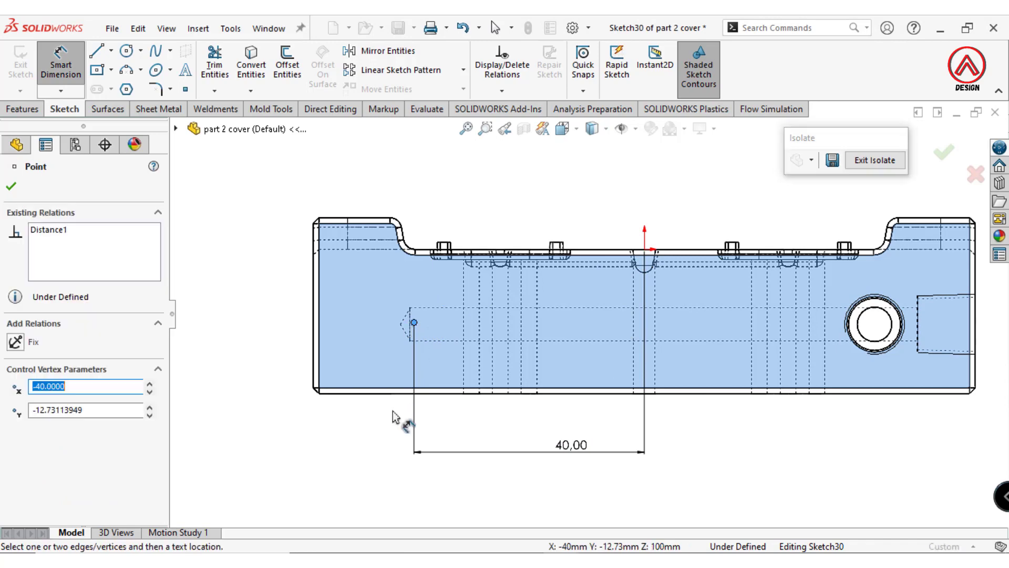
left_click(387, 393)
left_click(257, 363)
type("12")
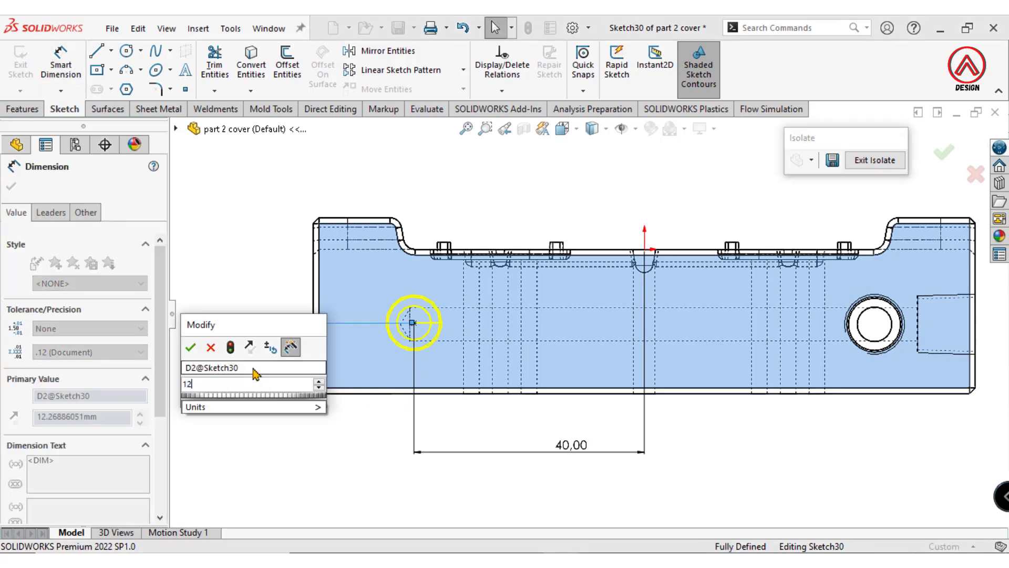
key("Return")
left_click(9, 189)
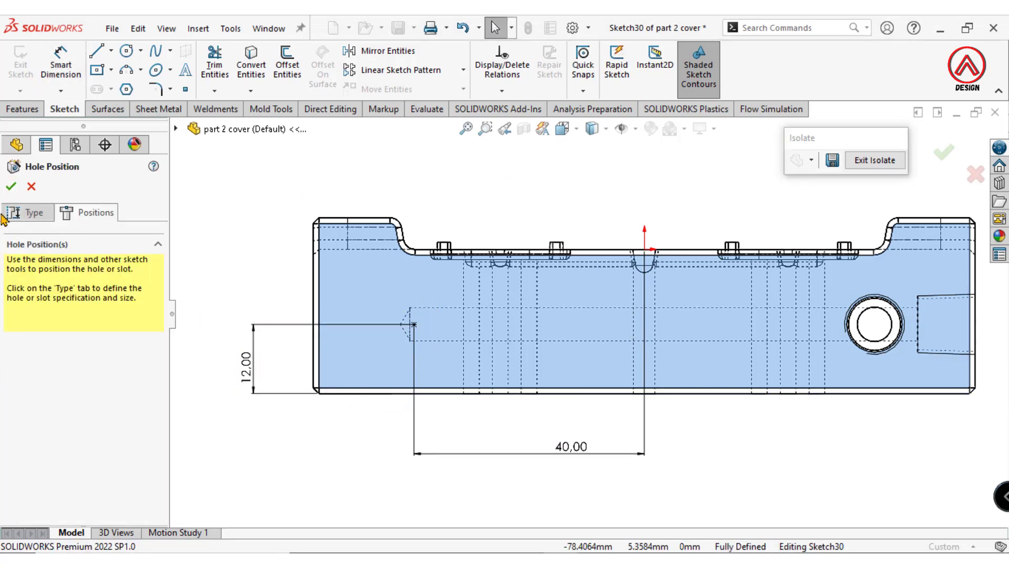
key("Return")
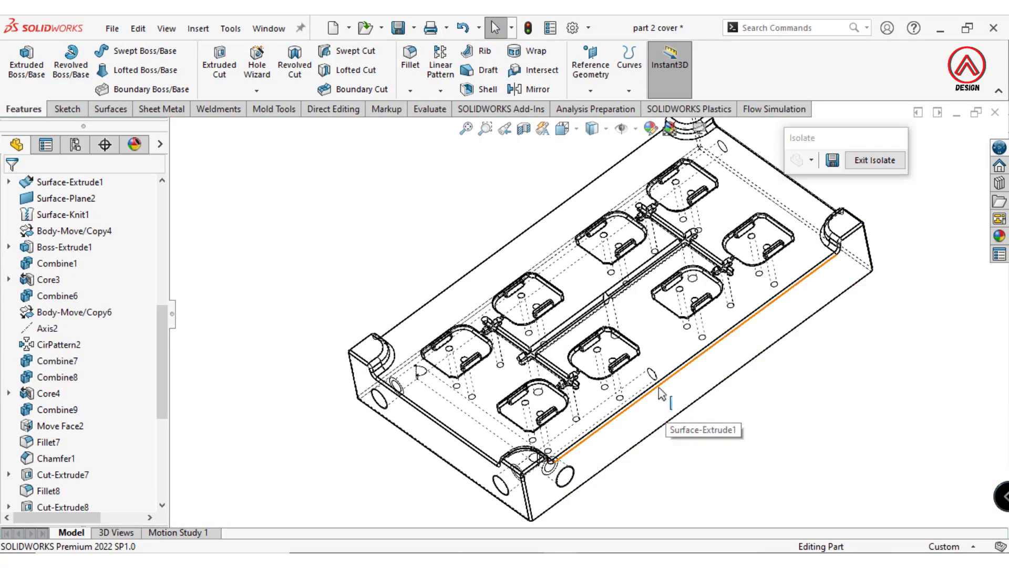
View the plate's bottom face head-on and examine where the hidden cooling holes run and end relative to the cavities.
middle_click_drag(662, 393, 521, 221)
left_click(520, 220)
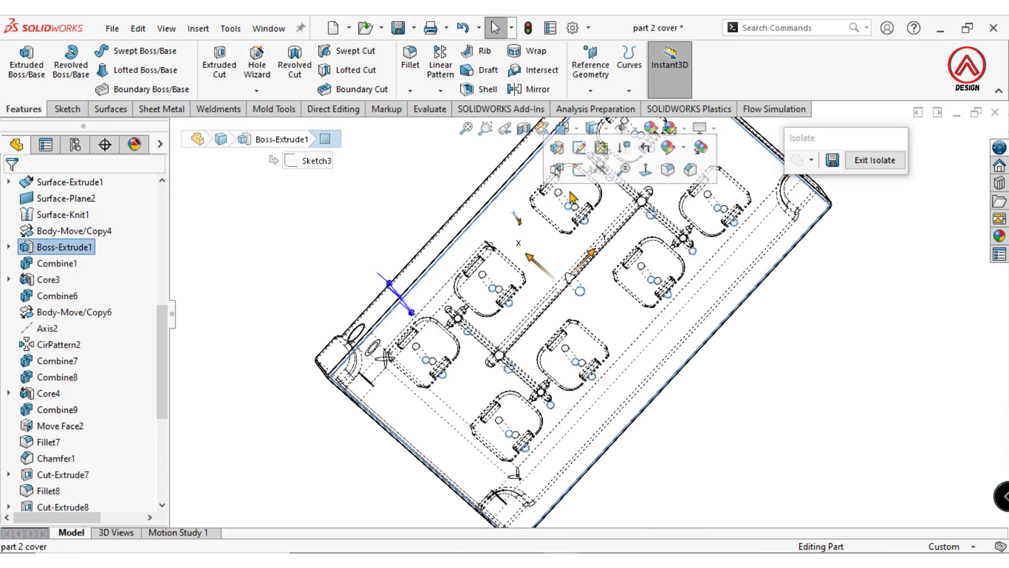
left_click(642, 180)
left_click(723, 378)
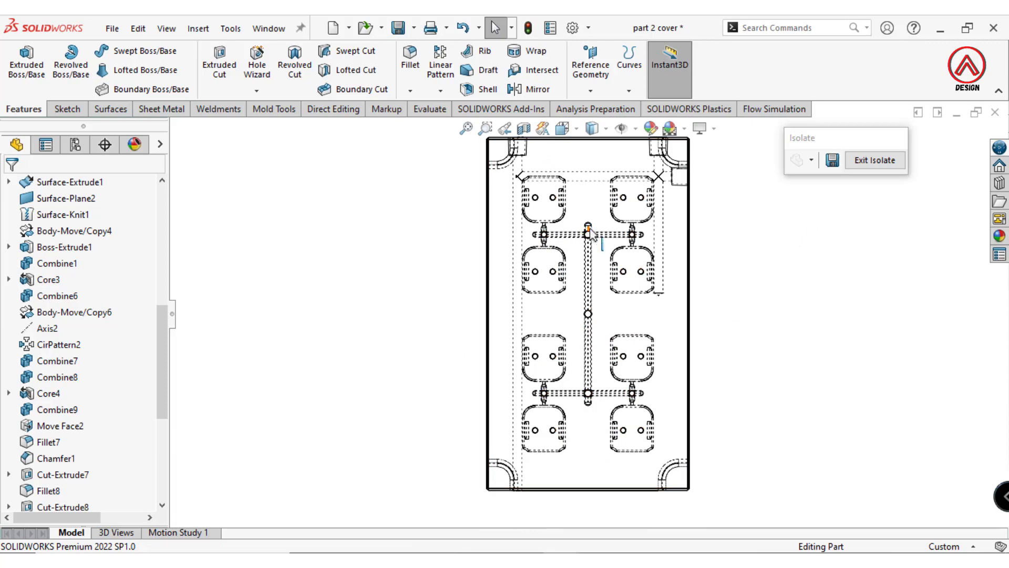
scroll(676, 229, "down", 5)
left_click(563, 338)
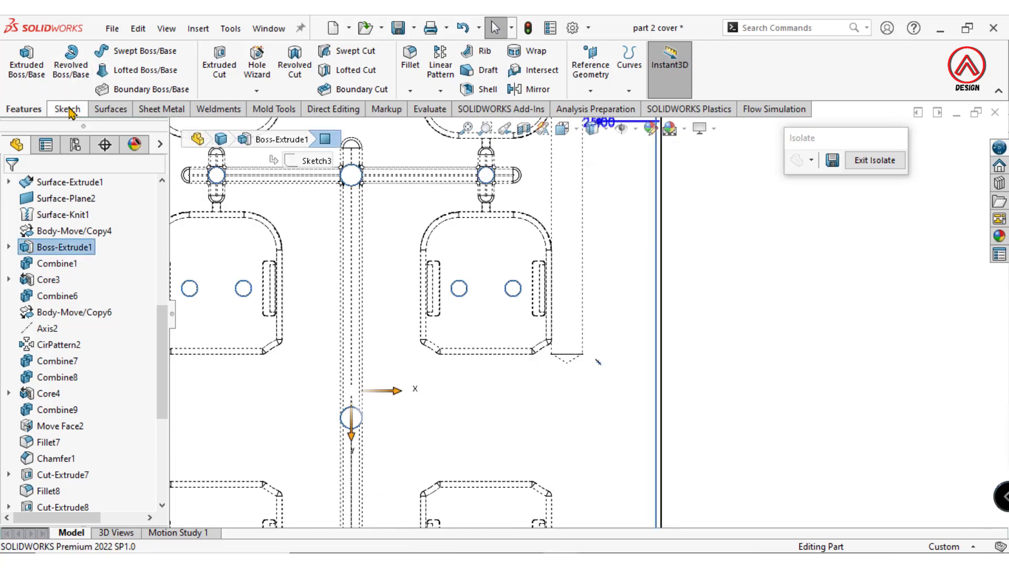
left_click(68, 109)
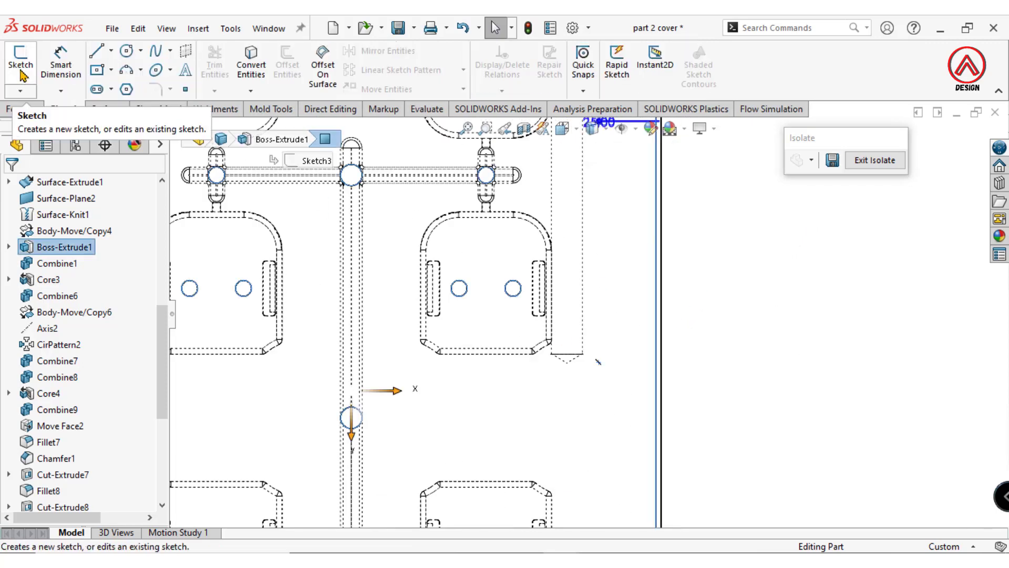
left_click(699, 263)
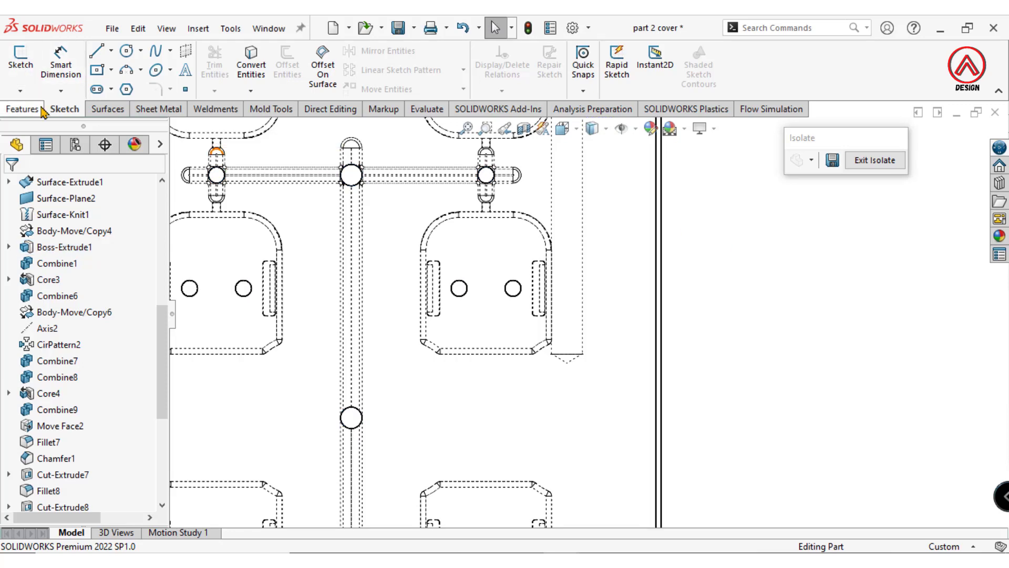
Sketch a 6 mm diameter circle on the plate's bottom face, centred over the blind cooling hole just before its drilled end.
left_click(480, 395)
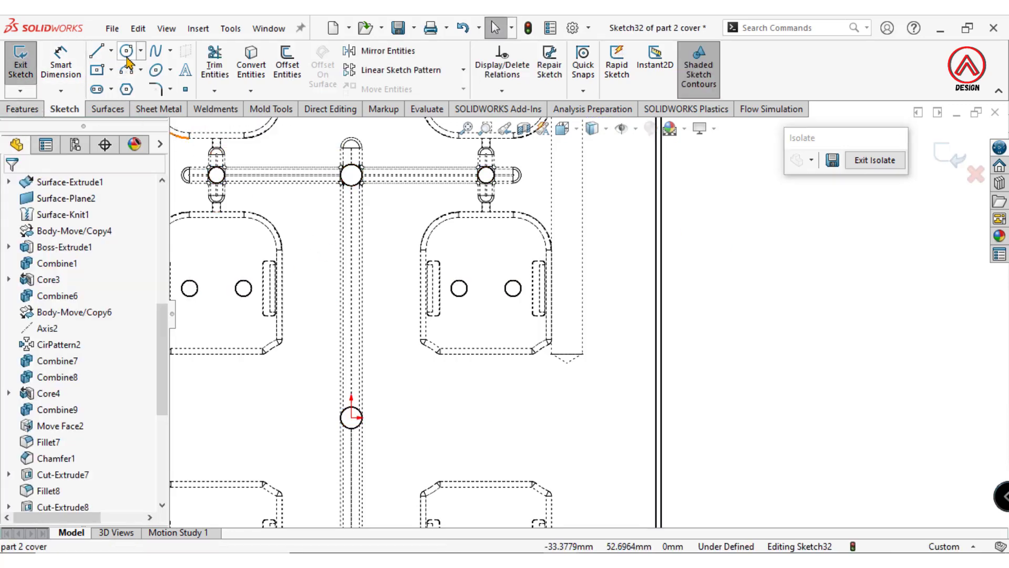
left_click(126, 50)
scroll(573, 337, "down", 3)
left_click(569, 321)
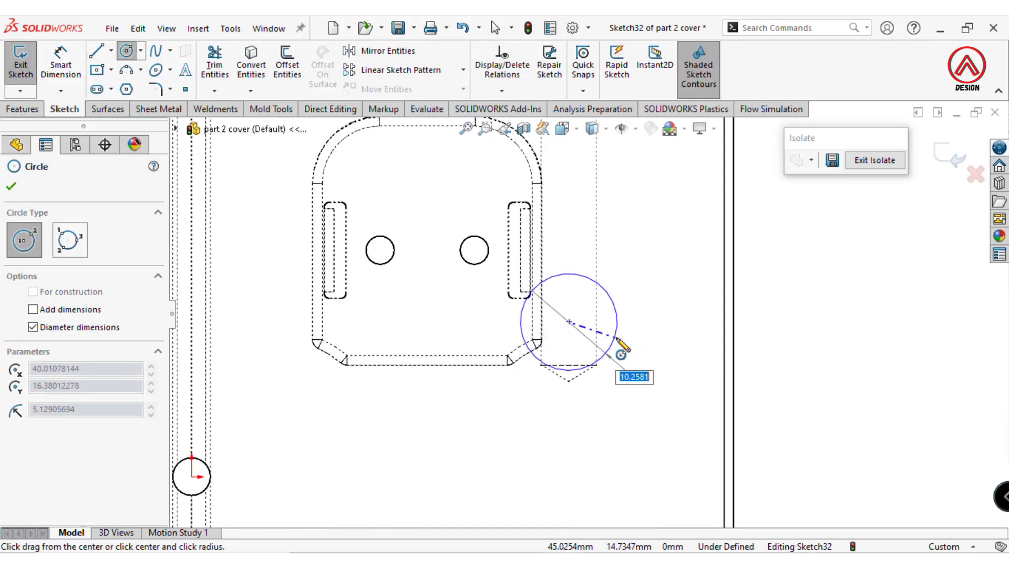
left_click(605, 353)
left_click(60, 63)
left_click(615, 300)
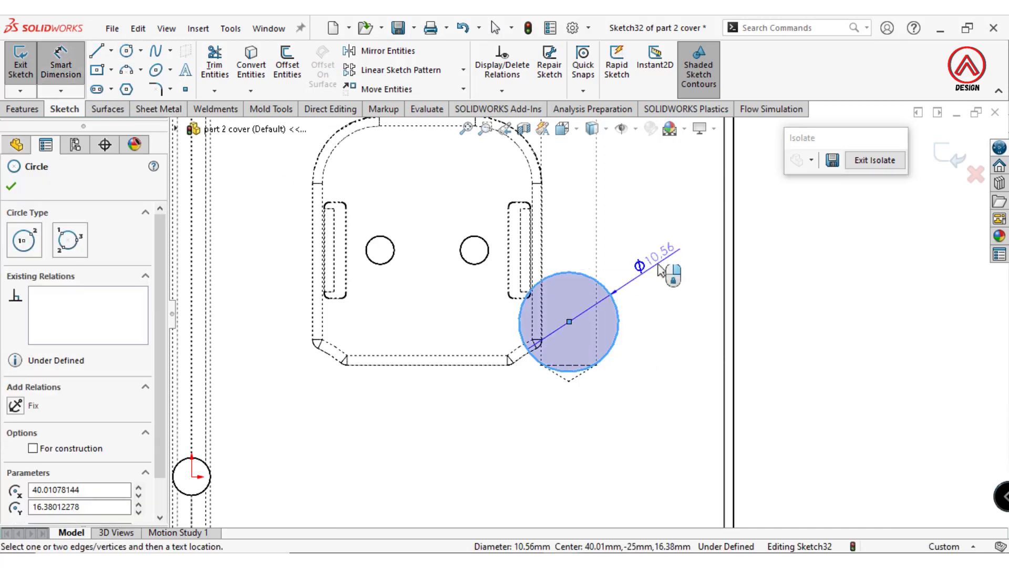
left_click(661, 269)
type("6")
key("Return")
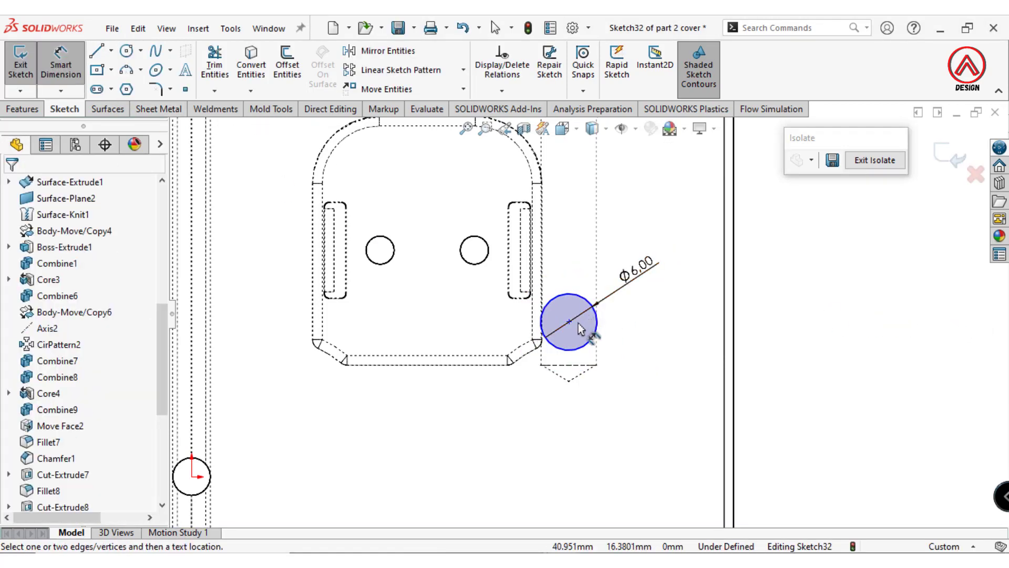
Dimension the circle's centre 15 mm vertically from the origin.
left_click(569, 322)
scroll(473, 379, "up", 3)
scroll(367, 415, "down", 2)
left_click(391, 389)
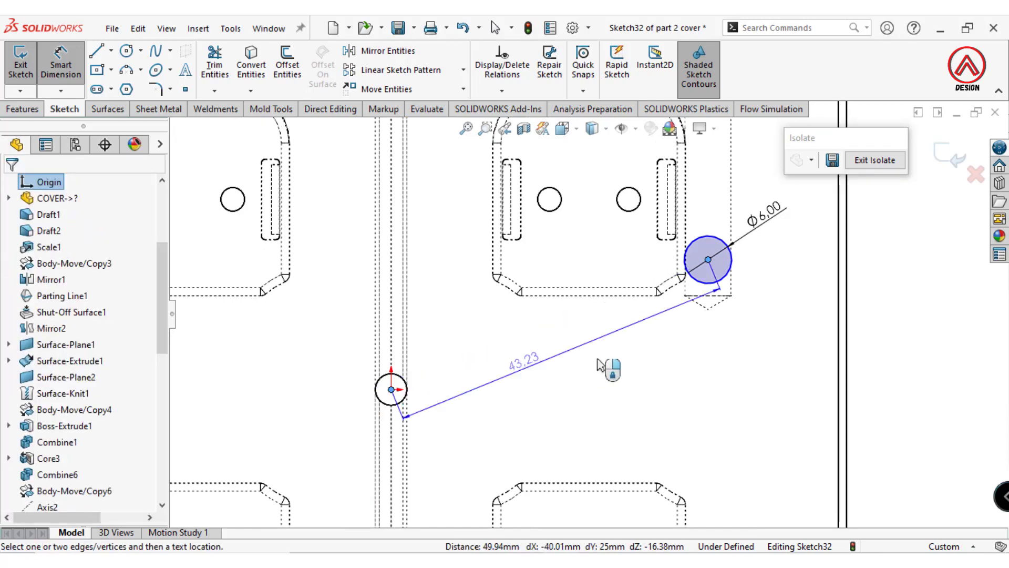
scroll(586, 316, "up", 2)
left_click(796, 332)
type("15")
key("Return")
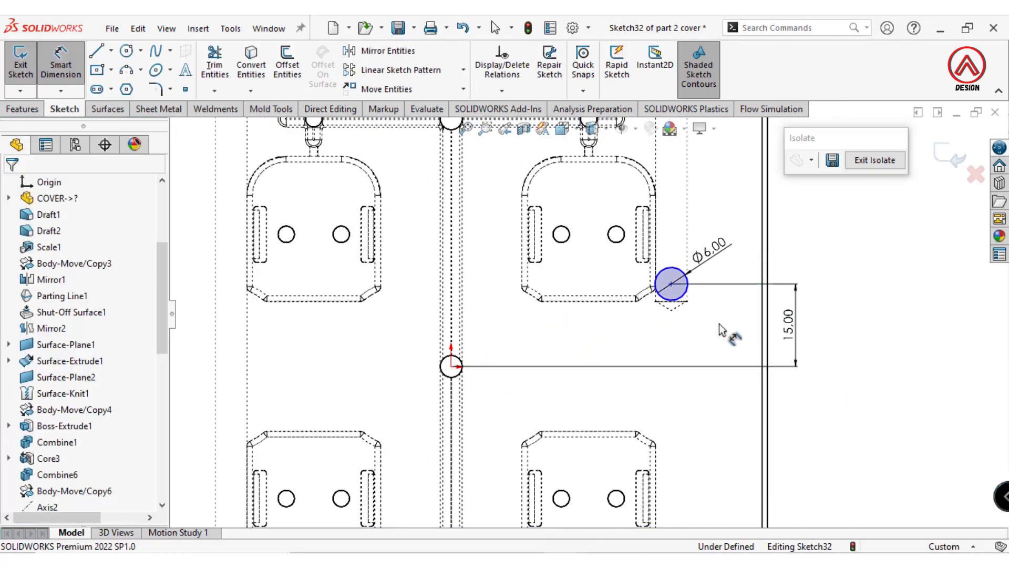
Dimension the circle's centre 40 mm horizontally from the origin.
left_click(671, 285)
left_click(452, 367)
scroll(452, 367, "up", 2)
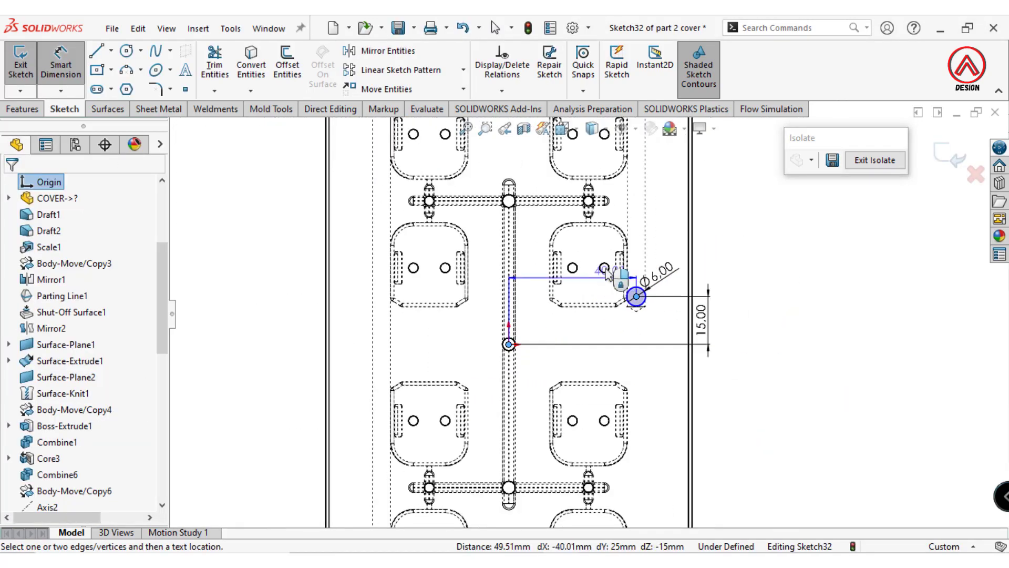
scroll(525, 263, "down", 3)
left_click(549, 267)
type("40")
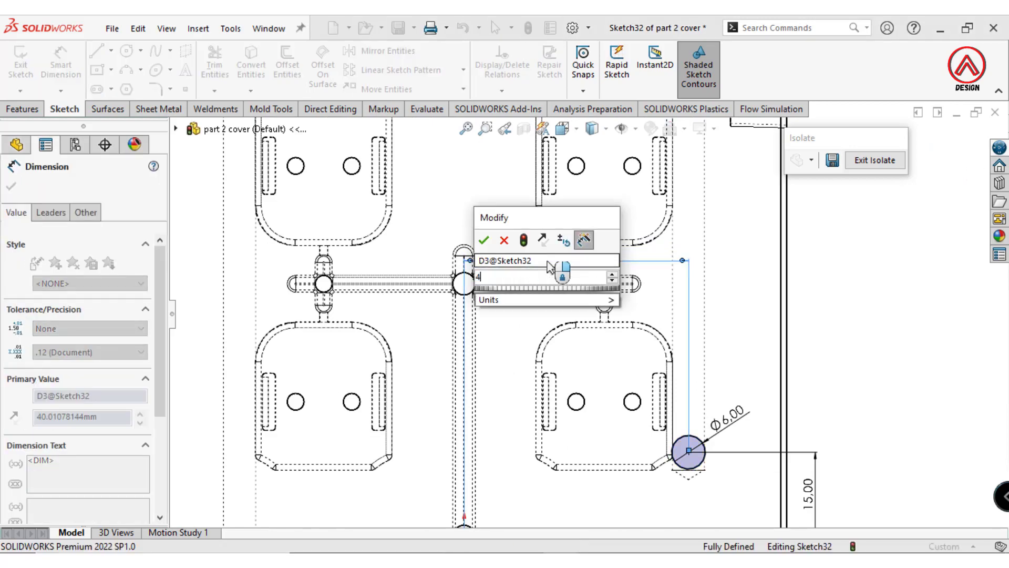
key("Return")
Extrude-cut the 6 mm circle into the plate as a Blind cut 13 mm deep.
left_click(29, 111)
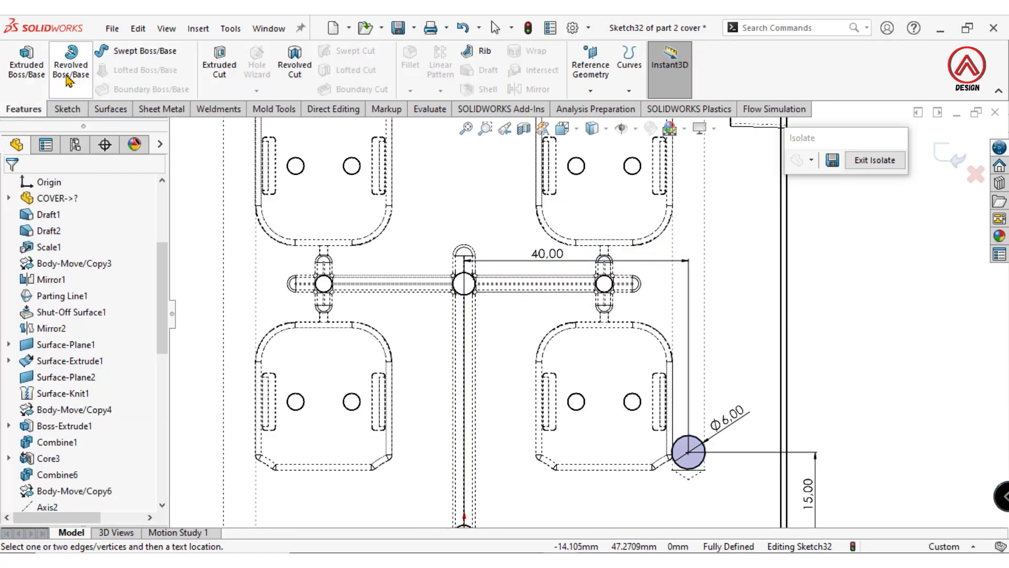
middle_click_drag(610, 200, 599, 287)
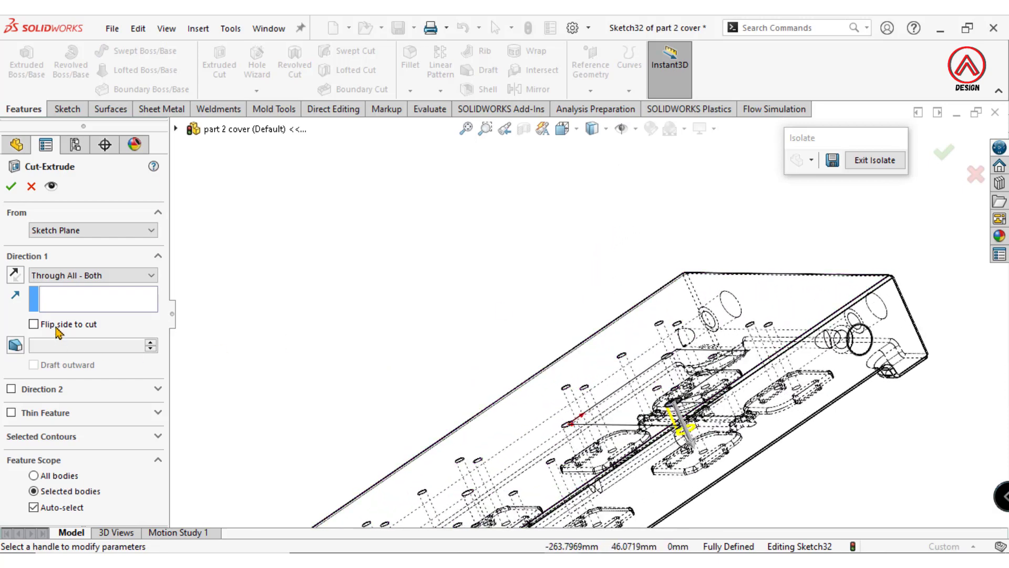
left_click(109, 277)
left_click(85, 293)
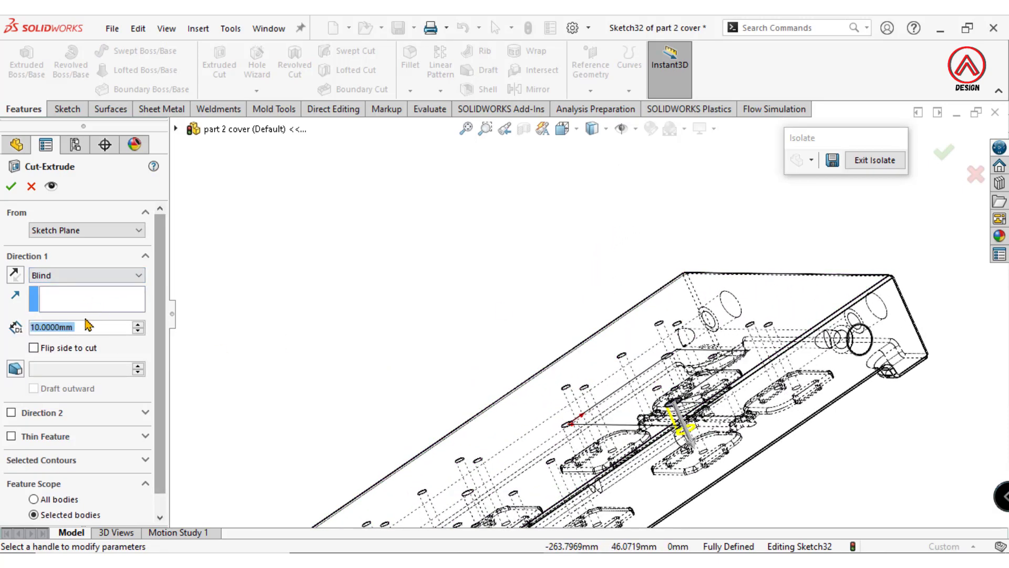
type("15")
key("Return")
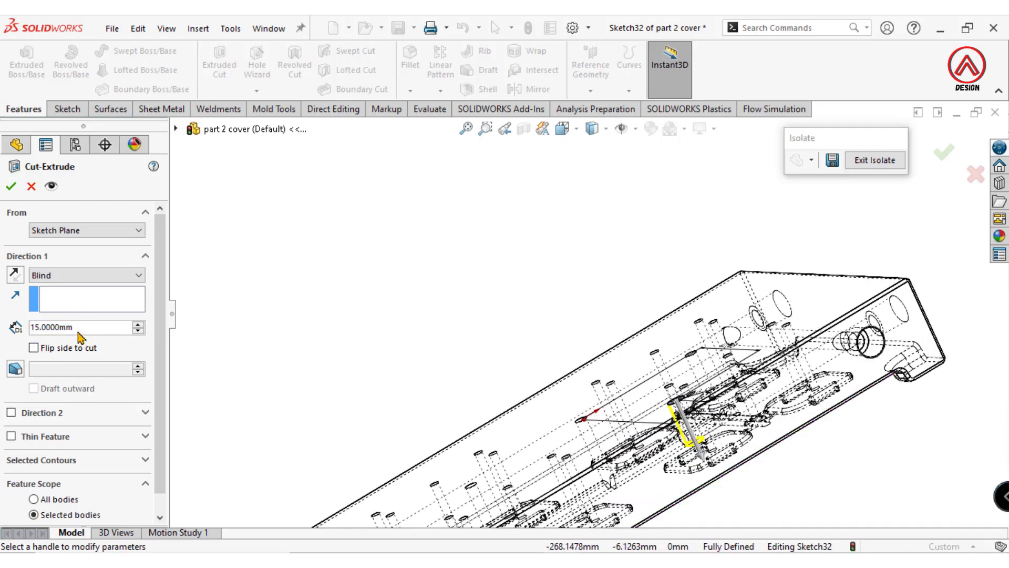
type("13")
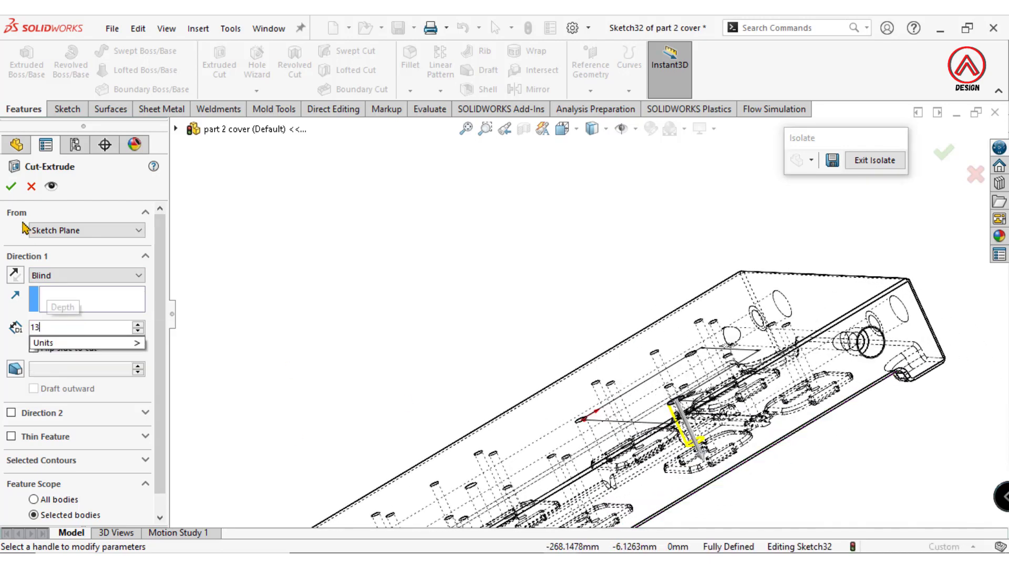
key("Return")
key("Return")
View the bottom face head-on around the new 6 mm hole and switch the model to a shaded display.
middle_click_drag(435, 253, 720, 459)
left_click(676, 408)
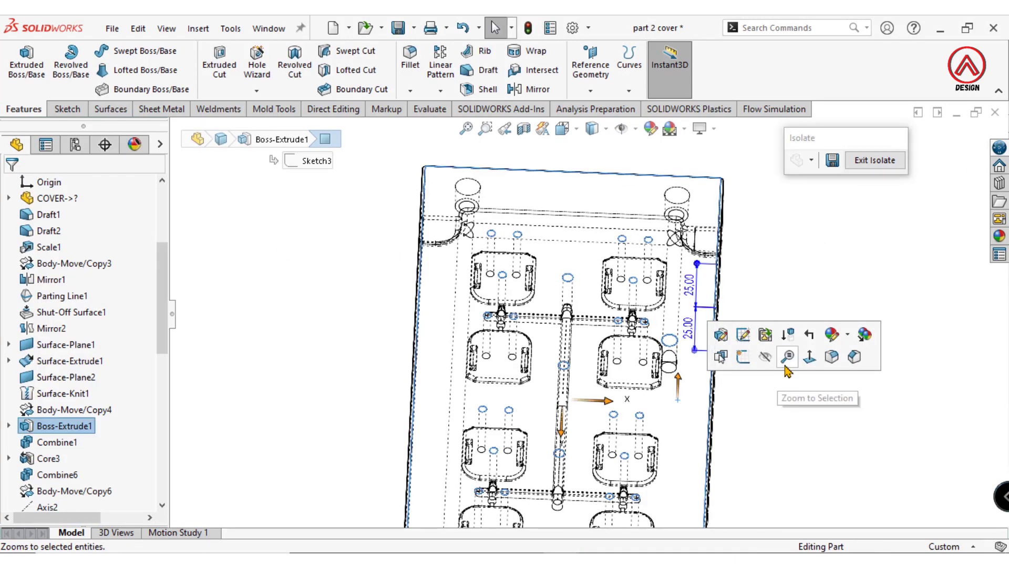
left_click(739, 359)
scroll(668, 282, "down", 10)
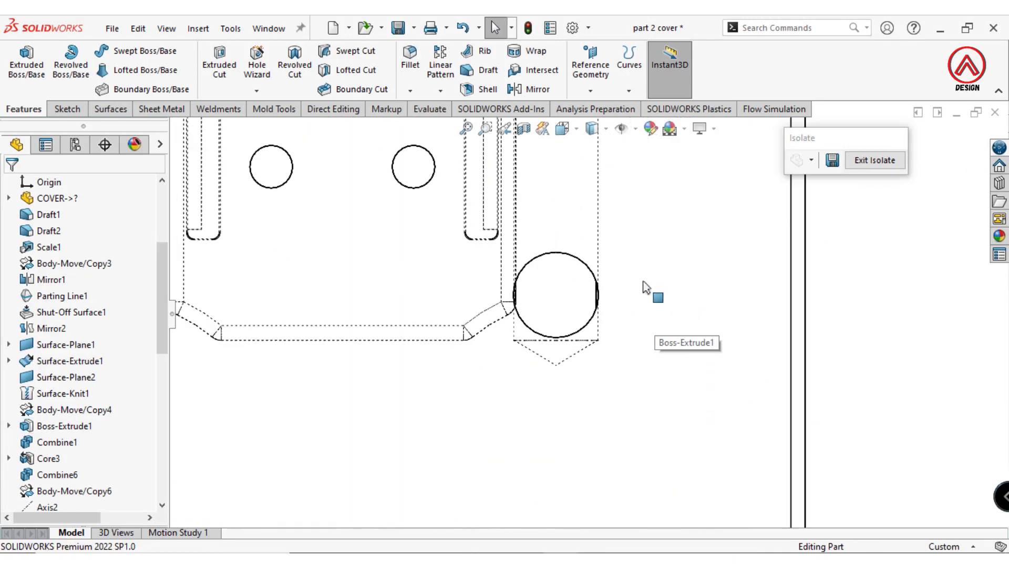
left_click(592, 131)
left_click(593, 152)
Sketch an 8 mm diameter circle on the bottom face, concentric with the 6 mm hole, for a seal groove.
left_click(694, 260)
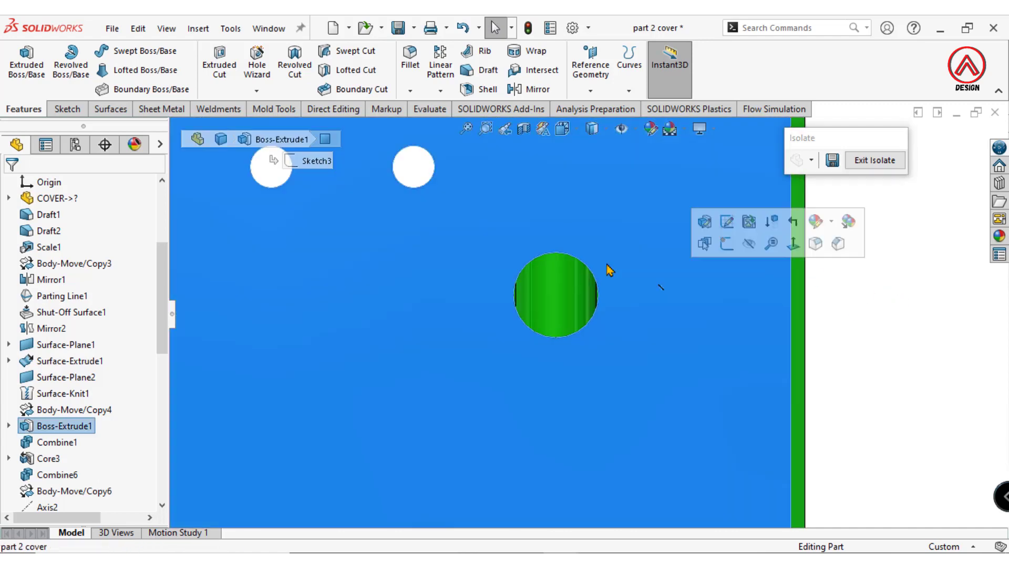
left_click(64, 109)
left_click(21, 79)
left_click(126, 51)
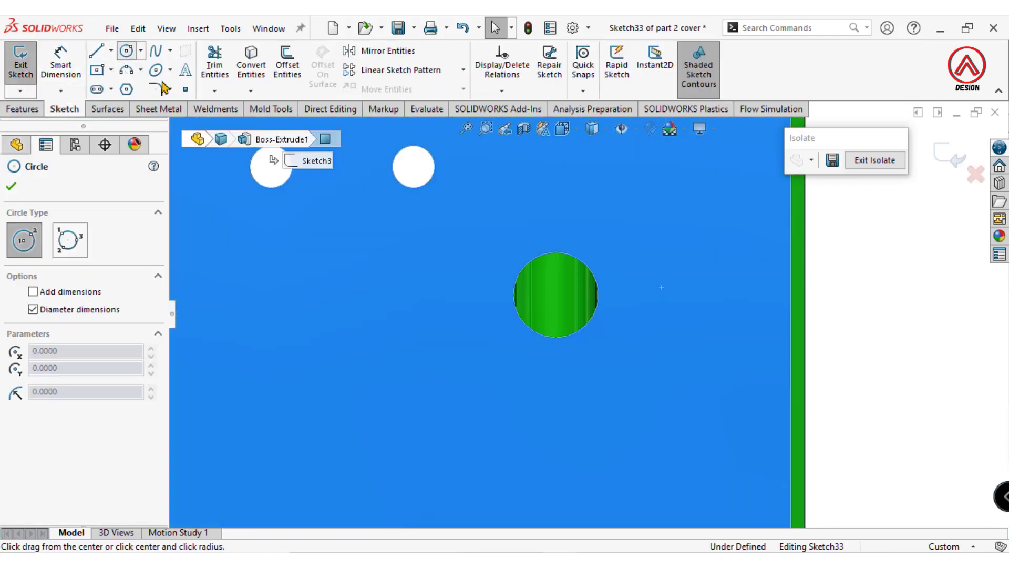
left_click(555, 296)
left_click(562, 232)
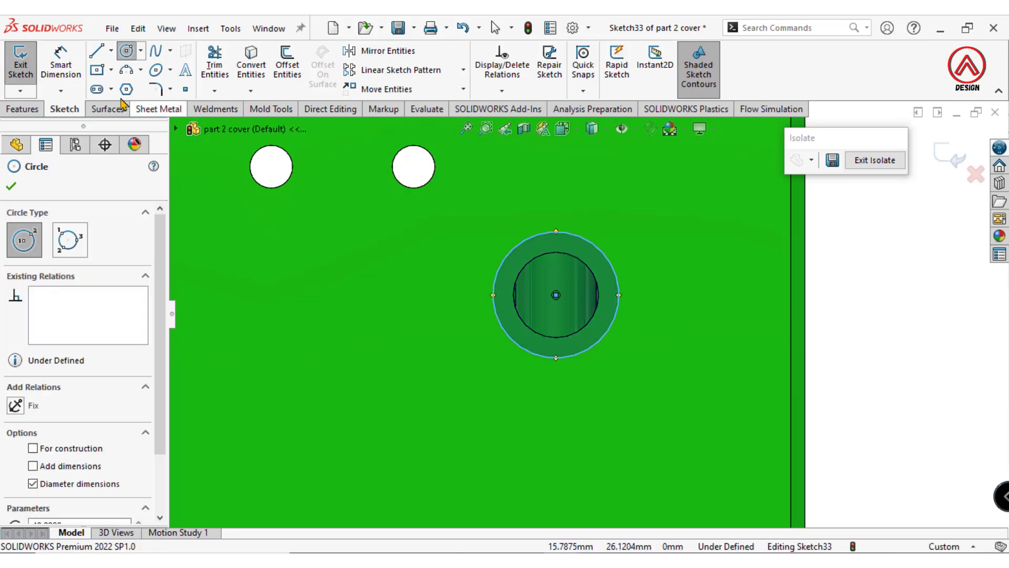
left_click(61, 63)
left_click(591, 248)
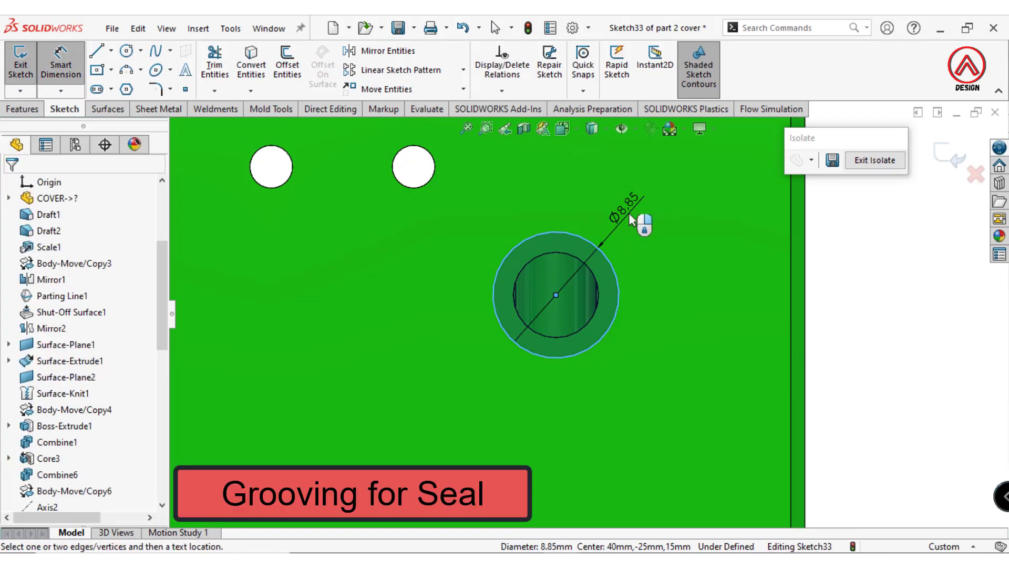
left_click(639, 218)
type("8")
key("Return")
Start a Blind extruded cut from the 8 mm circle, 2.5 mm deep, as a one-direction thin feature 1.4 mm thick.
left_click(23, 109)
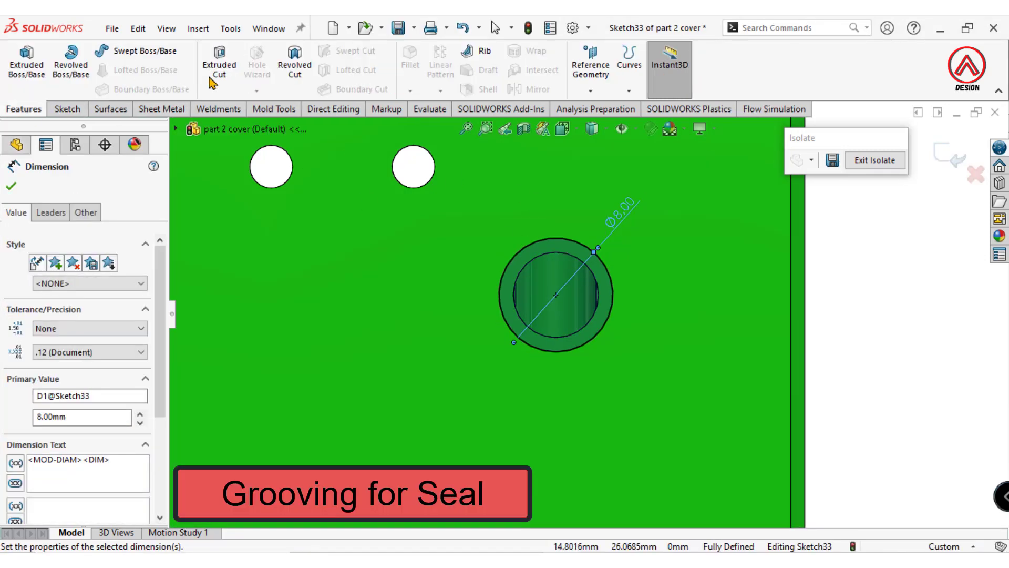
left_click(219, 69)
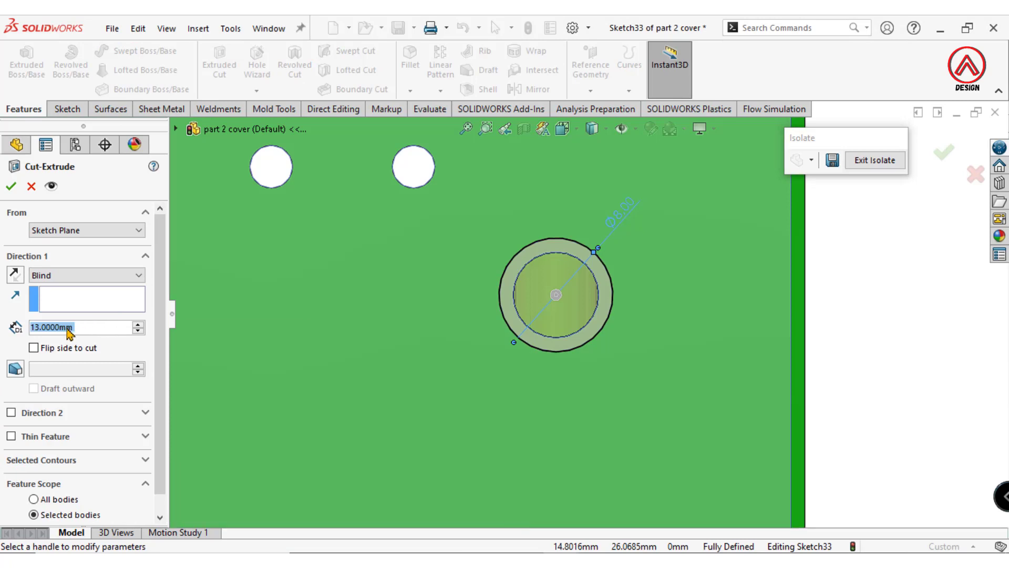
type("2")
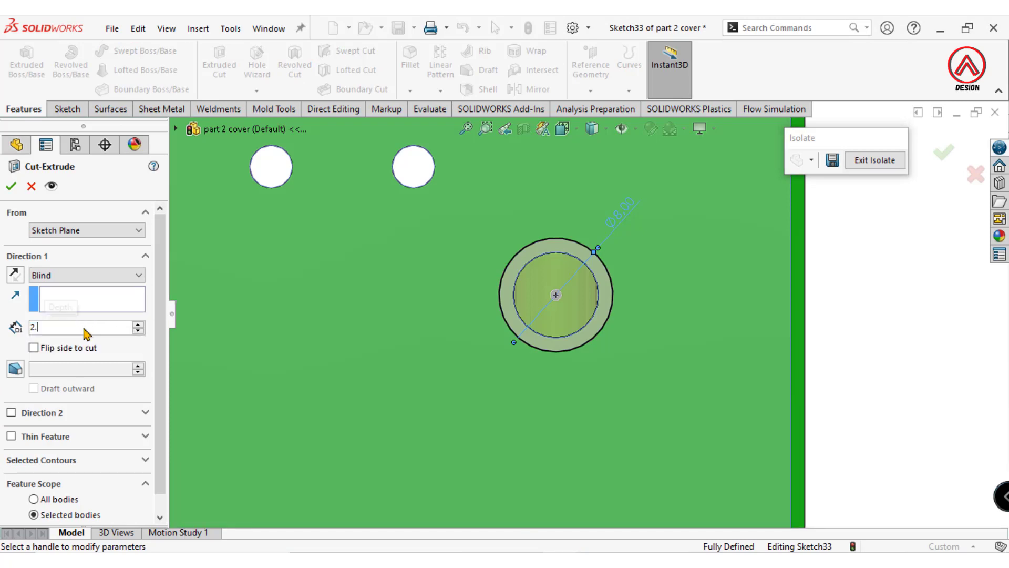
type(".5")
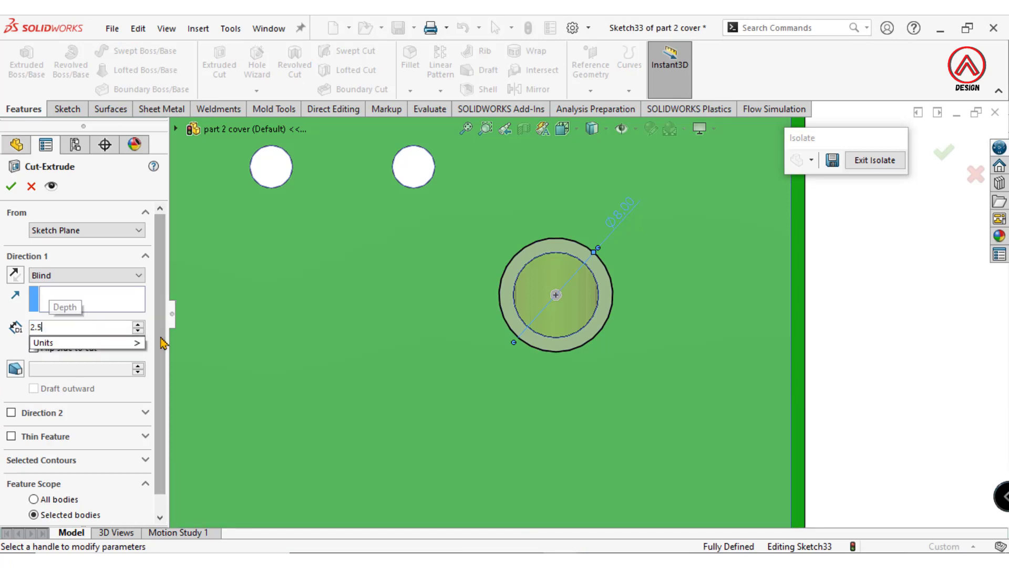
key("Return")
left_click(11, 439)
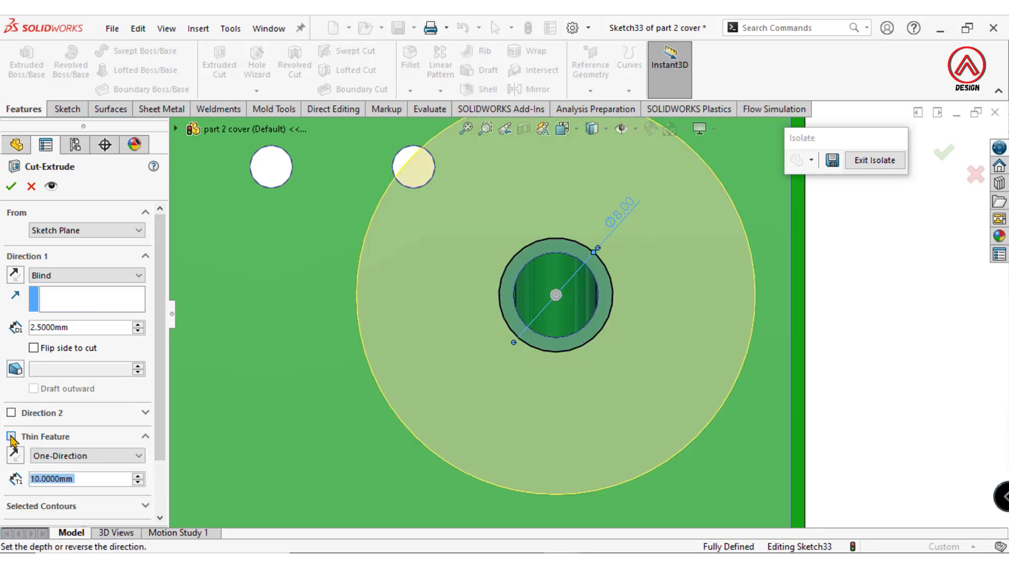
type("1.4")
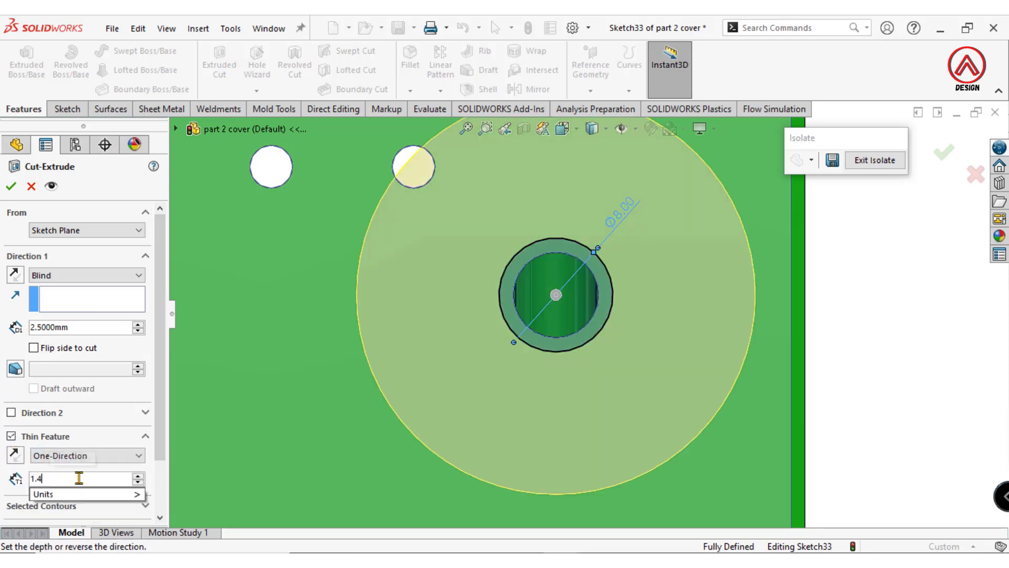
Set the seal groove cut to 1.4 mm depth and 2.5 mm thin-feature thickness, and finish the cut.
left_click(77, 328)
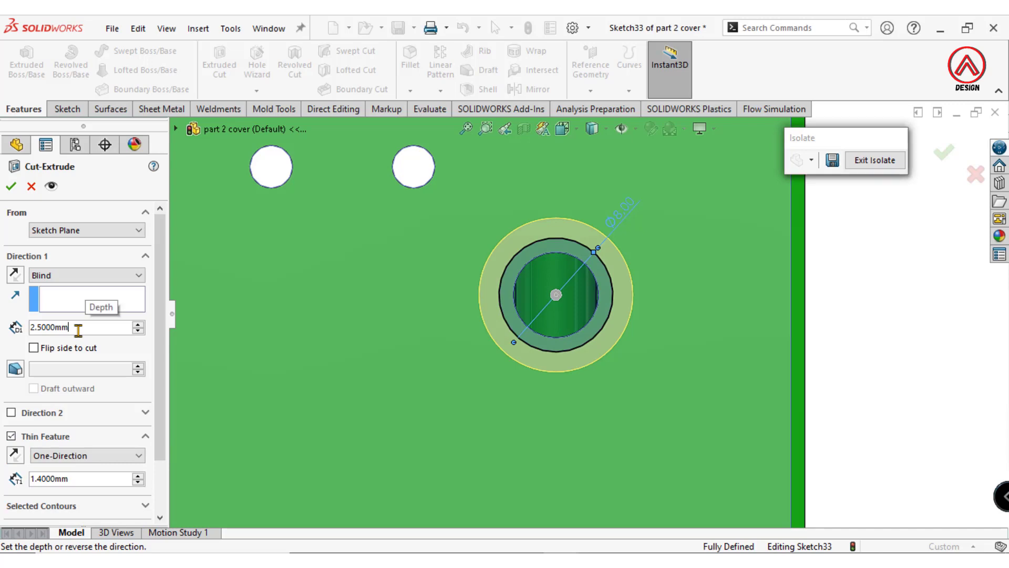
type("1.")
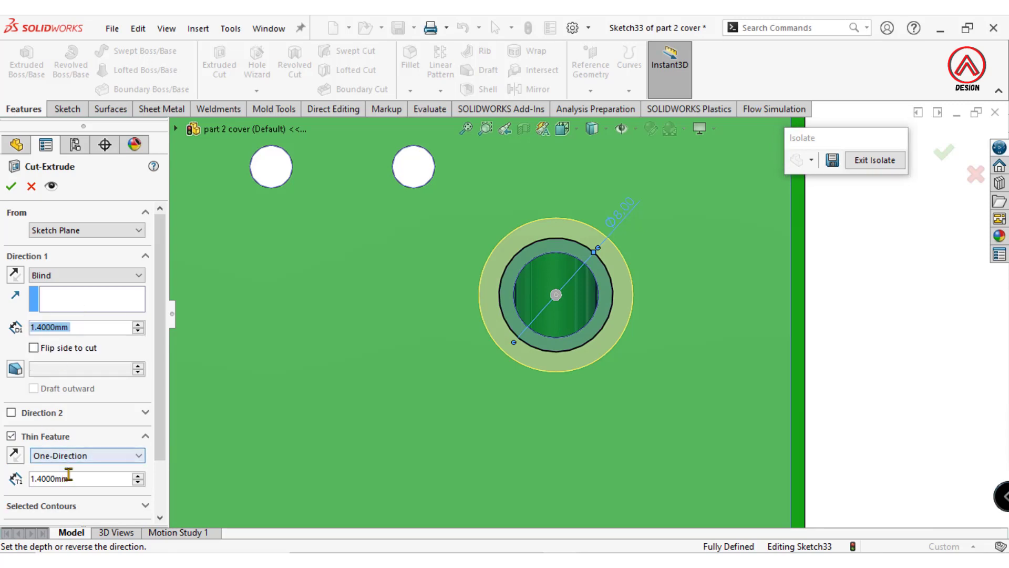
type("2.5")
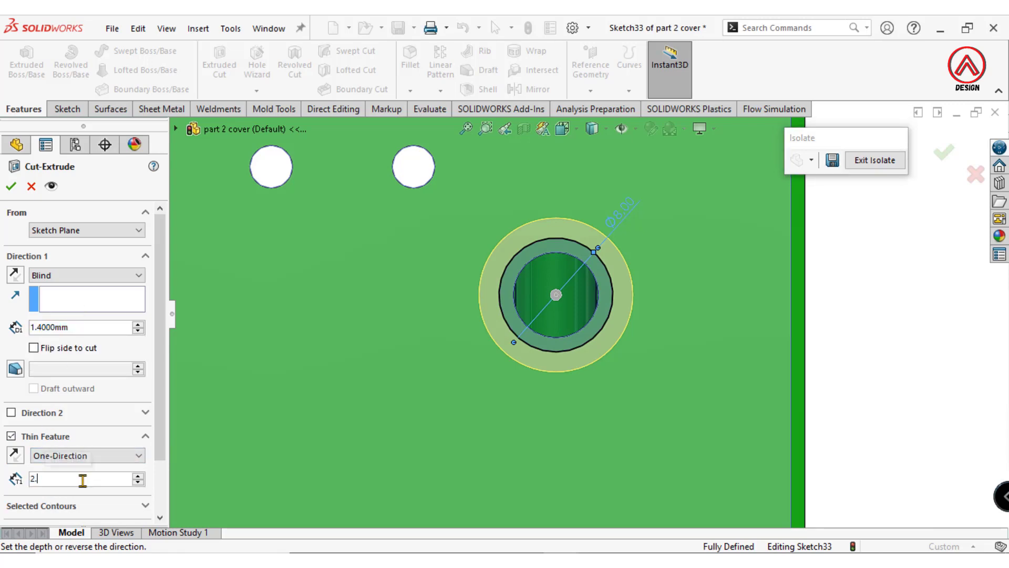
key("Return")
middle_click_drag(516, 390, 471, 281)
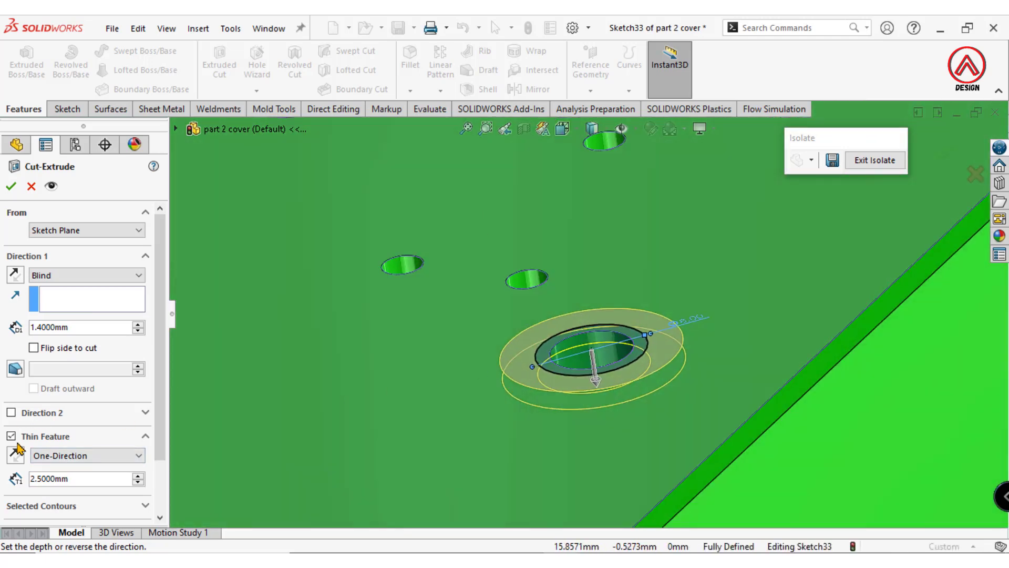
scroll(150, 362, "down", 4)
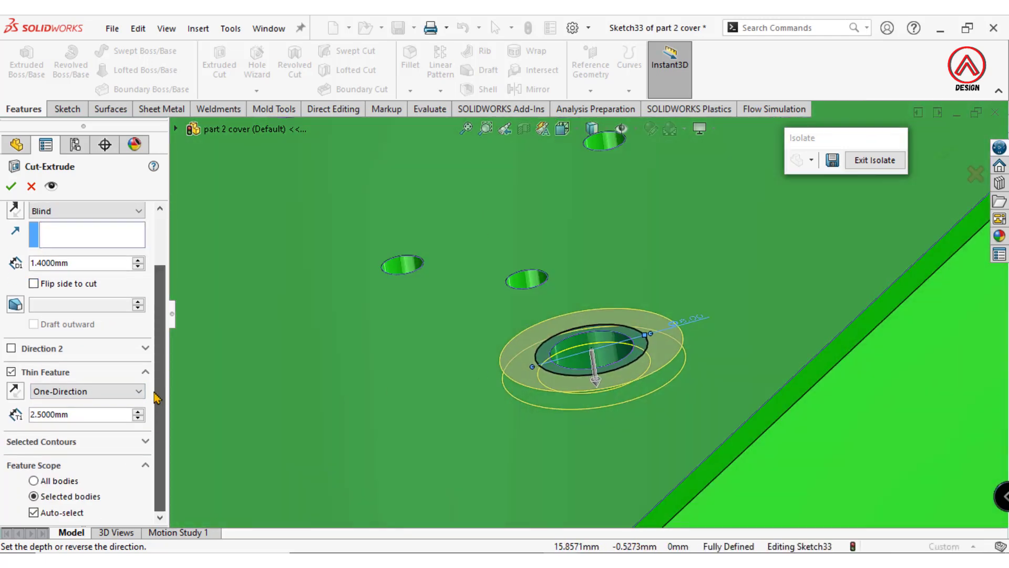
scroll(142, 315, "up", 4)
left_click(11, 185)
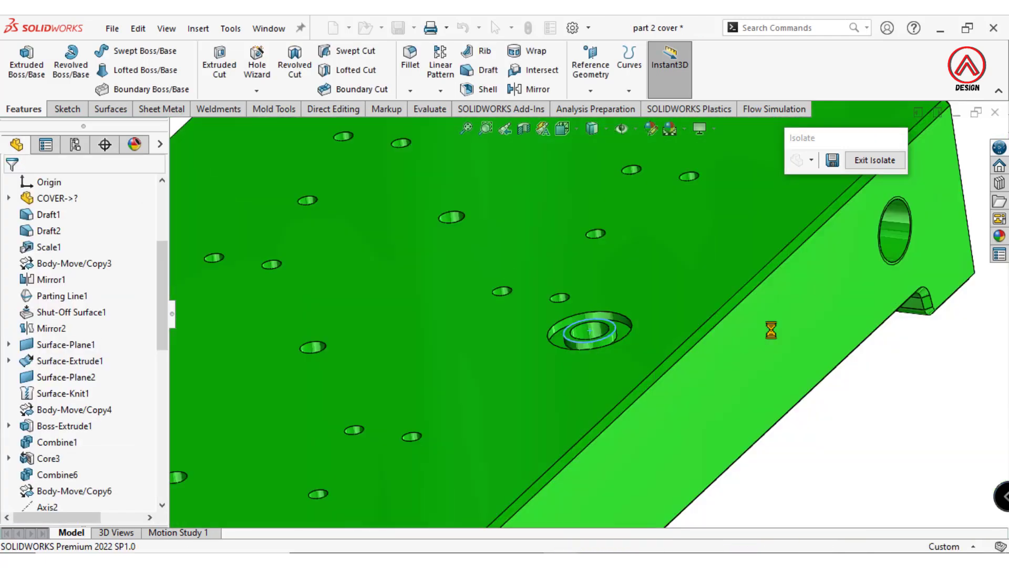
Start a feature Mirror on the cover plate using the Front Plane as the mirror plane.
scroll(573, 354, "down", 5)
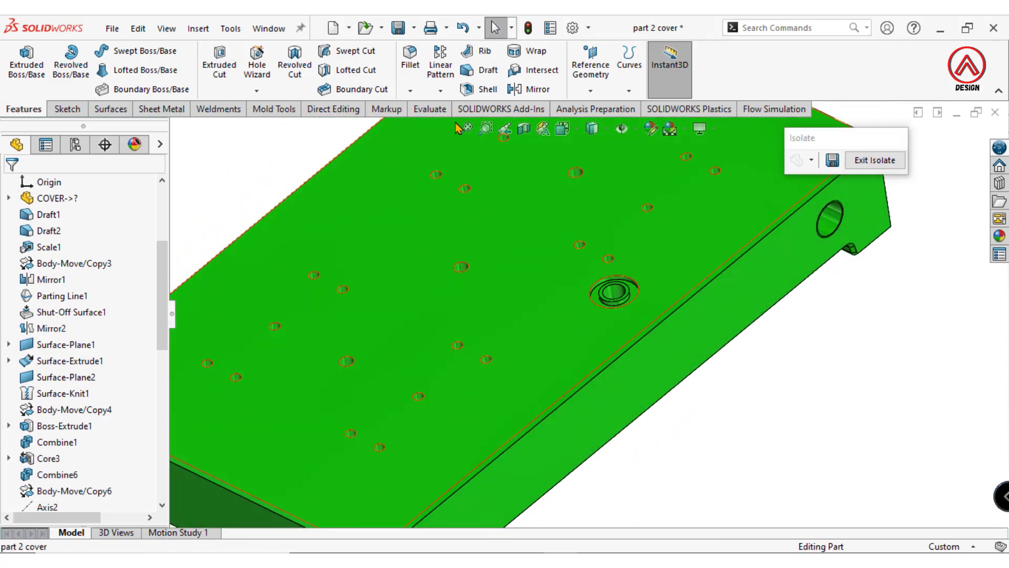
left_click(440, 91)
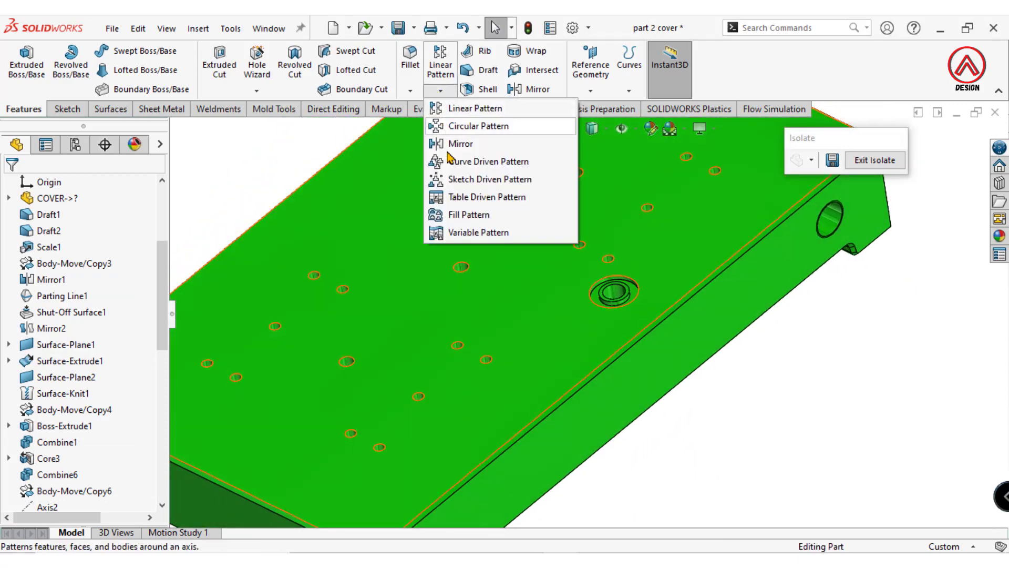
left_click(784, 374)
scroll(679, 298, "up", 3)
middle_click_drag(681, 301, 589, 463)
left_click(441, 91)
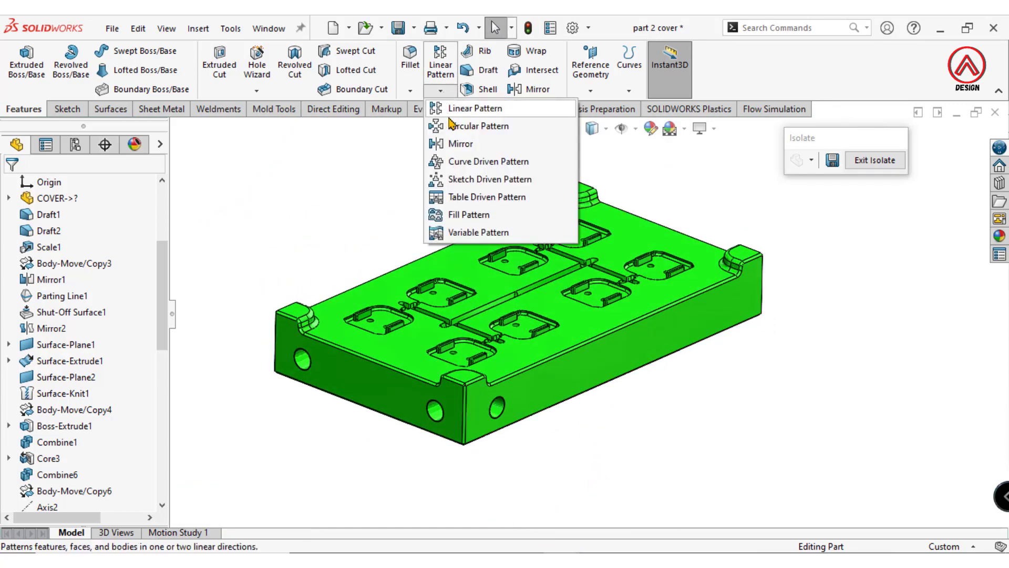
left_click(429, 144)
left_click(226, 245)
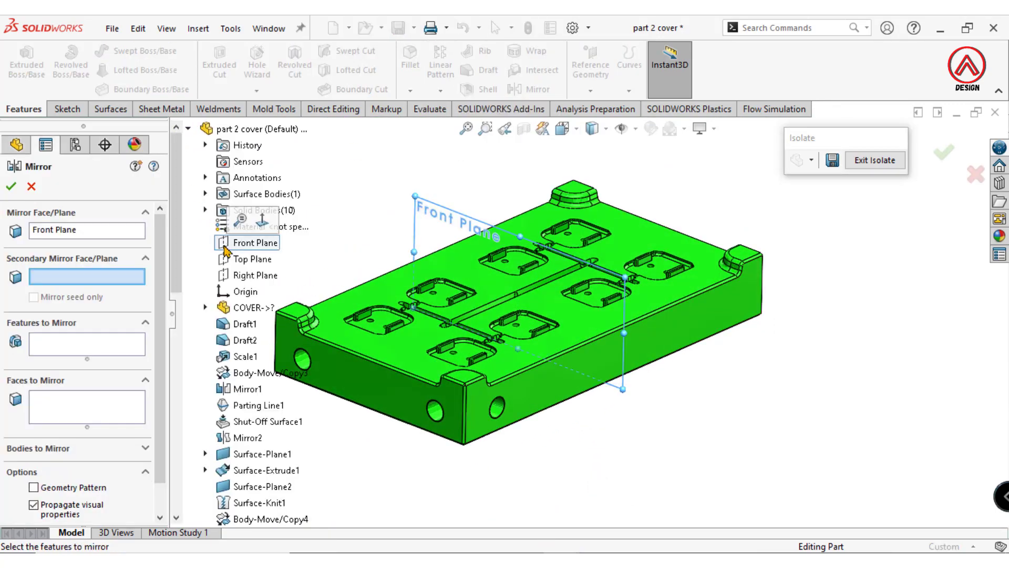
Select the three 1/8 NPT tapped holes at the near end of the plate as features to mirror.
left_click(55, 347)
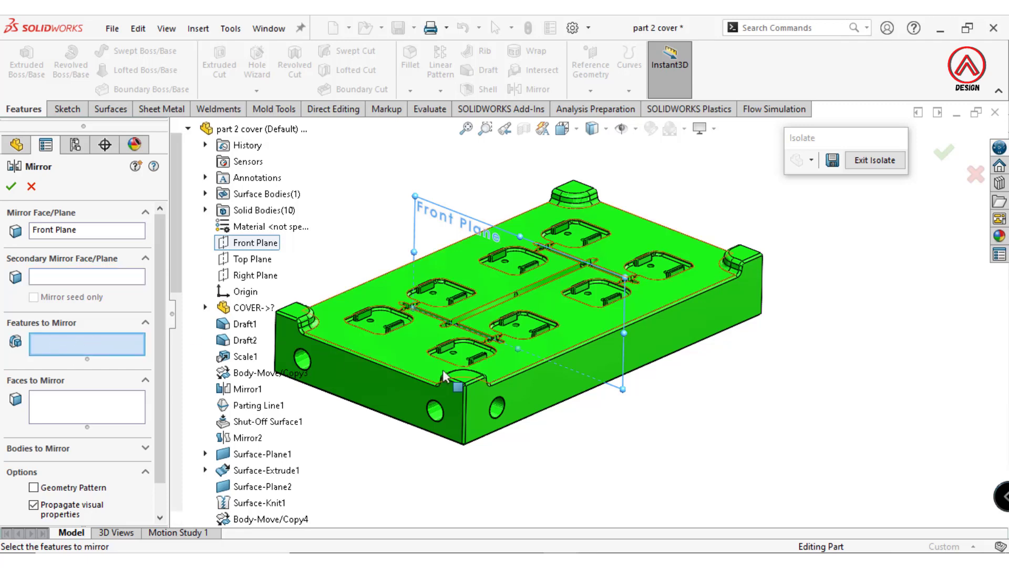
scroll(439, 418, "down", 3)
left_click(441, 423)
left_click(441, 423)
scroll(383, 361, "up", 2)
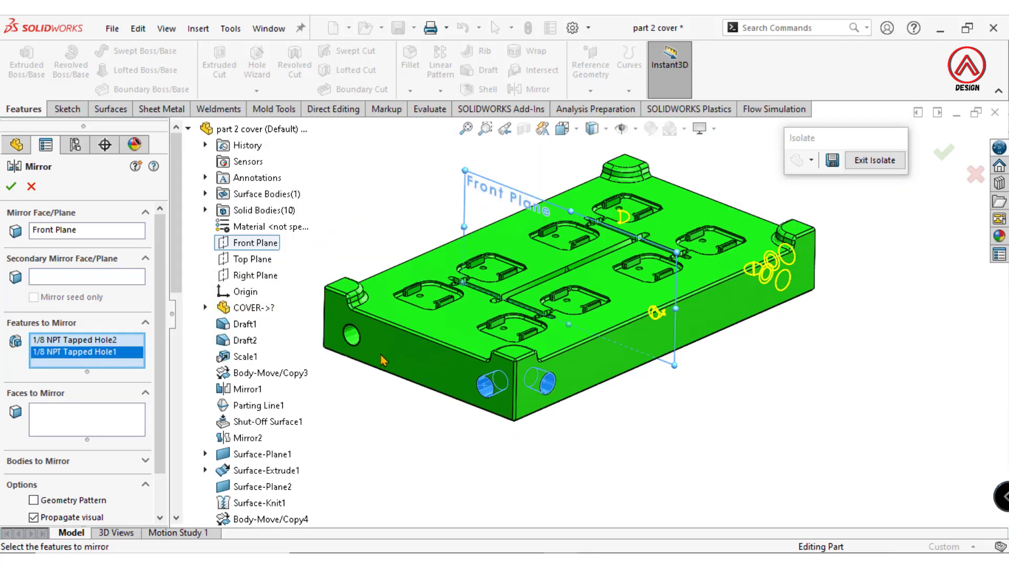
scroll(362, 334, "down", 1)
left_click(419, 316)
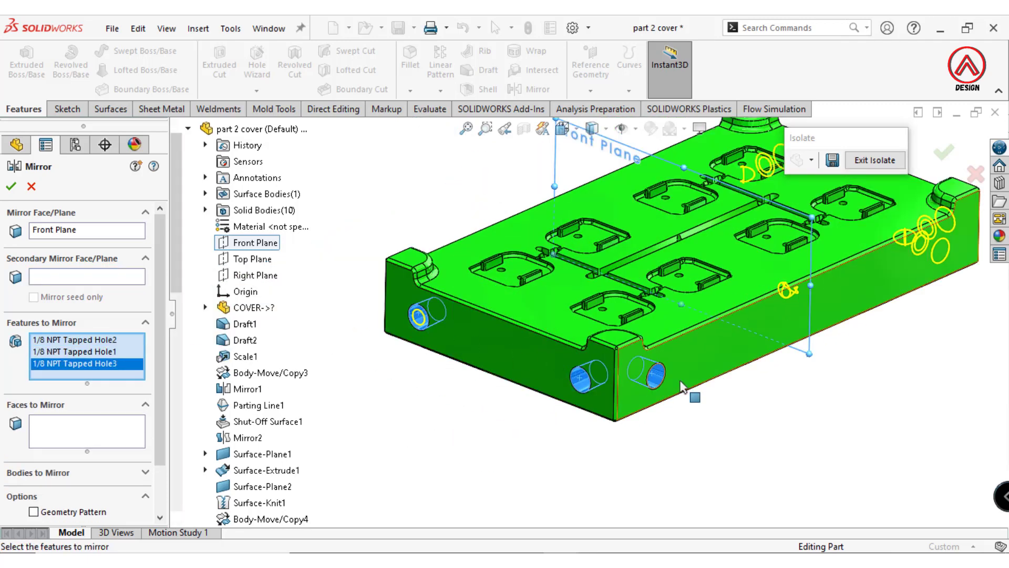
Add the bottom-face 6 mm hole and its seal groove to the features to mirror, and finish the mirror.
middle_click_drag(683, 385, 631, 258)
scroll(578, 223, "down", 3)
scroll(580, 245, "down", 2)
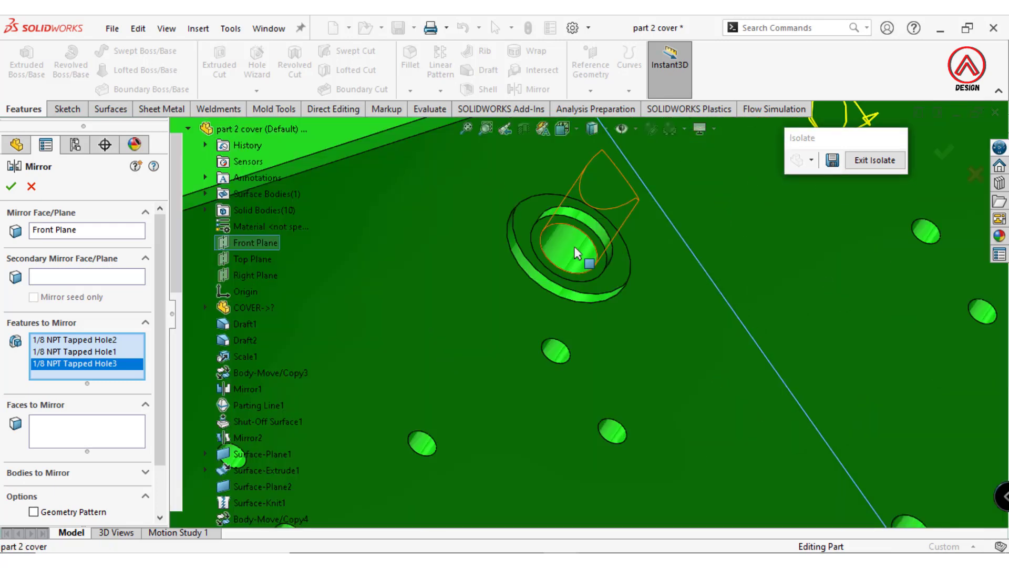
left_click(510, 219)
left_click(528, 221)
scroll(551, 279, "up", 3)
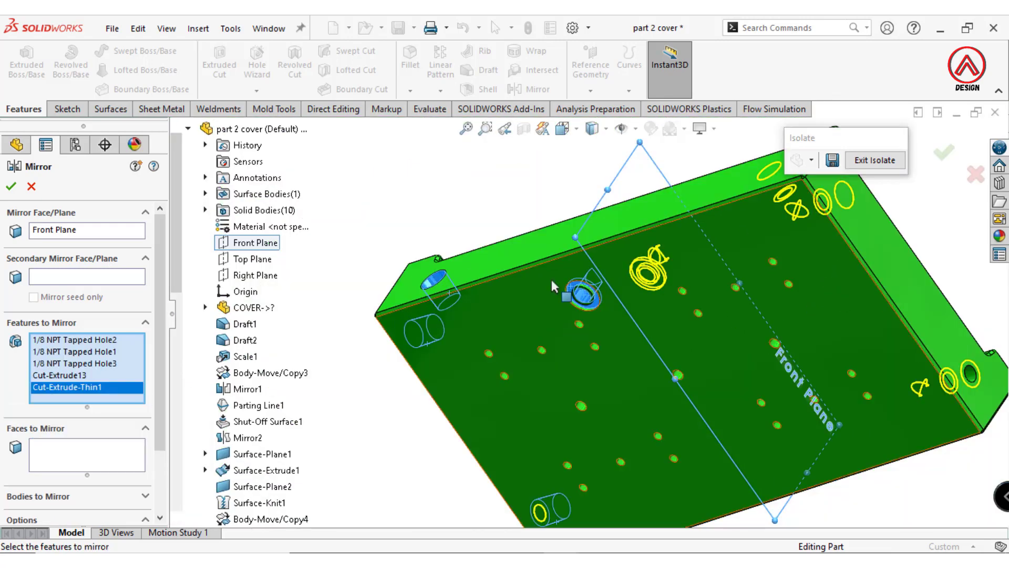
middle_click_drag(551, 279, 430, 334)
left_click(12, 187)
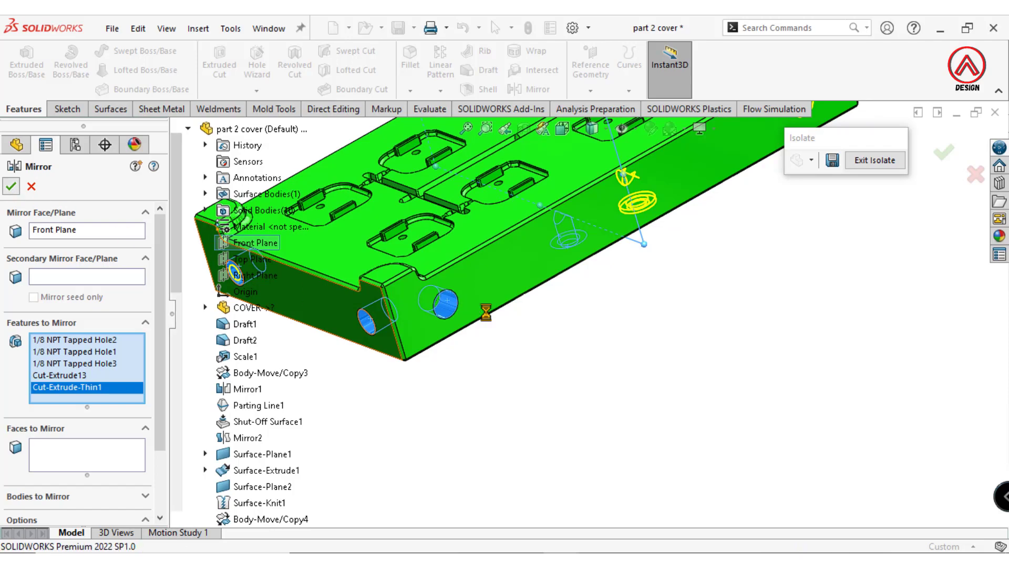
Inspect the mirrored holes and grooves with hidden lines visible, and return the model to a shaded display.
scroll(588, 315, "up", 3)
left_click(592, 130)
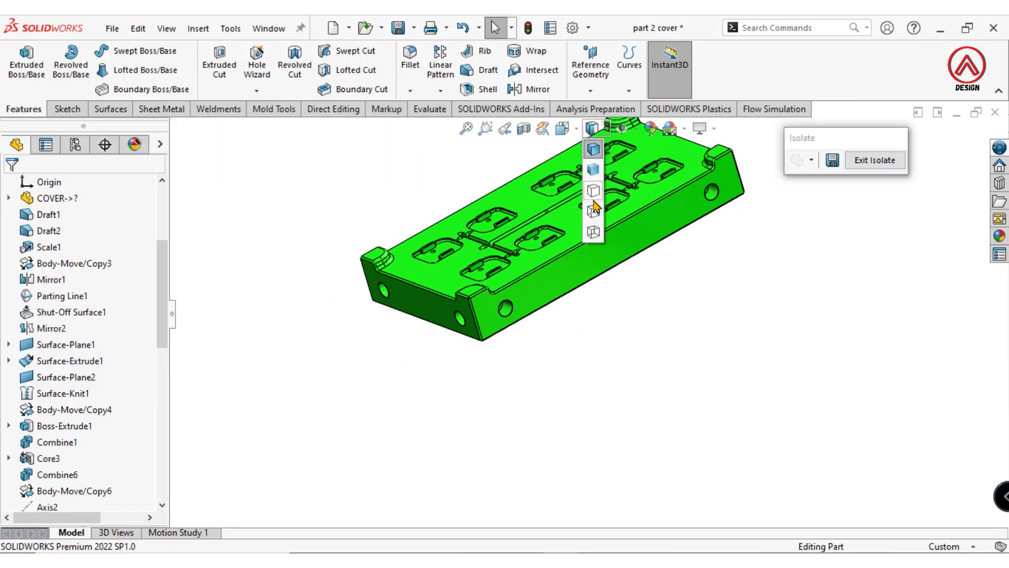
left_click(593, 210)
mouse_move(613, 286)
middle_mouse_down()
mouse_move(599, 444)
mouse_move(614, 495)
mouse_move(597, 399)
mouse_move(551, 347)
mouse_move(531, 364)
mouse_move(586, 257)
mouse_move(578, 231)
middle_mouse_up()
left_click(592, 128)
left_click(593, 155)
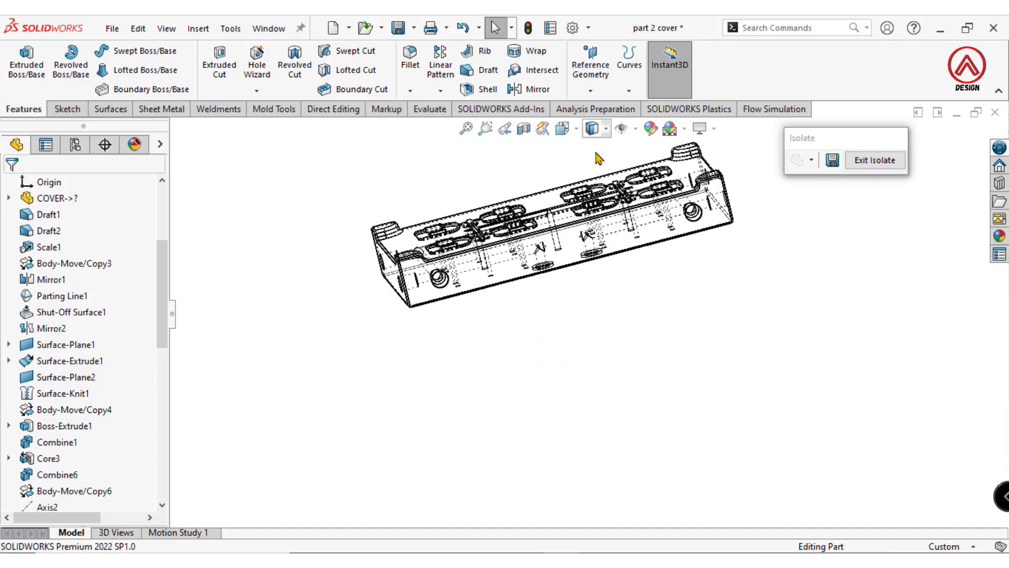
View the plate's bottom face head-on and start a Hole Wizard hole on that face.
mouse_move(615, 297)
middle_mouse_down()
mouse_move(578, 273)
mouse_move(554, 377)
middle_mouse_up()
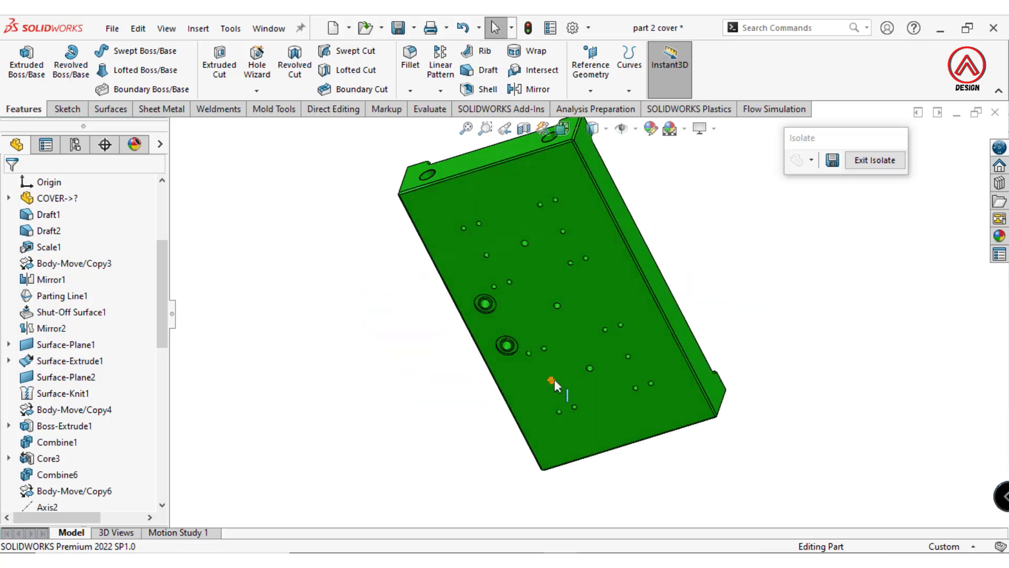
left_click(557, 364)
left_click(688, 319)
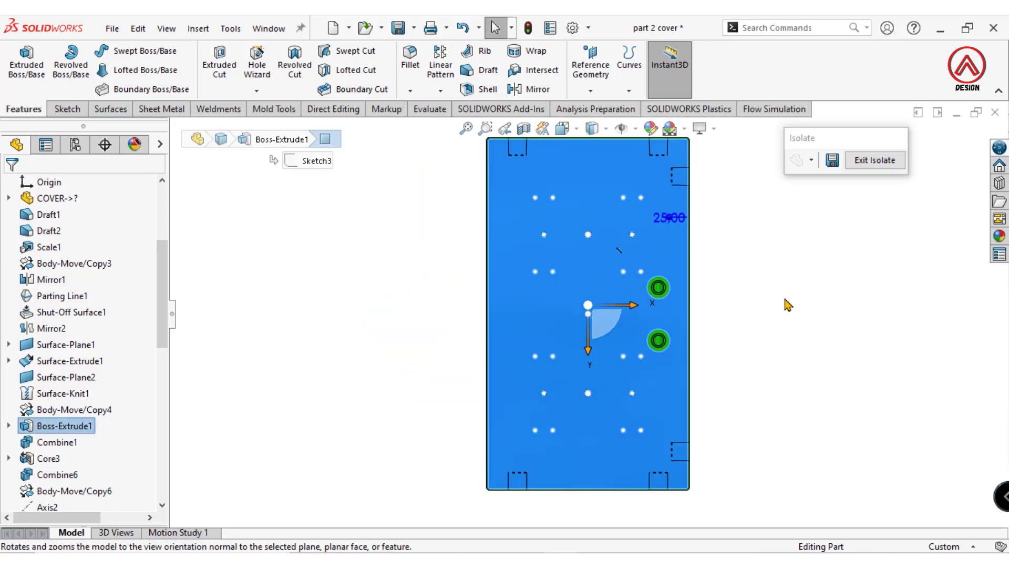
left_click(569, 421)
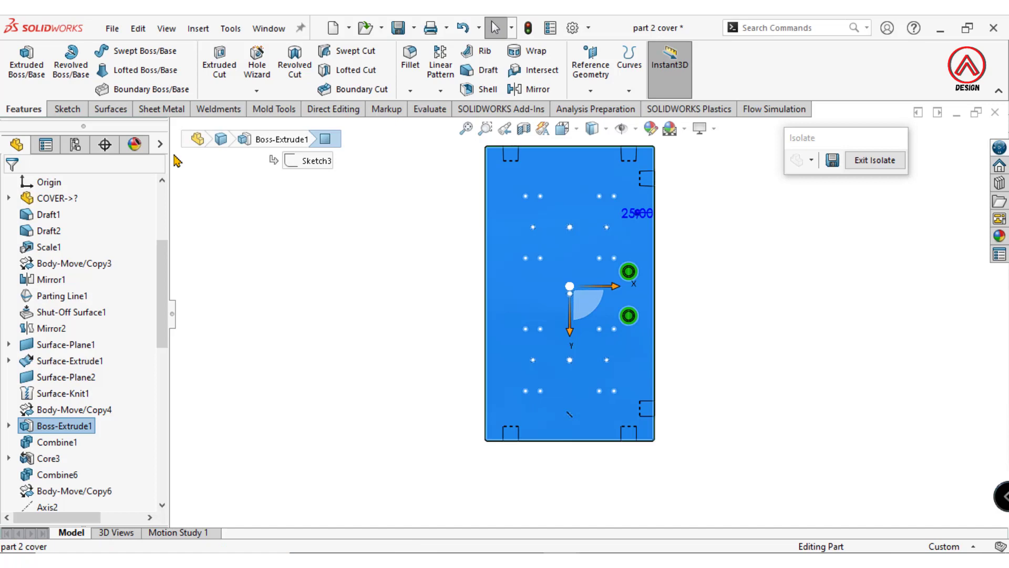
left_click(256, 71)
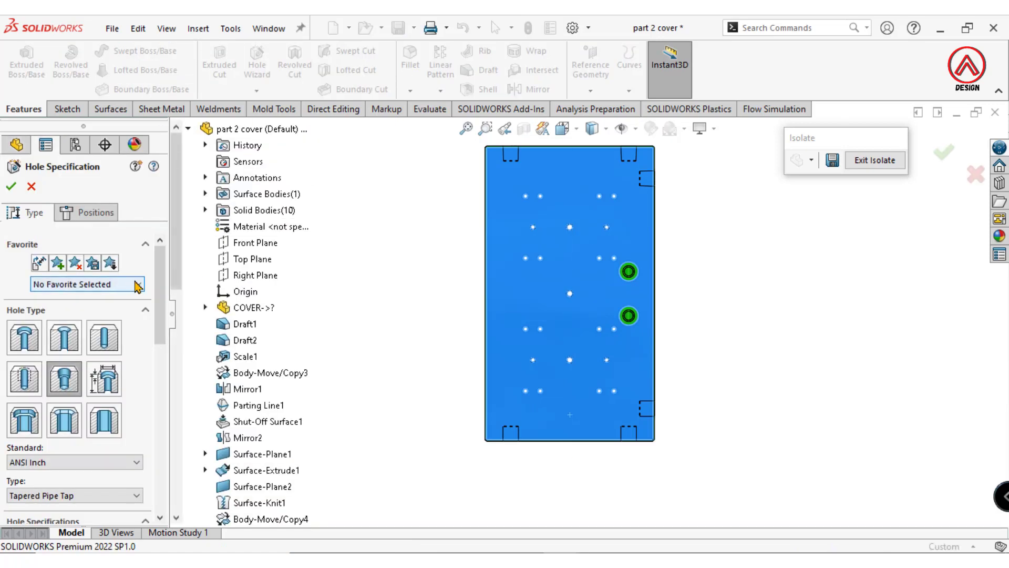
Define the hole type as a straight tap, Bottoming Tapped Hole, to the ISO standard.
left_click(21, 385)
left_click(329, 336)
left_click_drag(163, 330, 152, 376)
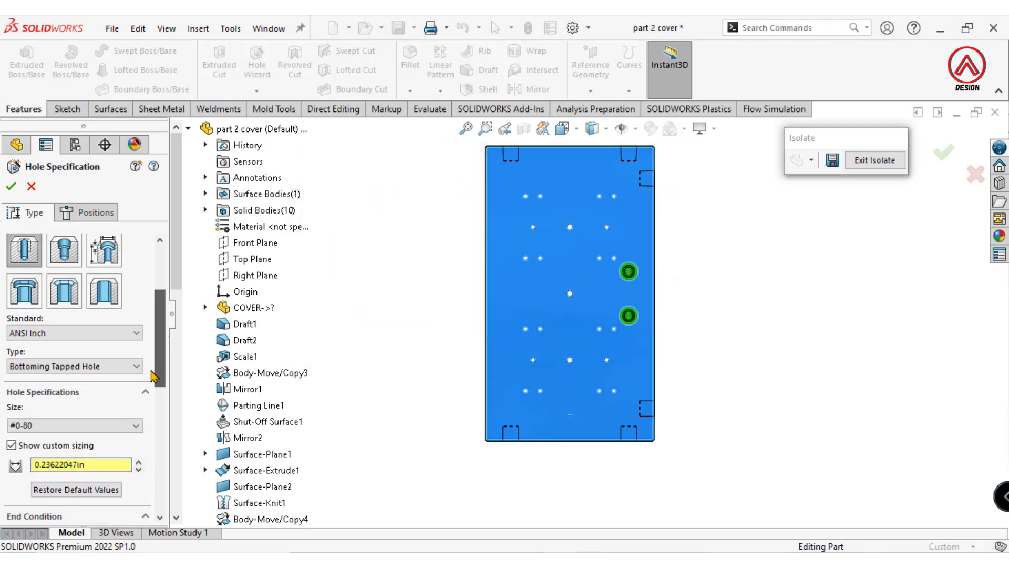
left_click(36, 334)
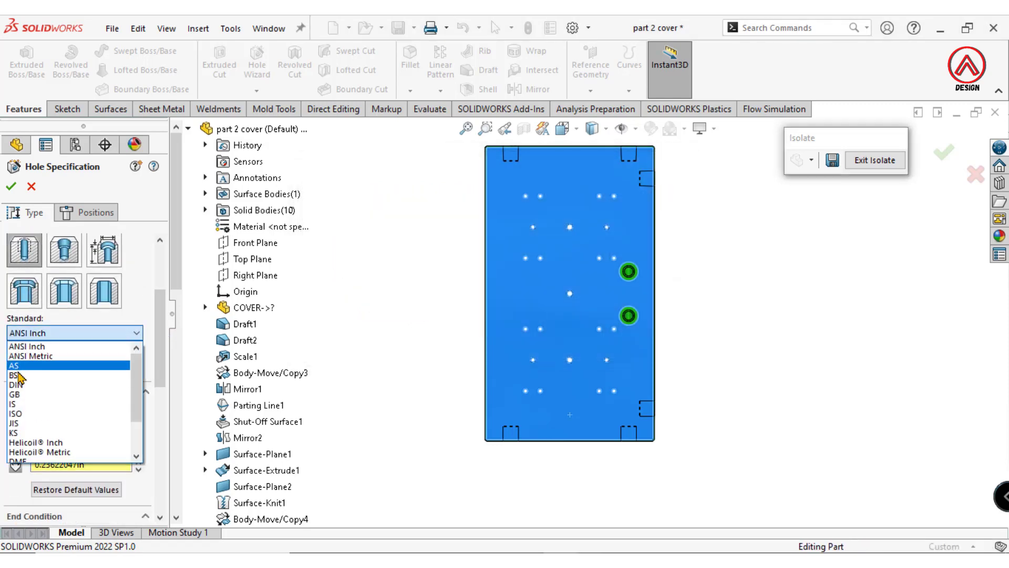
left_click(30, 414)
Set the tapped hole size to M8 with a Blind tap drill end condition.
left_click(68, 424)
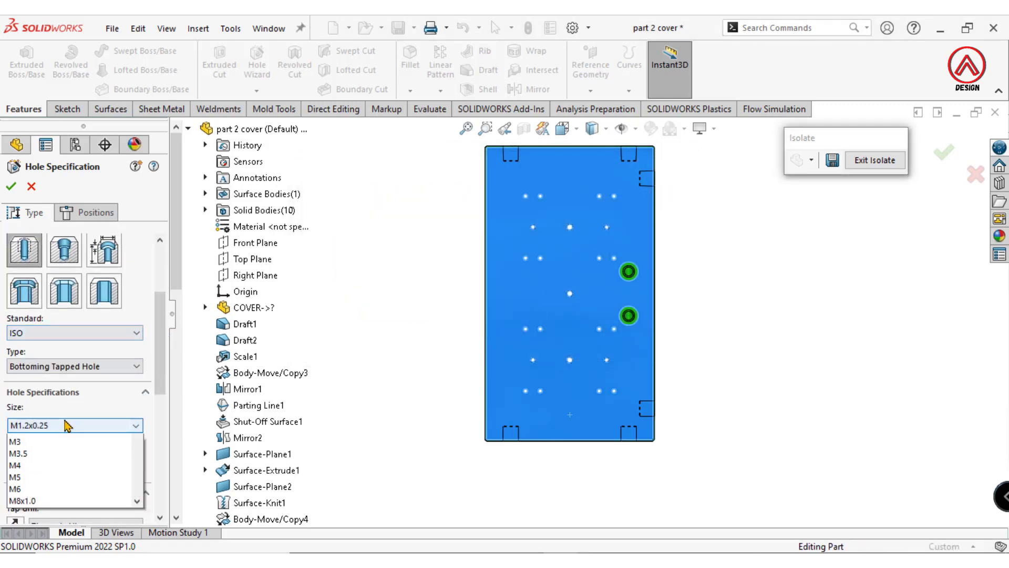
left_click(36, 473)
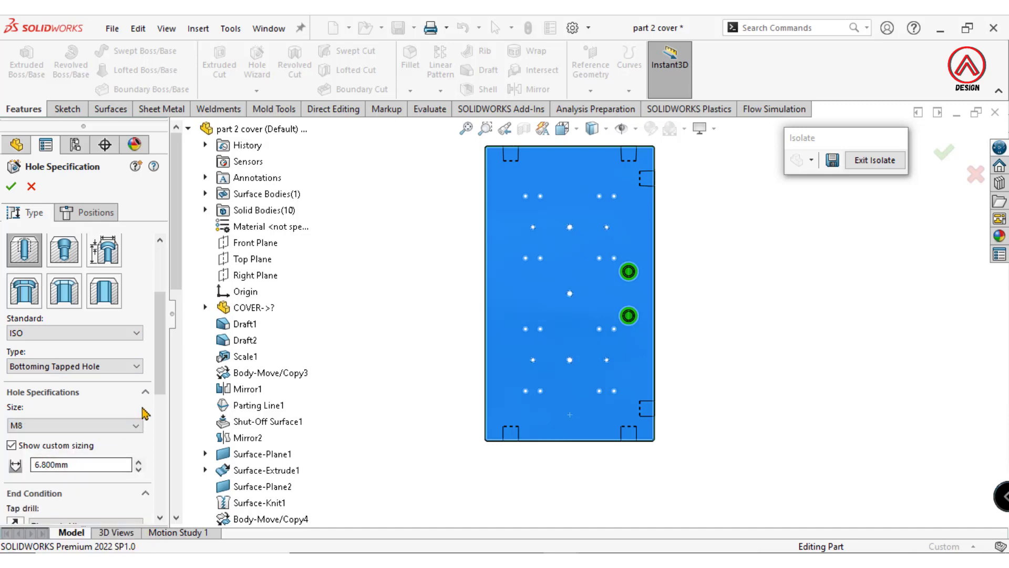
scroll(165, 388, "down", 5)
left_click(124, 342)
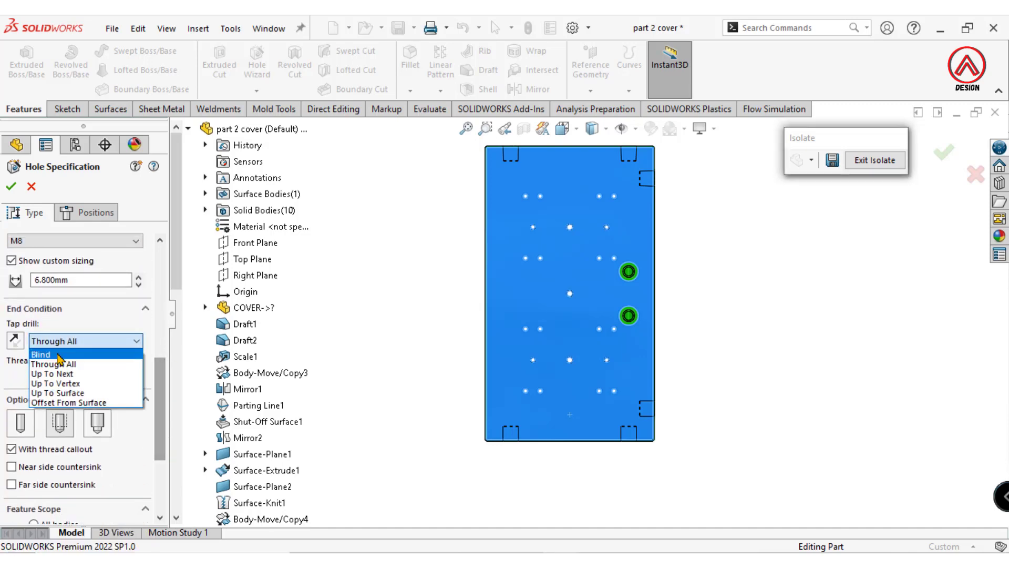
left_click(61, 351)
scroll(163, 428, "down", 3)
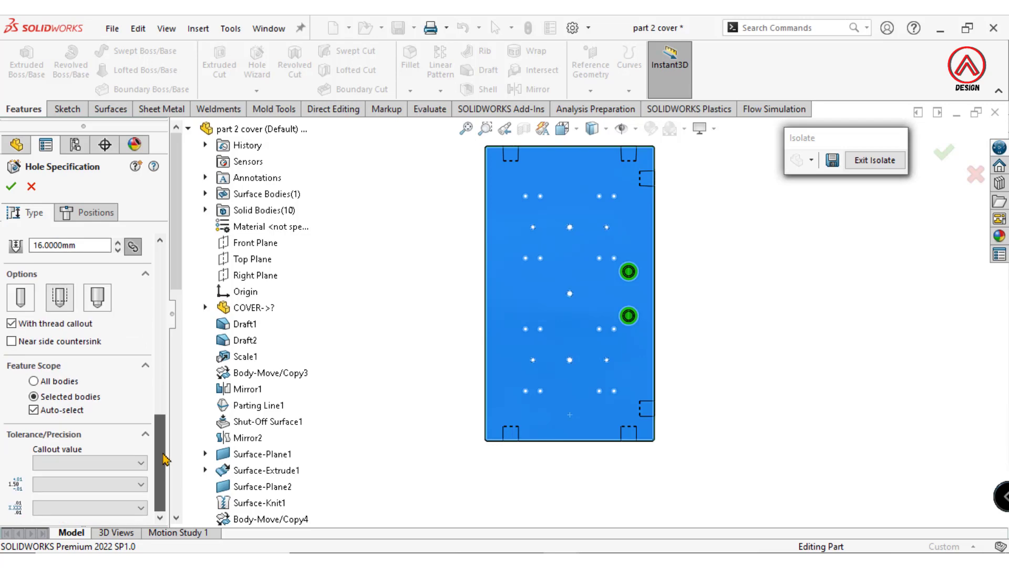
scroll(97, 231, "up", 7)
Show hidden lines and place an M8 hole point on the bottom face, between the last cavity row and the plate's end edge.
left_click(96, 213)
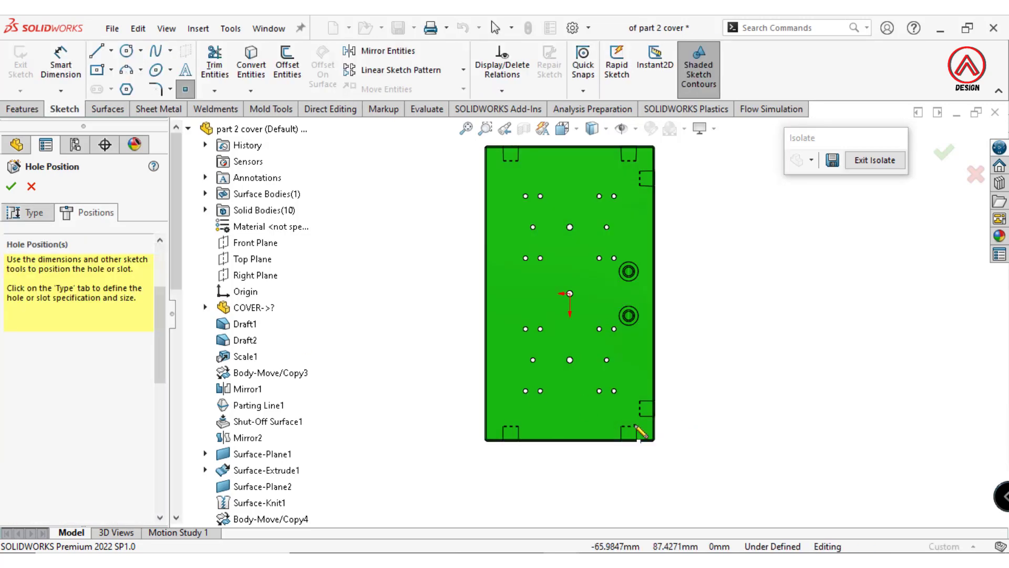
scroll(560, 420, "down", 3)
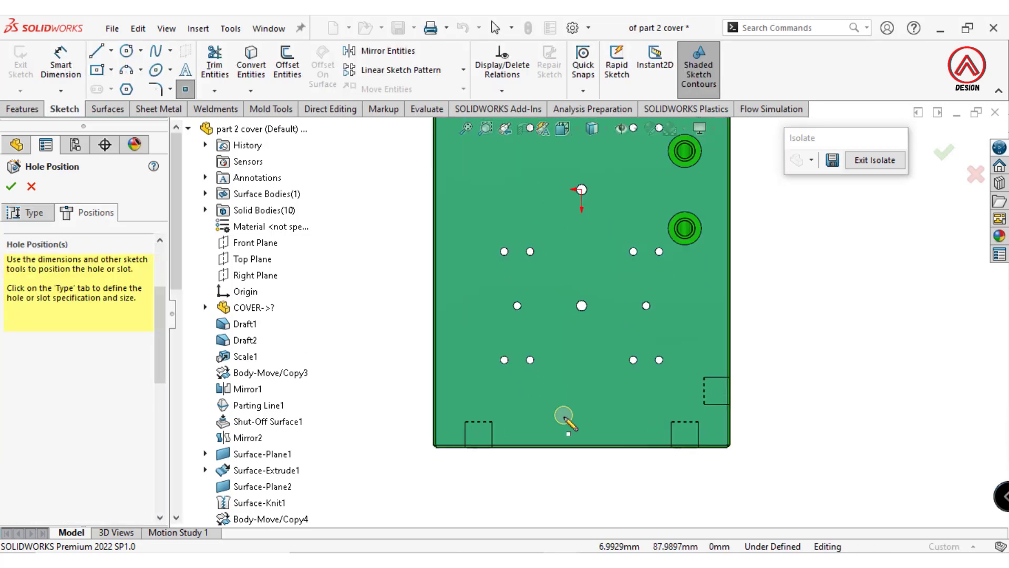
scroll(564, 416, "down", 2)
left_click(591, 129)
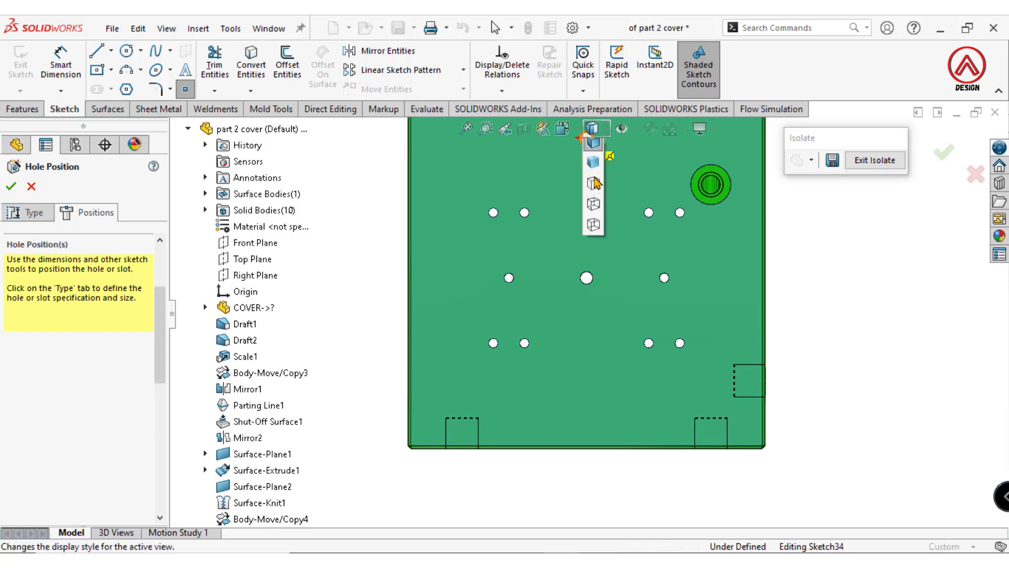
left_click(597, 219)
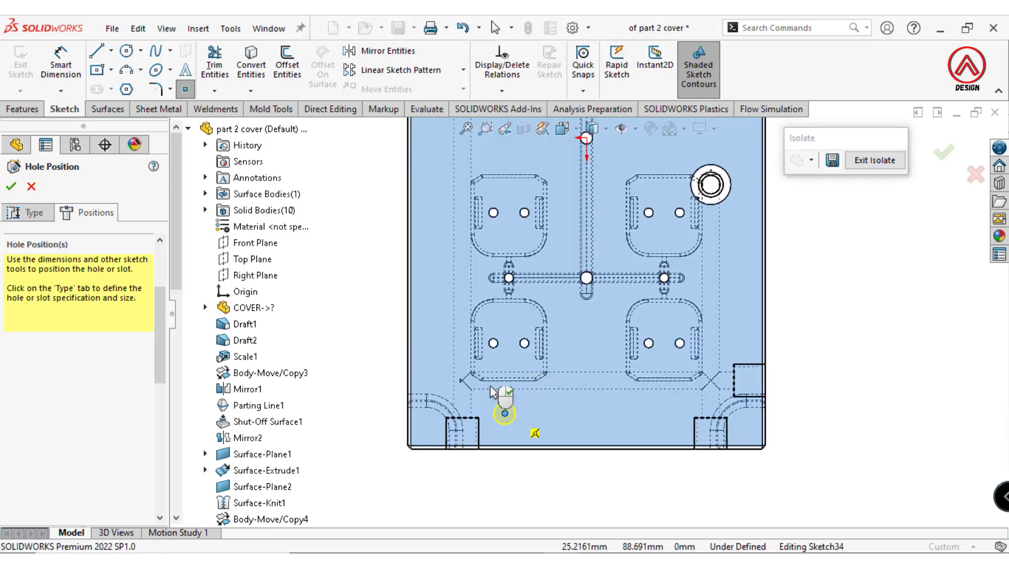
Dimension the hole point 25 mm horizontally from the origin.
left_click(60, 71)
scroll(601, 238, "up", 2)
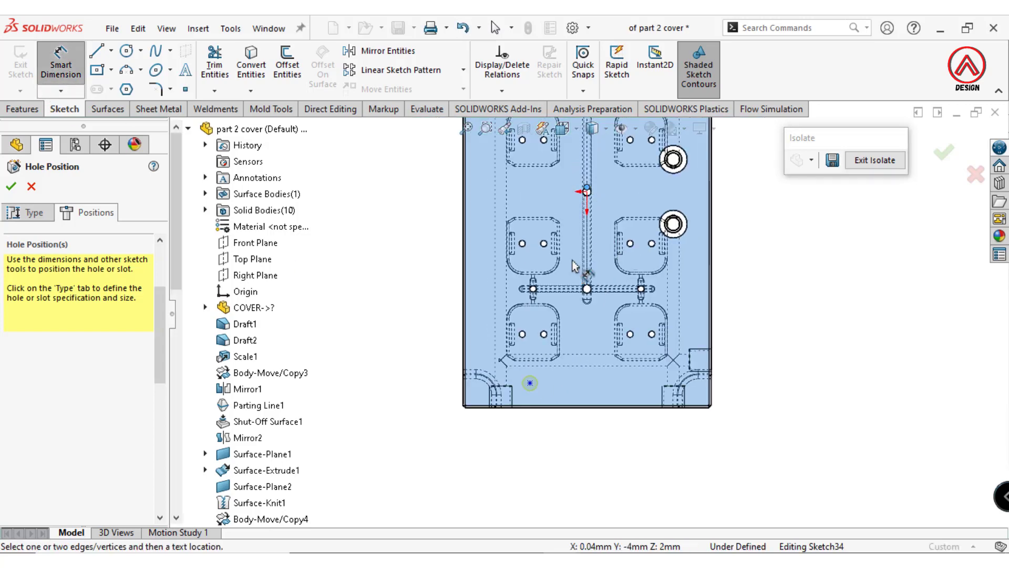
scroll(545, 201, "down", 1)
scroll(545, 201, "down", 2)
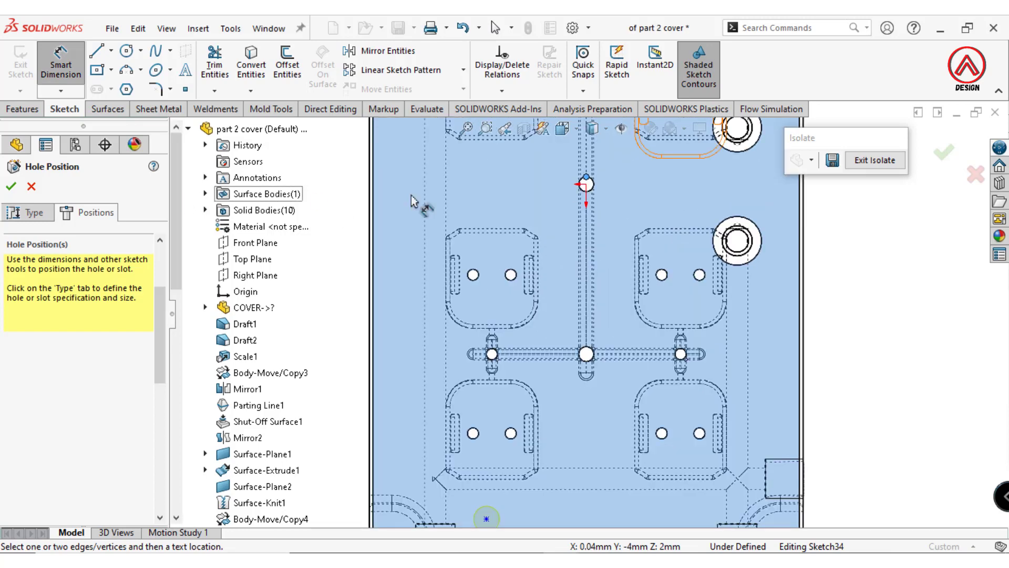
left_click(585, 187)
scroll(553, 439, "up", 2)
scroll(549, 420, "down", 1)
left_click(549, 365)
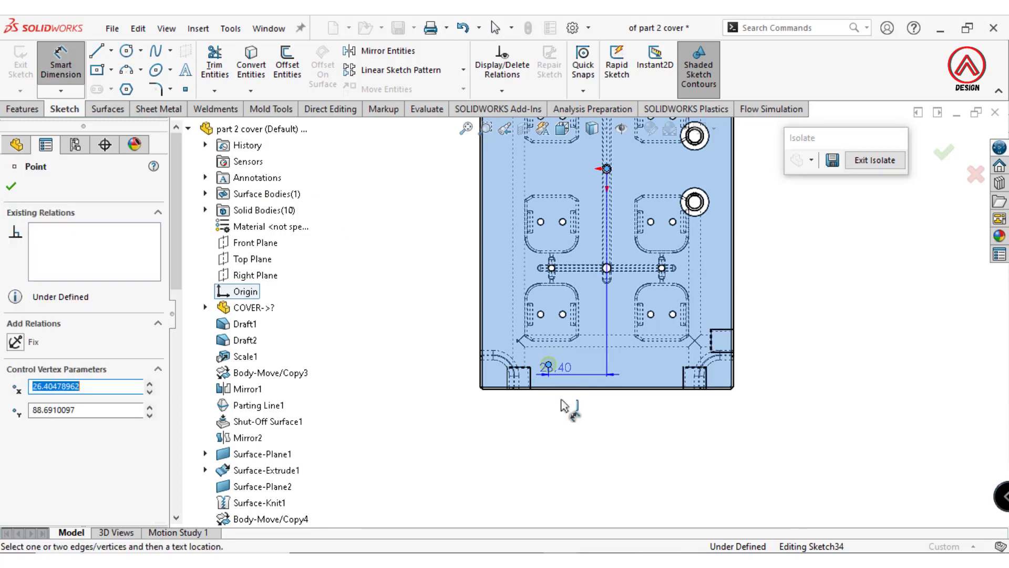
left_click(565, 428)
type("25")
key("Return")
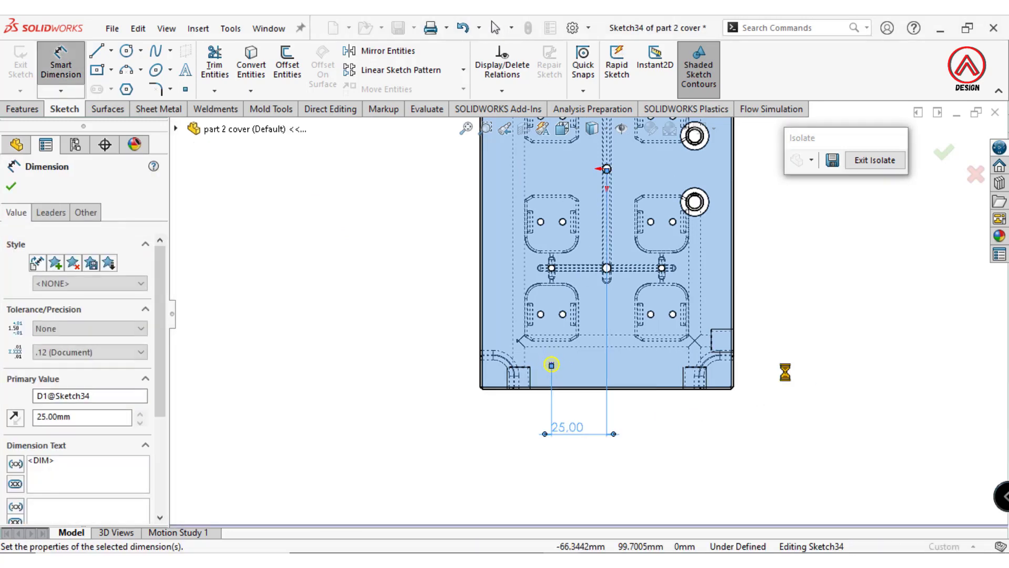
Dimension the hole point 90 mm vertically from the origin.
left_click(552, 365)
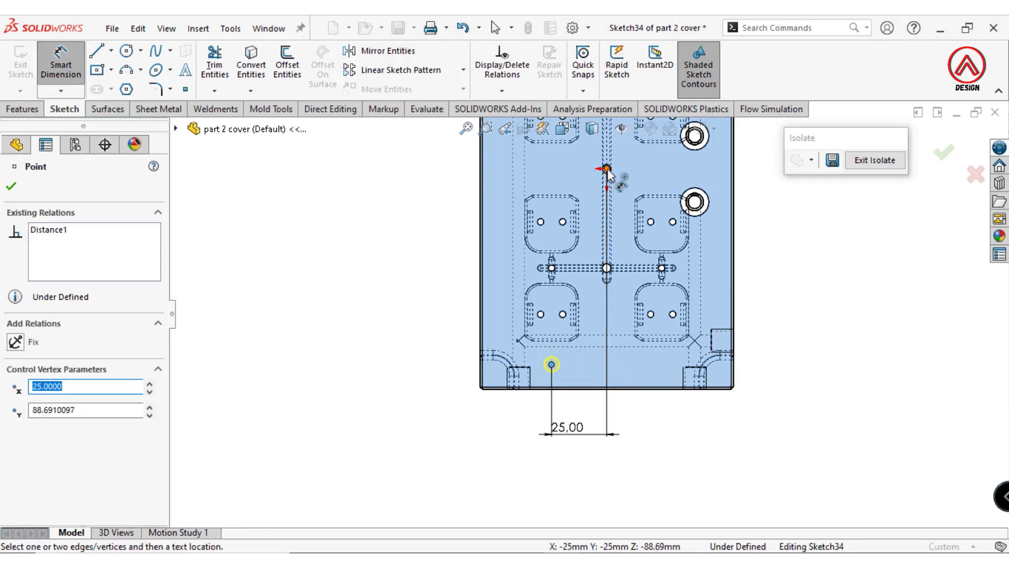
left_click(607, 168)
left_click(421, 240)
type("90")
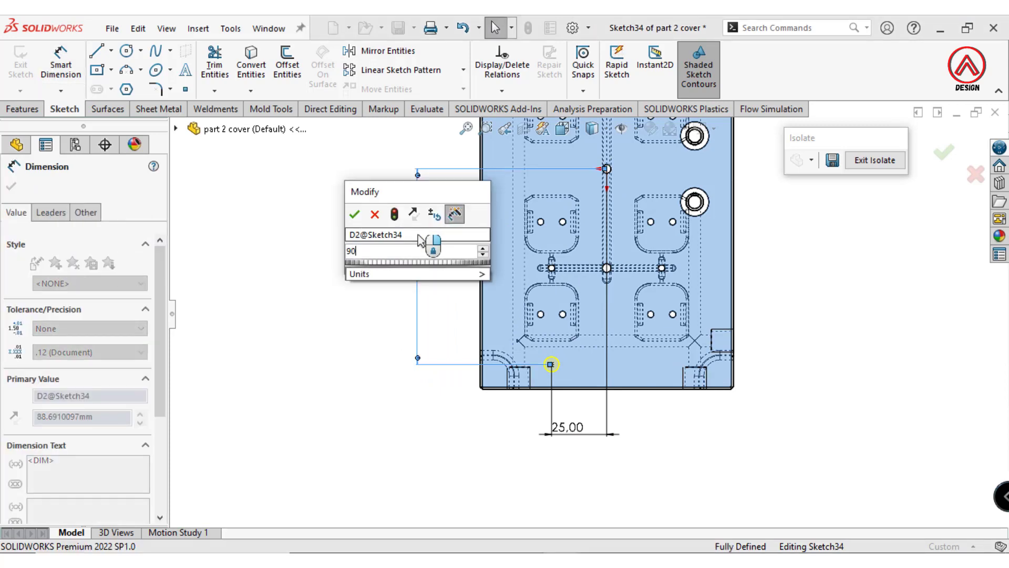
key("Return")
scroll(663, 265, "up", 2)
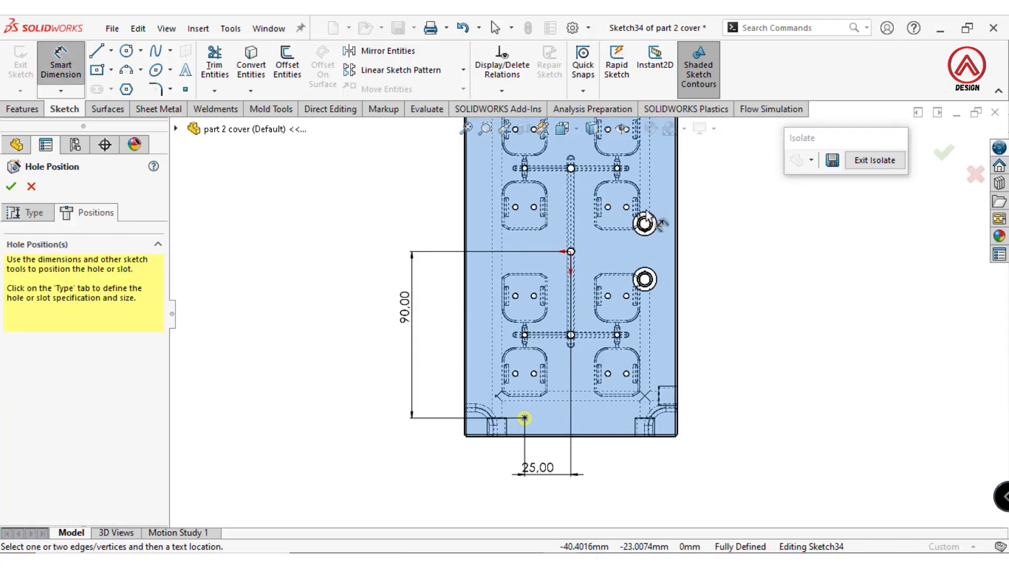
Add a second M8 hole point between the middle cavity rows and dimension it 20 mm horizontally from the origin.
left_click(185, 89)
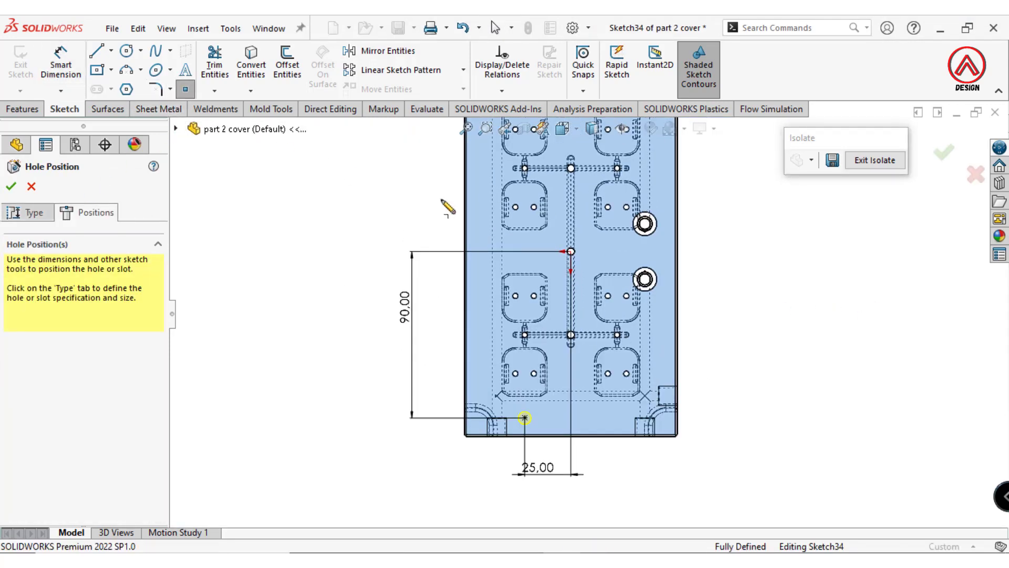
scroll(555, 273, "down", 4)
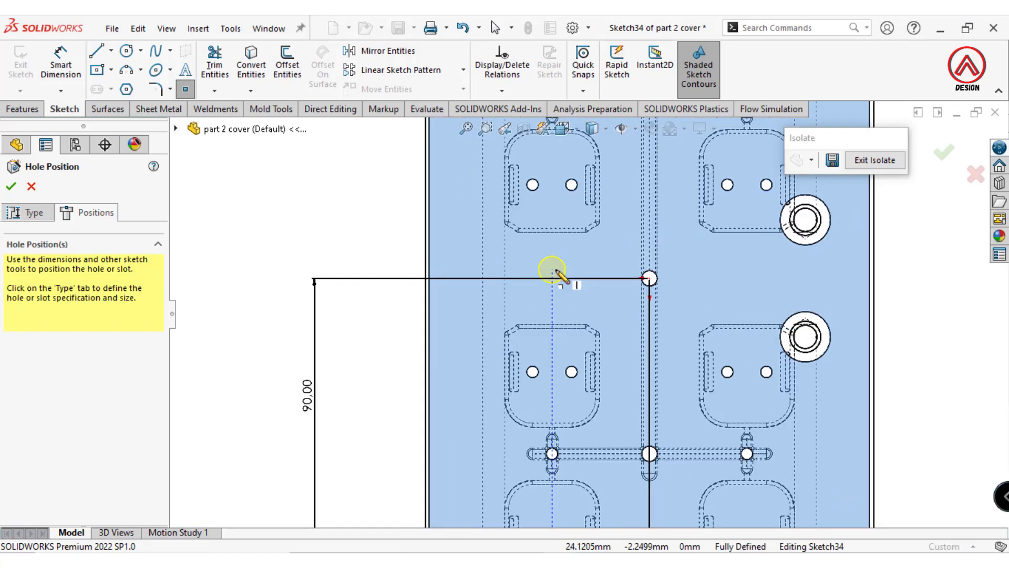
left_click(577, 278)
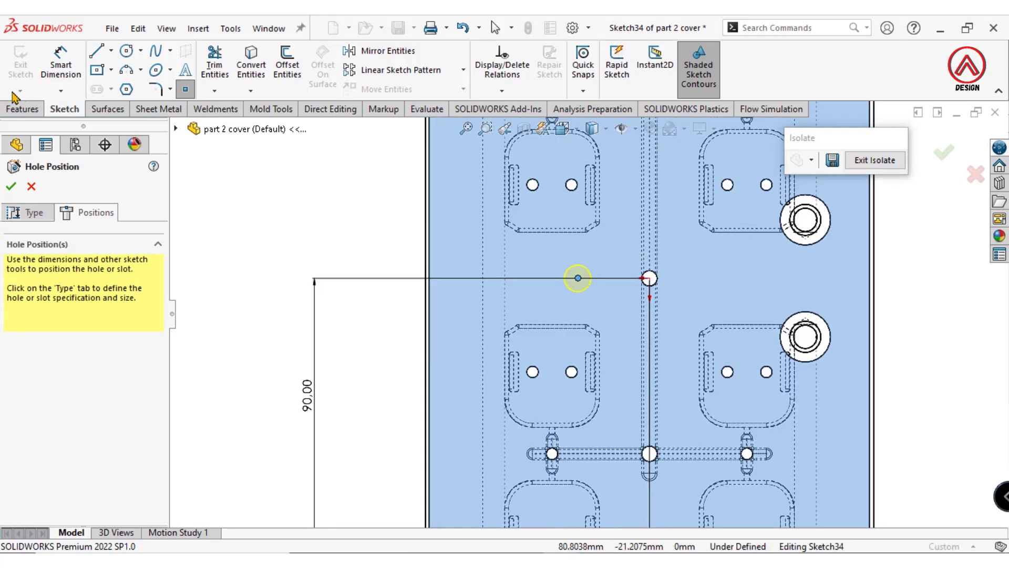
left_click(61, 66)
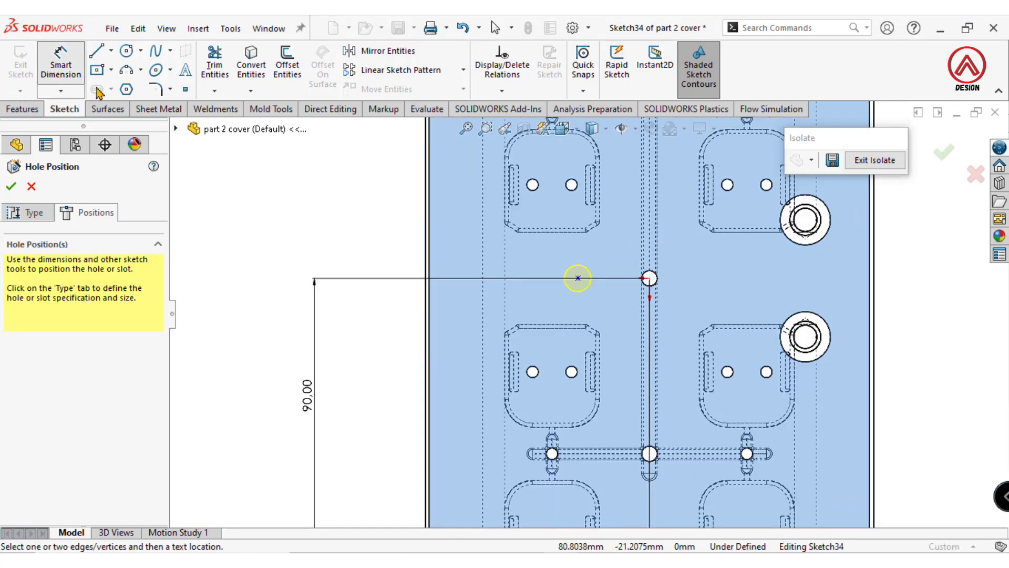
left_click(578, 277)
left_click(649, 278)
left_click(621, 246)
type("20")
key("Return")
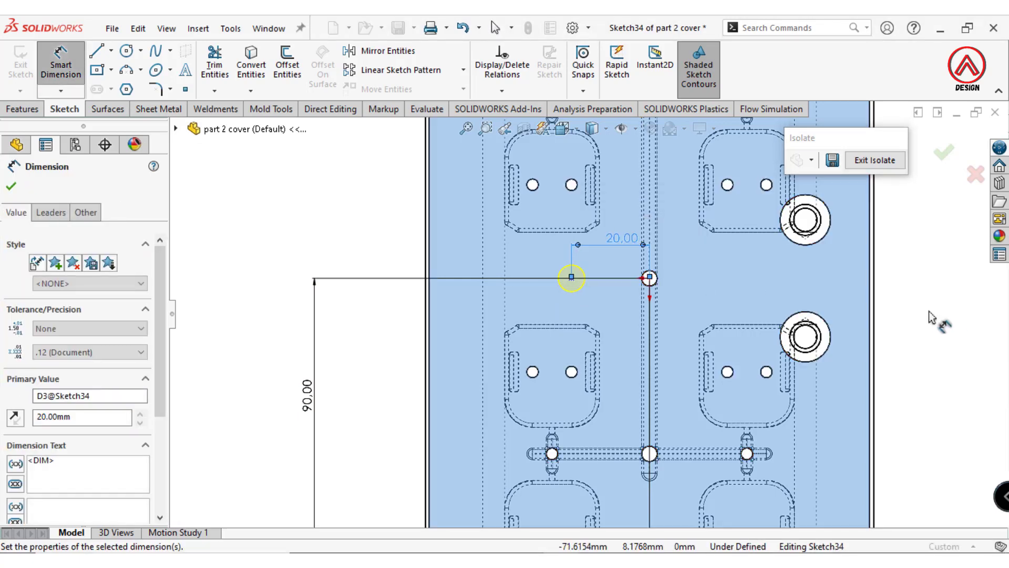
Constrain the second hole point horizontal with the origin.
left_click(929, 318)
scroll(750, 267, "down", 3)
key("Escape")
left_click(441, 287)
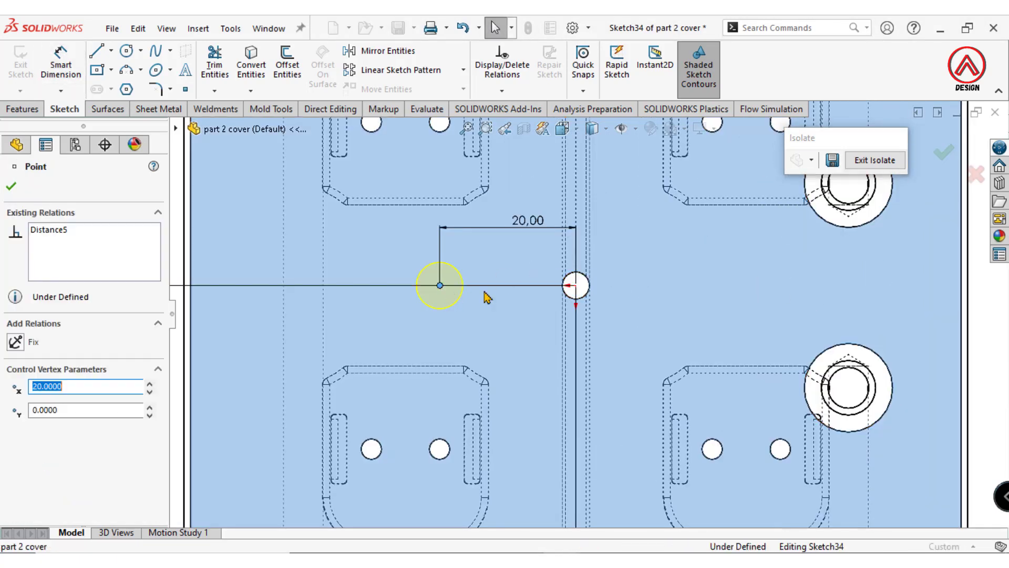
left_click(577, 286, "ctrl")
left_click(622, 224)
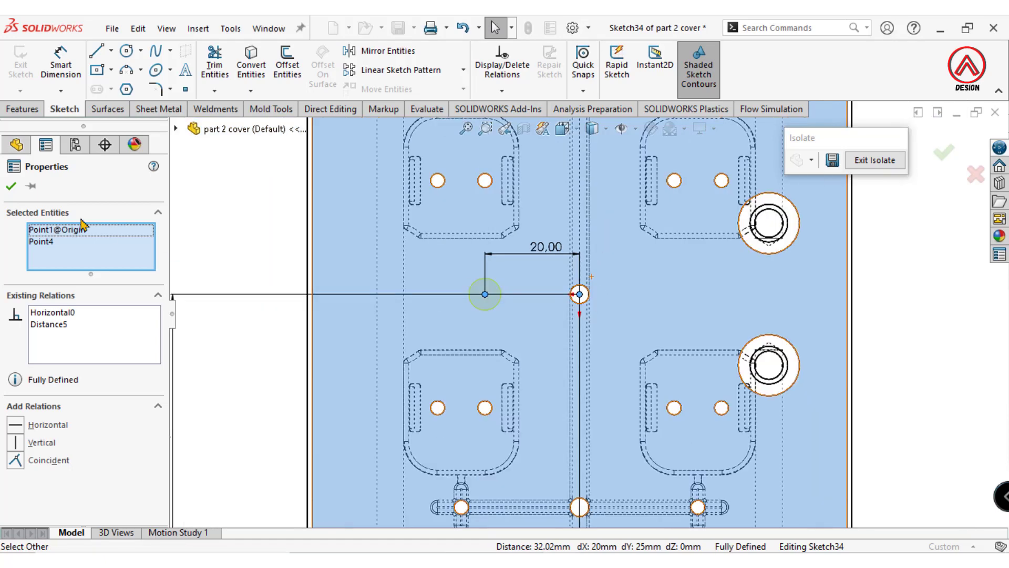
left_click(13, 186)
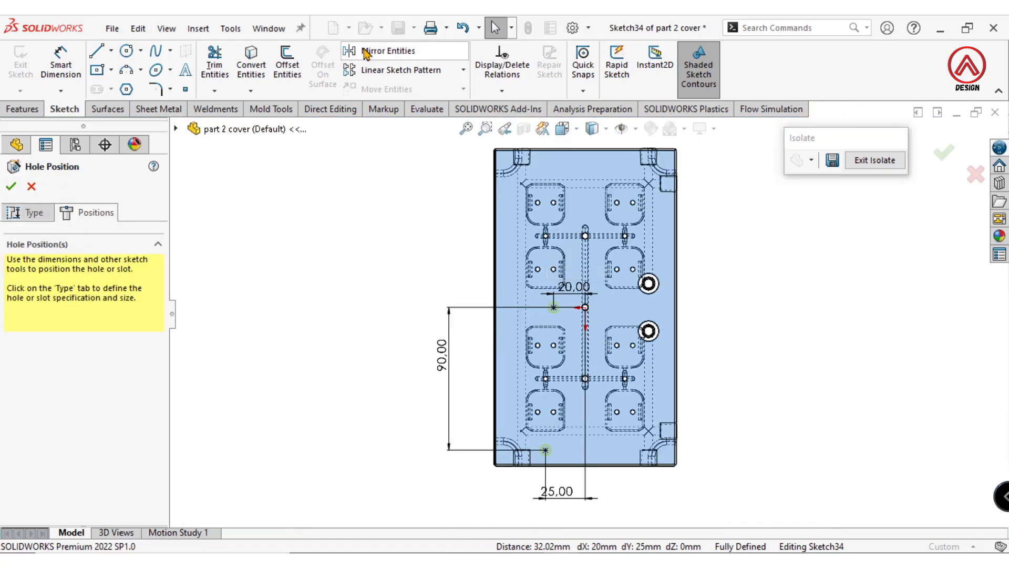
Mirror the hole point near the plate's end edge about the Front Plane.
left_click(367, 54)
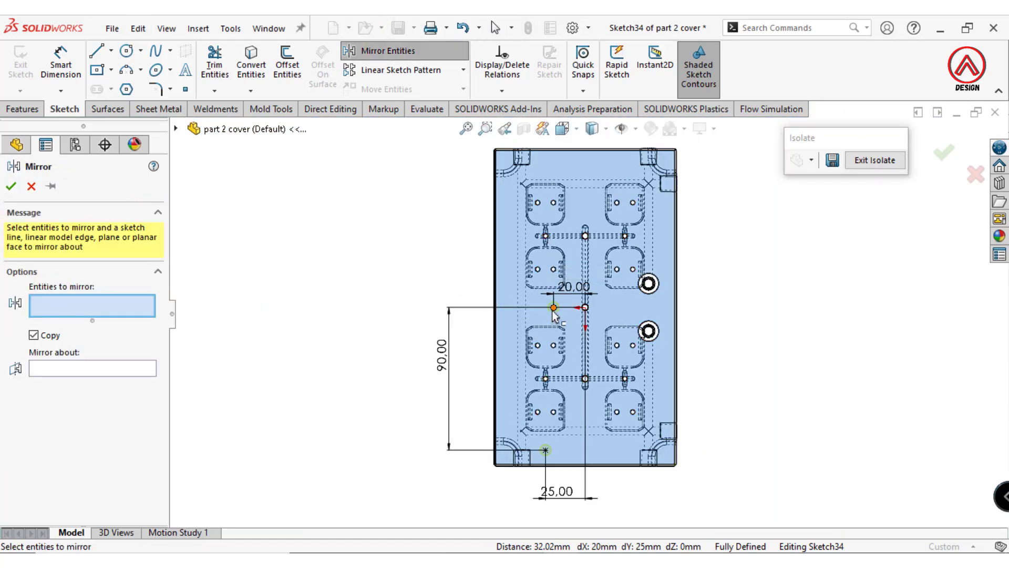
left_click(546, 456)
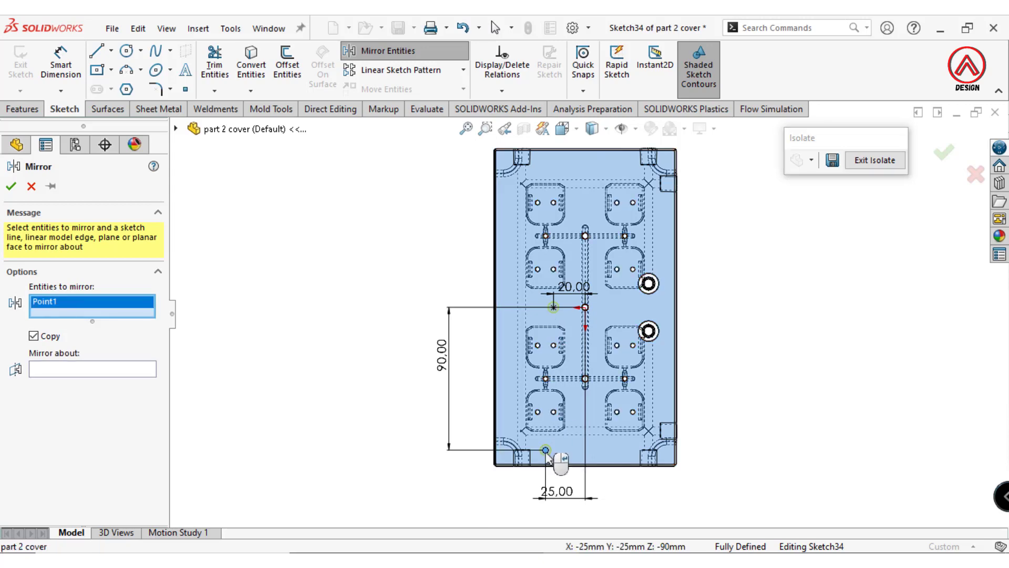
left_click(91, 370)
left_click(185, 127)
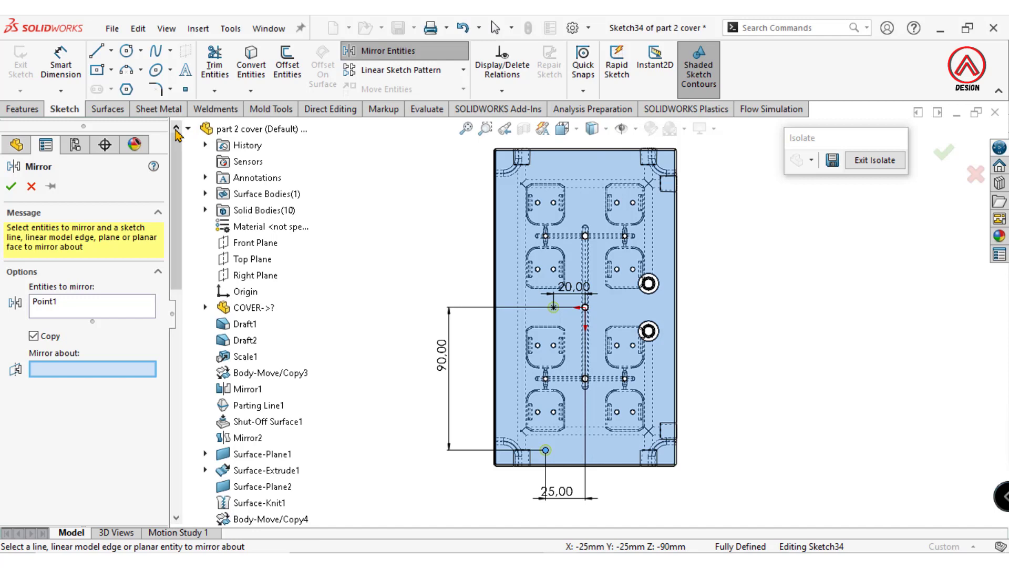
left_click(255, 243)
left_click(11, 186)
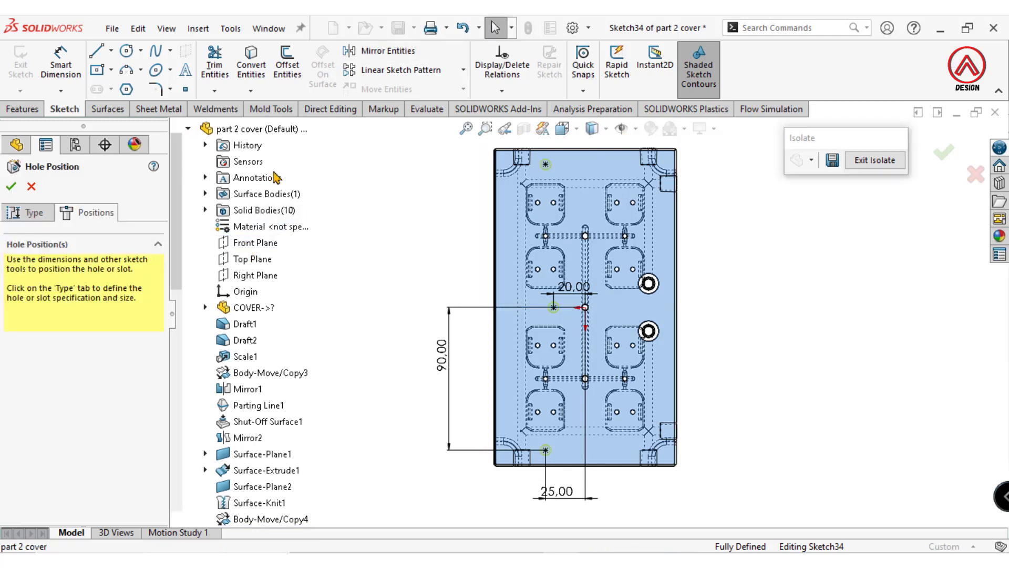
Mirror the three hole points about the Right Plane to the other half of the bottom face.
left_click(368, 52)
left_click(546, 164)
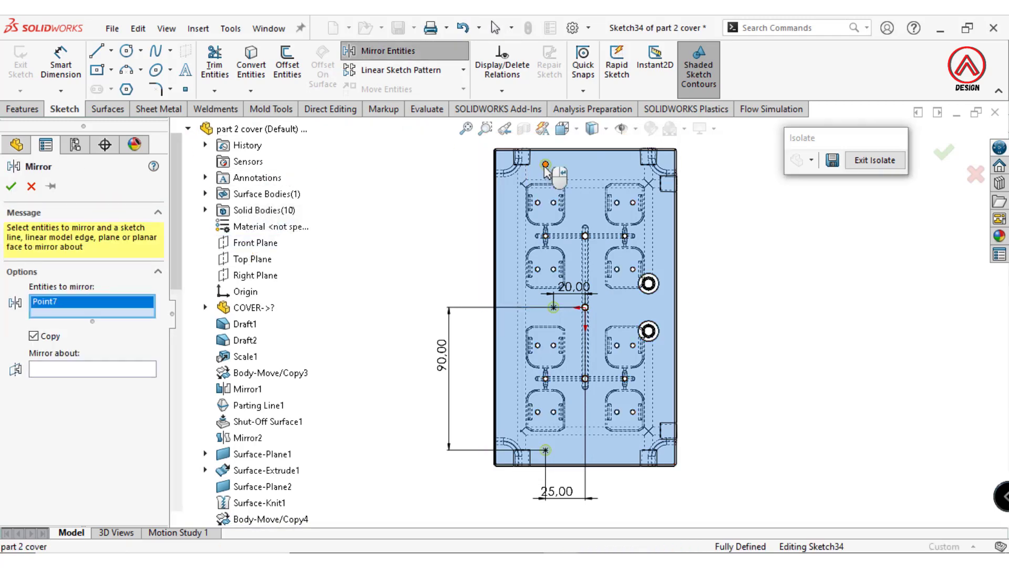
left_click(553, 307)
left_click(546, 451)
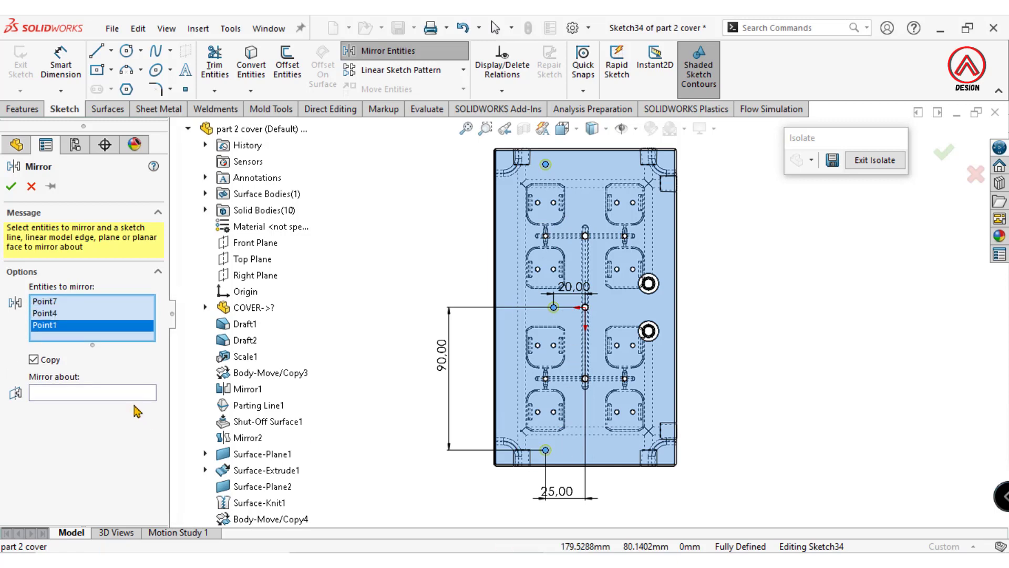
left_click(92, 392)
left_click(256, 275)
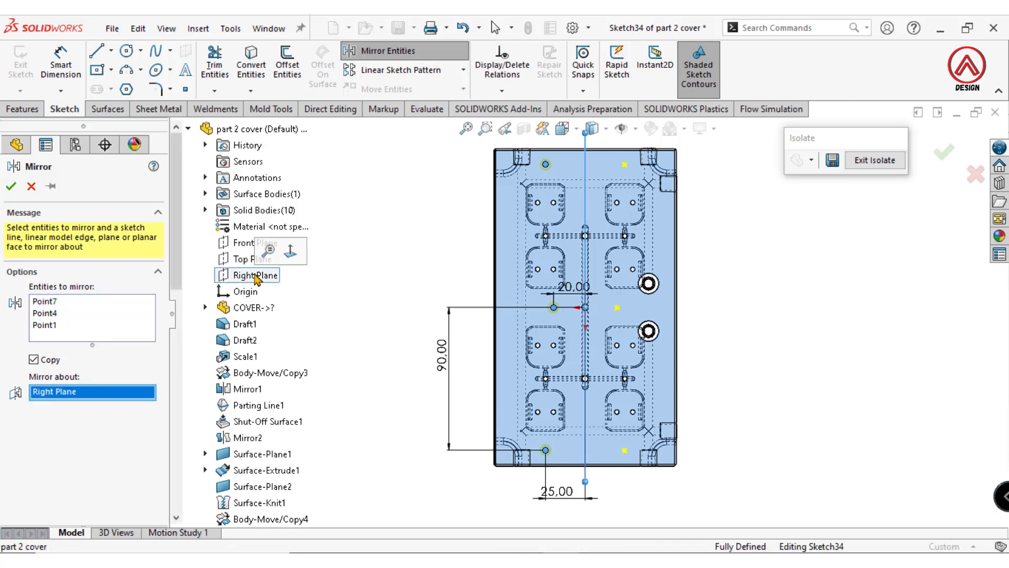
left_click(10, 186)
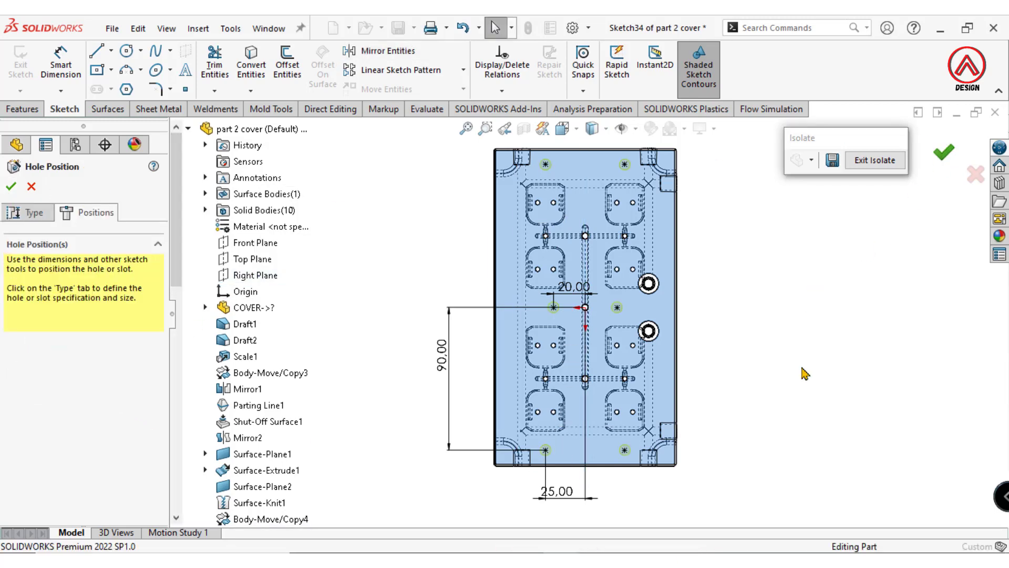
Restore the shaded with edges display and exit the isolated view of the green mold plate.
middle_click_drag(762, 379, 660, 361)
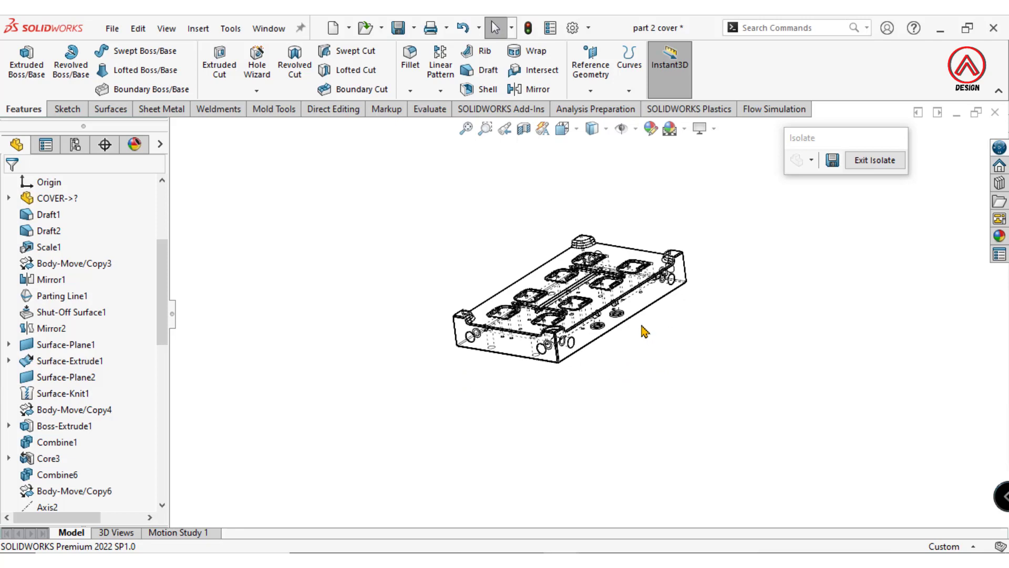
scroll(526, 299, "down", 5)
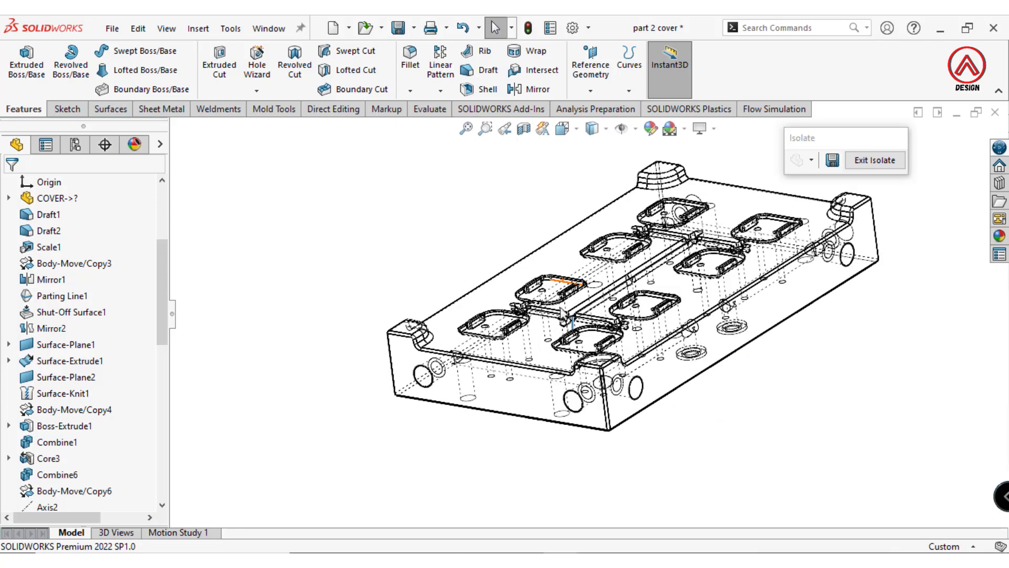
left_click(606, 128)
left_click(594, 151)
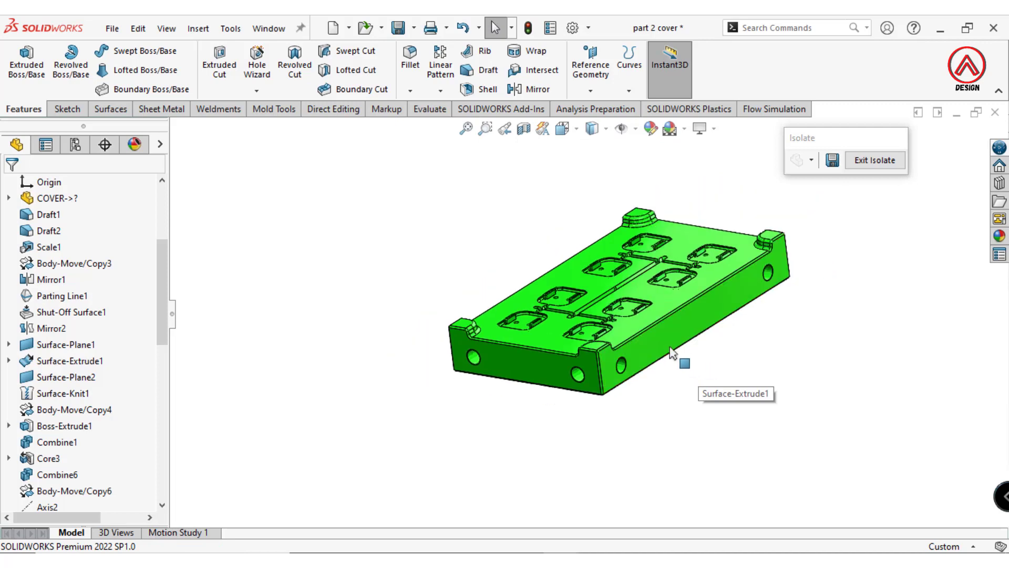
scroll(678, 357, "up", 3)
left_click(874, 160)
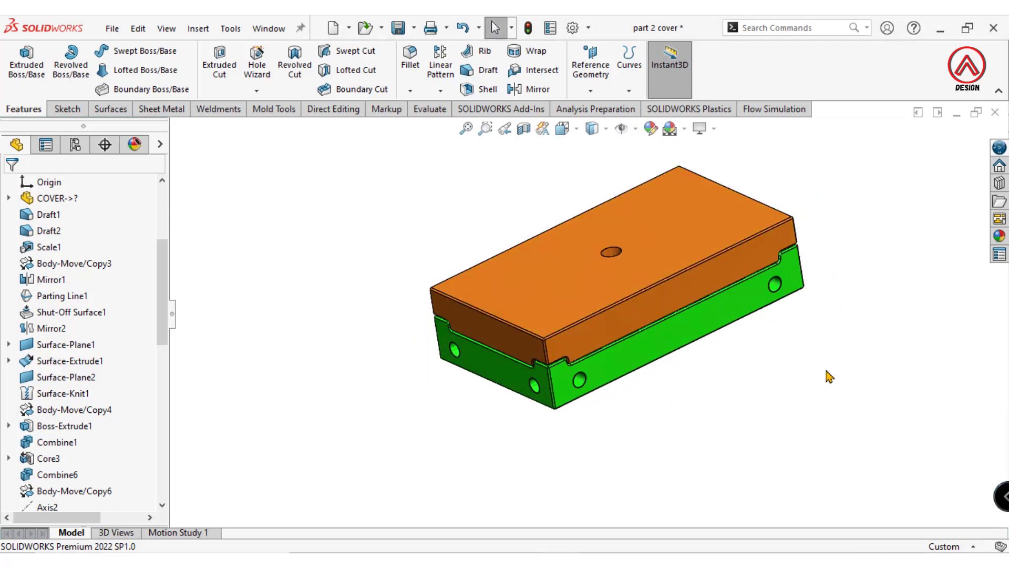
Examine the 1/8 NPT tapped hole specification on the green plate's long side, viewed normal to that side.
middle_click_drag(605, 294, 576, 228)
scroll(565, 315, "down", 6)
left_click(497, 304)
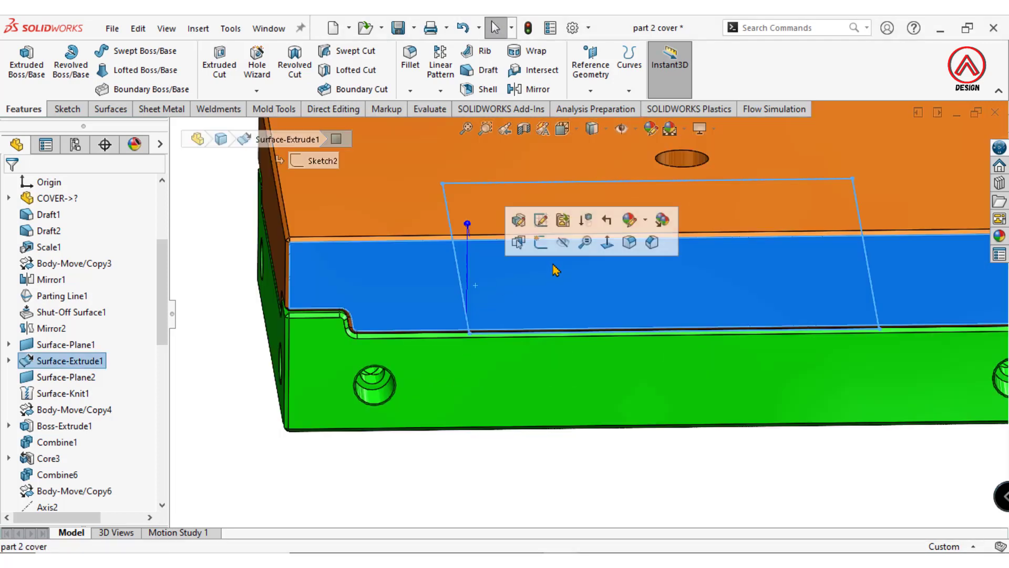
left_click(606, 256)
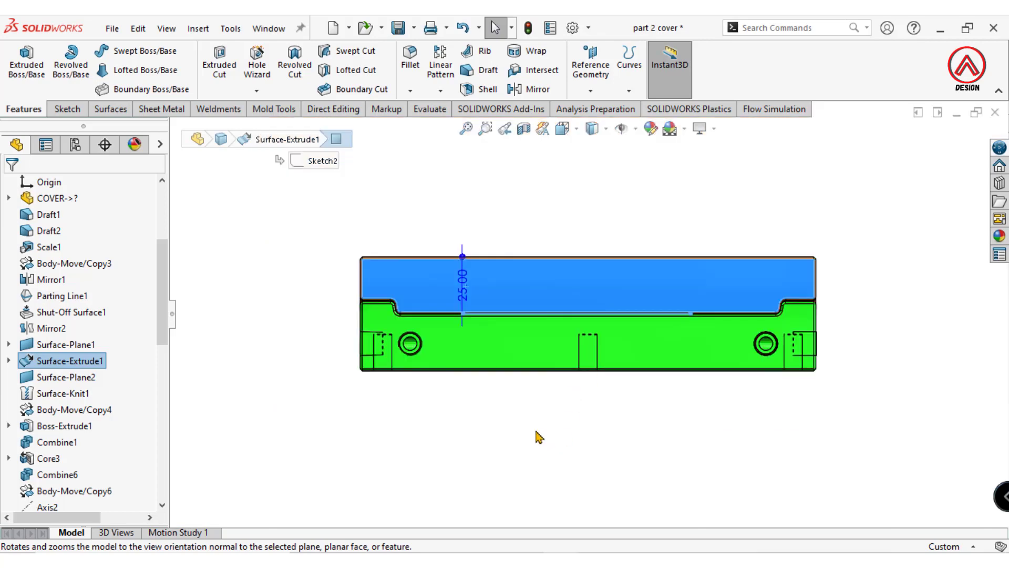
scroll(479, 331, "down", 6)
left_click(409, 327)
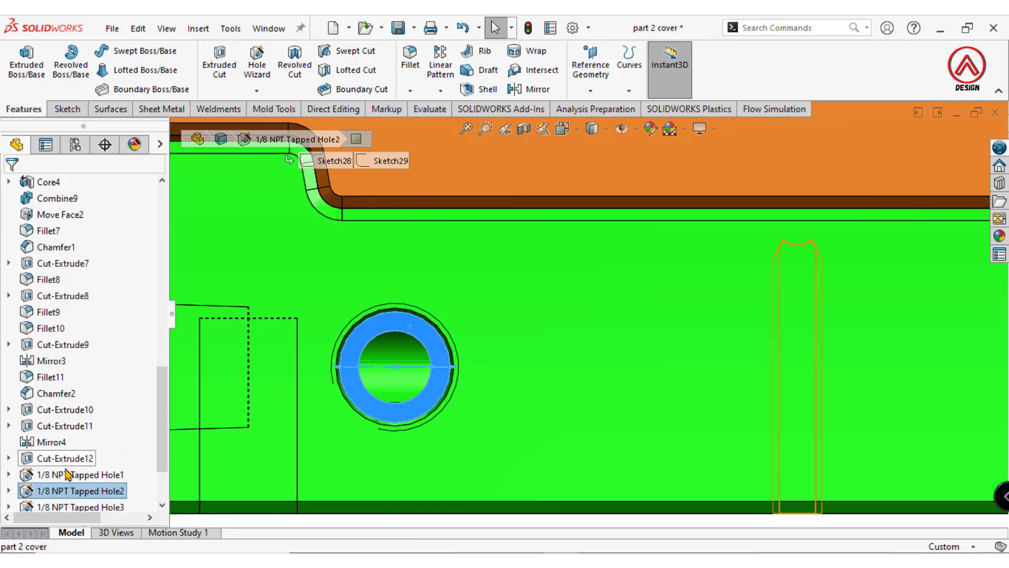
scroll(47, 461, "down", 1)
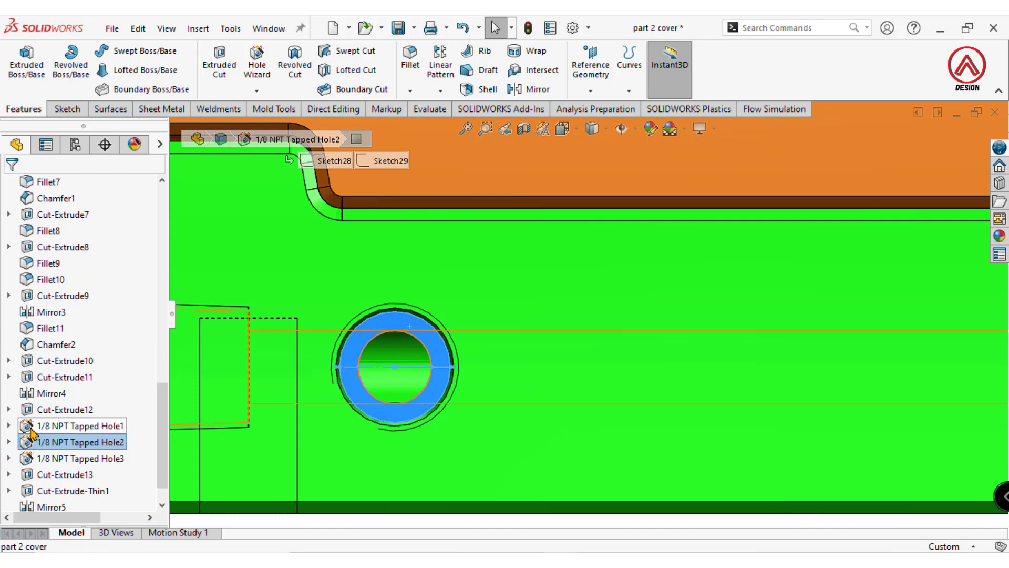
left_click(33, 441)
left_click(43, 391)
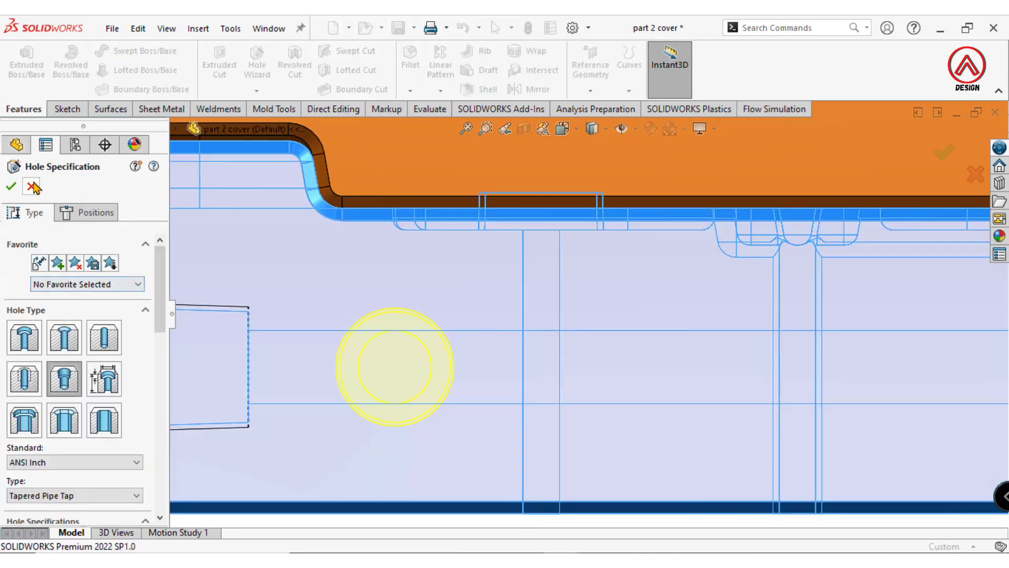
left_click(33, 187)
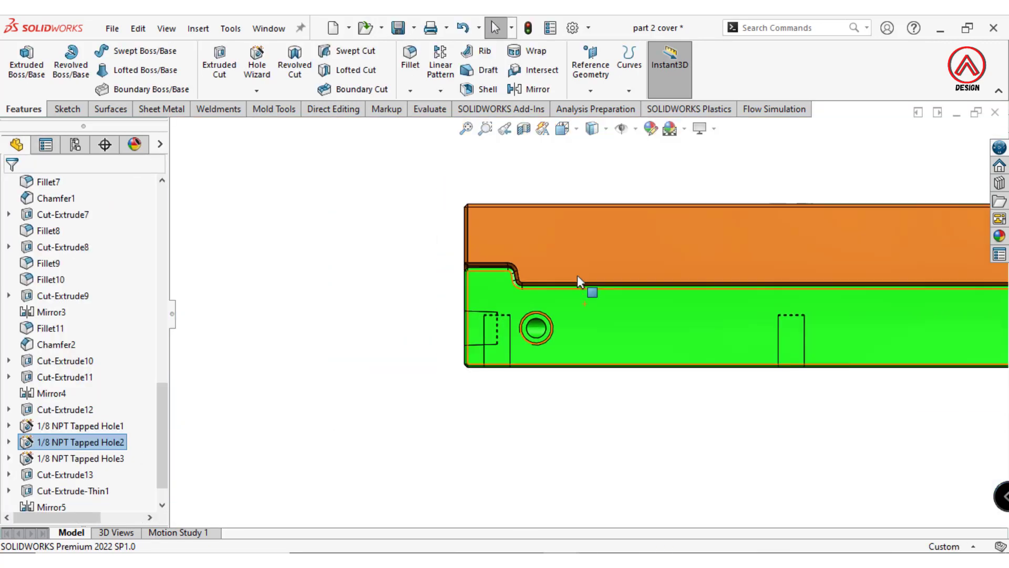
Place a tapered pipe tap hole point on the orange plate's long side face near its end, with hidden lines visible.
left_click(537, 242)
left_click(256, 69)
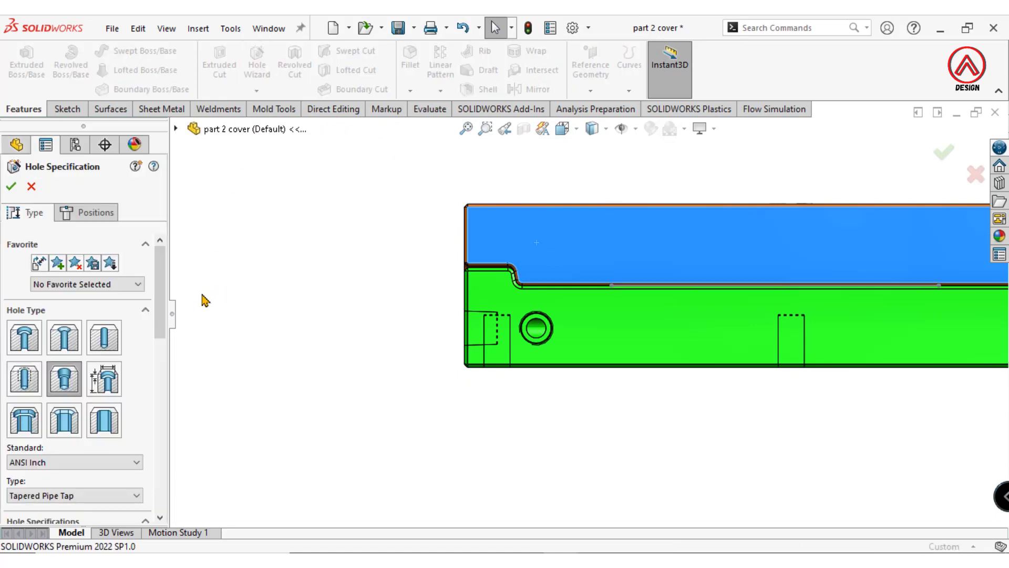
left_click_drag(164, 312, 112, 239)
left_click(92, 213)
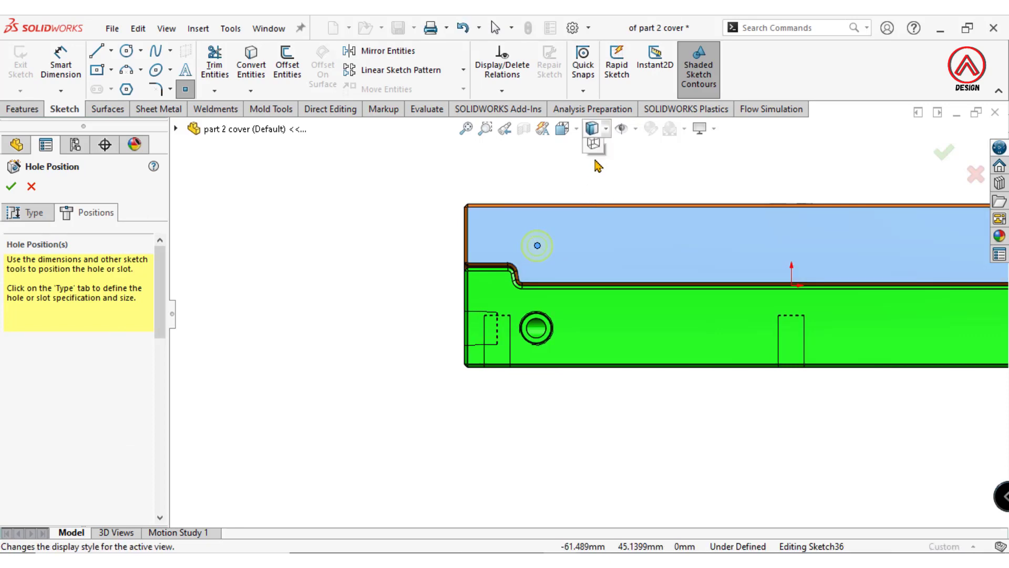
left_click(592, 128)
left_click(594, 213)
scroll(715, 199, "up", 2)
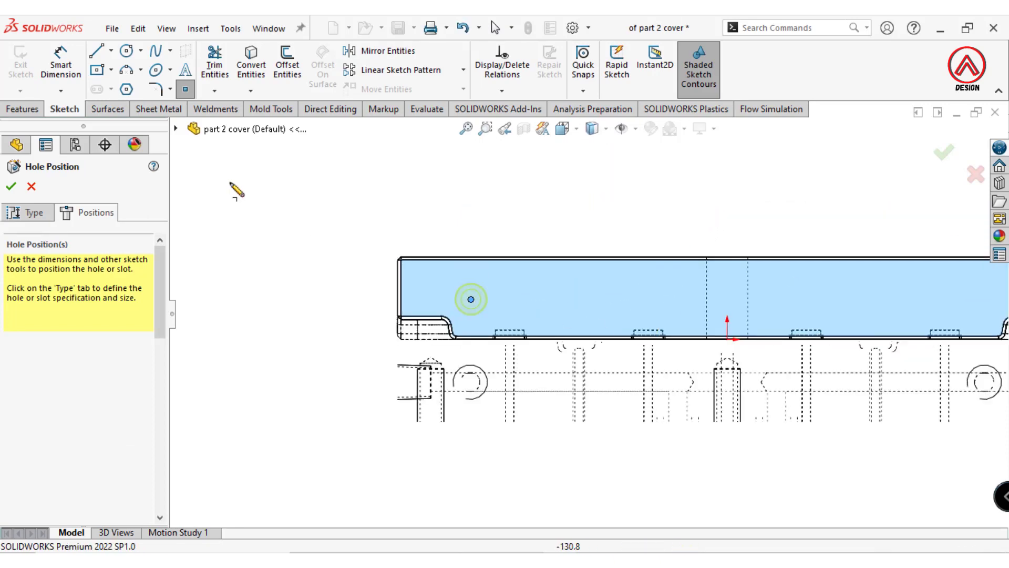
Dimension the pipe tap hole point 78 mm horizontally from the origin.
left_click(61, 66)
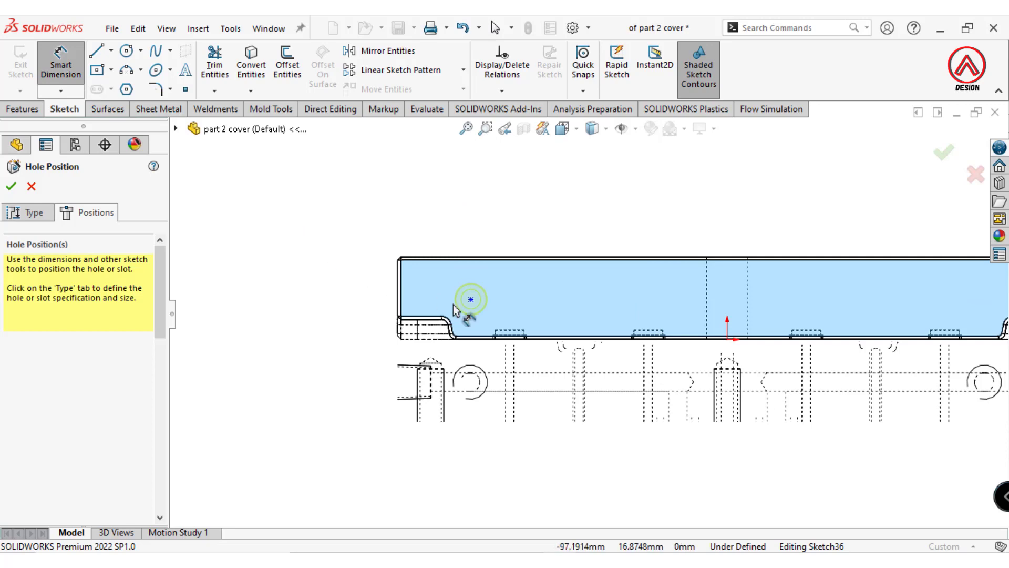
left_click(471, 300)
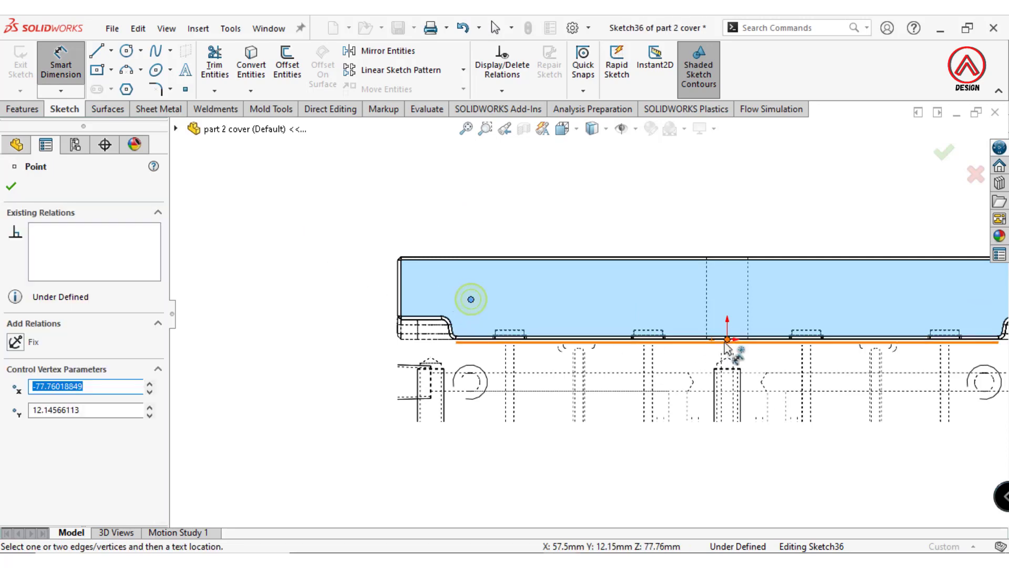
left_click(727, 339)
left_click(644, 200)
type("78")
key("Return")
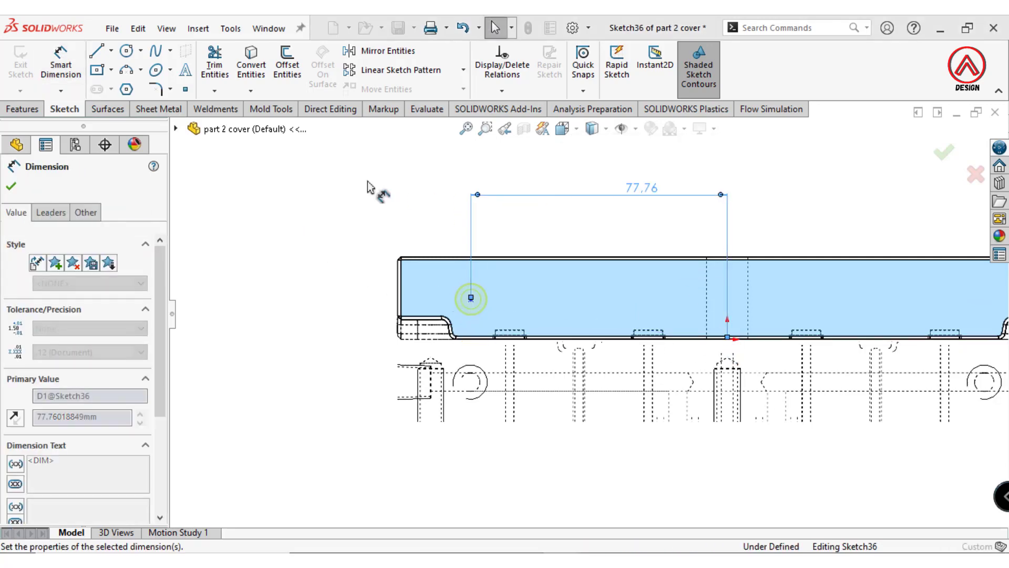
Dimension the pipe tap hole point 12 mm vertically from the orange plate's top corner.
scroll(425, 301, "up", 2)
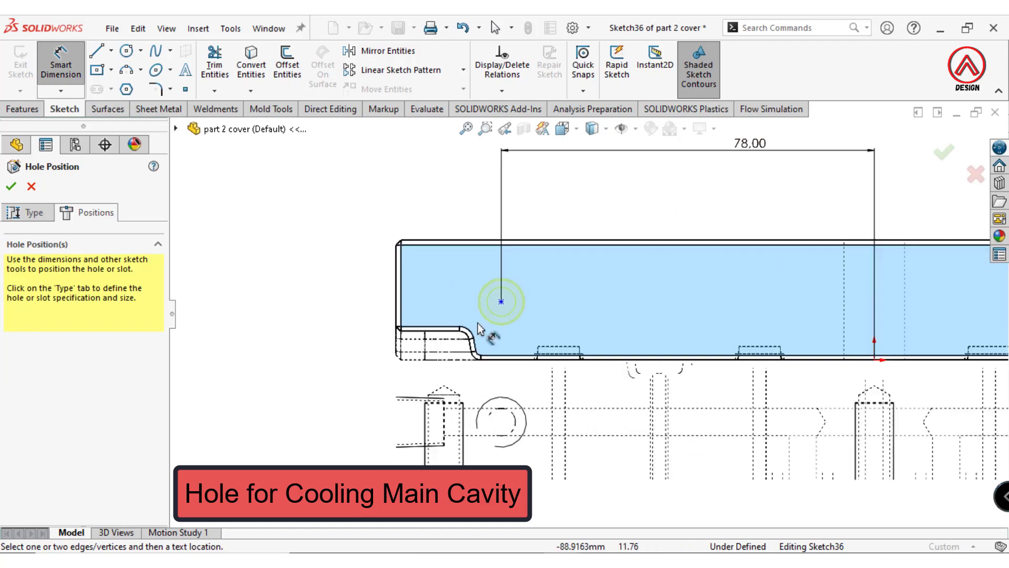
left_click(501, 307)
left_click(400, 241)
left_click(308, 269)
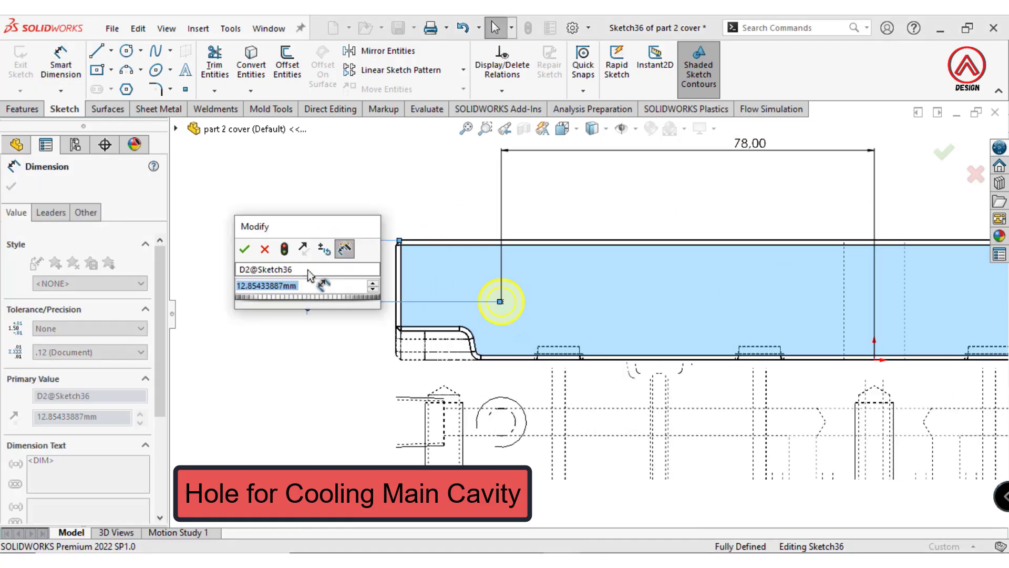
type("12")
key("Return")
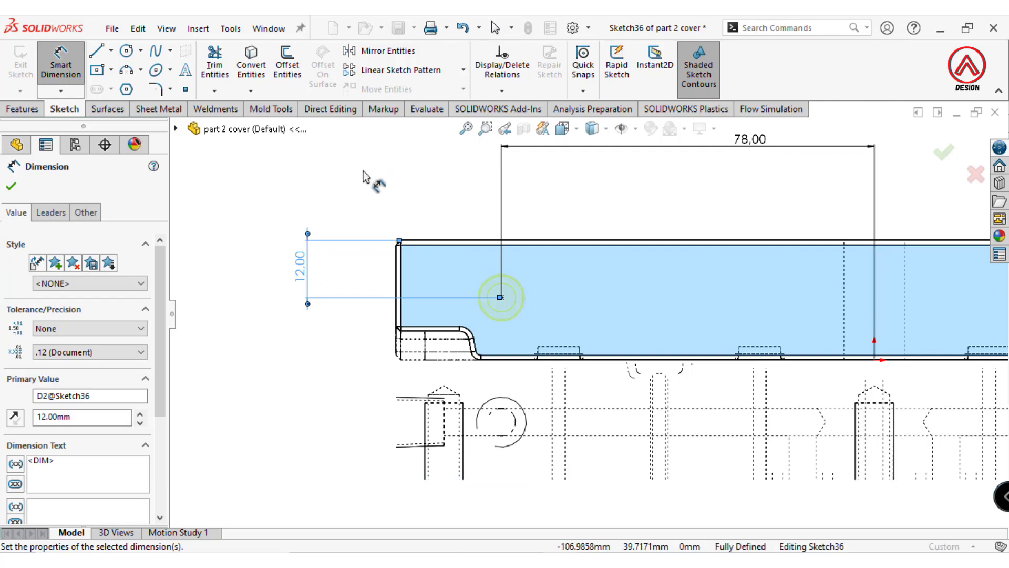
Set the pipe tap hole's blind tap drill depth to 85 mm and finish the hole on the orange plate's long side.
scroll(437, 307, "down", 2)
middle_click_drag(472, 352, 550, 448)
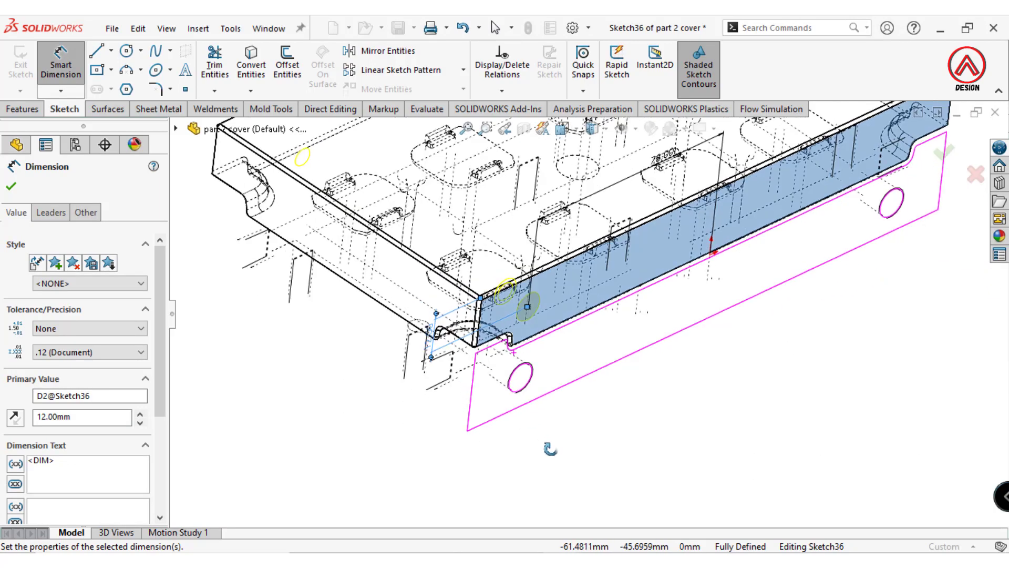
left_click(11, 187)
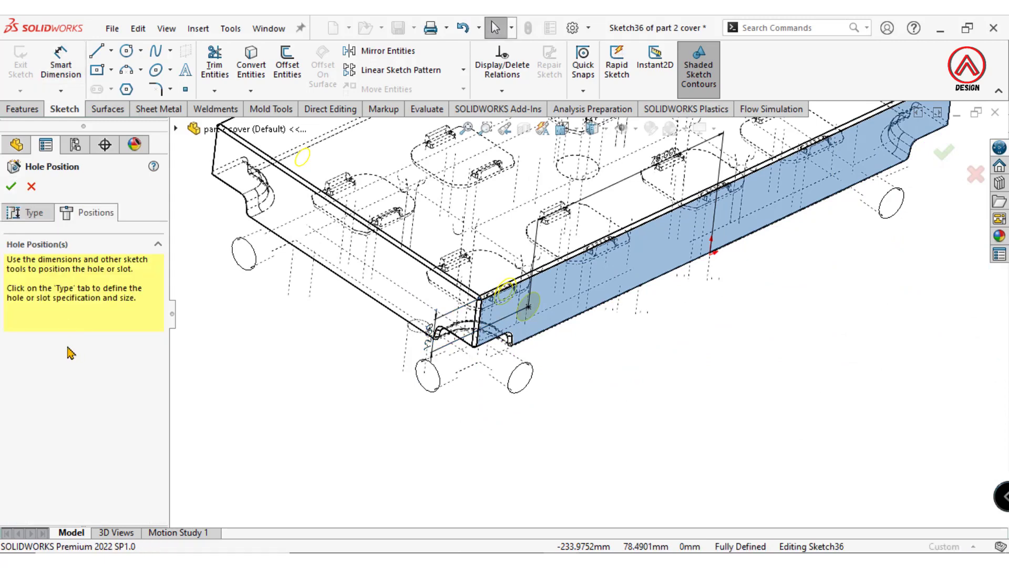
left_click(18, 215)
scroll(77, 314, "down", 5)
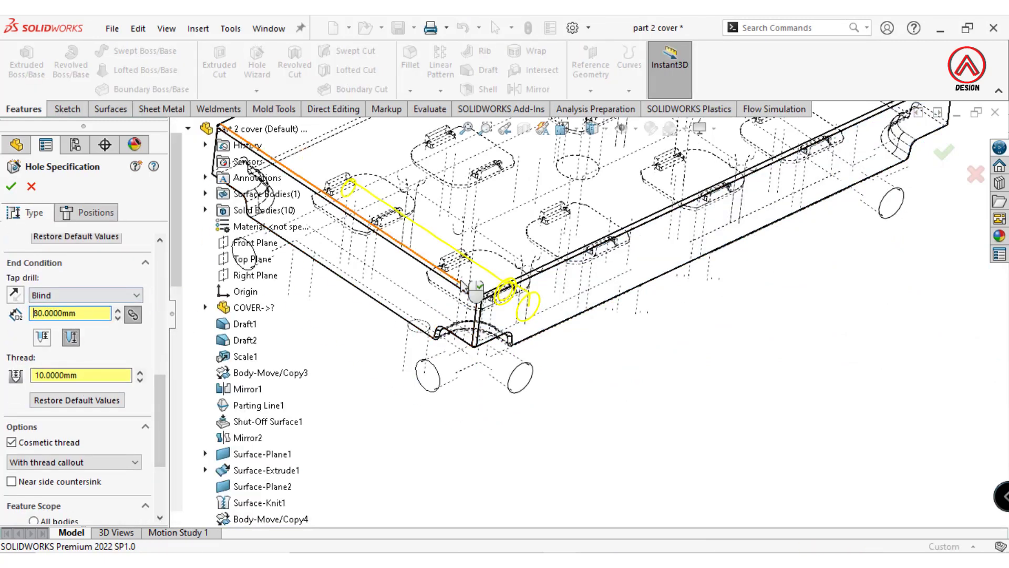
middle_click_drag(476, 290, 422, 374)
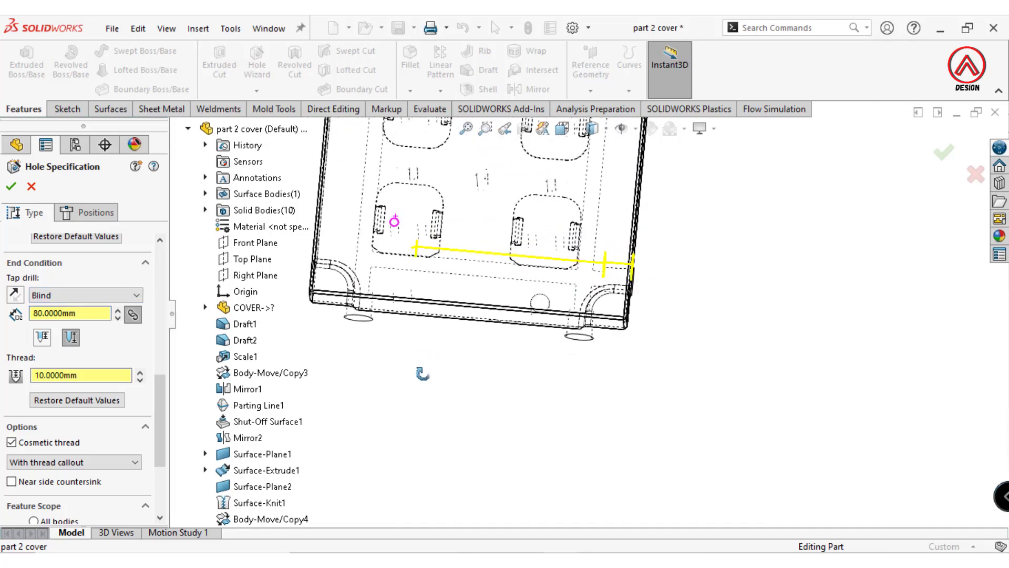
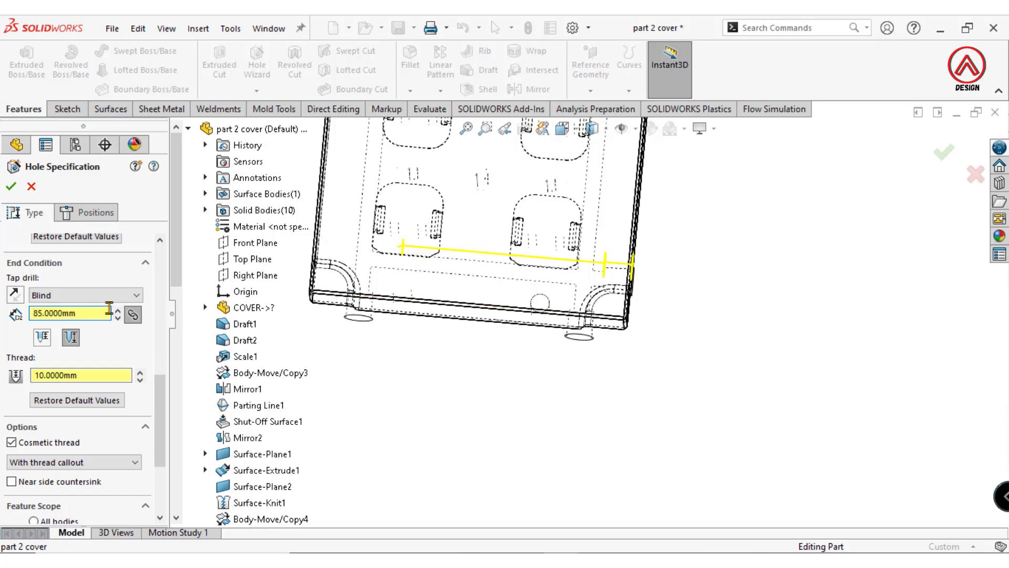
middle_click_drag(404, 290, 392, 327)
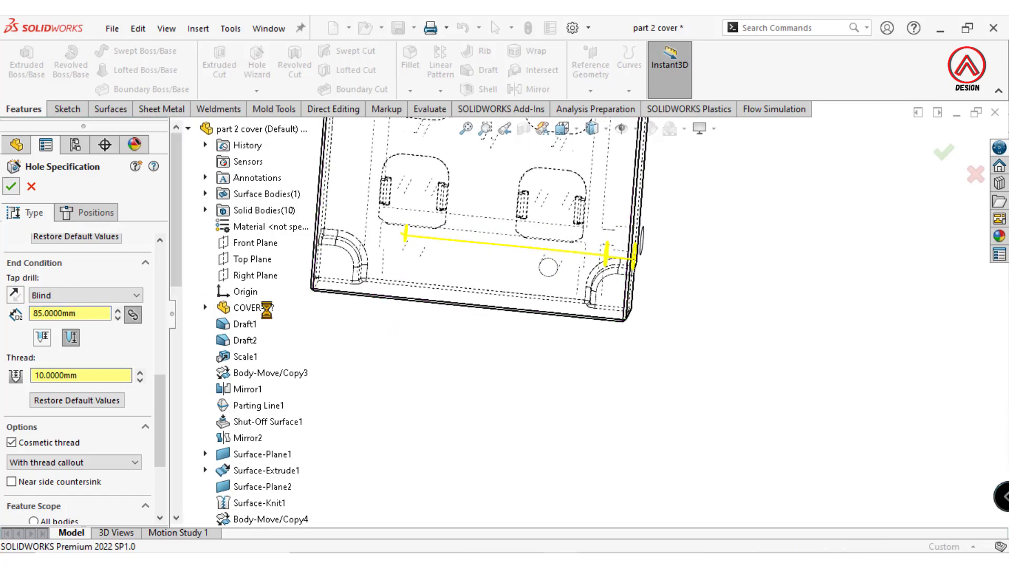
Start a 1/8 tapered pipe tap hole on the upper plate's short end face with a 90 mm blind tap drill depth.
middle_click_drag(491, 383, 486, 179)
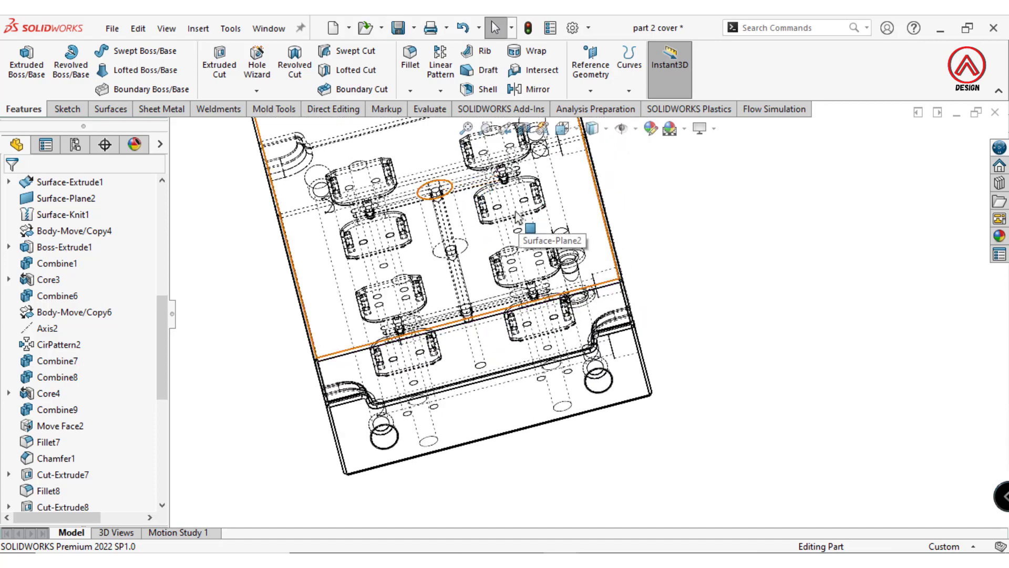
middle_click_drag(444, 230, 556, 375)
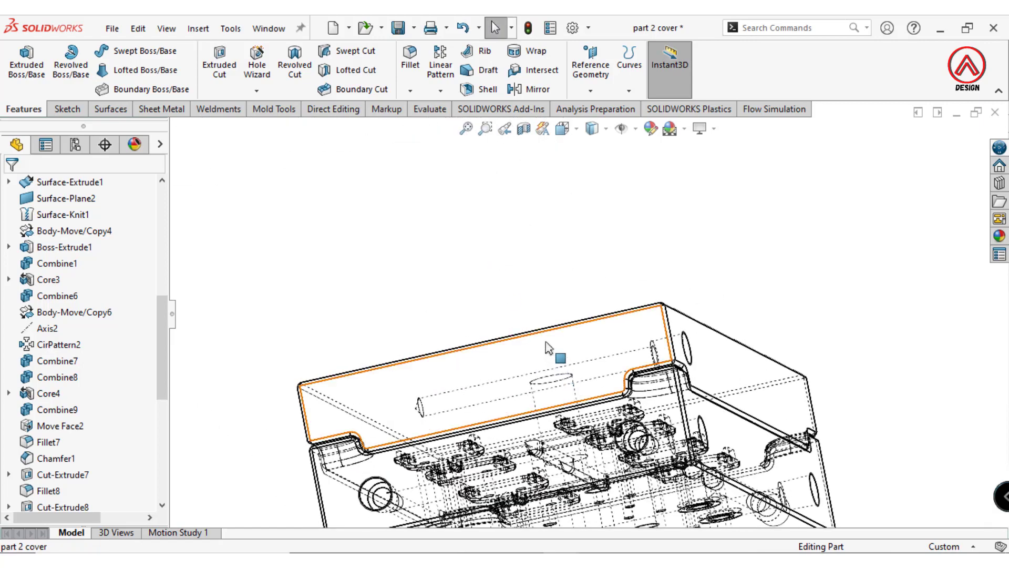
left_click(547, 347)
left_click(678, 297)
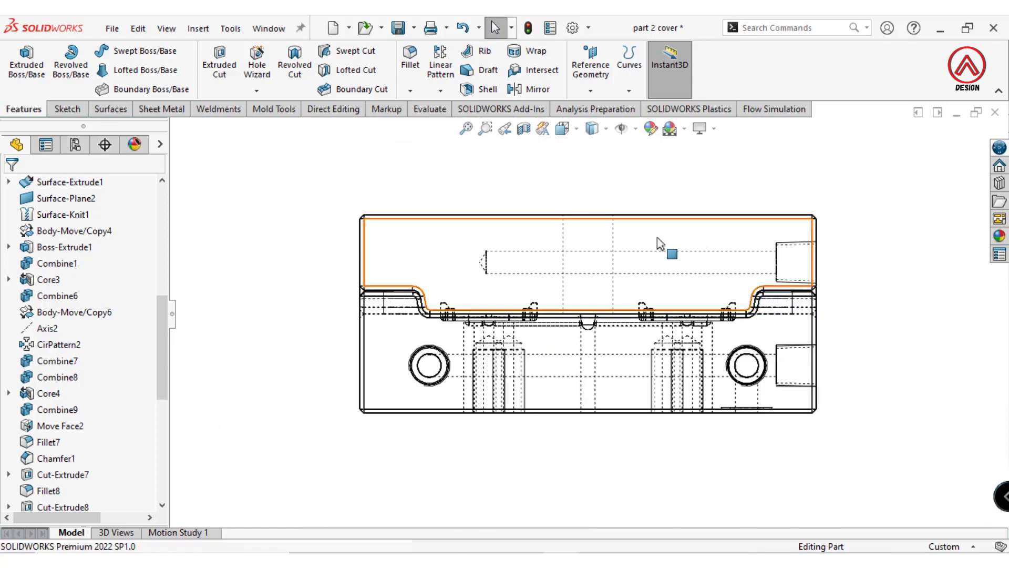
left_click(257, 64)
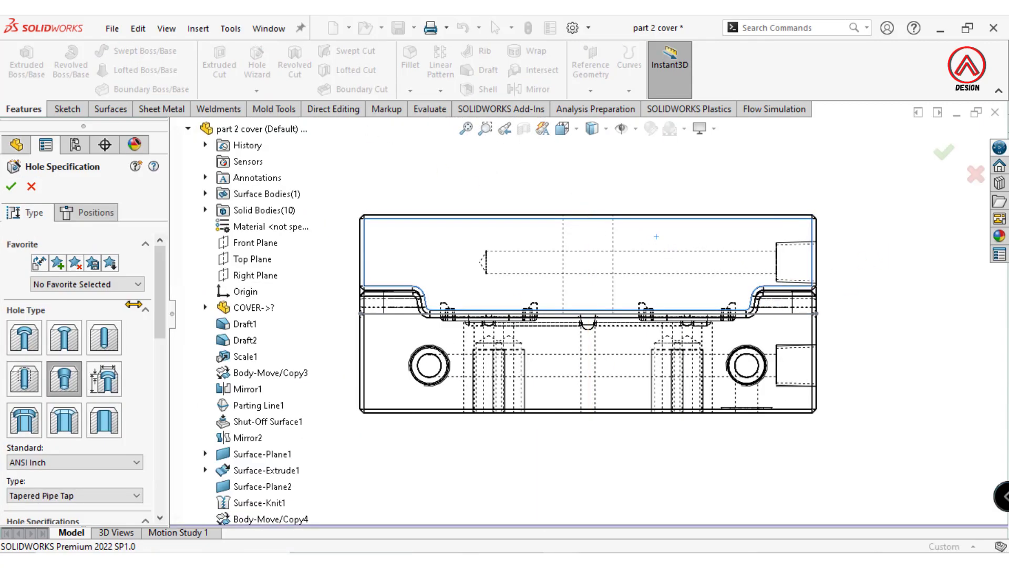
scroll(154, 372, "down", 4)
scroll(152, 368, "down", 3)
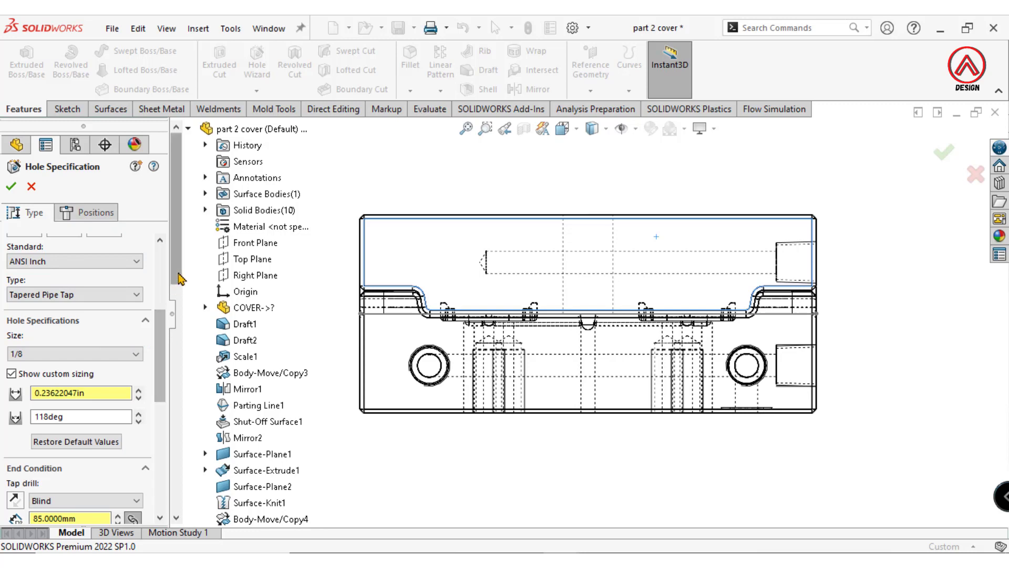
scroll(181, 284, "down", 3)
scroll(163, 368, "down", 6)
scroll(163, 391, "down", 3)
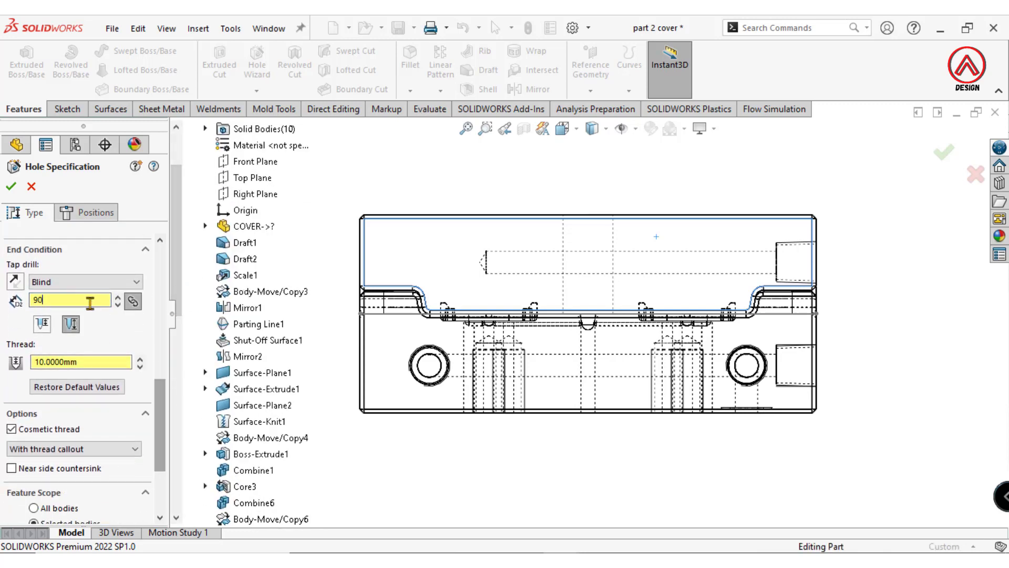
Place the hole point on the end face right of the origin and dimension it 25 mm horizontally from the origin.
left_click(89, 211)
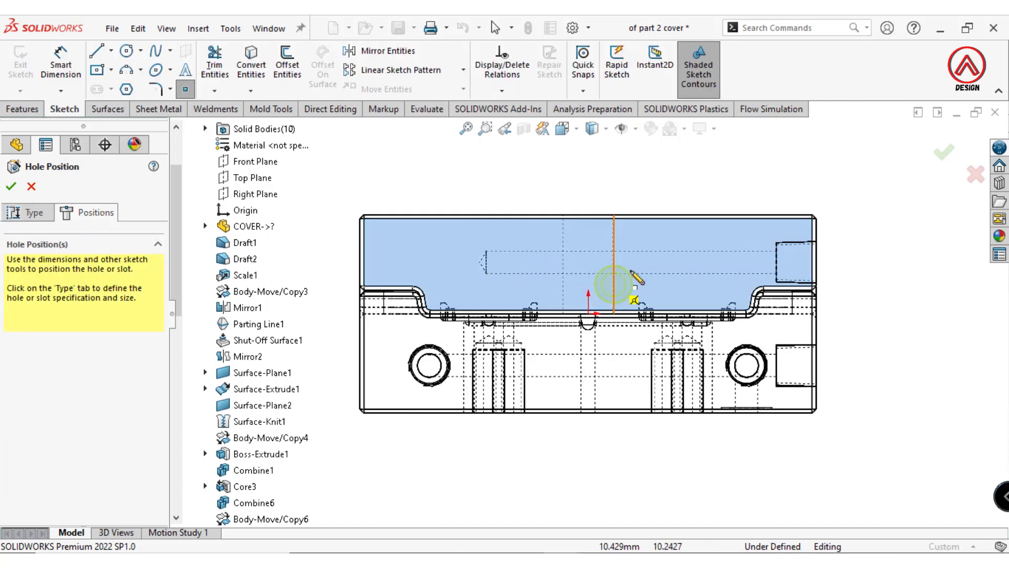
left_click(655, 263)
left_click(653, 262)
left_click(72, 71)
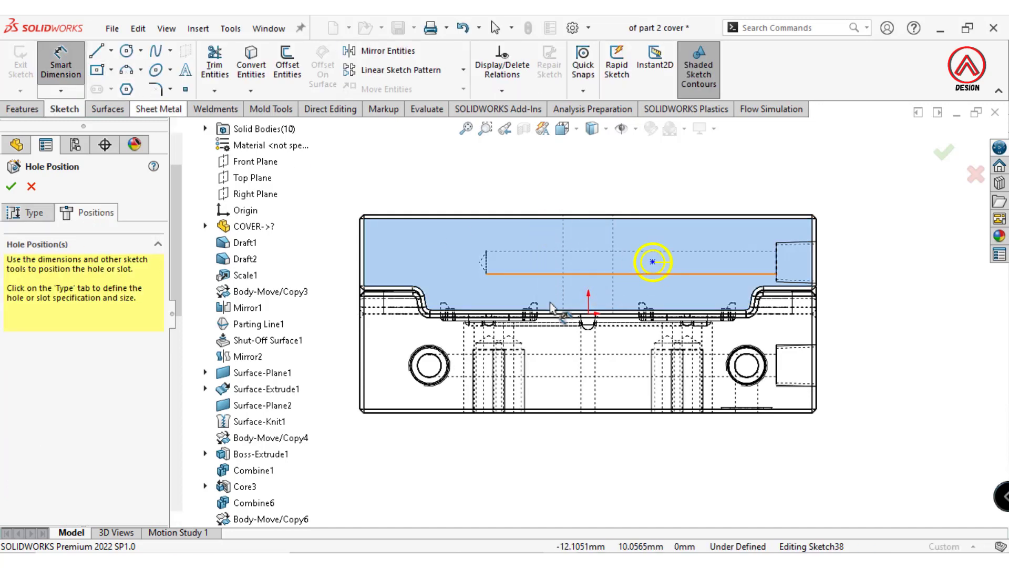
left_click(589, 314)
left_click(653, 262)
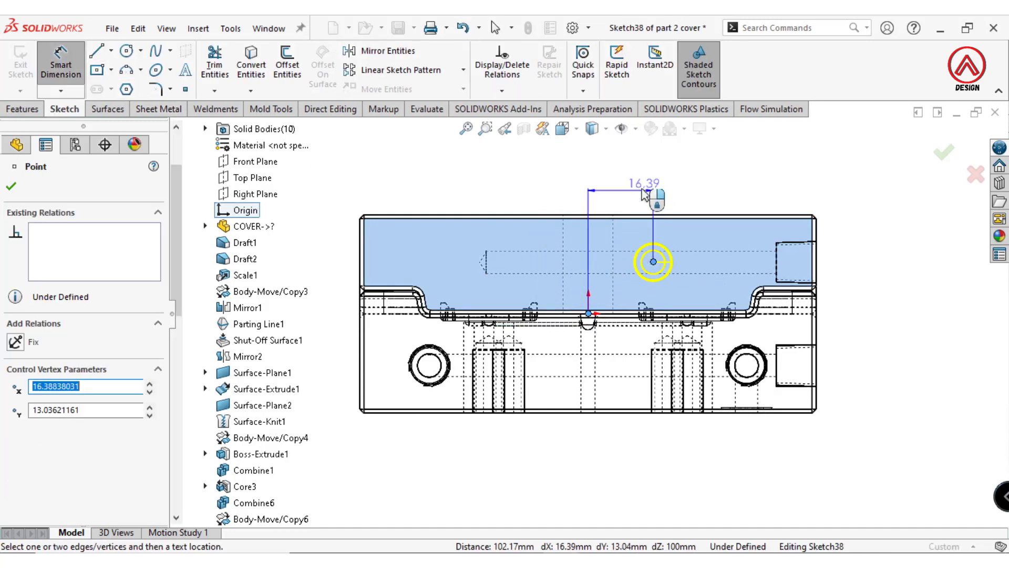
left_click(654, 190)
type("25")
key("Return")
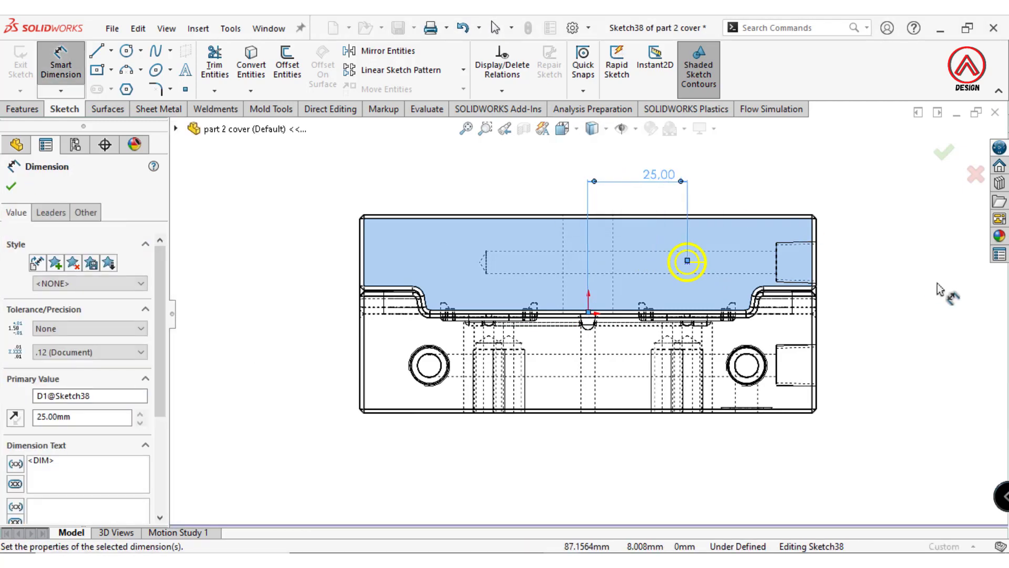
Dimension the end-face hole point 12 mm below the plate's upper edge and finish the hole.
left_click(687, 262)
left_click(715, 219)
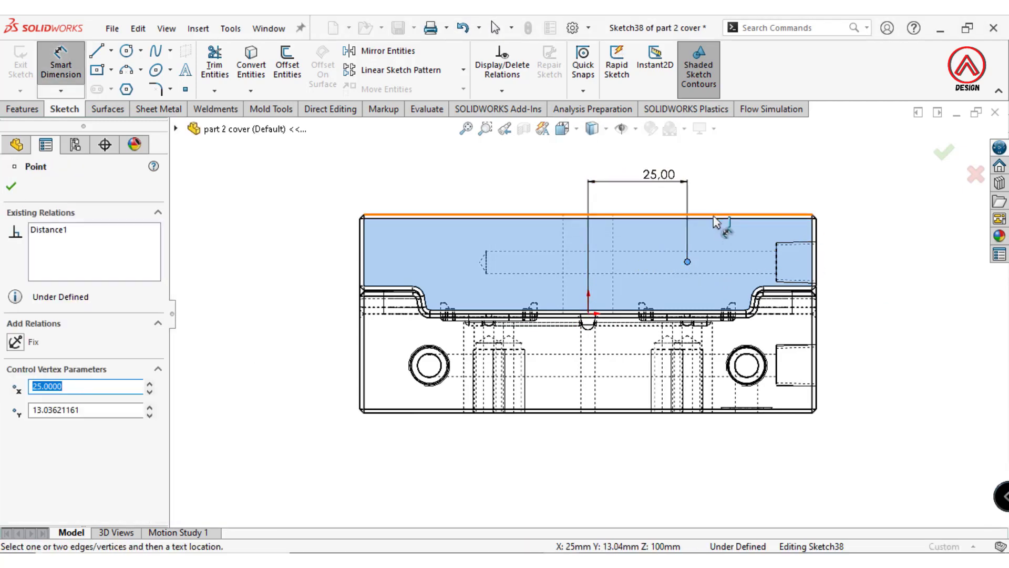
left_click(865, 181)
type("12")
key("Return")
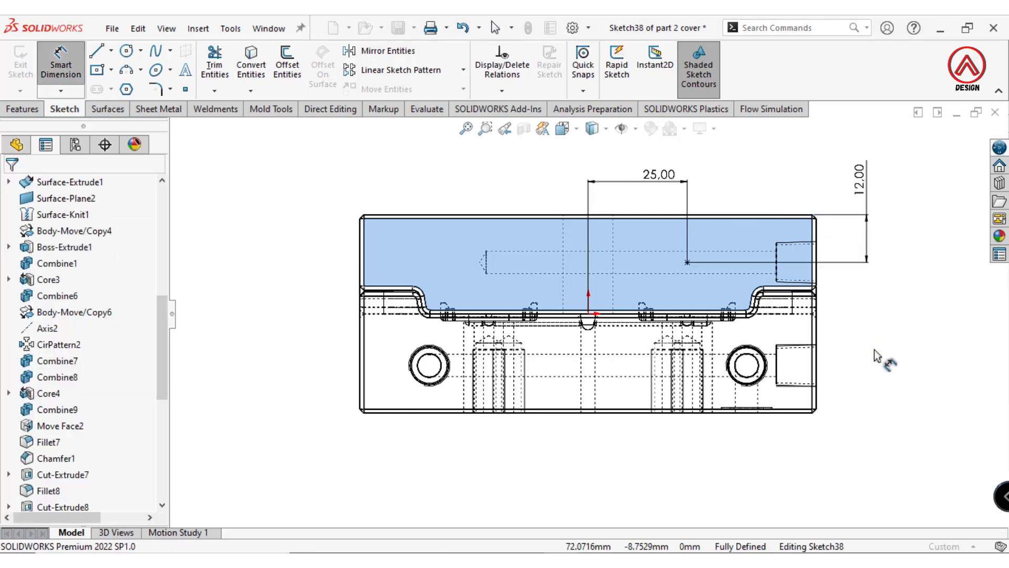
left_click(12, 187)
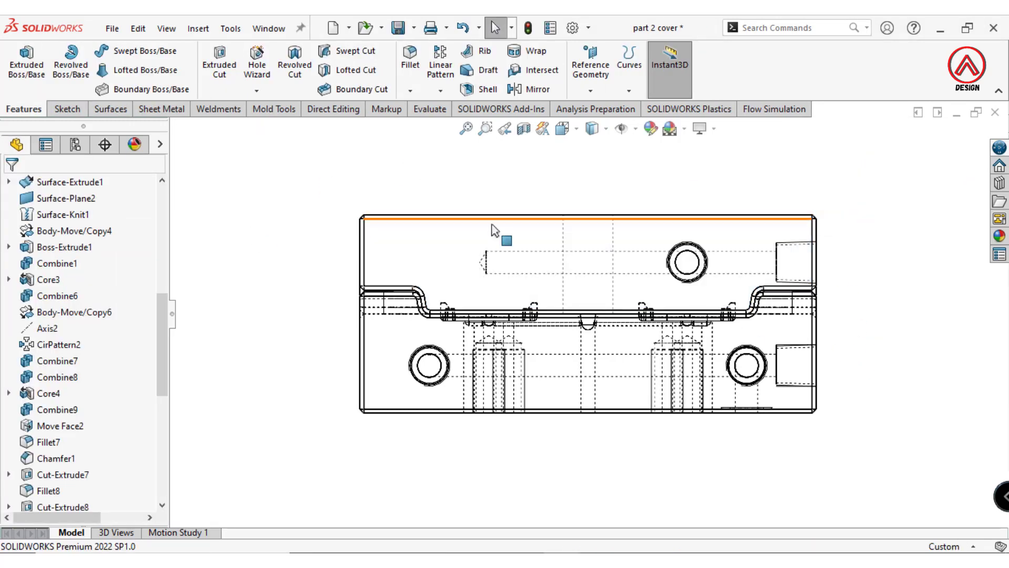
Start a second 1/8 tapered pipe tap hole on the same end face with a 6 mm tap drill diameter and Through All.
left_click(455, 239)
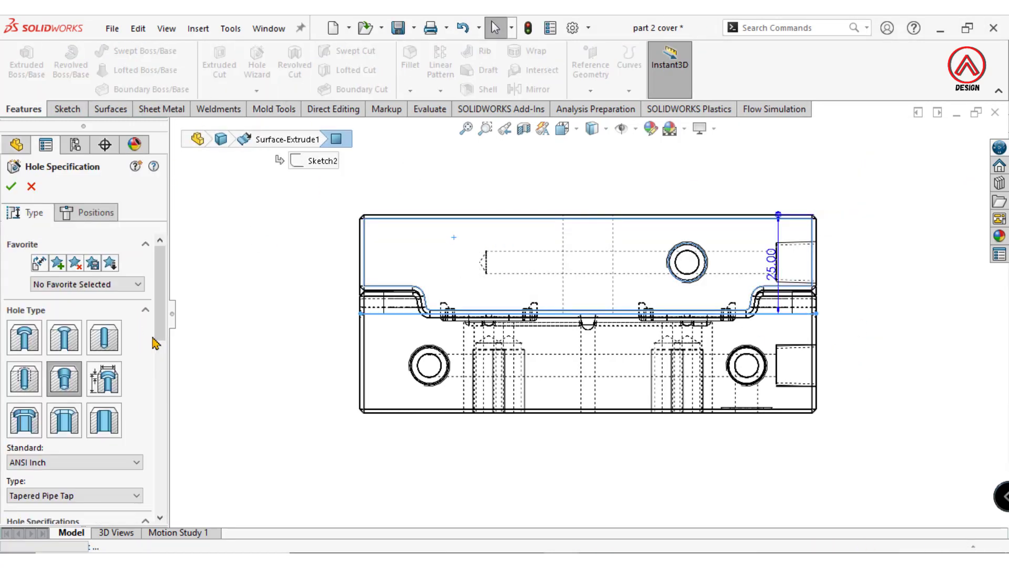
left_click_drag(160, 335, 152, 398)
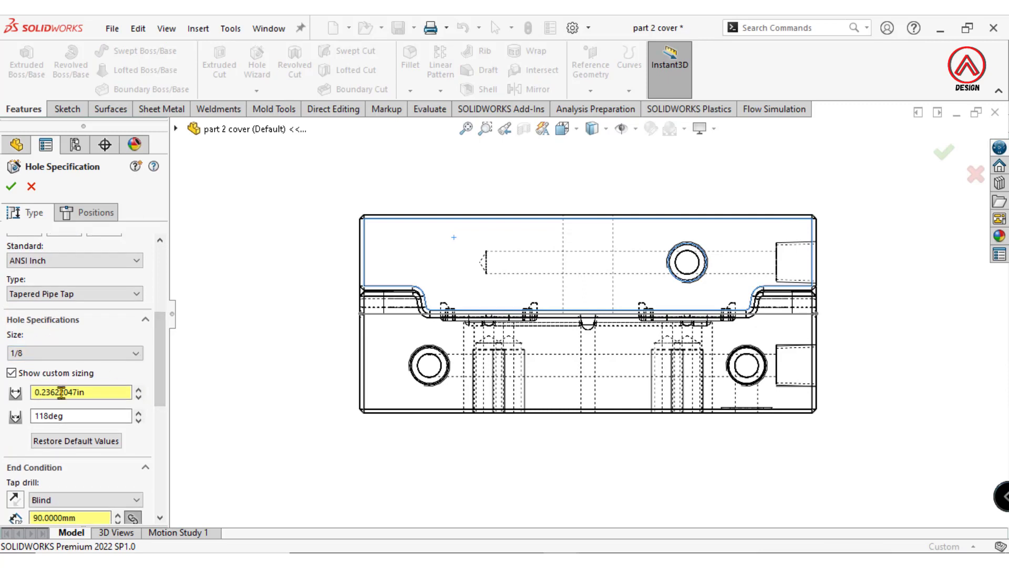
scroll(160, 391, "down", 1)
double_click(108, 372)
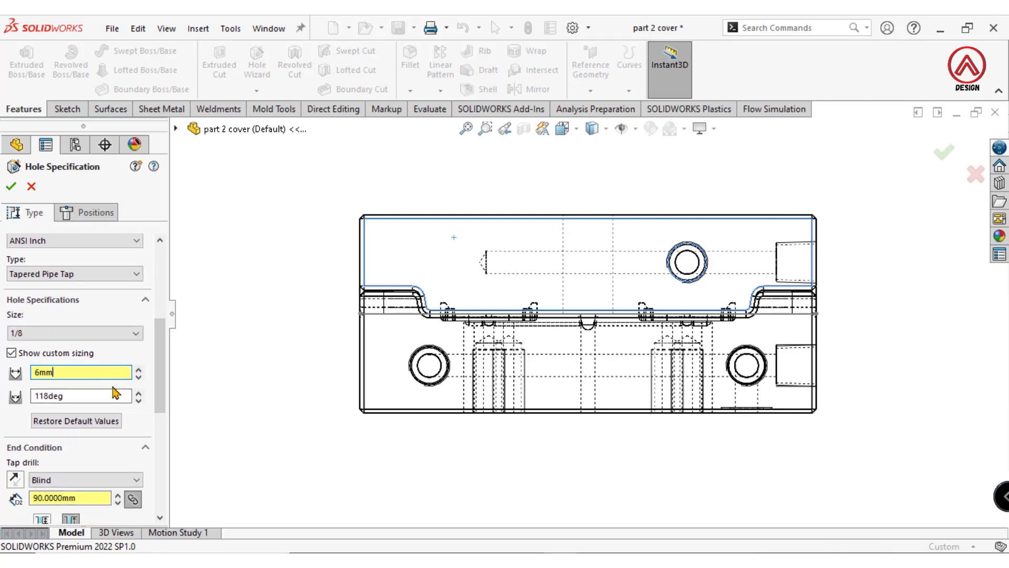
scroll(154, 397, "down", 5)
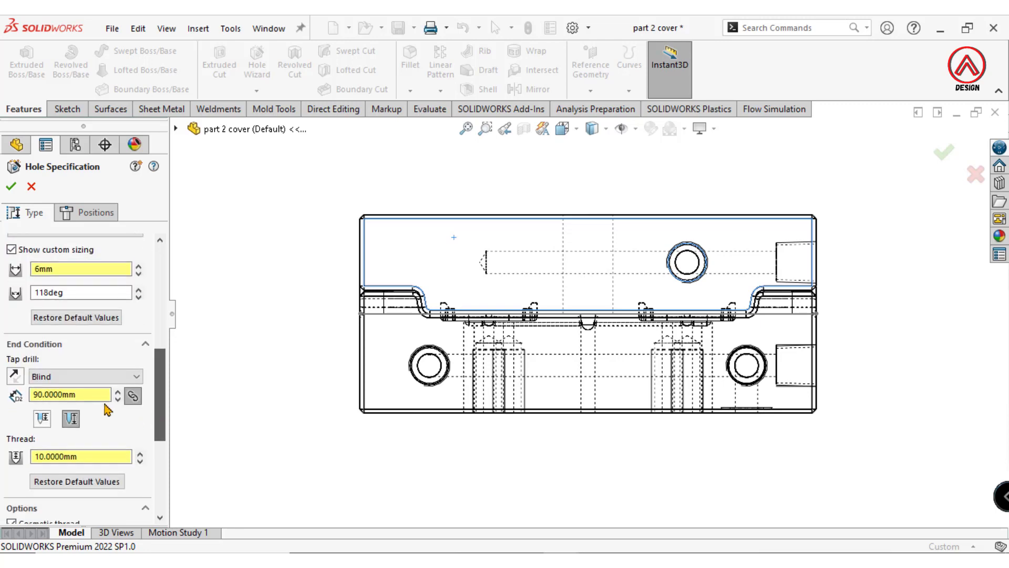
left_click(74, 376)
left_click(72, 403)
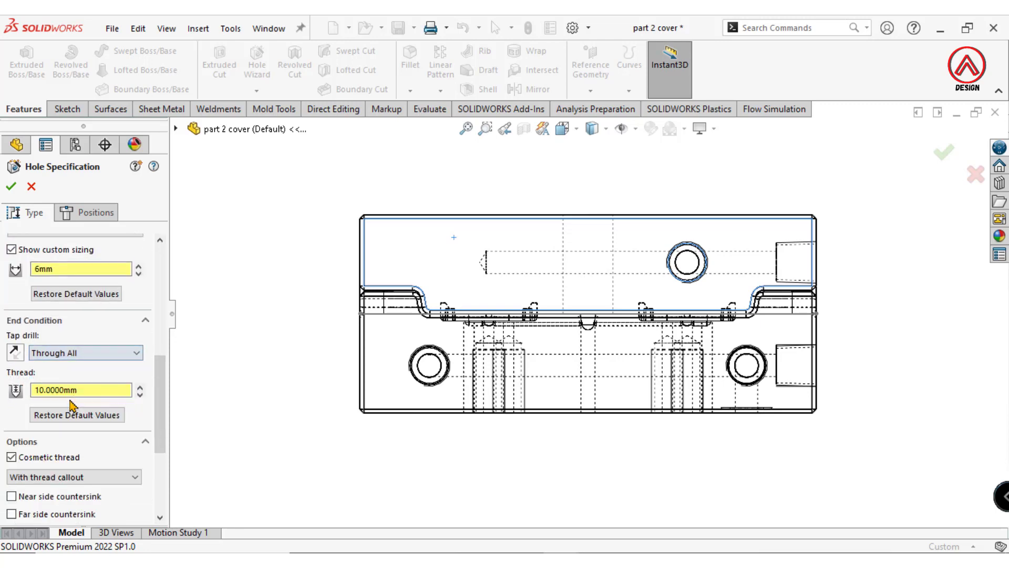
Place the second hole point left of the origin and dimension it 25 mm horizontally from the origin.
left_click(96, 213)
left_click(506, 265)
left_click(500, 263)
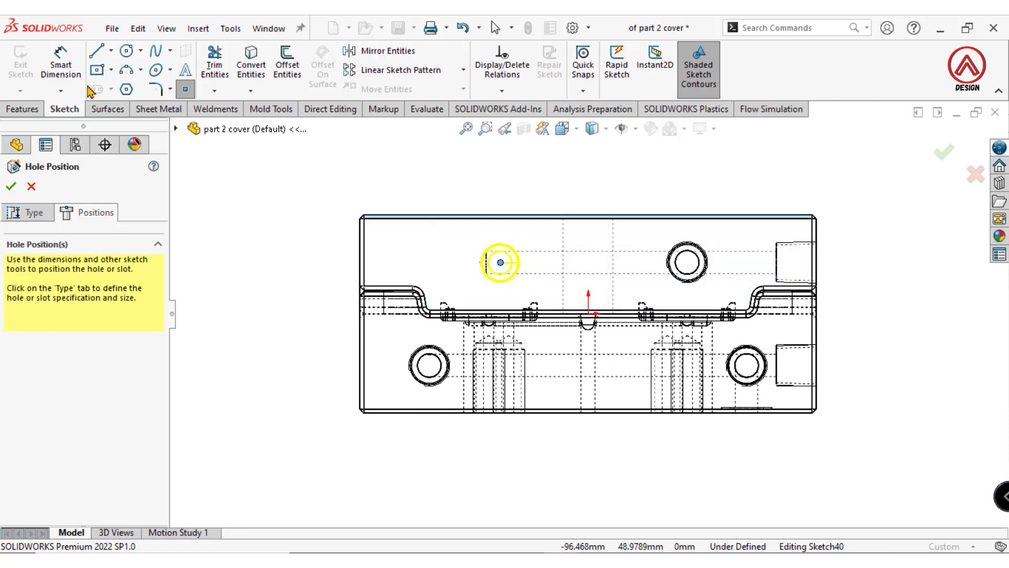
left_click(68, 73)
left_click(500, 263)
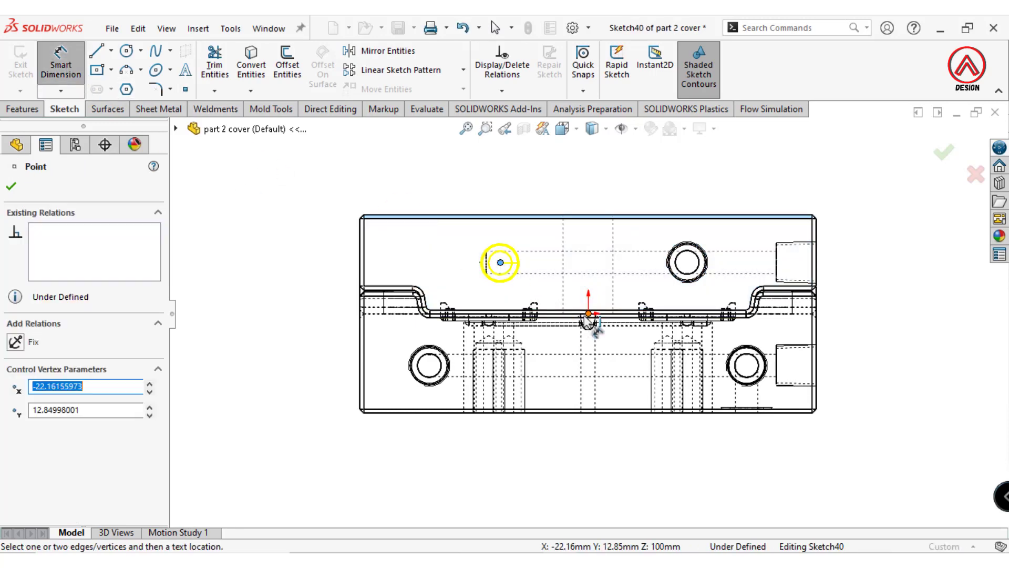
left_click(587, 314)
left_click(565, 184)
type("25")
key("Return")
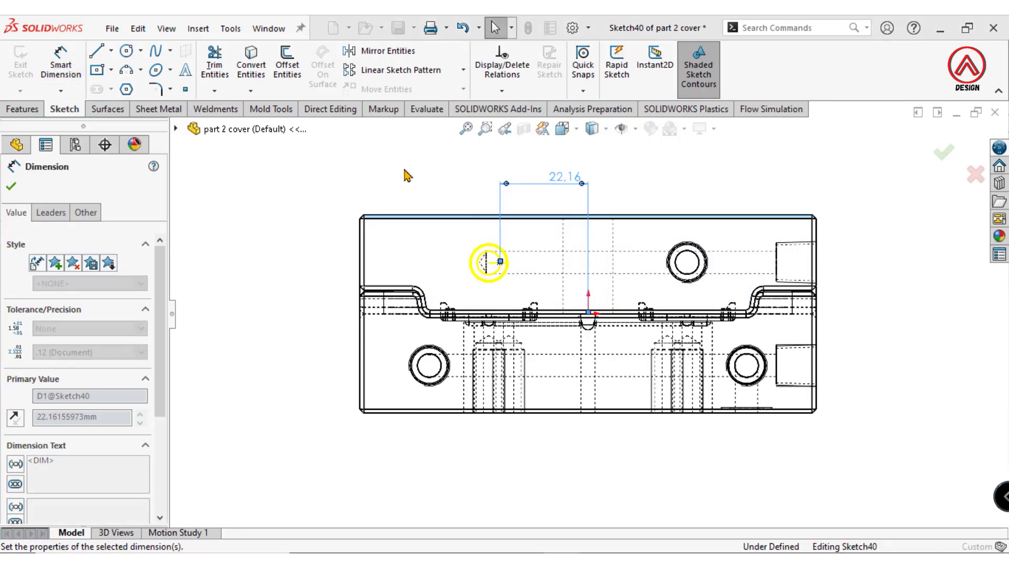
Dimension the second hole point 12 mm below the plate's upper edge and finish the through hole.
left_click(488, 262)
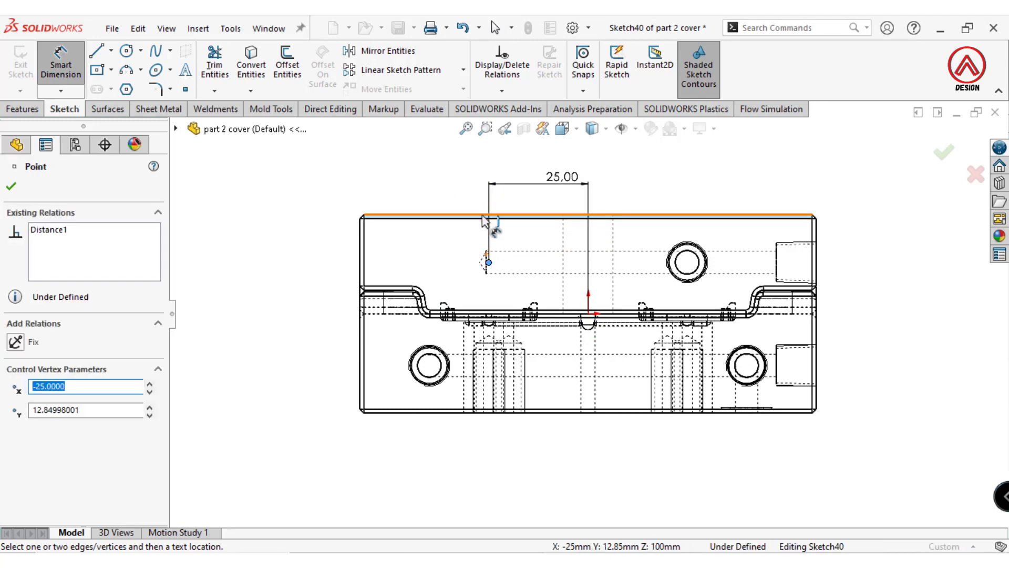
left_click(489, 216)
left_click(299, 246)
type("12")
key("Return")
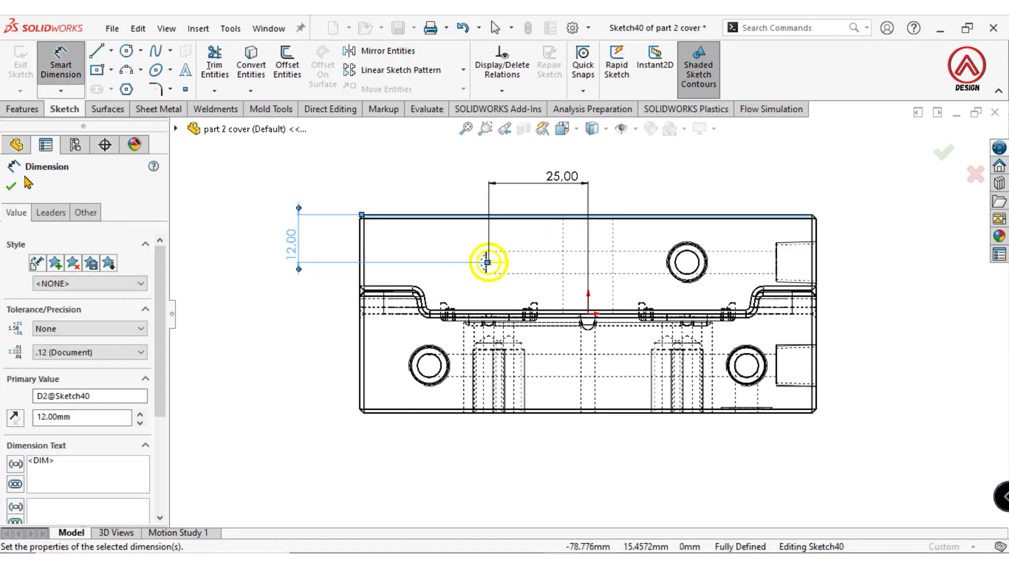
left_click(11, 186)
left_click(944, 152)
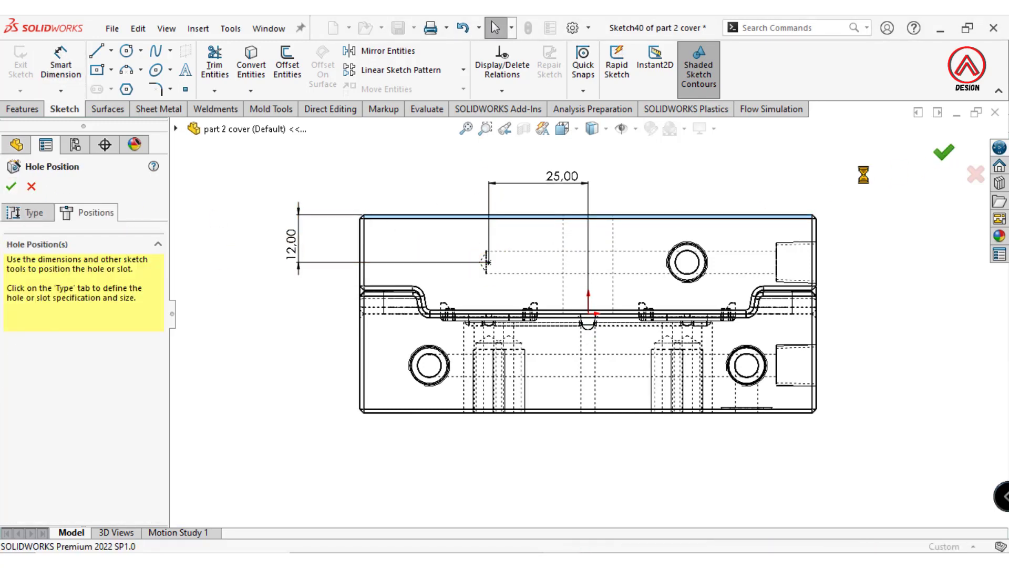
Start a sketch on the cover plate's large outer face and draw a circle about 6.1 mm in diameter over the cooling channel.
middle_click_drag(654, 209, 504, 256)
left_click(504, 256)
left_click(626, 213)
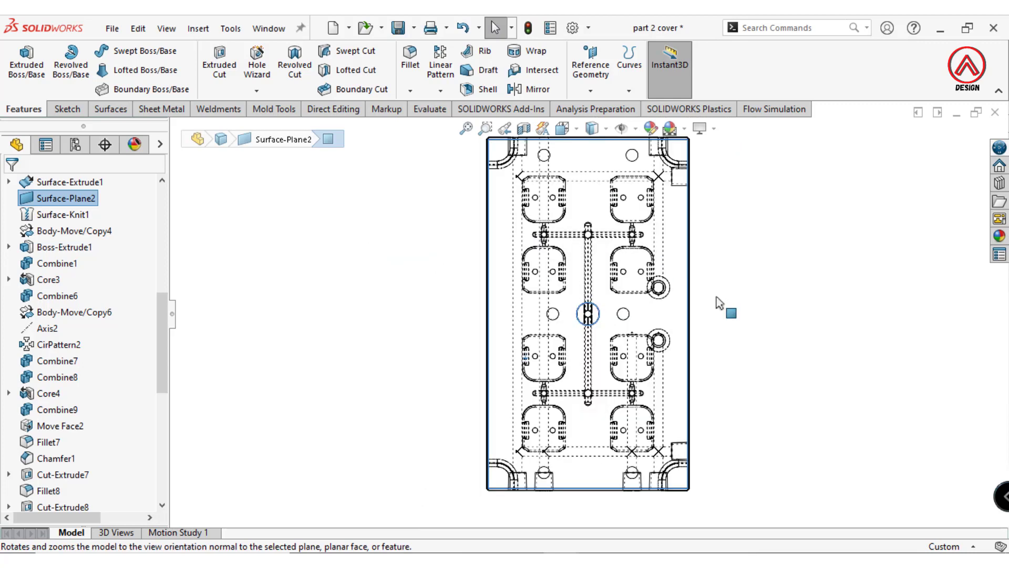
scroll(631, 345, "down", 3)
scroll(638, 355, "down", 4)
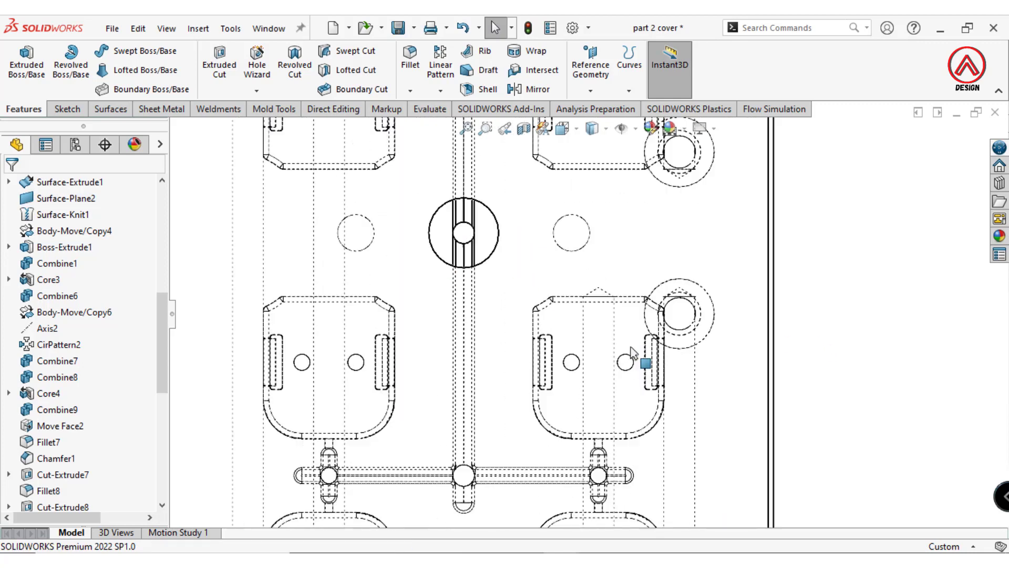
left_click(612, 261)
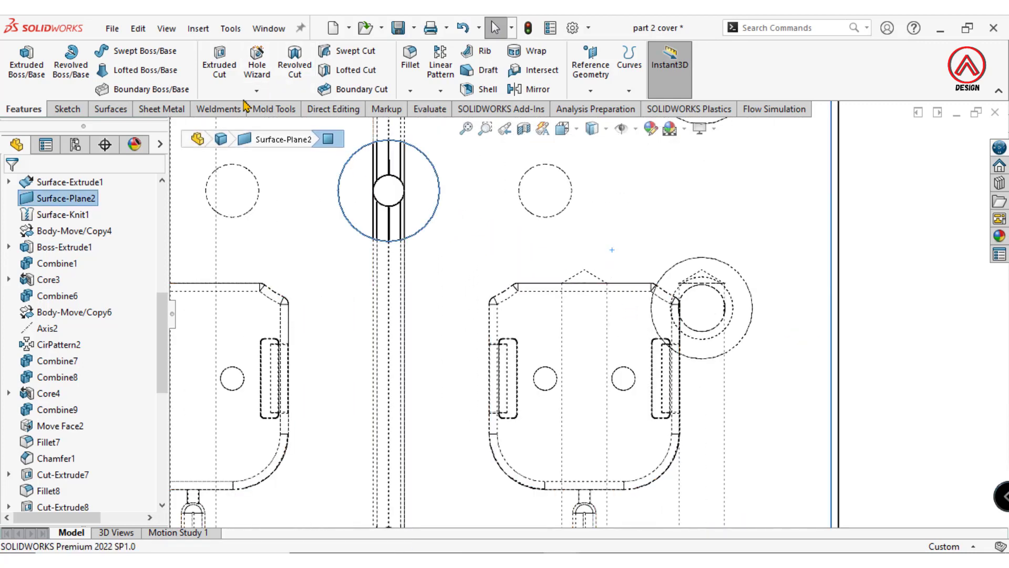
left_click(61, 114)
left_click(20, 63)
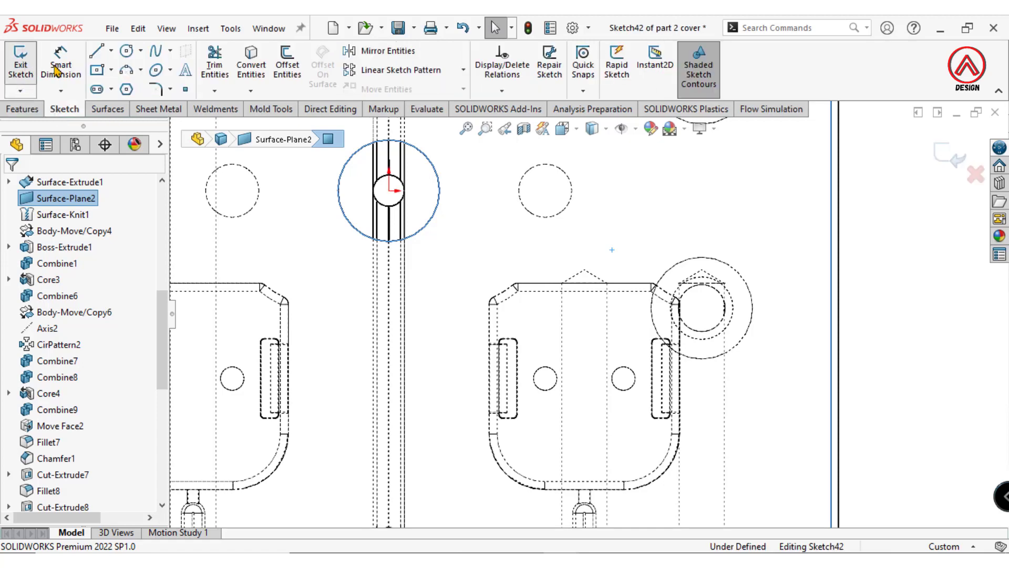
left_click(127, 51)
scroll(643, 298, "down", 2)
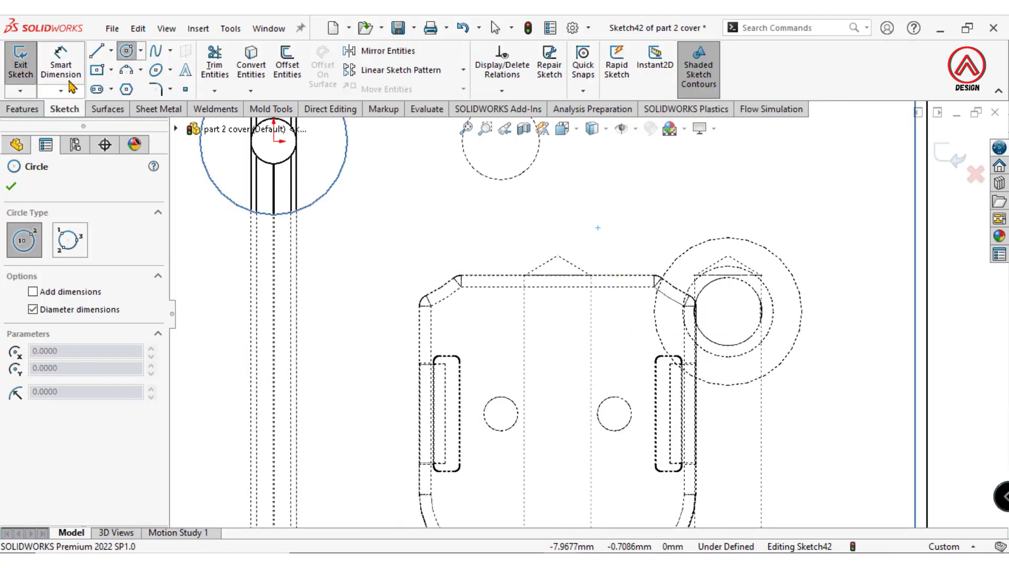
left_click(553, 314)
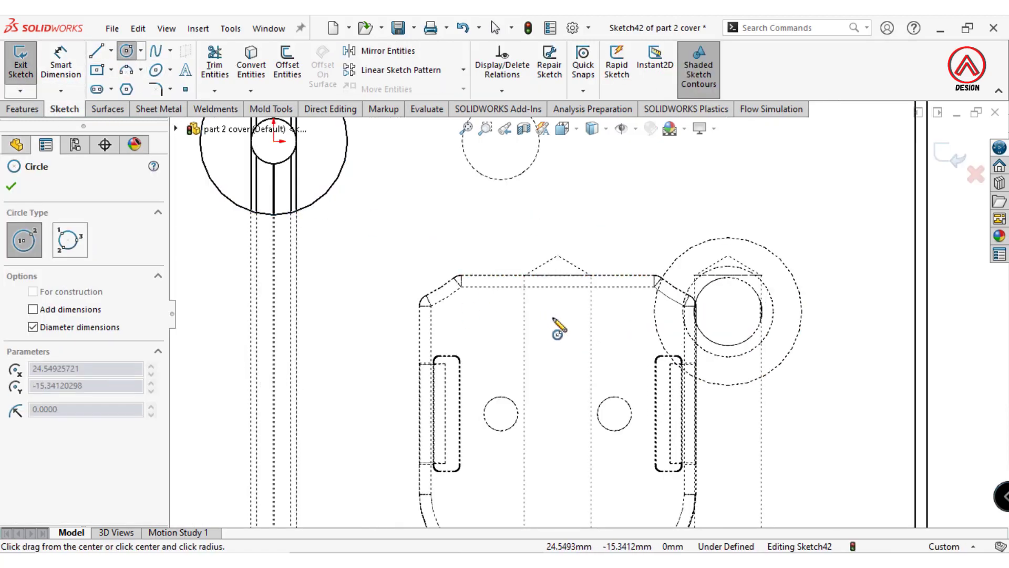
left_click(577, 343)
Set the new circle's diameter to 6 mm.
left_click(61, 63)
left_click(578, 288)
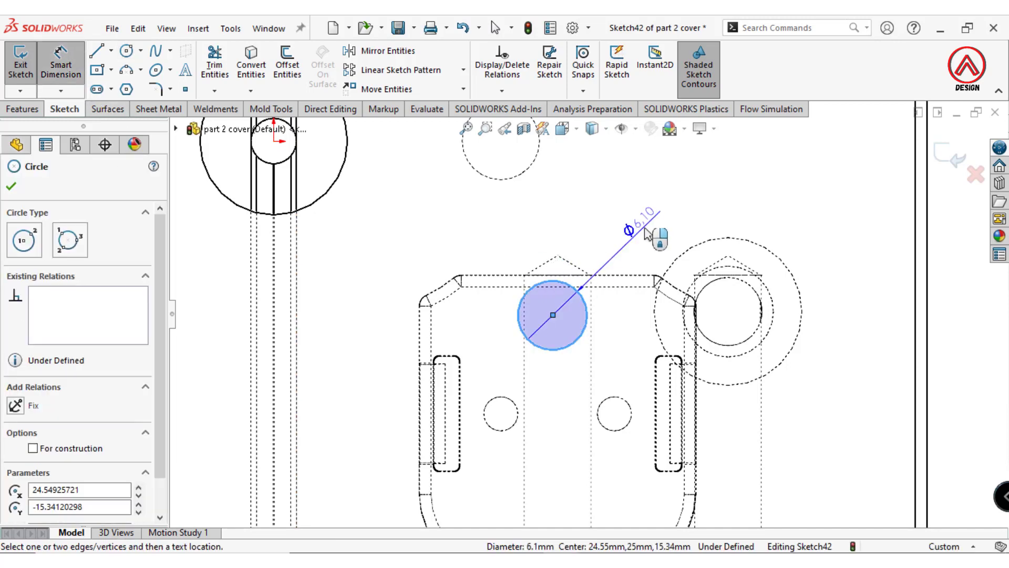
left_click(648, 234)
type("6.00mm")
key("Return")
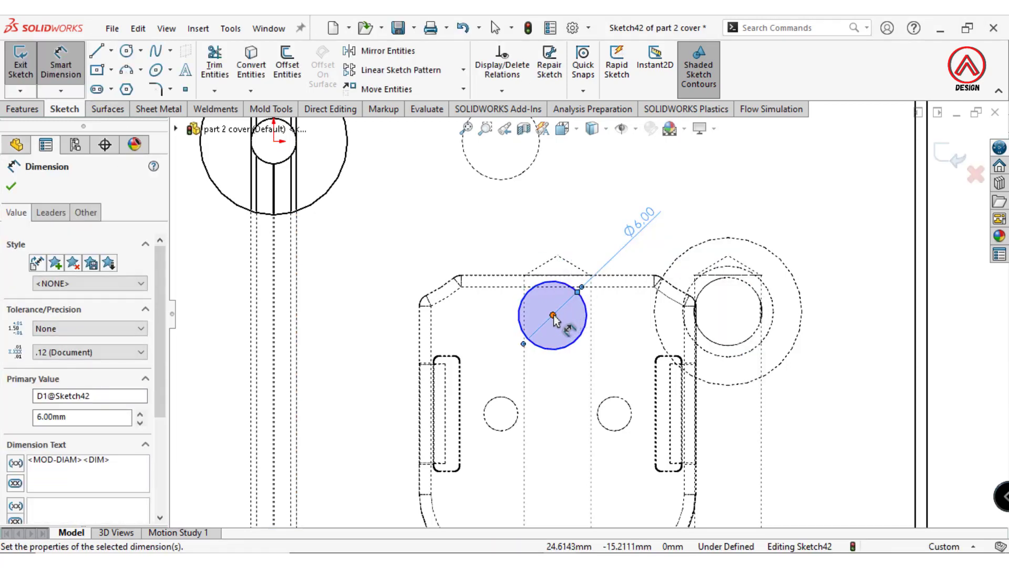
Dimension the circle's centre 15 mm vertically and 25 mm horizontally from the origin.
left_click(553, 315)
scroll(553, 315, "up", 3)
left_click(408, 214)
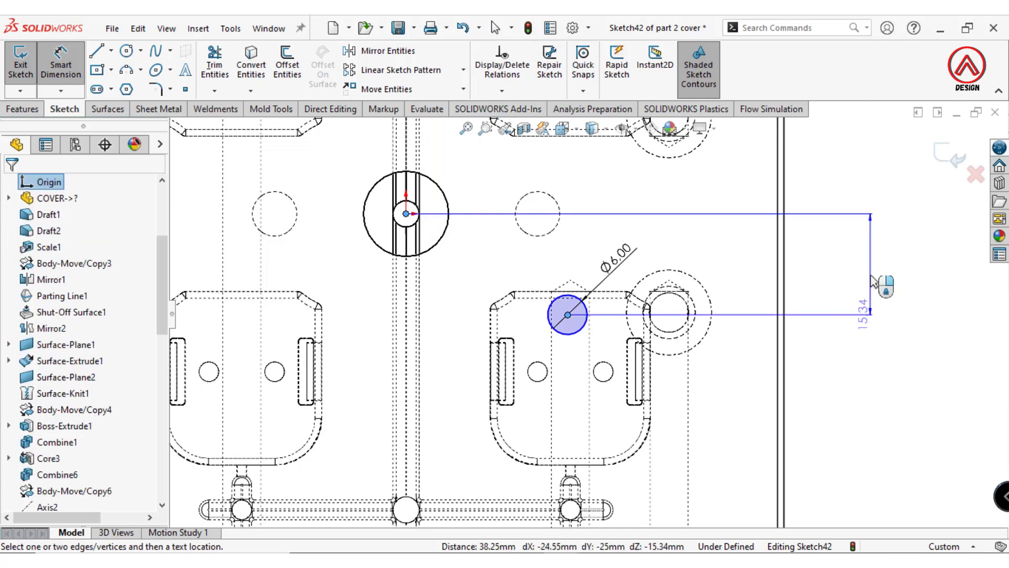
left_click(870, 263)
type("15")
key("Return")
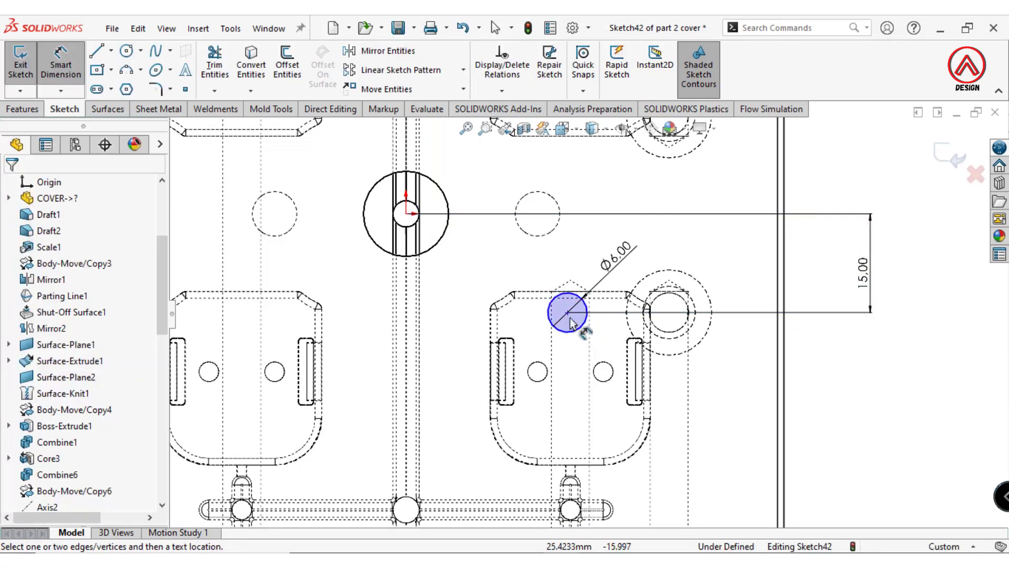
left_click(408, 214)
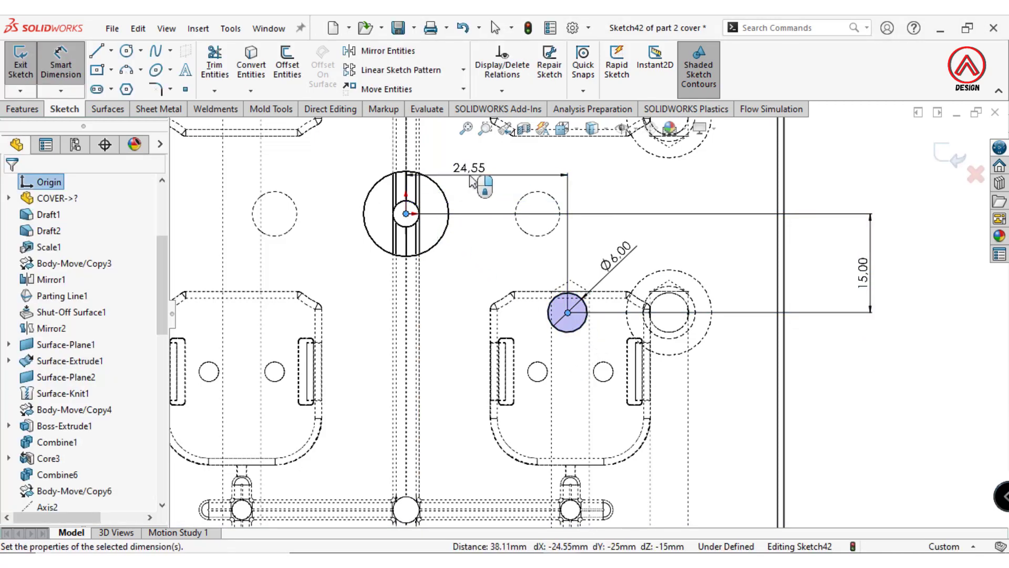
left_click(471, 182)
type("25")
key("Return")
Cut the 6 mm circle as a blind hole 13 mm deep into the plate.
left_click(21, 110)
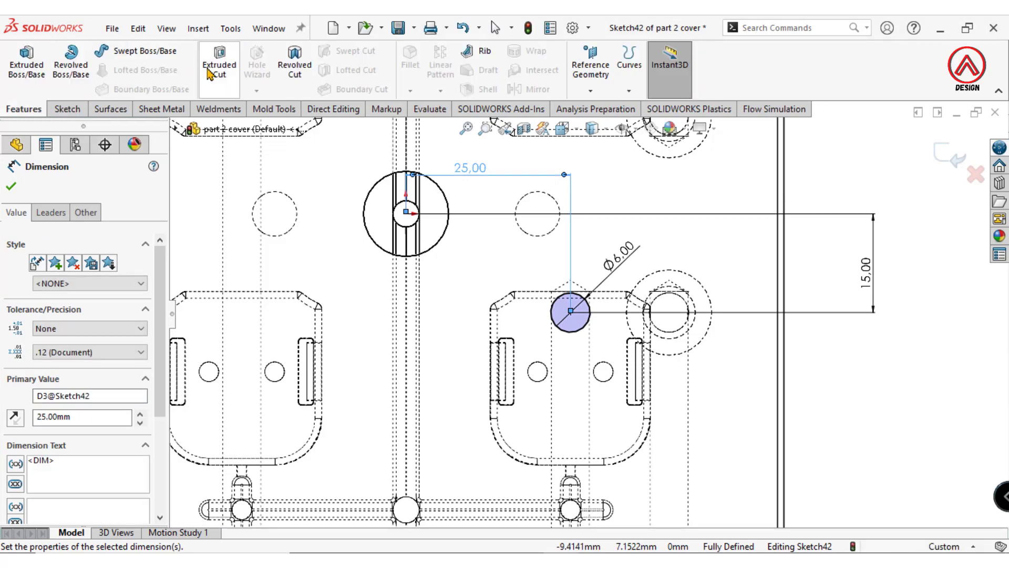
left_click(220, 68)
type("13")
key("Return")
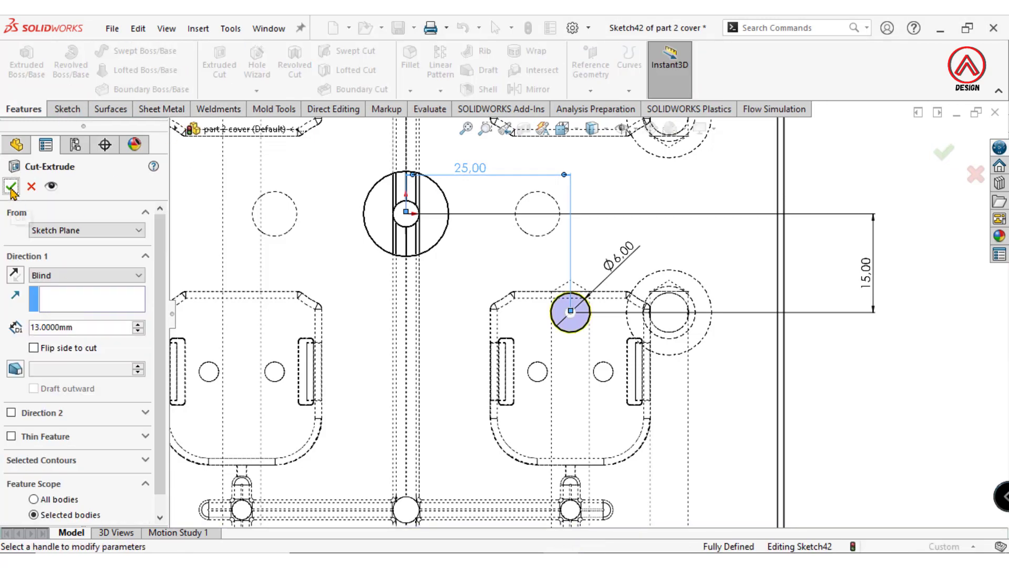
Start another sketch on the same large face and draw a larger circle concentric with the 6 mm hole.
left_click(563, 262)
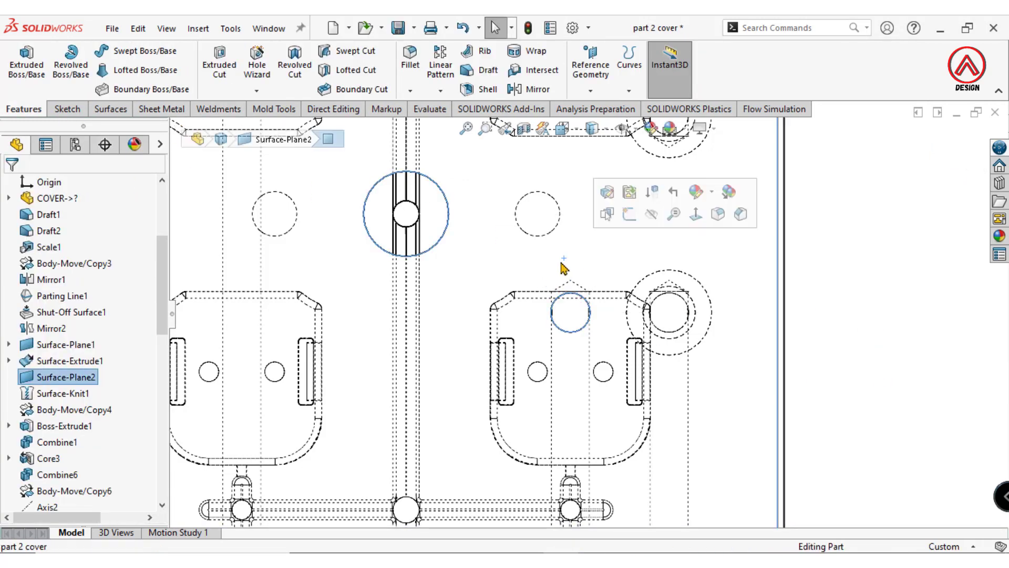
left_click(73, 113)
left_click(20, 63)
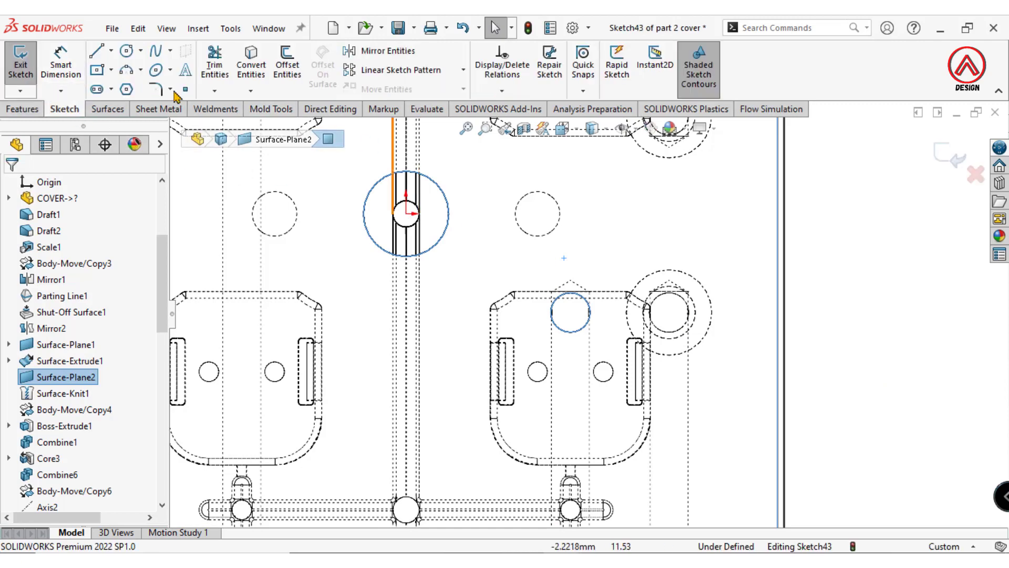
left_click(126, 51)
left_click(570, 313)
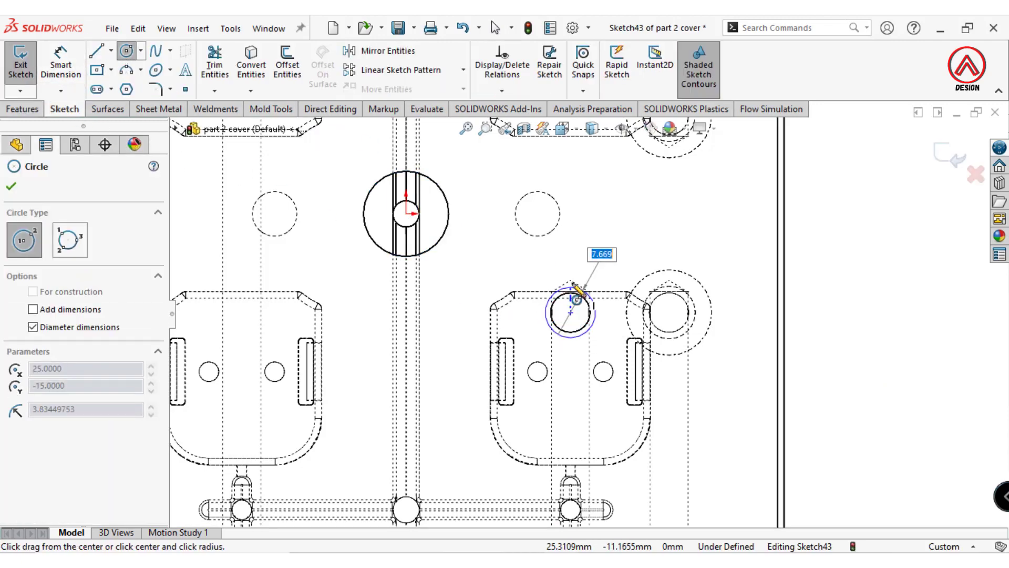
left_click(572, 276)
Set the concentric circle's diameter to 8 mm for the seal groove.
left_click(62, 69)
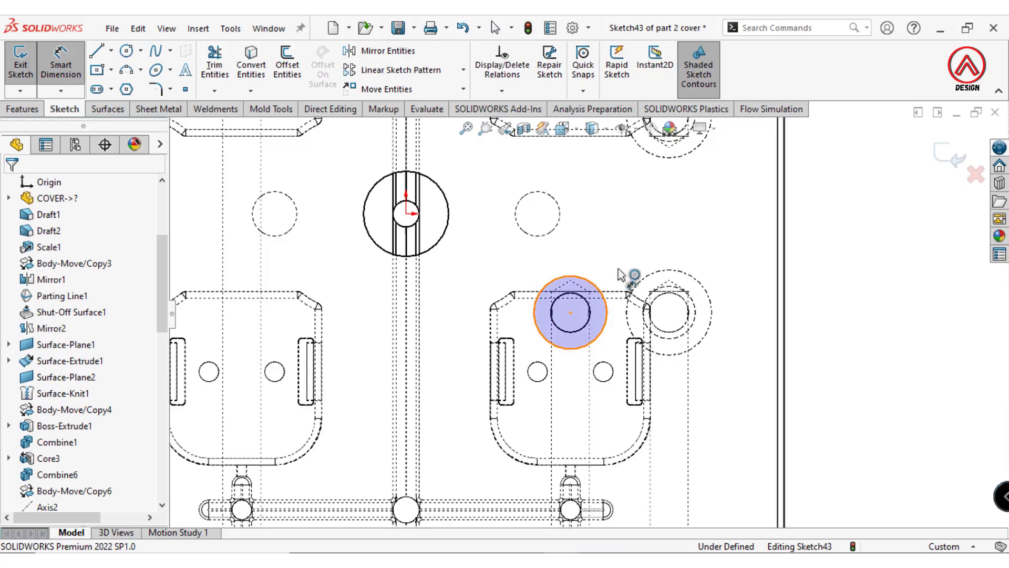
left_click(596, 287)
left_click(633, 247)
type("8.00mm")
key("Return")
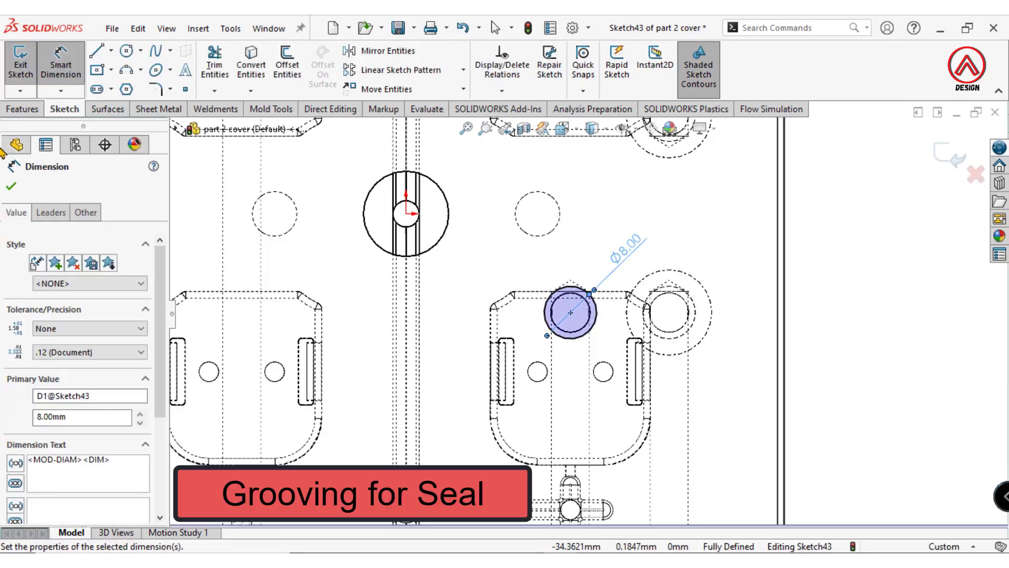
Cut the seal groove from the 8 mm circle as a thin feature, 1.4 mm deep and 2.5 mm thick in one direction.
left_click(23, 109)
left_click(216, 70)
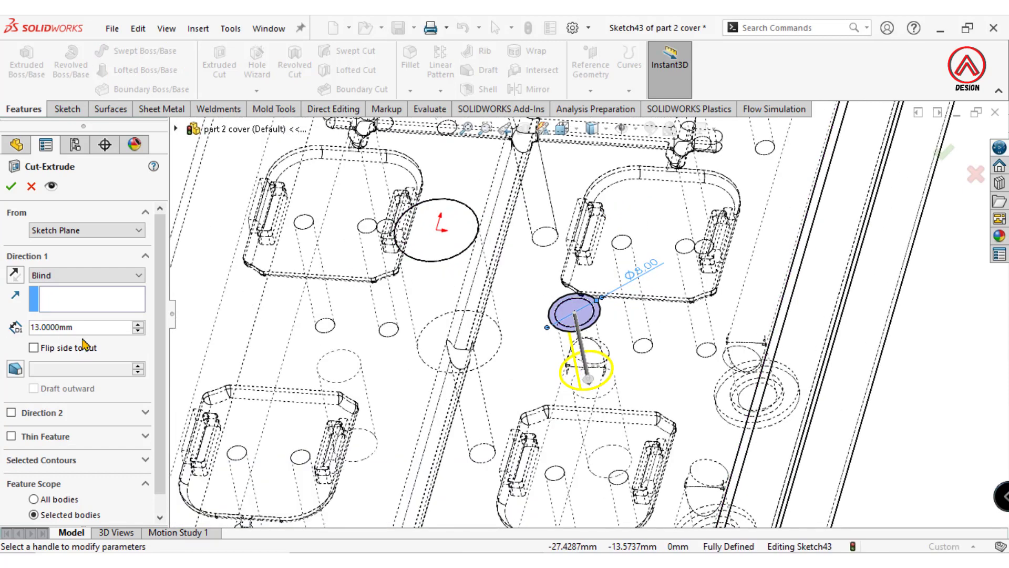
type("1.4")
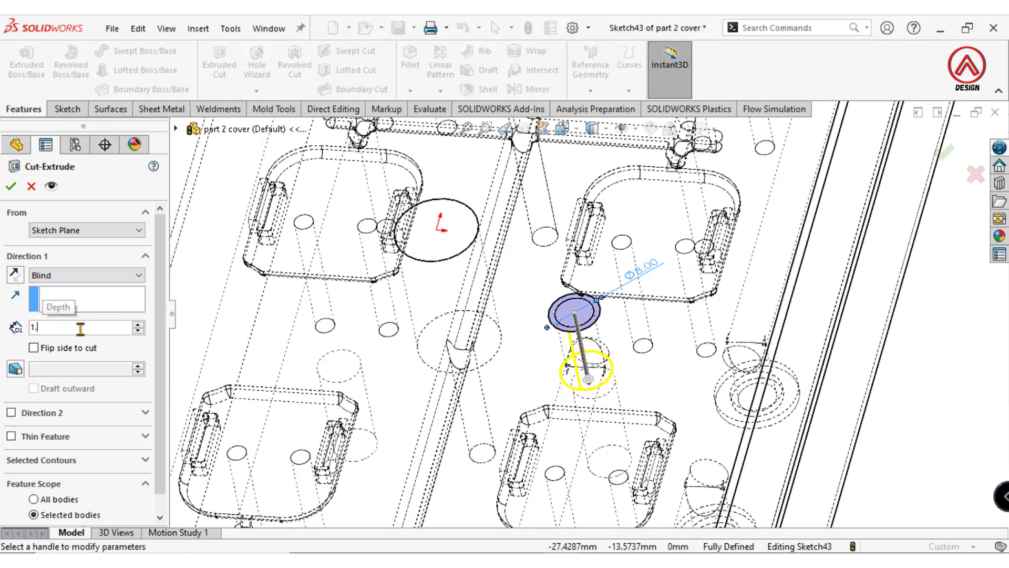
key("Return")
left_click(19, 391)
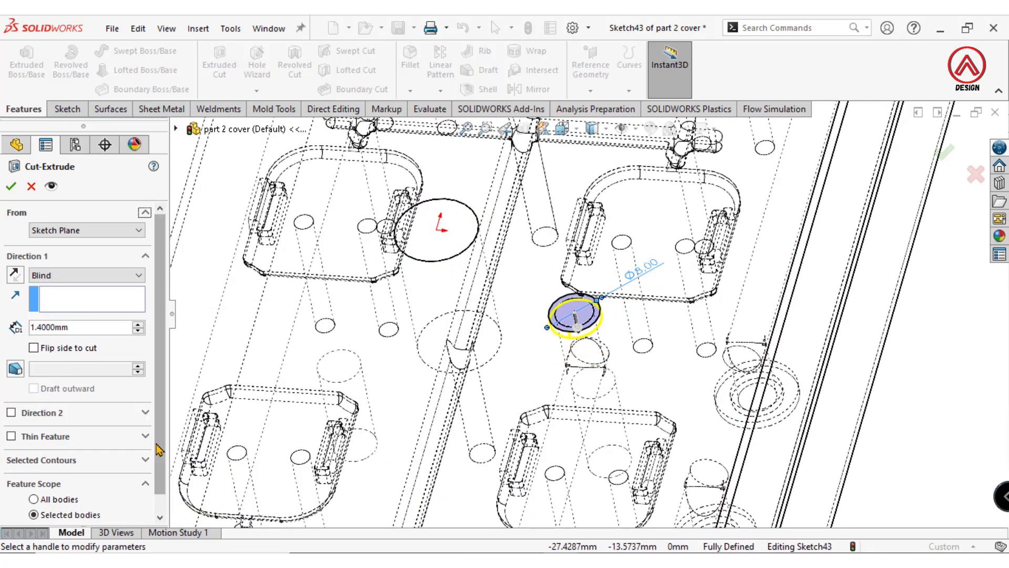
left_click(11, 436)
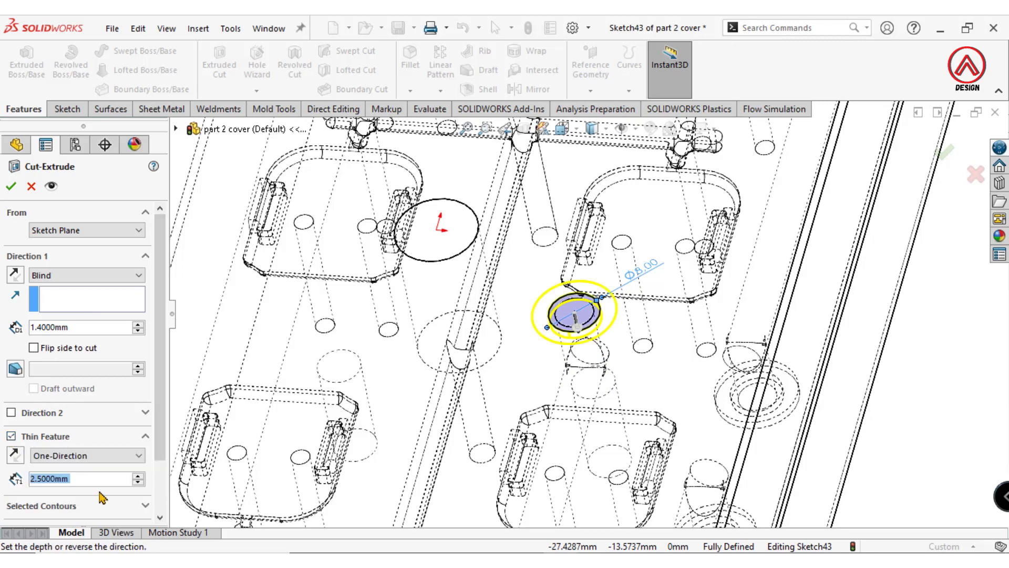
left_click(11, 186)
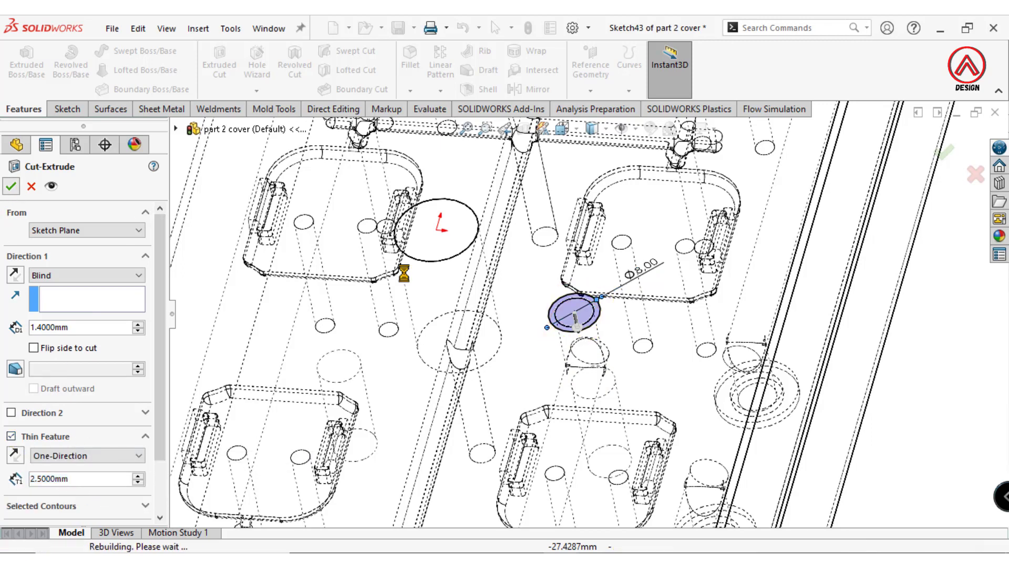
Start a Mirror feature with the Front Plane as the mirror plane.
scroll(707, 380, "up", 4)
middle_click_drag(604, 354, 505, 220)
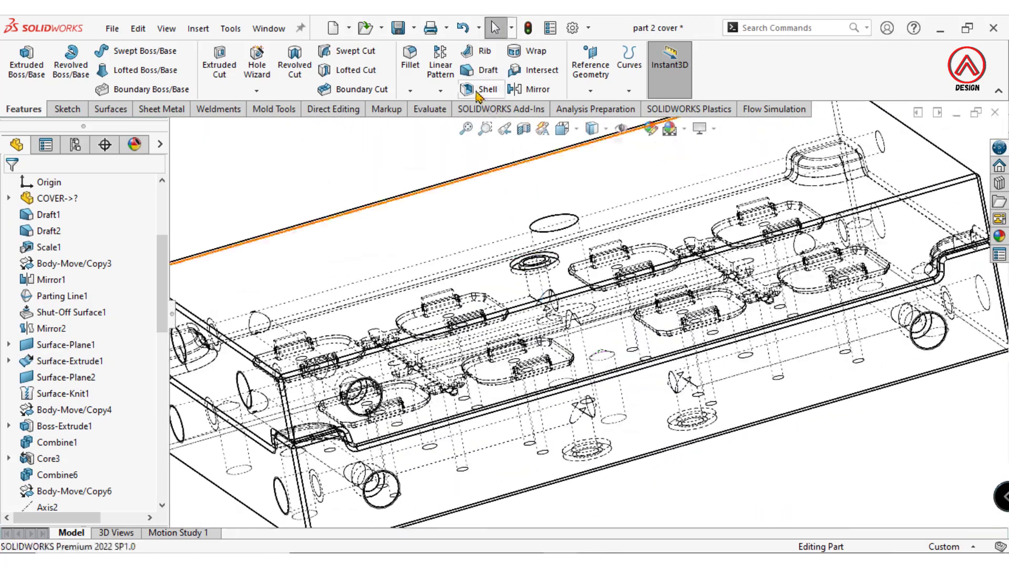
left_click(440, 91)
left_click(443, 142)
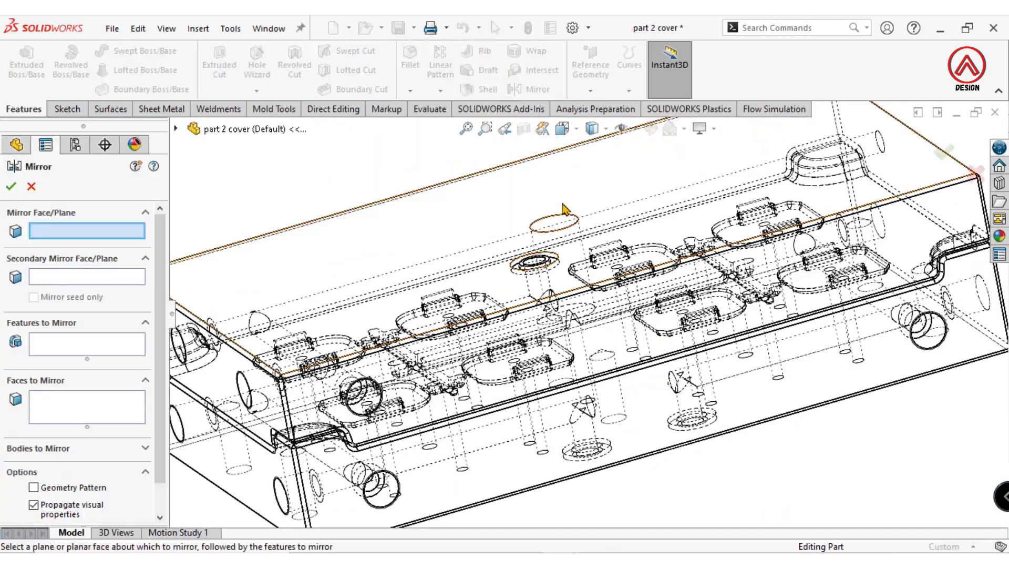
key("f")
left_click(176, 128)
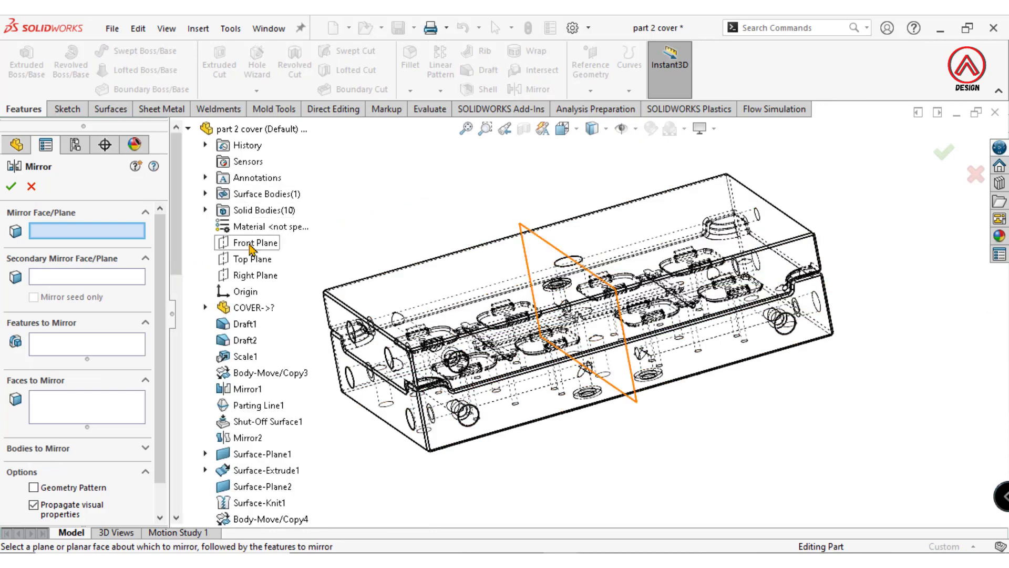
left_click(251, 247)
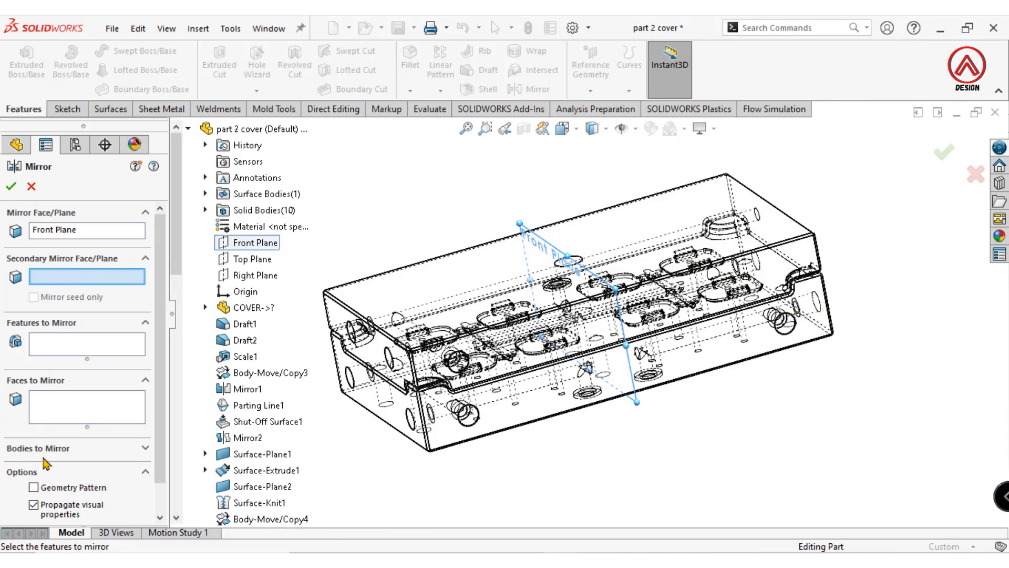
Add the 1/8 NPT tapped hole on the upper plate's long side to the mirrored features and show the model shaded with edges.
left_click(74, 346)
left_click_drag(179, 227, 188, 429)
scroll(408, 374, "down", 5)
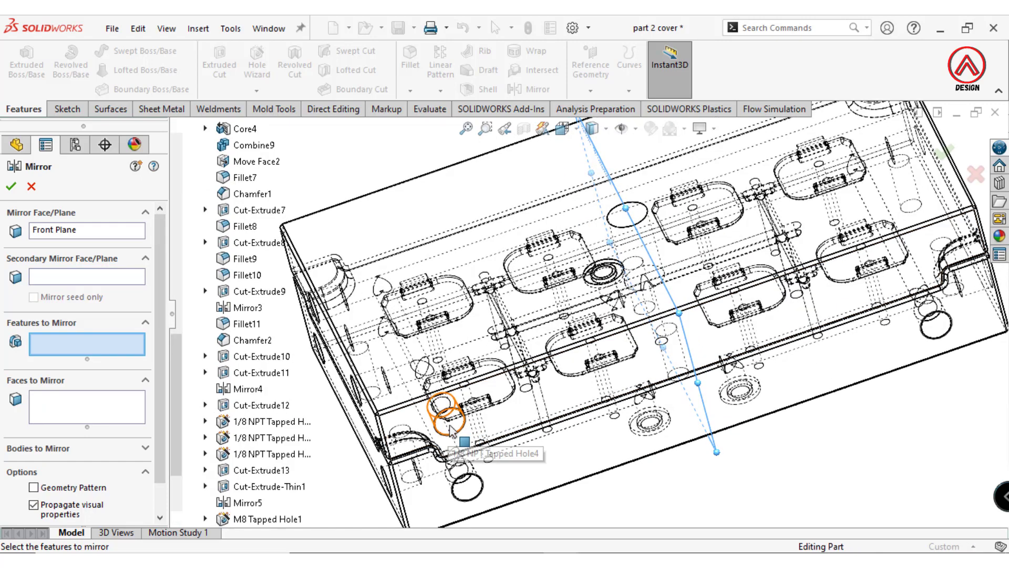
left_click(450, 430)
left_click(594, 130)
left_click(592, 145)
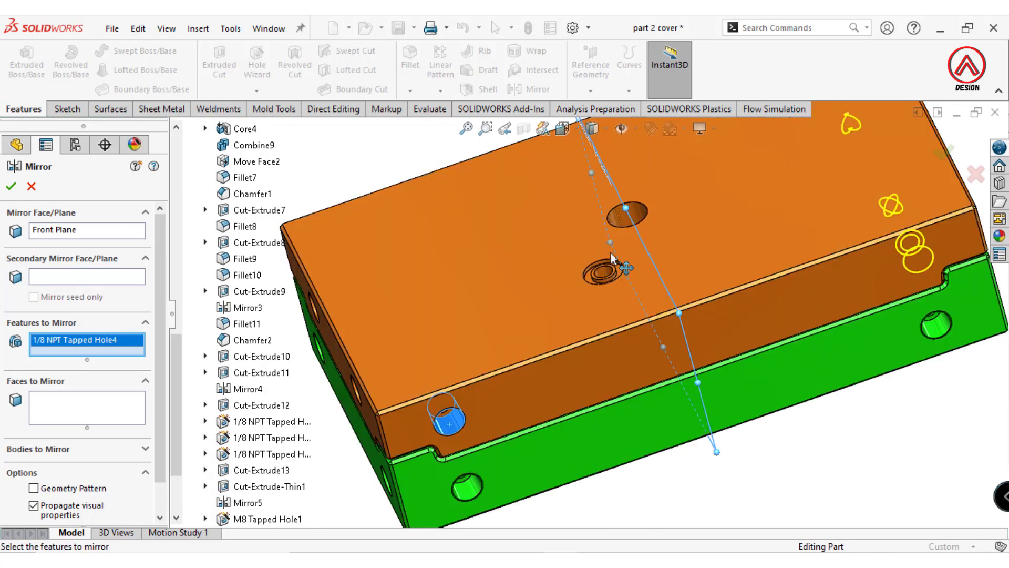
Add the seal groove, the 6 mm hole and both end-face 1/8 NPT tapped holes to the mirrored features and finish the mirror.
scroll(612, 257, "down", 5)
left_click(662, 252)
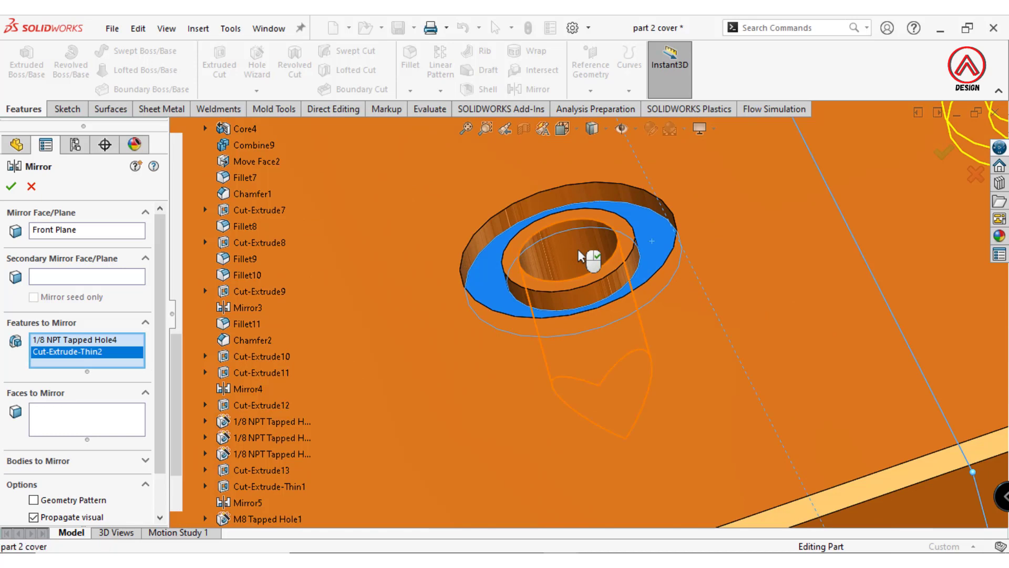
left_click(581, 256)
scroll(552, 278, "up", 5)
scroll(523, 389, "down", 5)
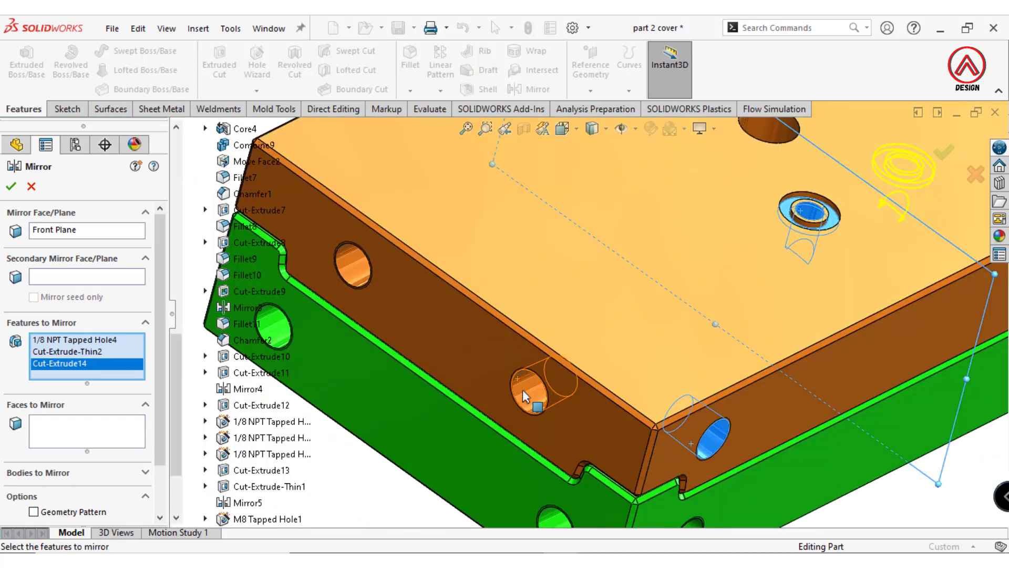
left_click(522, 389)
left_click(352, 265)
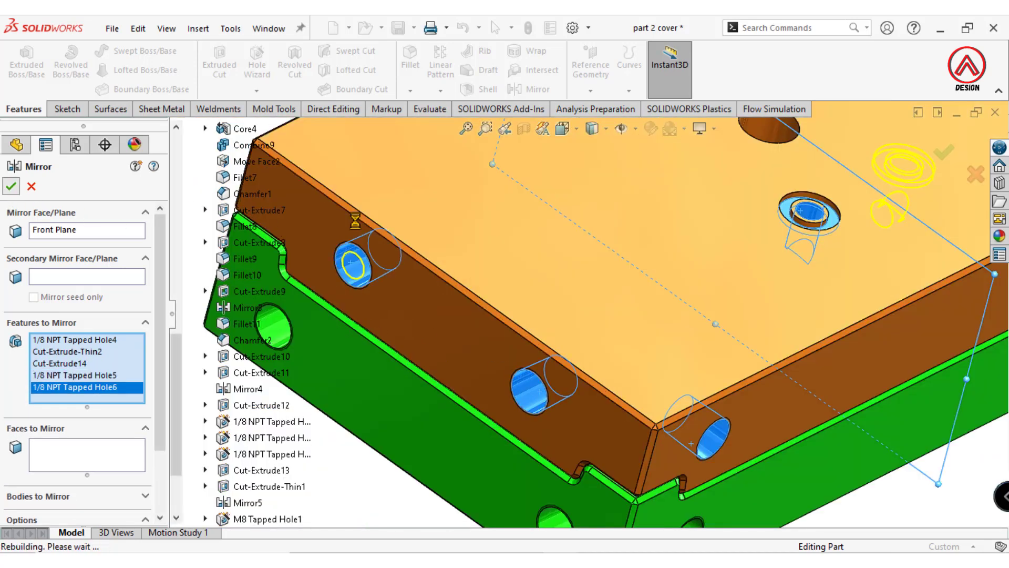
Examine the mirrored cooling holes inside both plates with hidden lines visible, and return the display to shaded with edges.
scroll(698, 282, "up", 5)
scroll(700, 285, "down", 2)
middle_click_drag(651, 273, 620, 158)
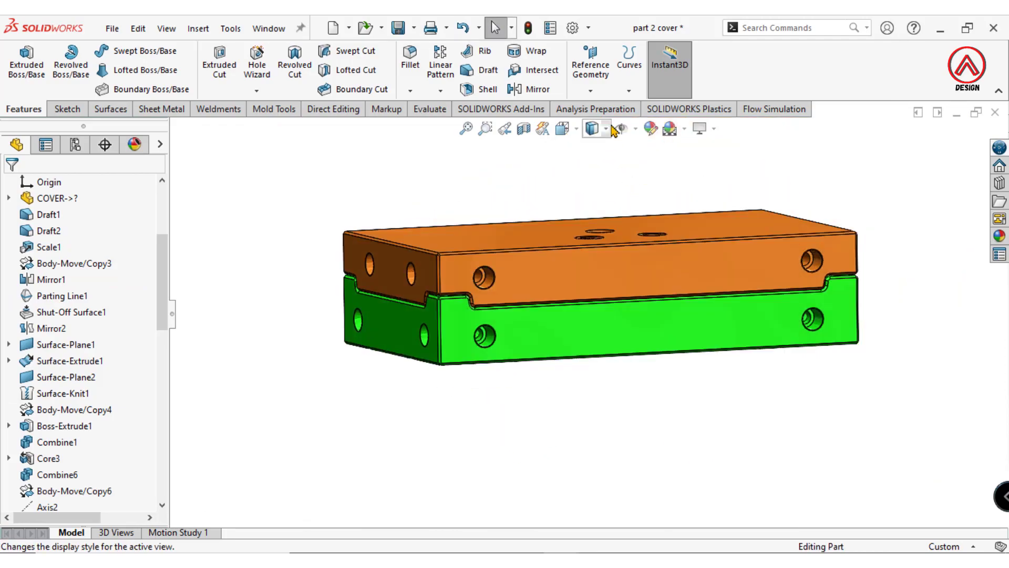
left_click(594, 173)
middle_click_drag(597, 219, 505, 326)
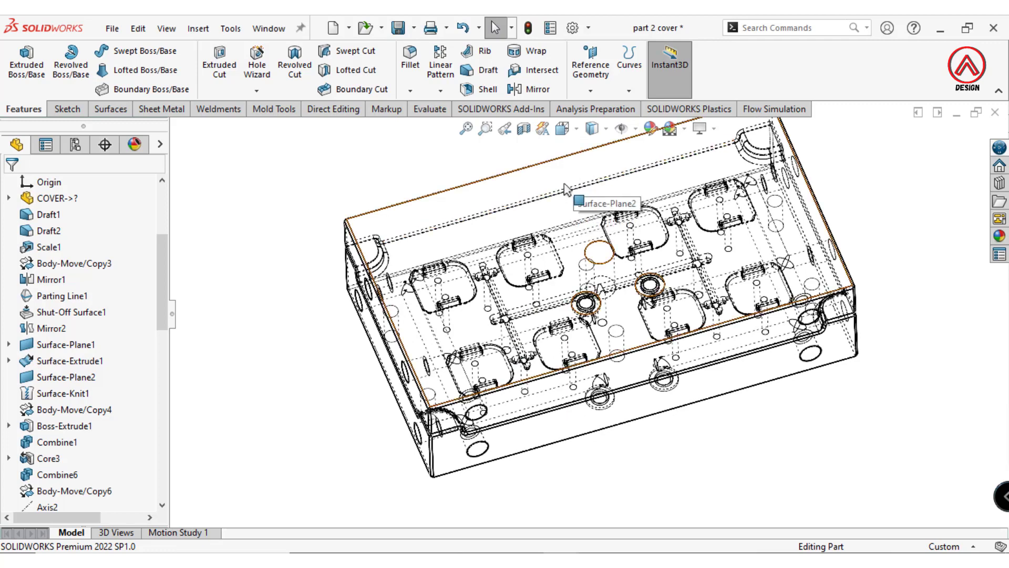
middle_click_drag(559, 225, 452, 279)
left_click(592, 128)
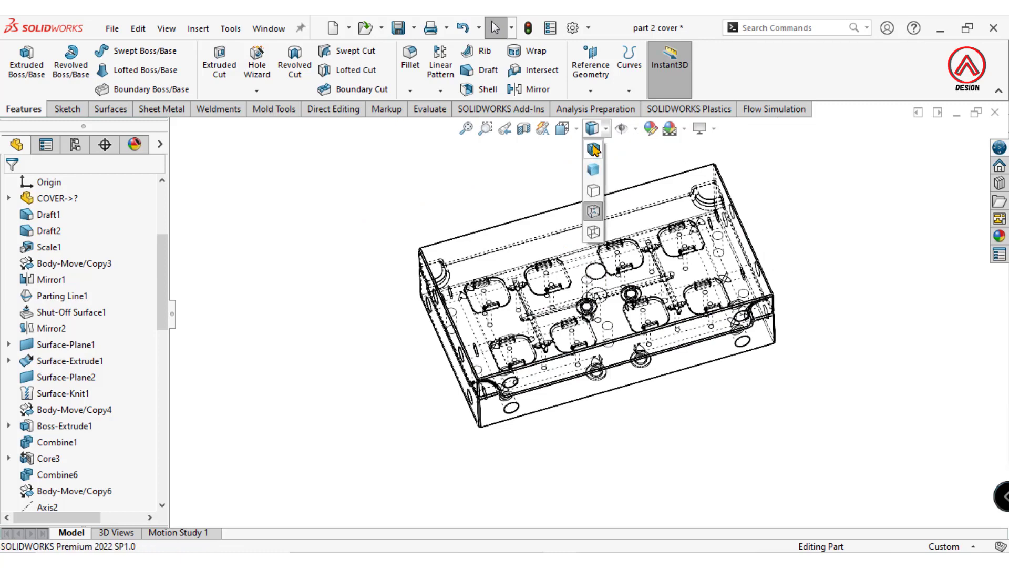
left_click(593, 148)
Start a Hole Wizard hole on the upper plate's outer face as an ISO bottoming tapped hole, size M8, keeping the custom sizing.
left_click(515, 279)
left_click(640, 233)
left_click(809, 339)
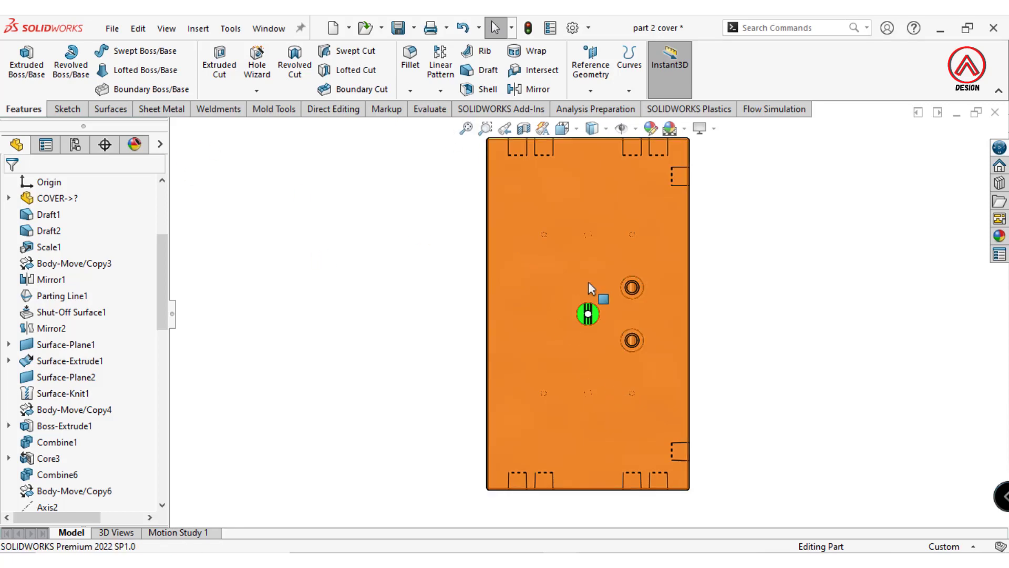
left_click(539, 284)
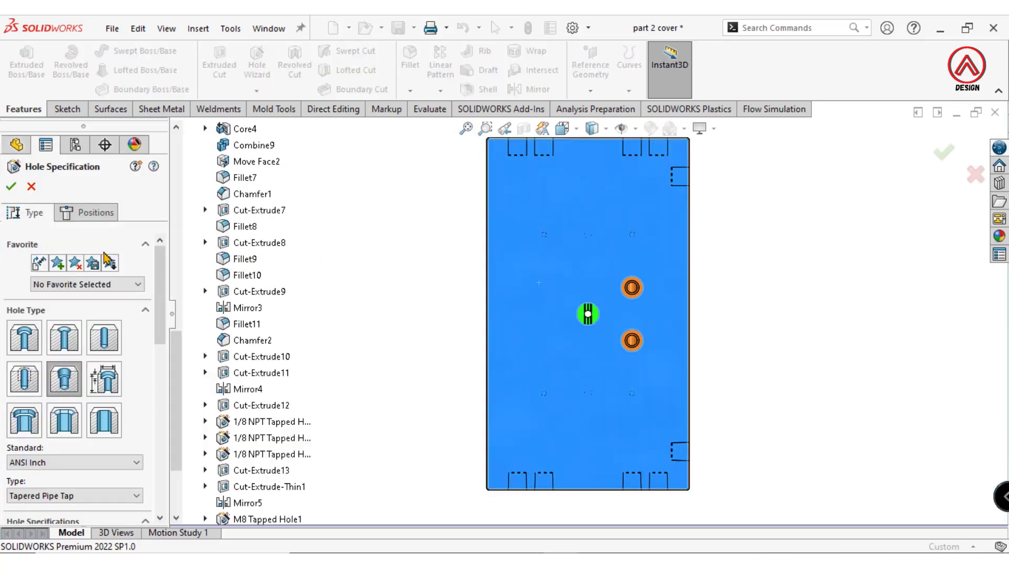
left_click(22, 378)
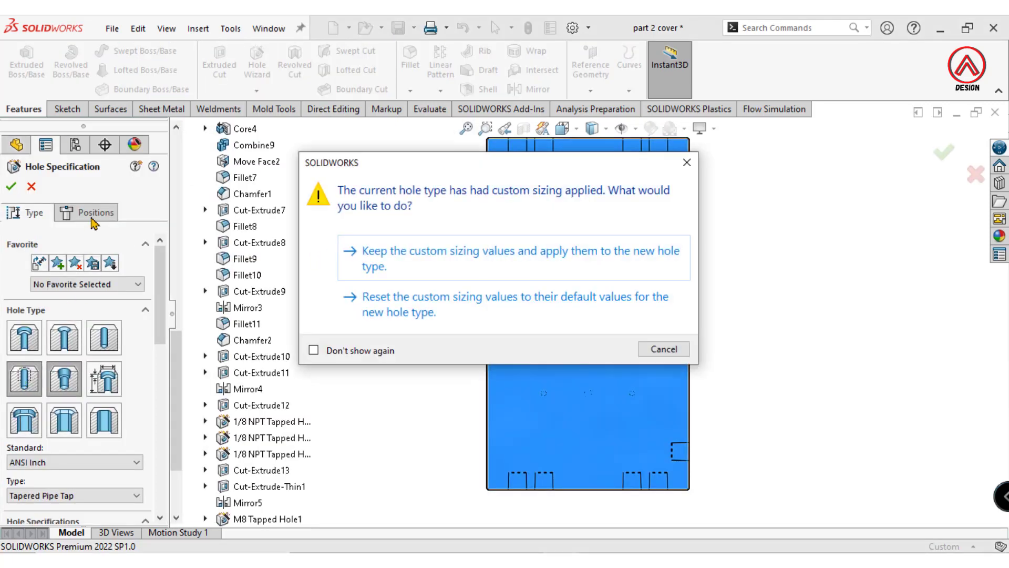
left_click(414, 257)
scroll(39, 336, "down", 3)
left_click(36, 311)
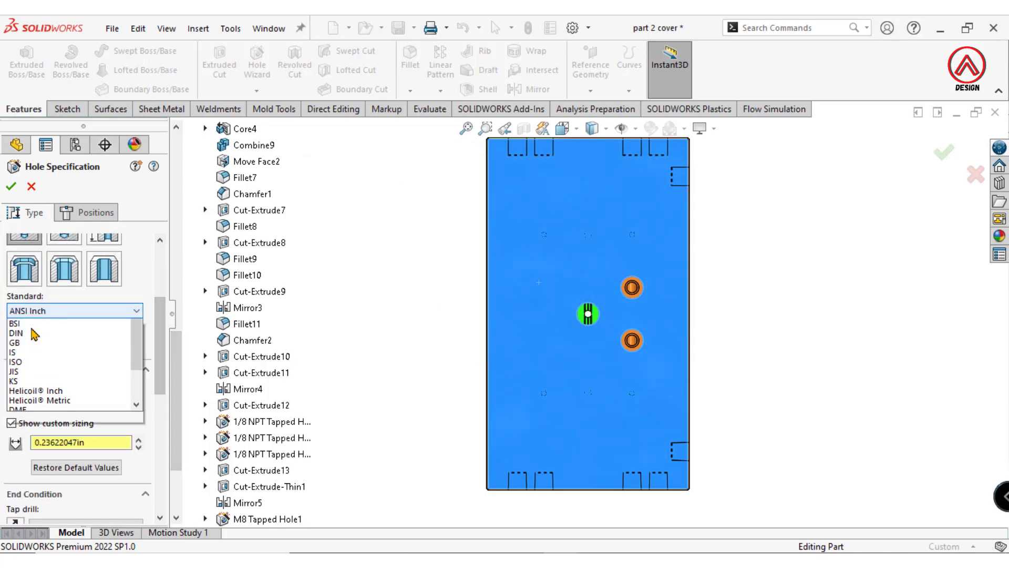
left_click(36, 388)
left_click(48, 403)
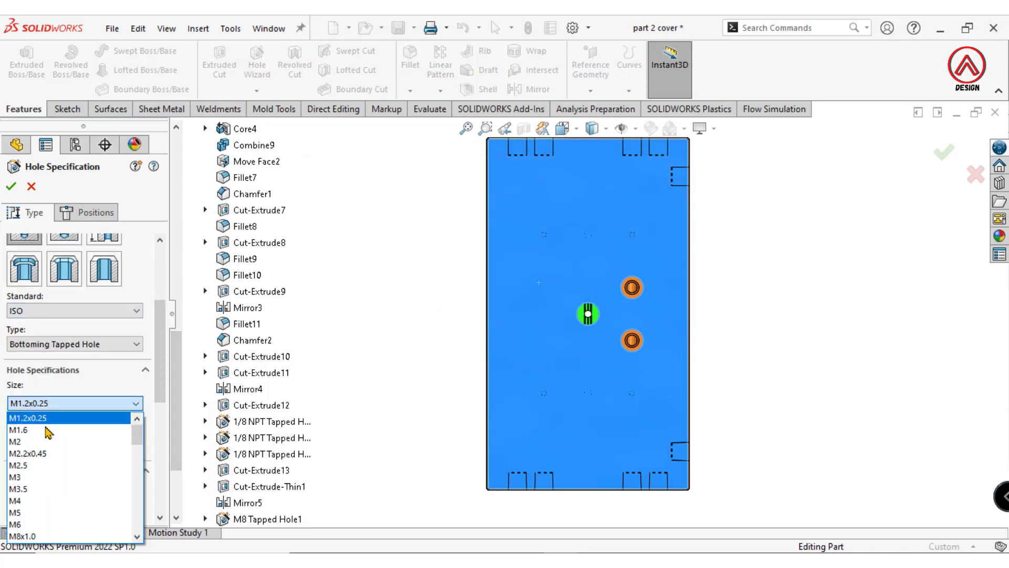
scroll(48, 432, "down", 3)
left_click(48, 442)
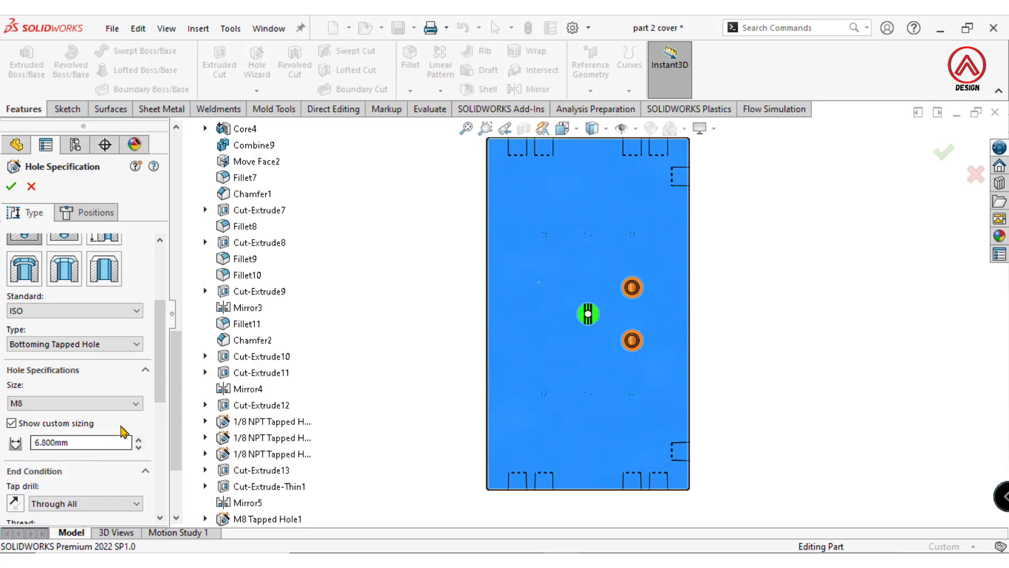
Make the tap drill blind and limit the feature scope to the upper plate body, with automatic body selection off.
scroll(105, 389, "down", 3)
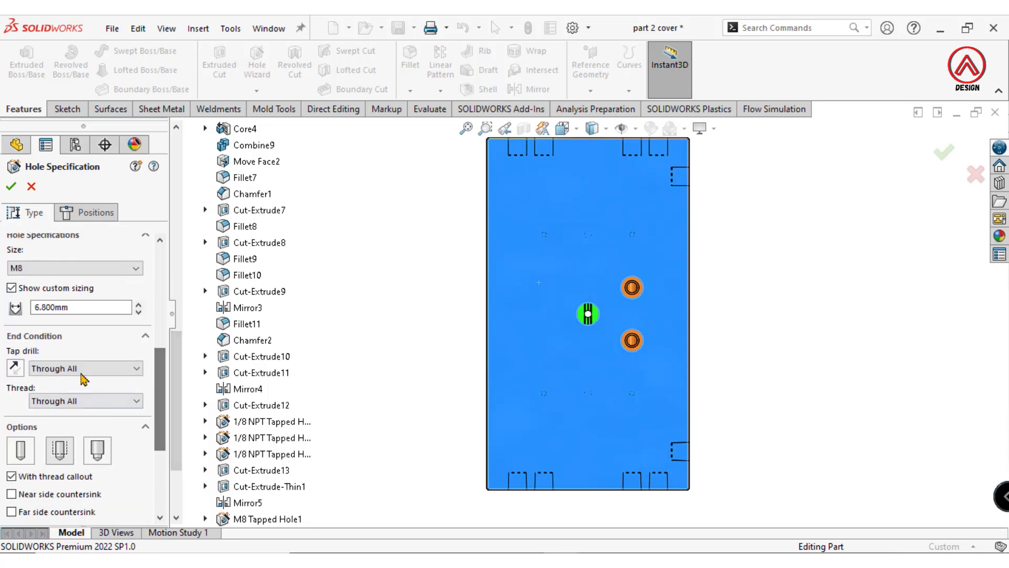
left_click(81, 368)
left_click(53, 382)
scroll(152, 468, "down", 5)
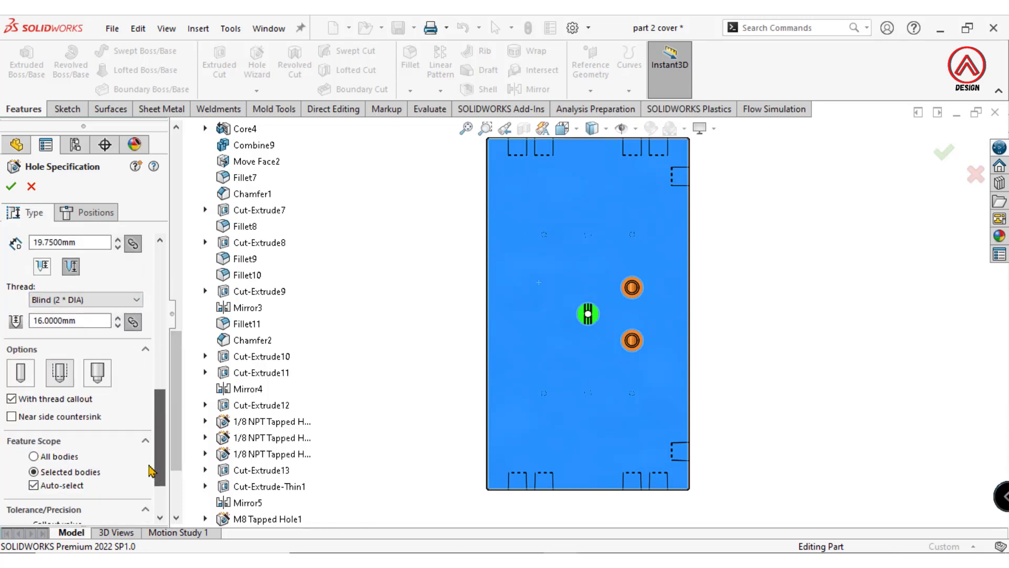
scroll(102, 268, "up", 10)
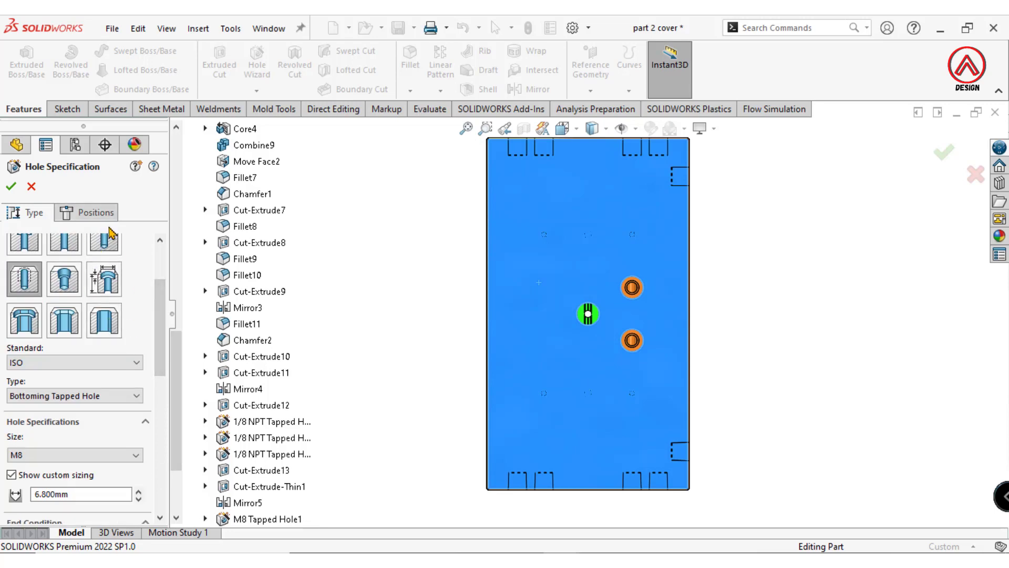
scroll(118, 480, "down", 8)
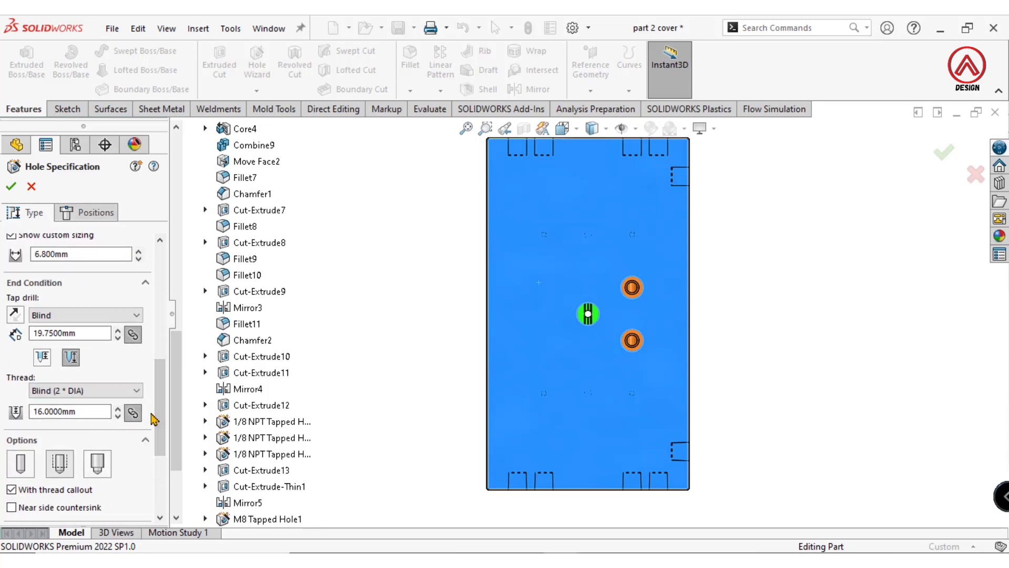
left_click(34, 425)
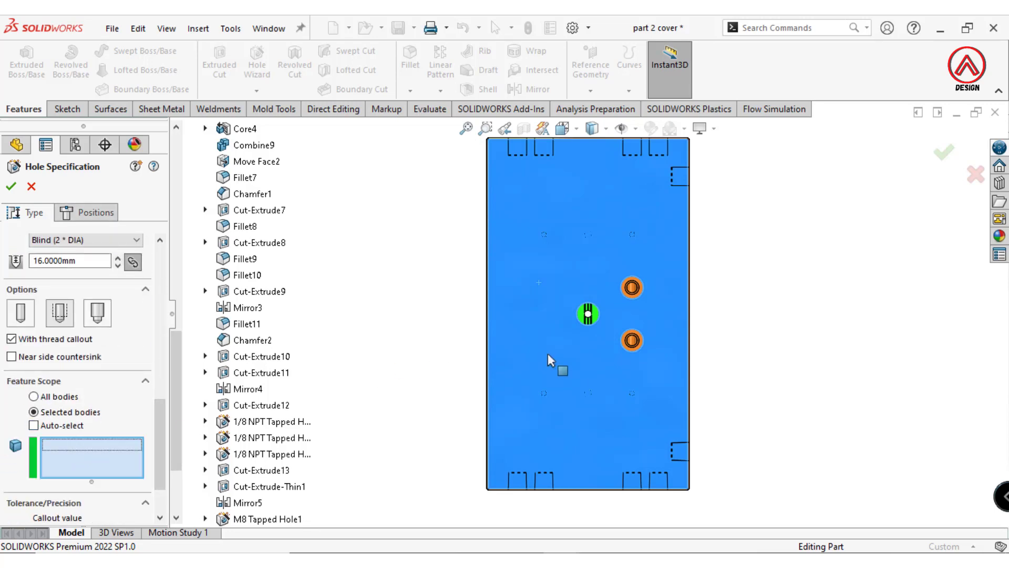
left_click(551, 360)
Show hidden lines and place three hole points on the upper plate's face, one near the short edge's middle and one beside each long edge.
left_click(96, 212)
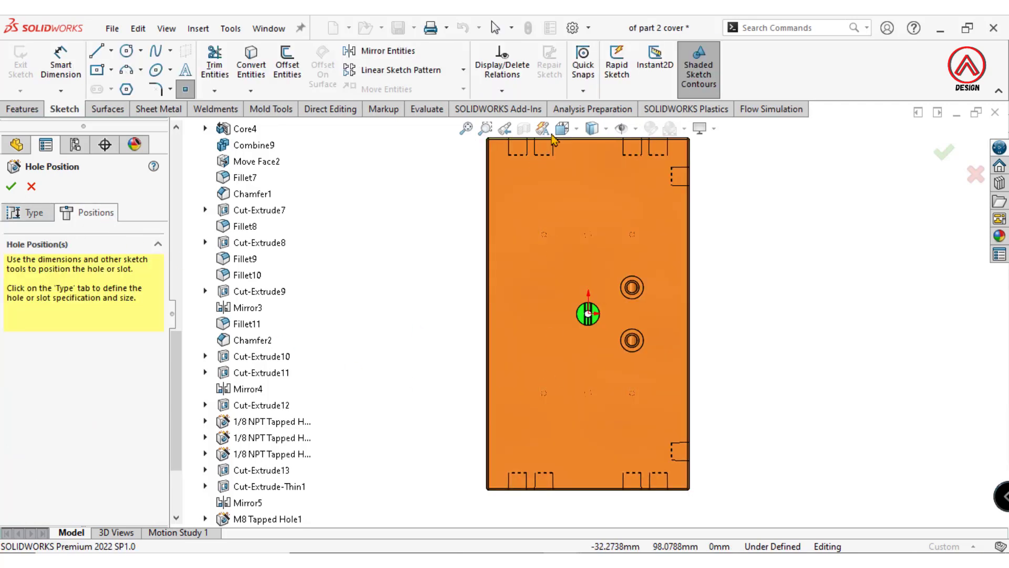
left_click(593, 131)
left_click(595, 210)
scroll(582, 486, "down", 2)
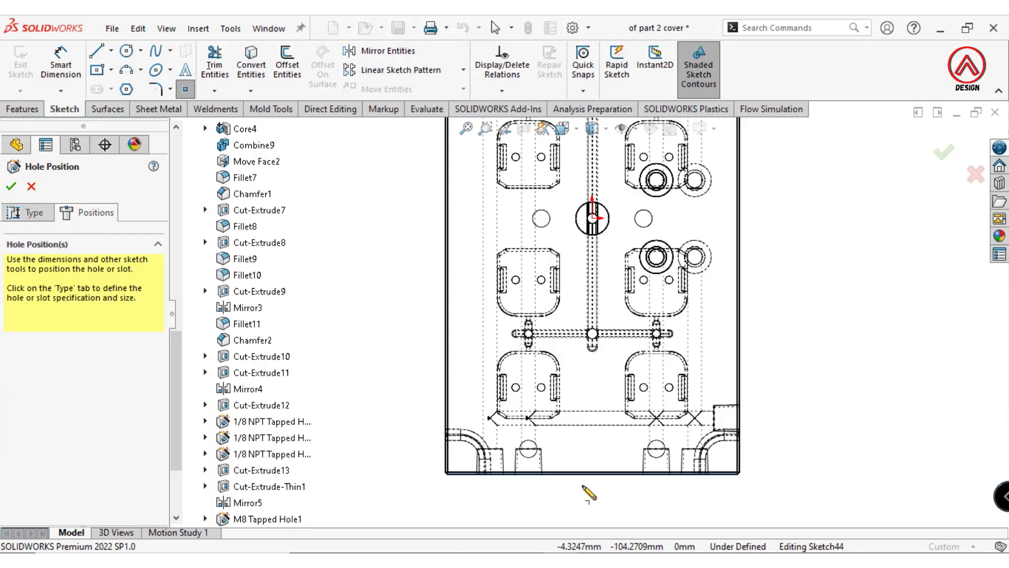
left_click(592, 449)
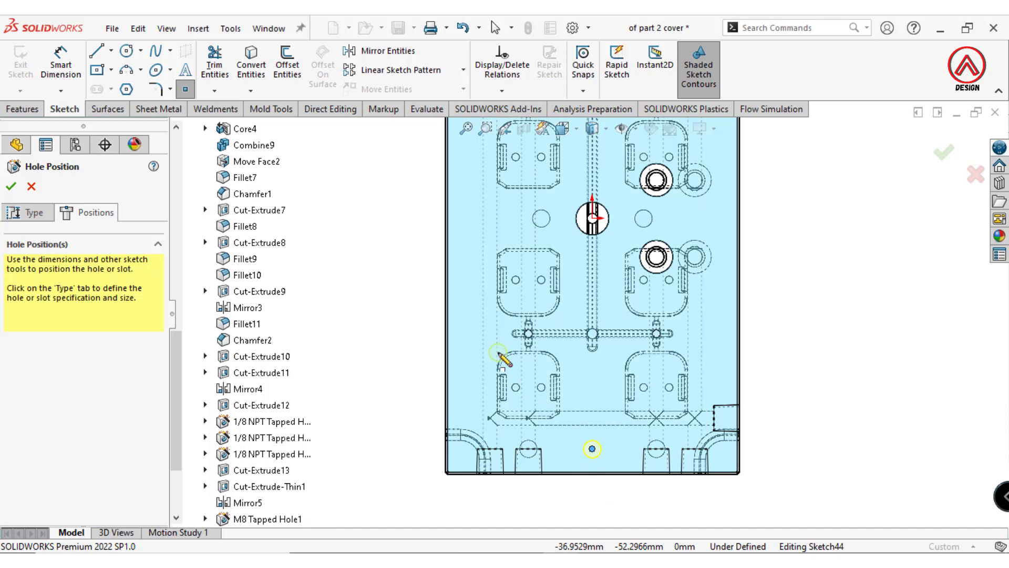
scroll(484, 347, "down", 2)
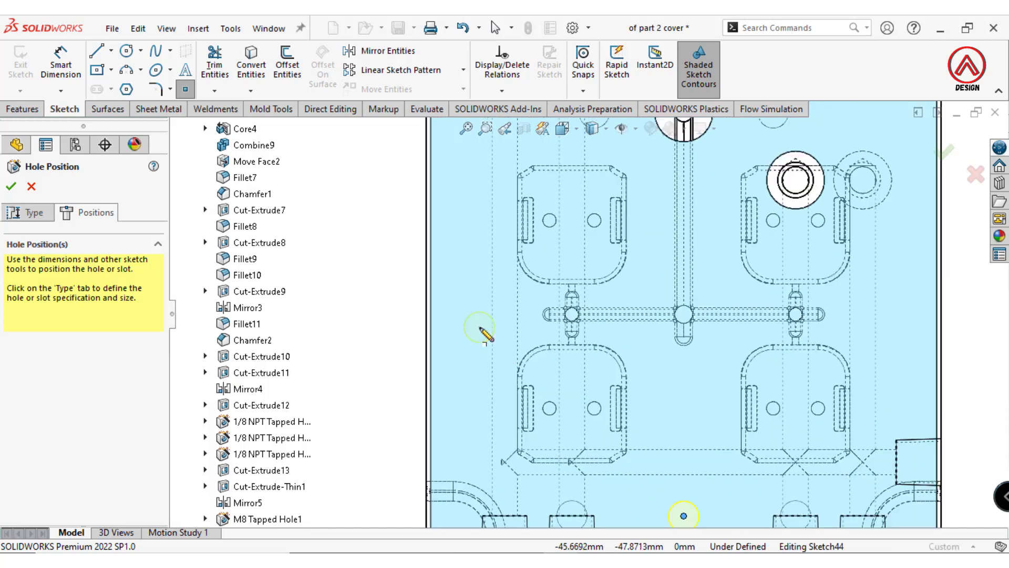
scroll(526, 318, "up", 3)
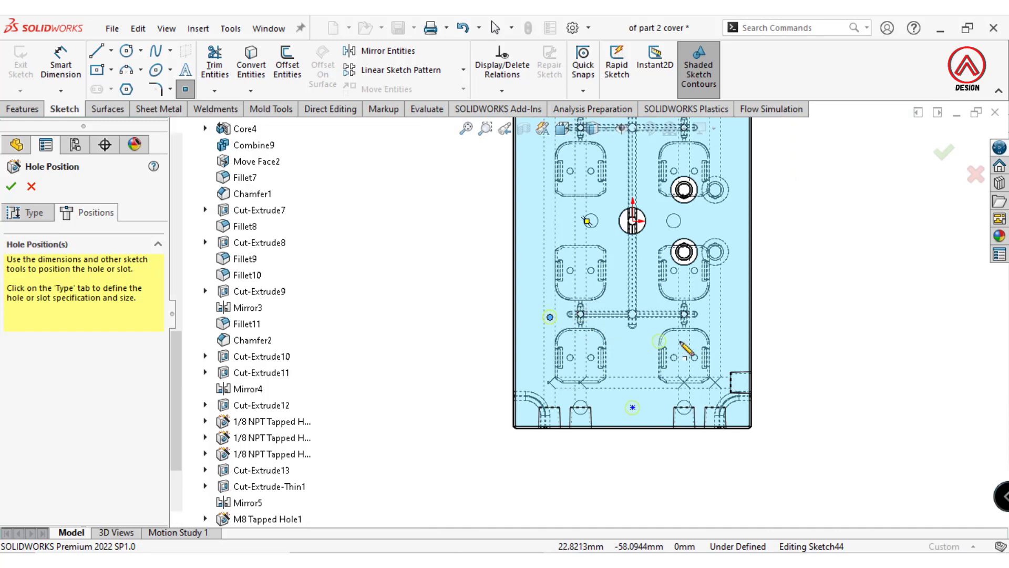
scroll(684, 344, "down", 2)
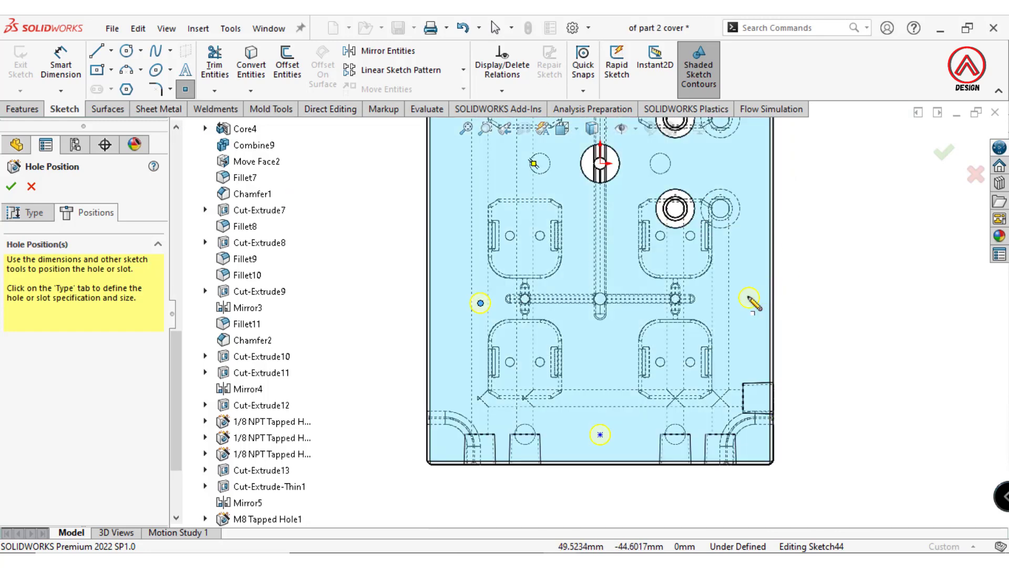
left_click(742, 294)
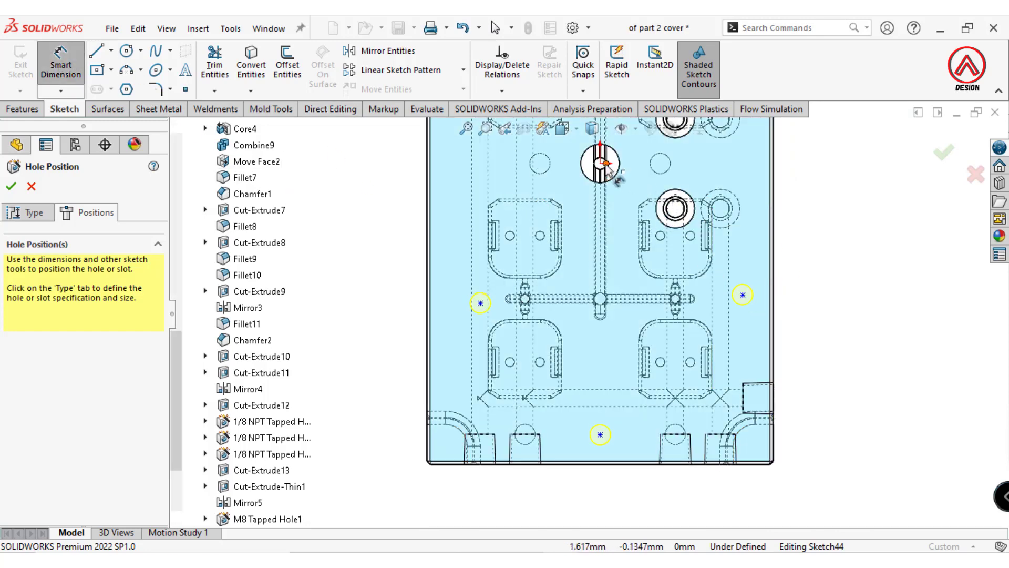
Dimension lengthwise distances from the origin: 45 mm to the left side hole and 90 mm to the hole near the short edge.
left_click(480, 303)
left_click(599, 163)
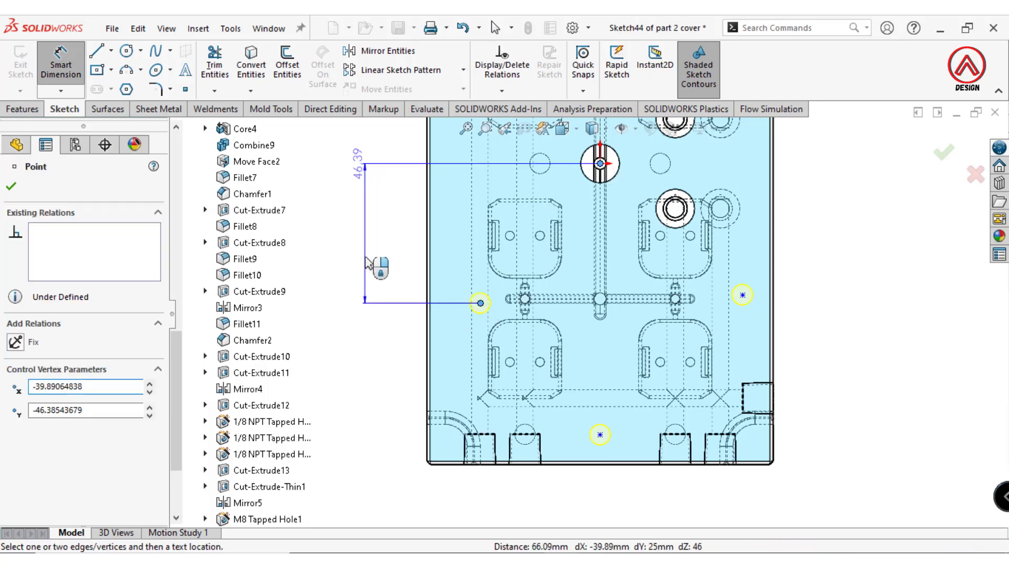
left_click(368, 262)
type("45")
key("Return")
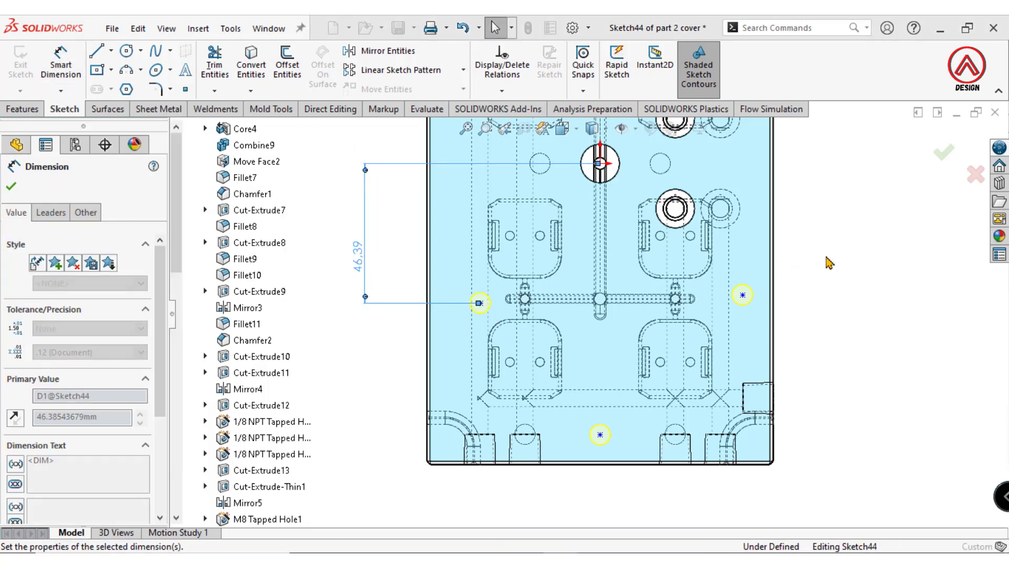
left_click(600, 434)
left_click(288, 339)
key("Escape")
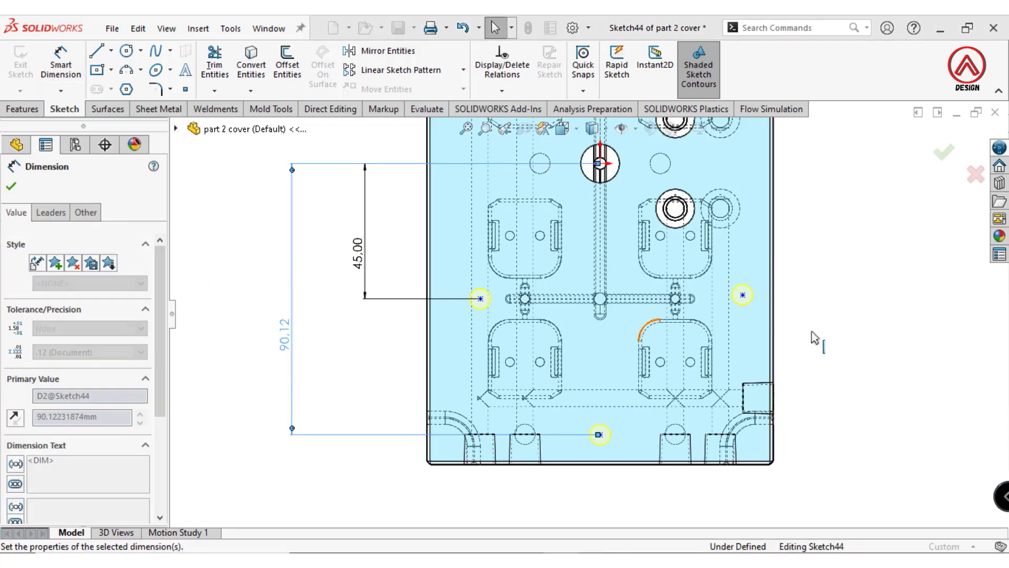
Dimension both side holes 45 mm from the origin across the plate's width.
left_click(480, 299)
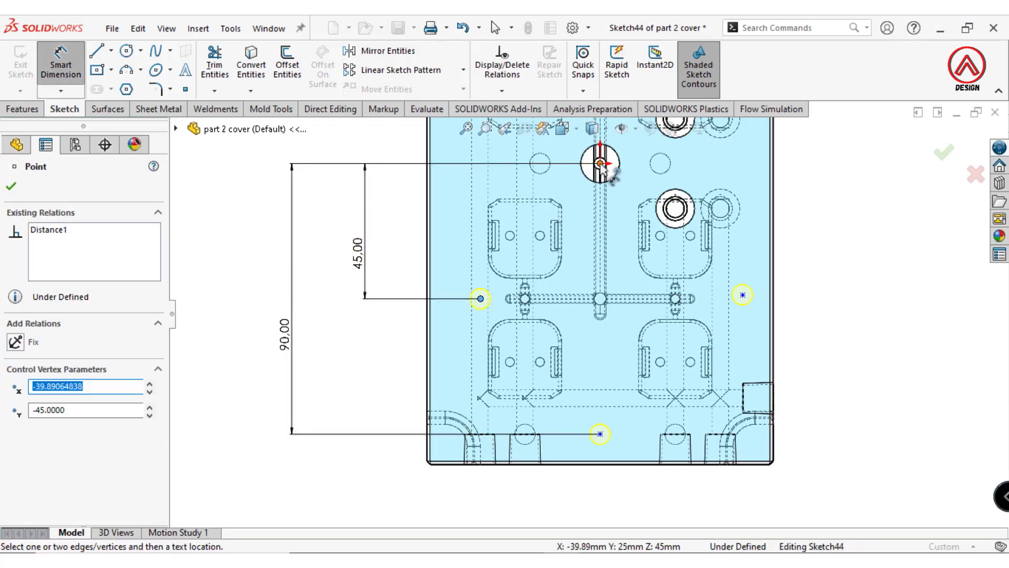
left_click(600, 164)
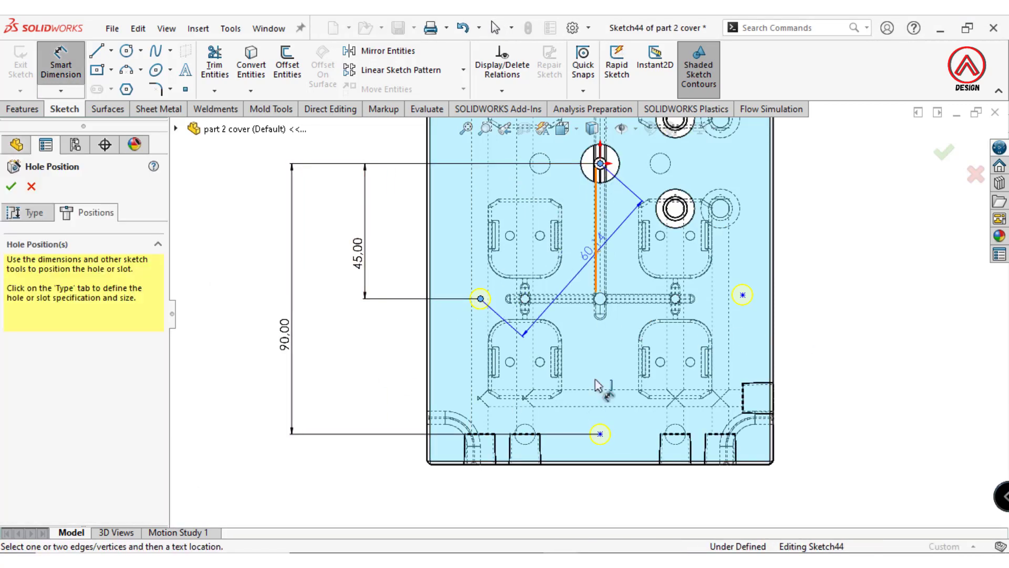
left_click(567, 509)
type("45")
key("Return")
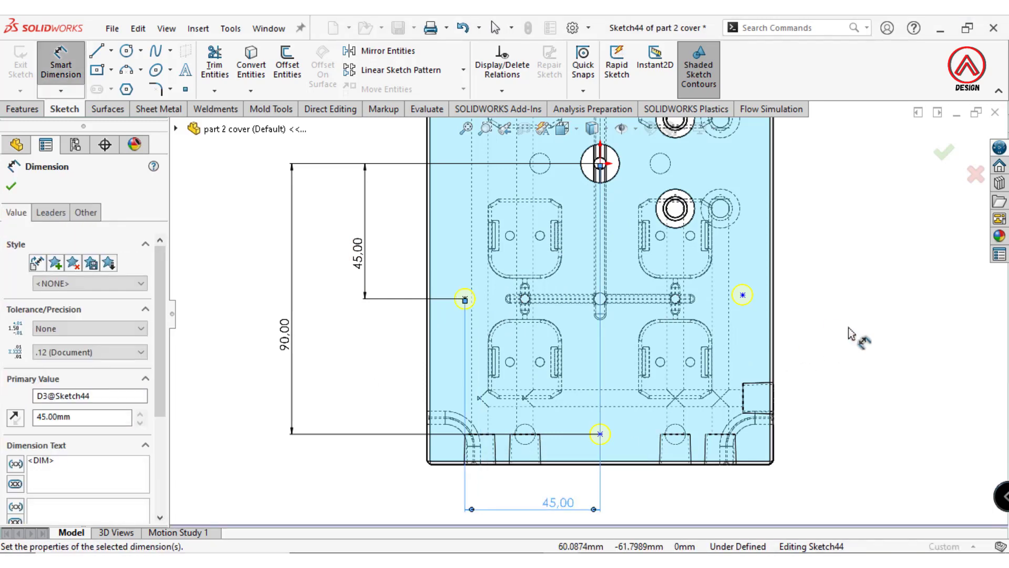
left_click(743, 295)
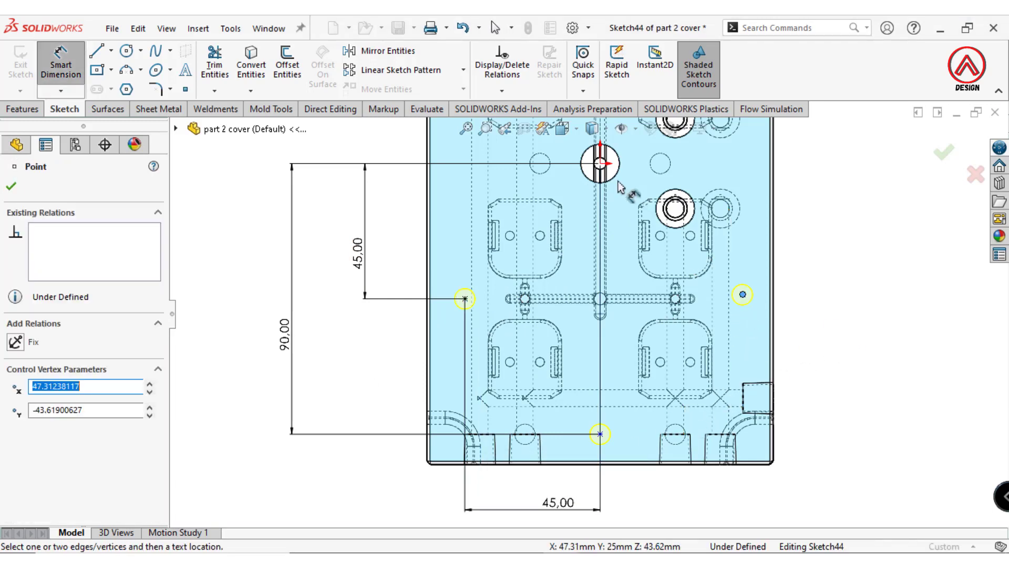
left_click(604, 166)
scroll(589, 314, "up", 2)
left_click(652, 450)
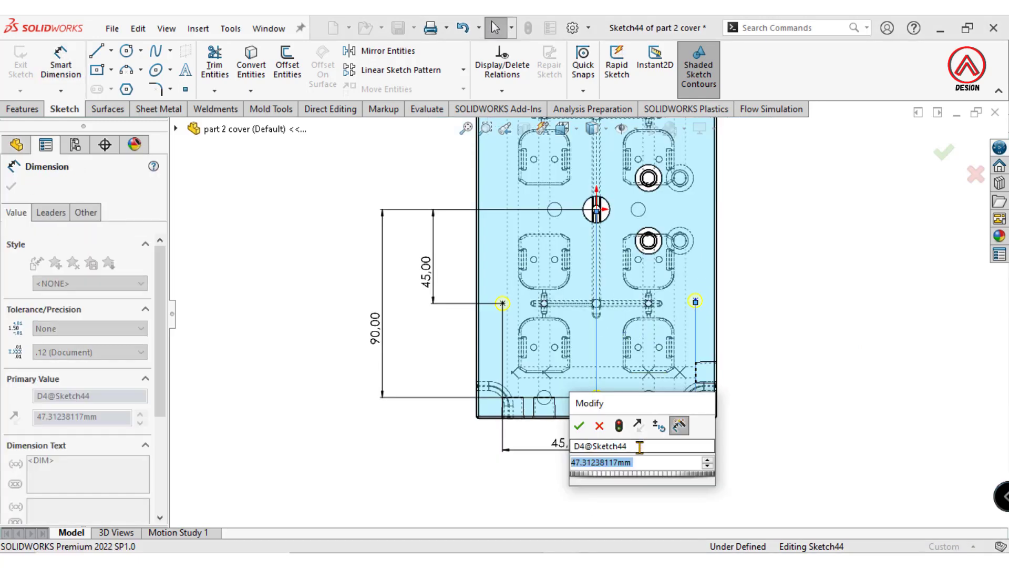
type("45")
key("Return")
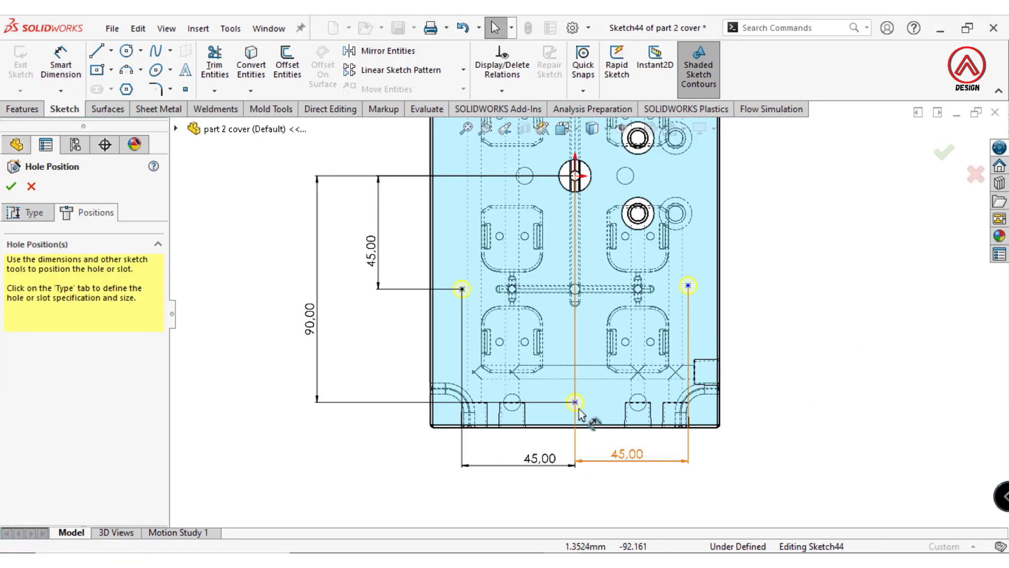
Align the short-edge hole vertically with the origin and the two side holes horizontally with each other, and finish the M8 holes.
left_click(575, 403)
left_click(575, 176, "ctrl")
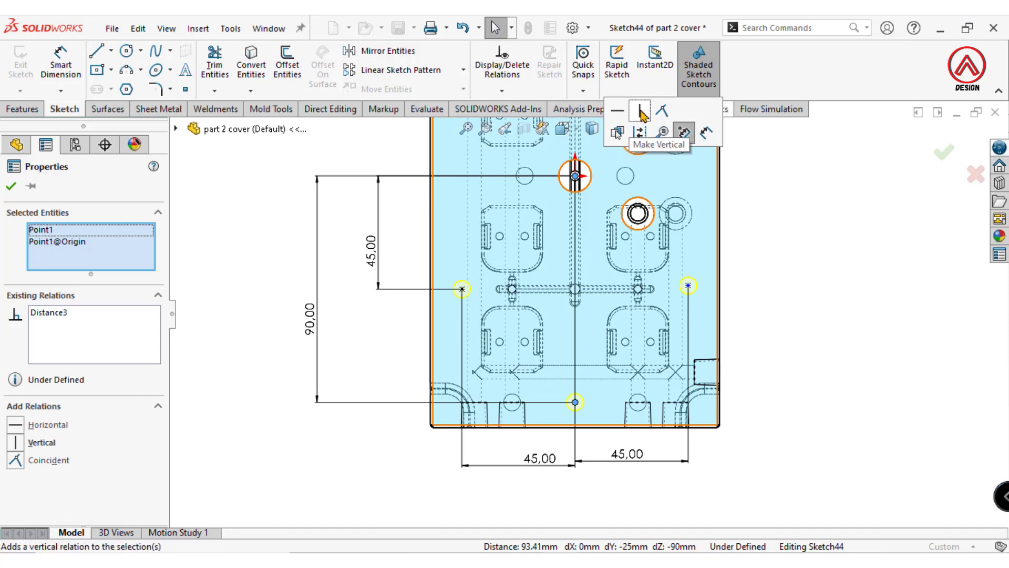
left_click(592, 134)
left_click(462, 289)
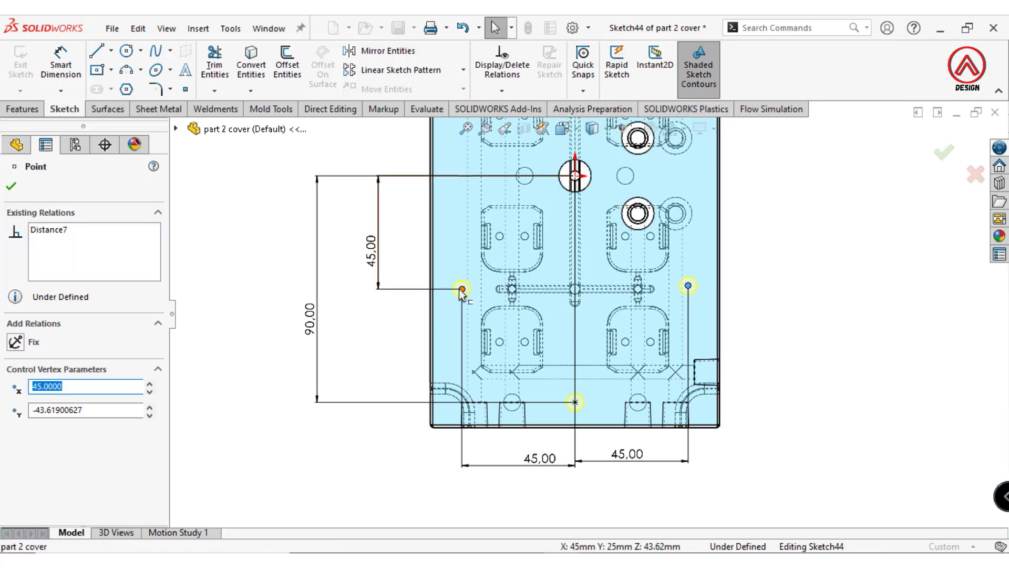
left_click(688, 286, "ctrl")
left_click(570, 235)
key("Escape")
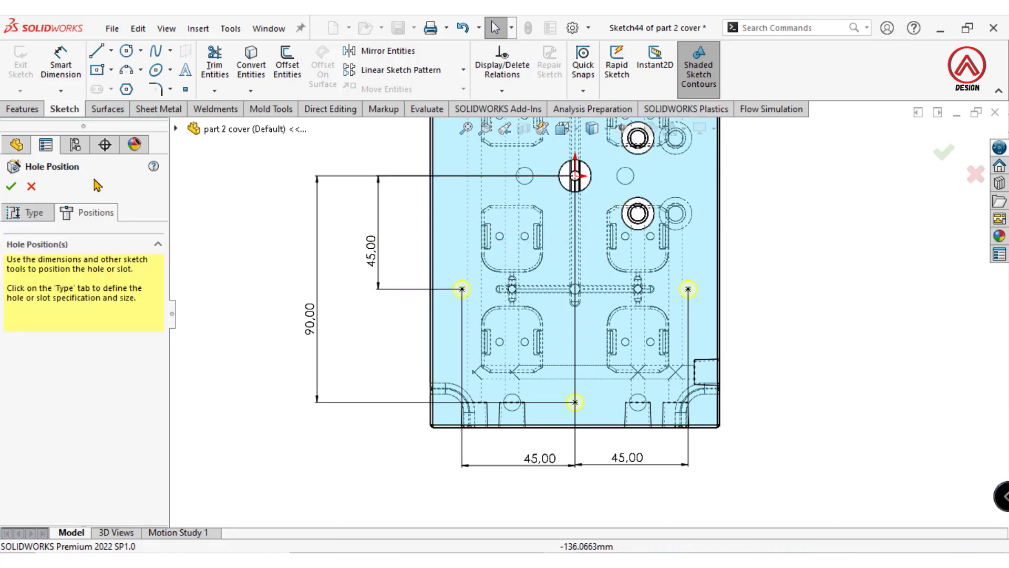
left_click(11, 188)
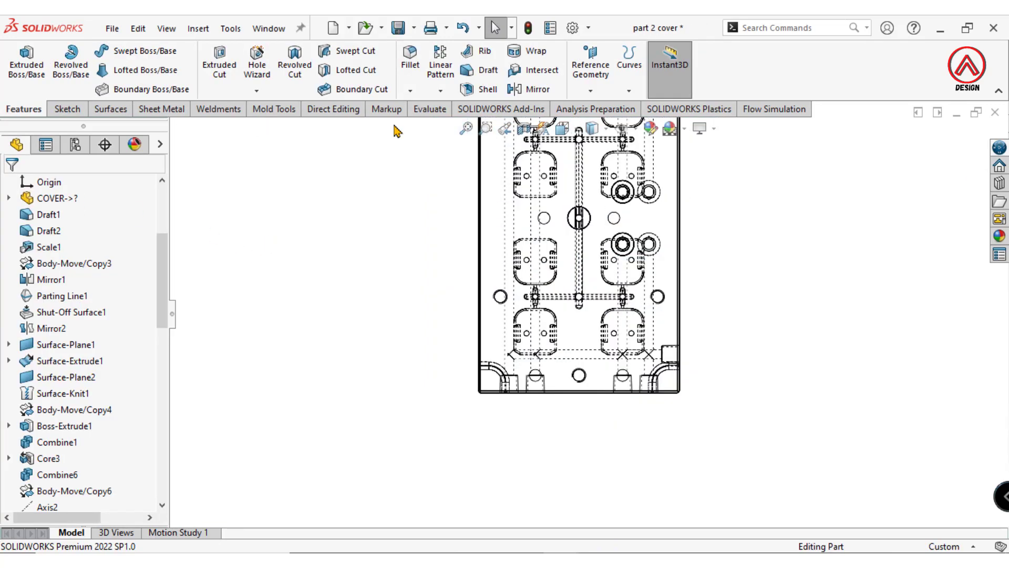
Mirror the three new M8 tapped holes about the Front Plane and show the model shaded with edges.
left_click(442, 90)
left_click(460, 144)
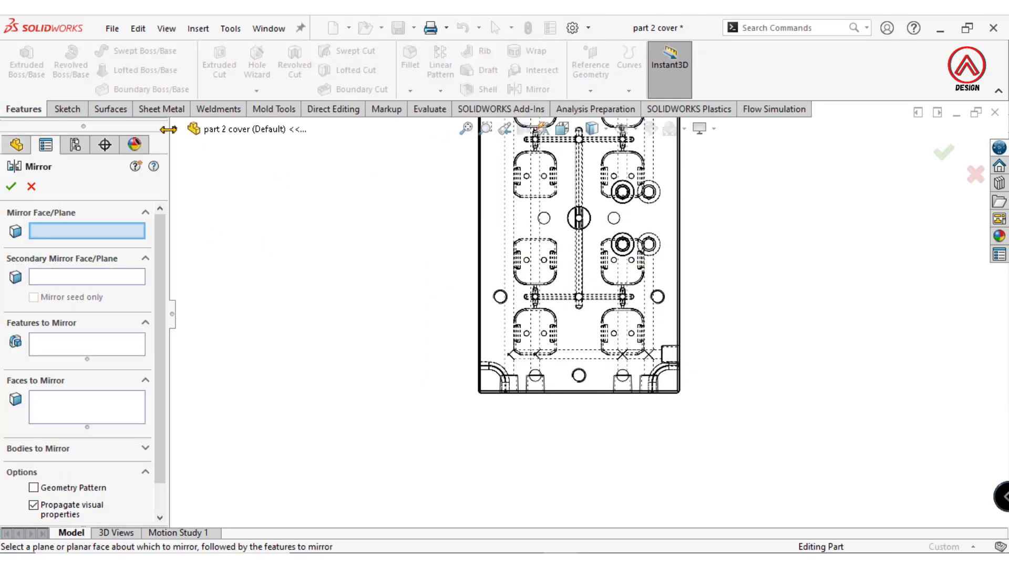
left_click(252, 242)
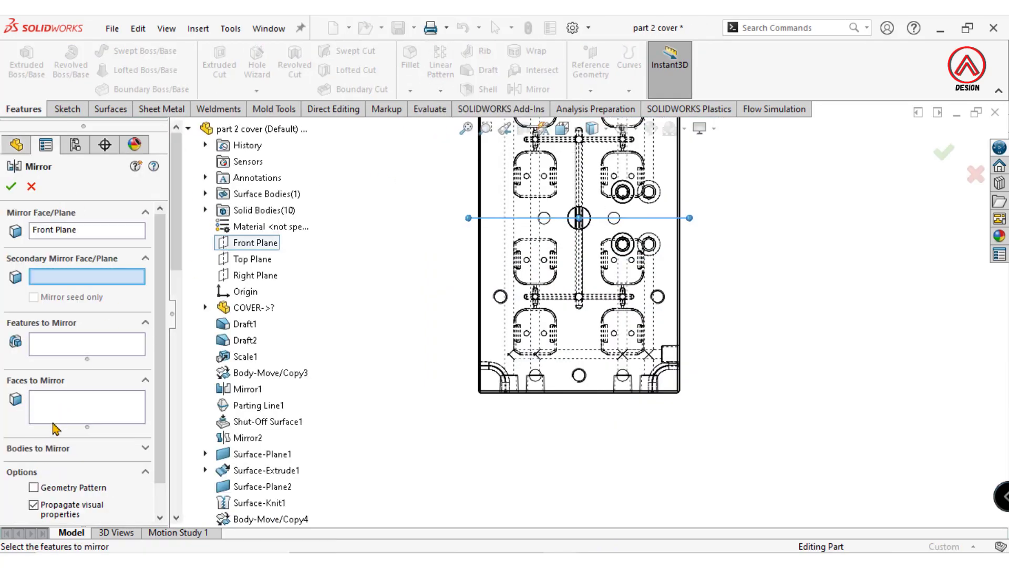
left_click(43, 342)
left_click_drag(176, 205, 225, 523)
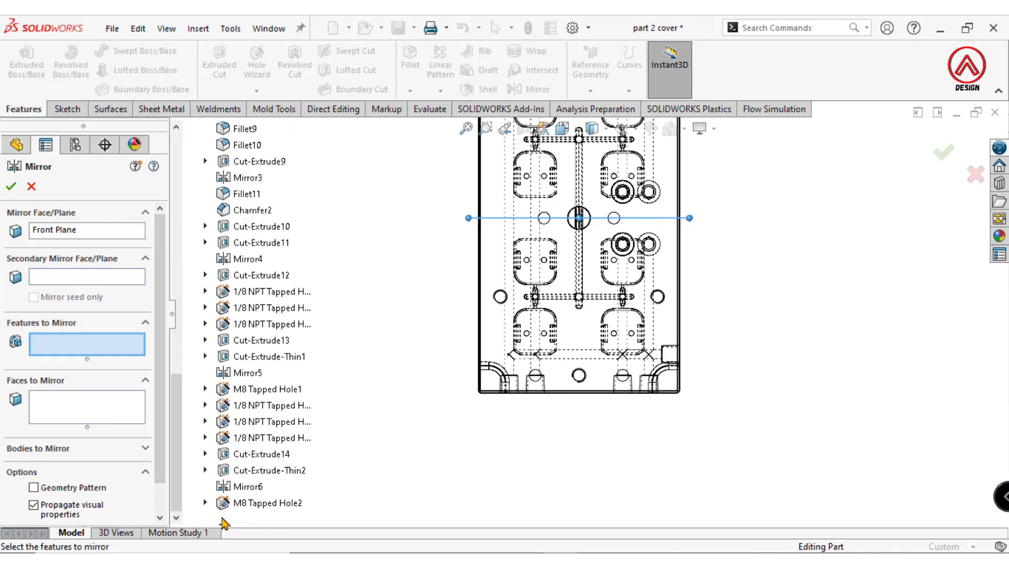
left_click(239, 503)
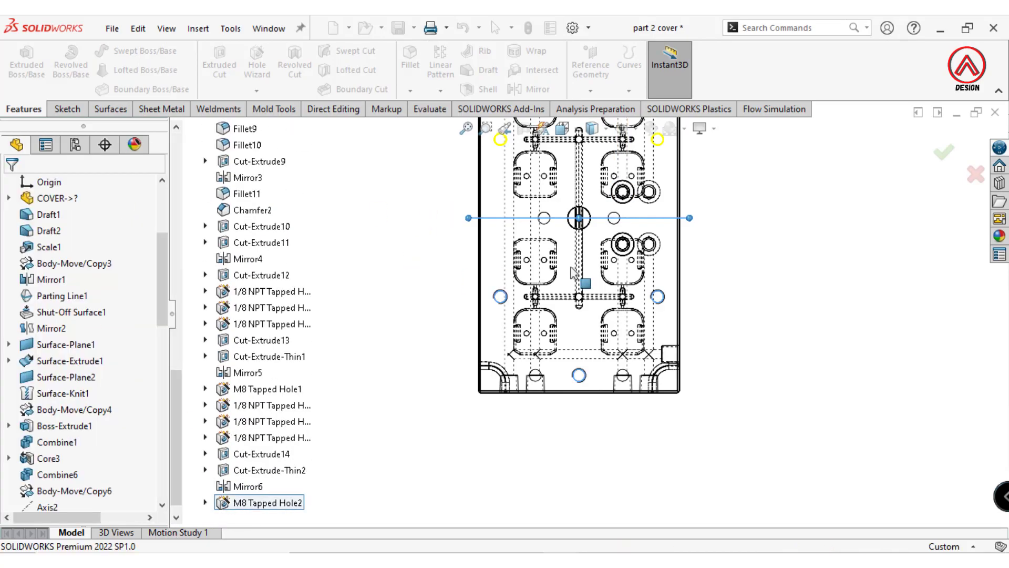
middle_click_drag(379, 213, 624, 149)
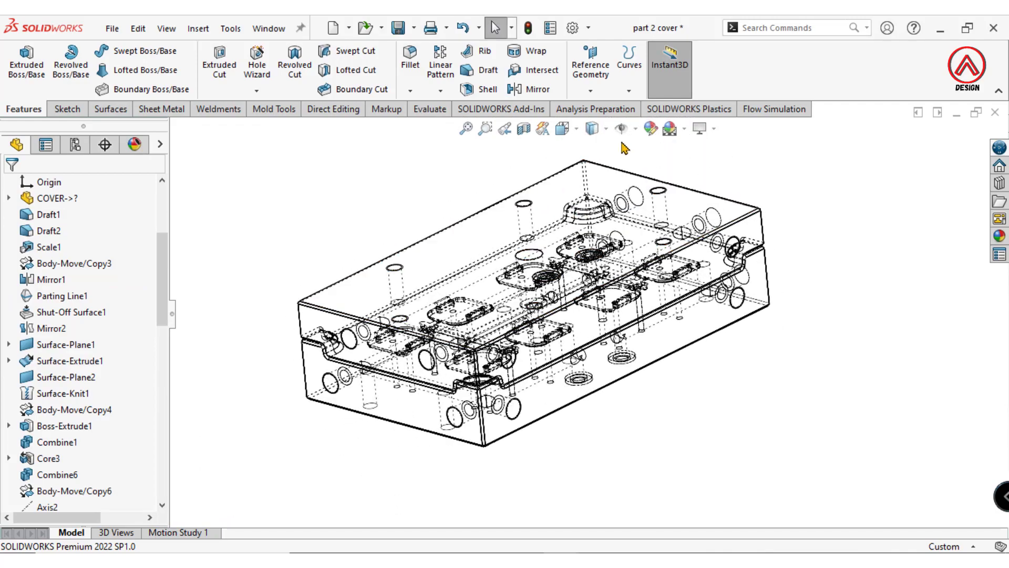
left_click(593, 147)
mouse_move(632, 284)
middle_mouse_down()
mouse_move(521, 176)
mouse_move(717, 367)
mouse_move(725, 347)
mouse_move(658, 268)
mouse_move(583, 345)
mouse_move(522, 289)
mouse_move(568, 373)
mouse_move(526, 305)
mouse_move(573, 488)
middle_mouse_up()
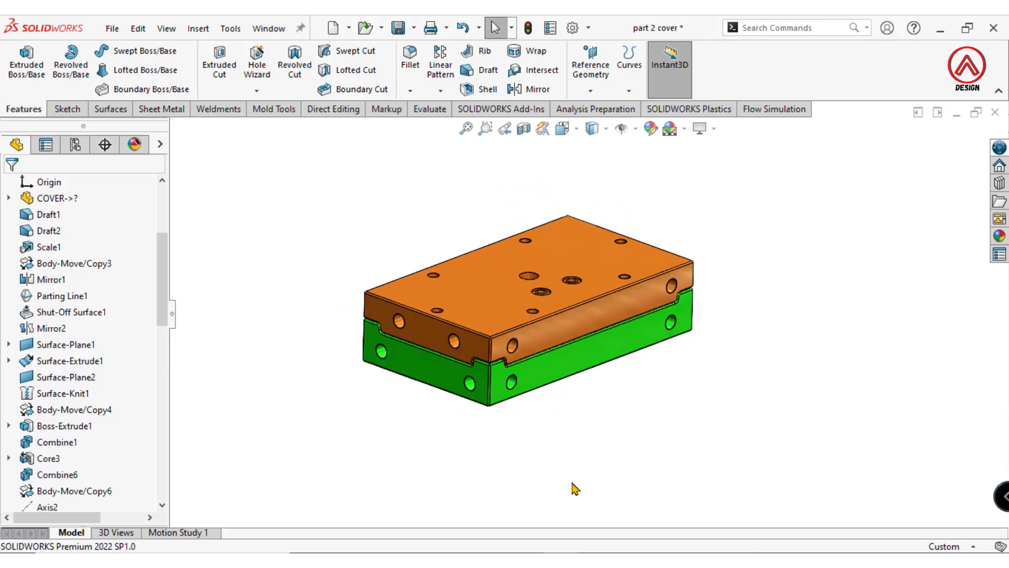